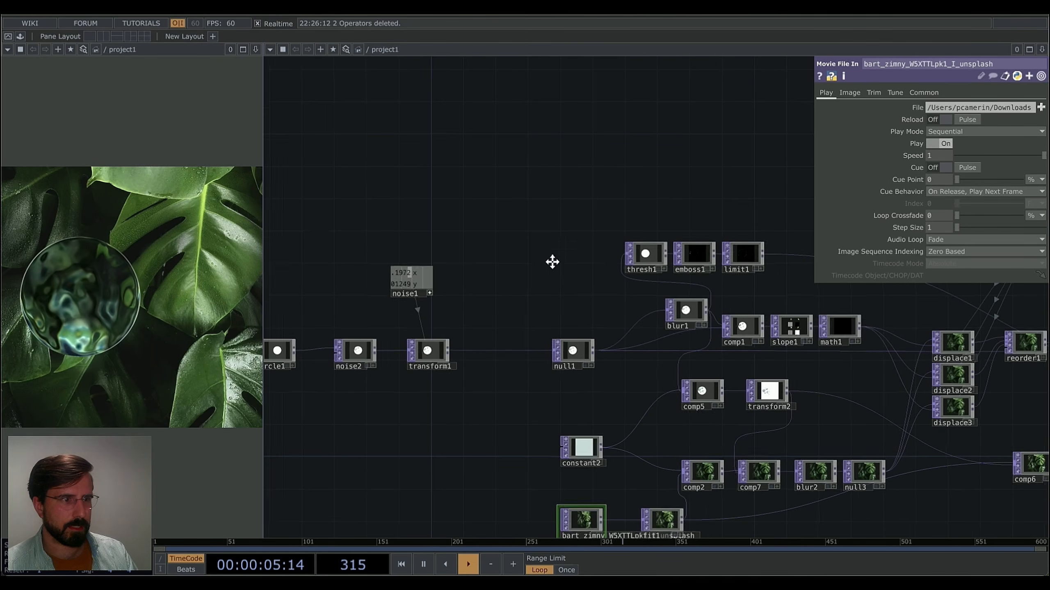
Set the blur2 operator's pre-shrink to 4 and its filter size to 20.
{"action": "scroll", "coordinate": [566, 344], "scroll_direction": "down", "scroll_amount": 4}
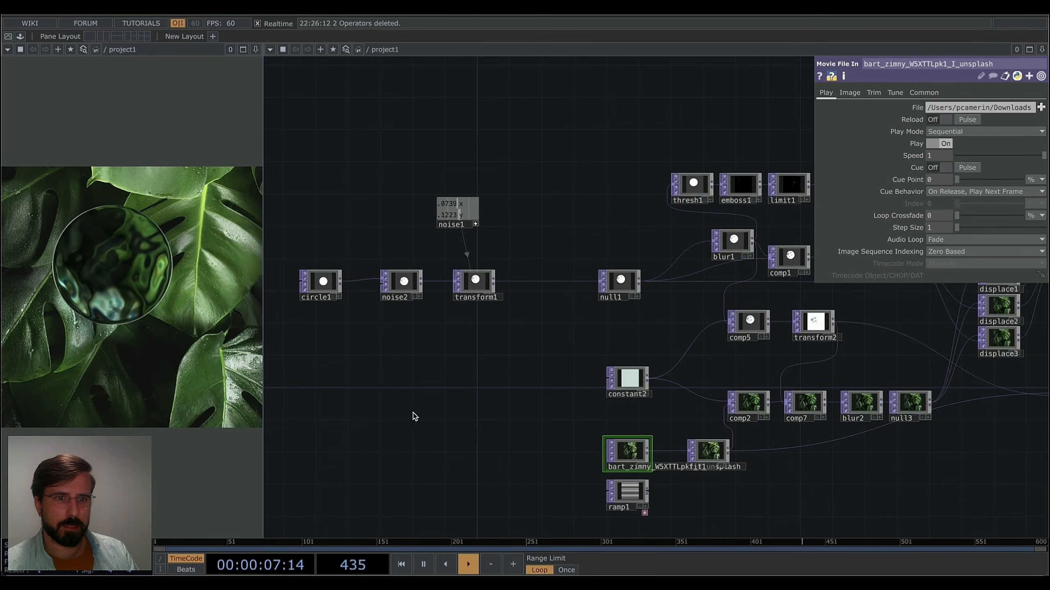
{"action": "scroll", "coordinate": [468, 414], "scroll_direction": "right", "scroll_amount": 3}
{"action": "scroll", "coordinate": [467, 413], "scroll_direction": "up", "scroll_amount": 1}
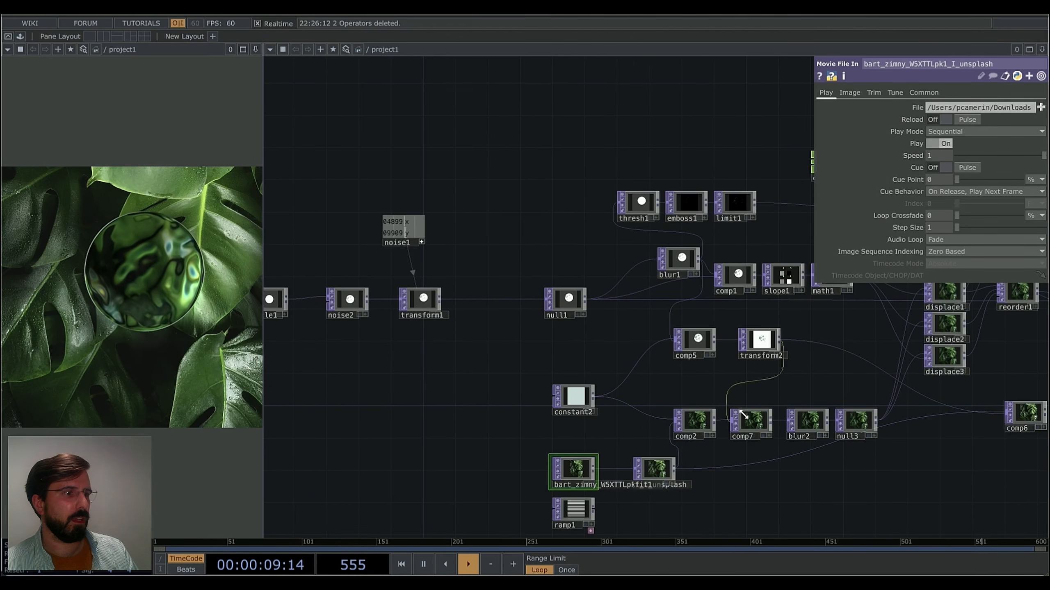
{"action": "left_click", "coordinate": [808, 421]}
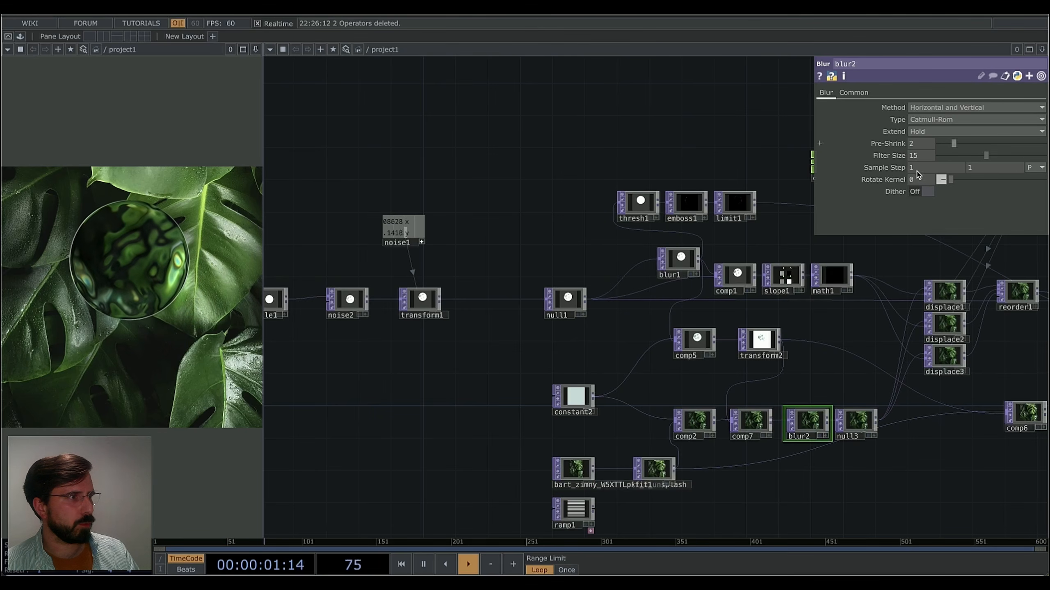
{"action": "left_click_drag", "start_coordinate": [952, 147], "coordinate": [1004, 155]}
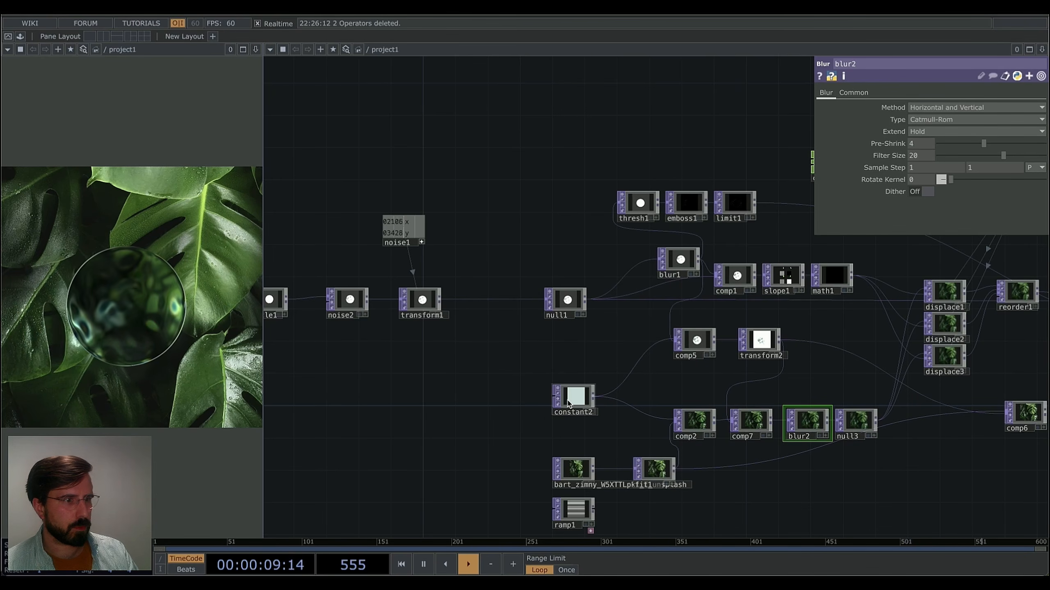
Tint the glass magenta by giving the constant2 colour a hue of 316 and a saturation of 0.62.
{"action": "left_click", "coordinate": [568, 403]}
{"action": "left_click", "coordinate": [909, 107]}
{"action": "left_click_drag", "start_coordinate": [978, 110], "coordinate": [997, 111]}
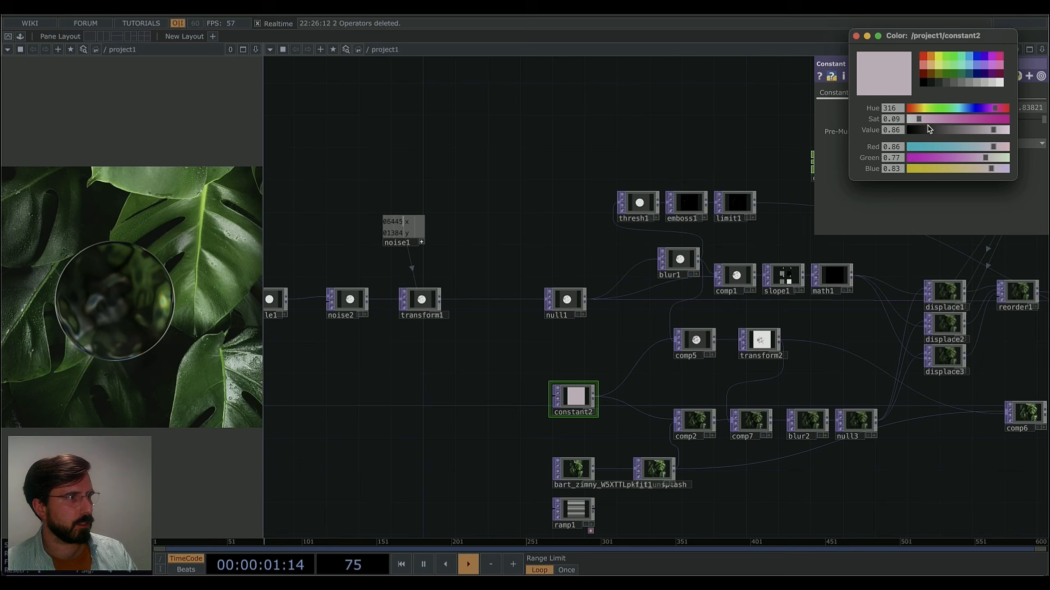
{"action": "left_click_drag", "start_coordinate": [928, 119], "coordinate": [972, 123]}
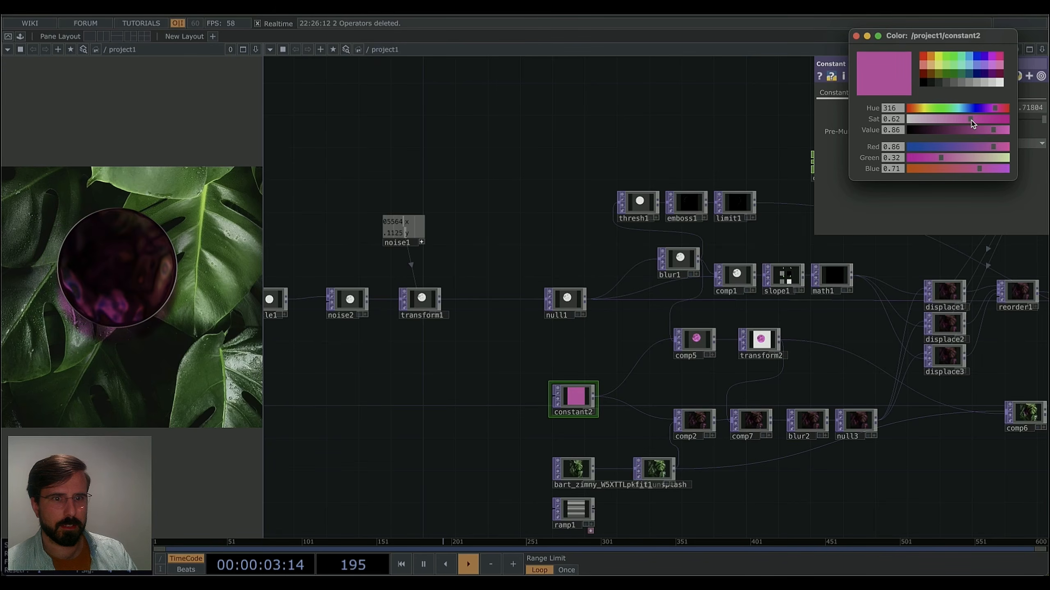
Replace the leaf photo background by connecting the striped ramp1 operator to the input of fit1.
{"action": "left_click_drag", "start_coordinate": [461, 387], "coordinate": [543, 309]}
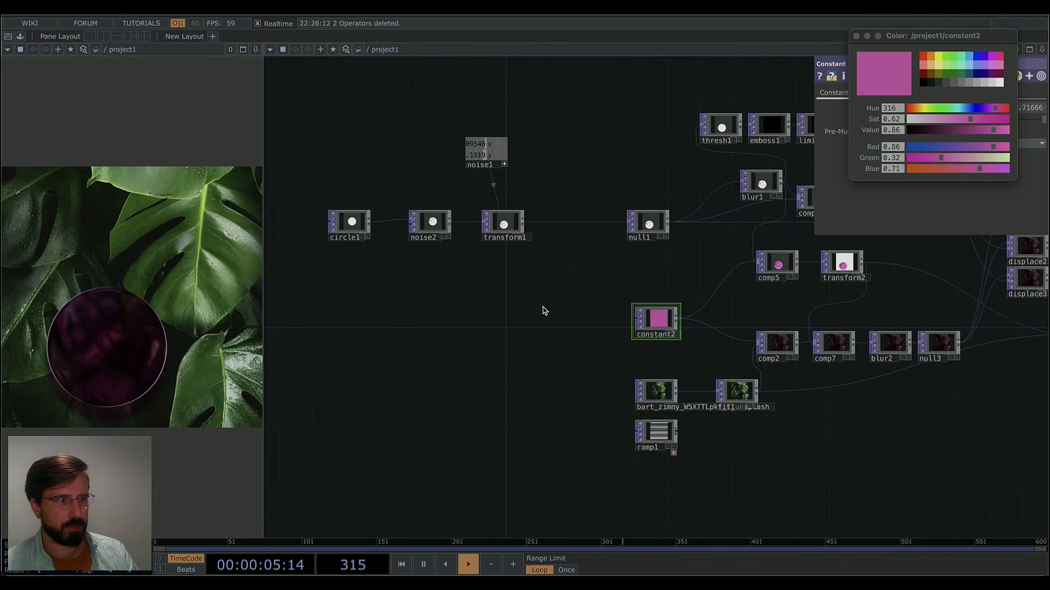
{"action": "left_click_drag", "start_coordinate": [422, 471], "coordinate": [322, 462]}
{"action": "left_click_drag", "start_coordinate": [569, 423], "coordinate": [617, 383]}
{"action": "left_click_drag", "start_coordinate": [414, 355], "coordinate": [467, 391]}
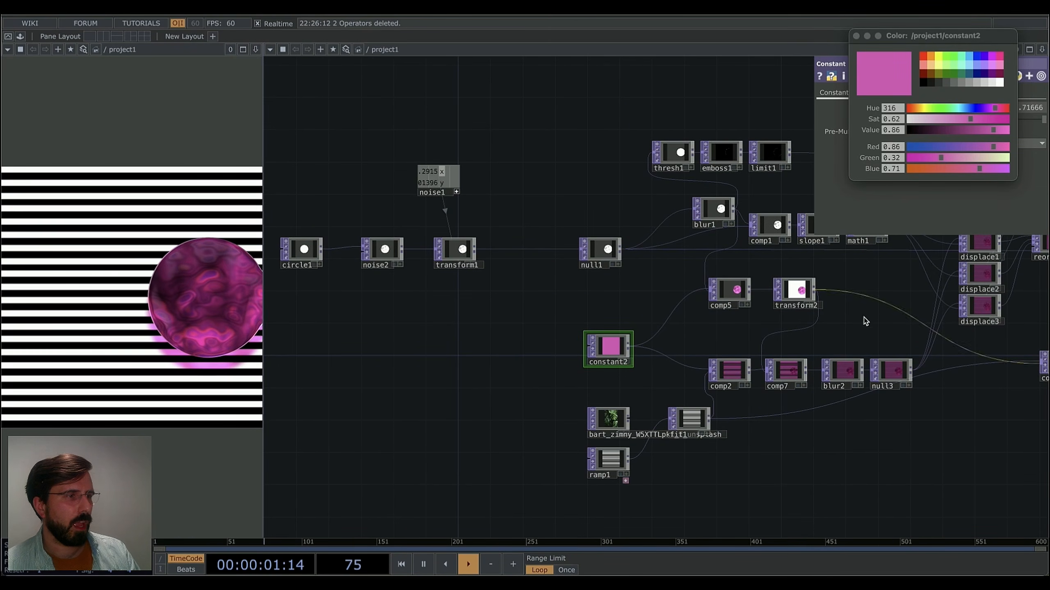
Set the amplitude of the noise2 operator to 0.
{"action": "left_click", "coordinate": [383, 249]}
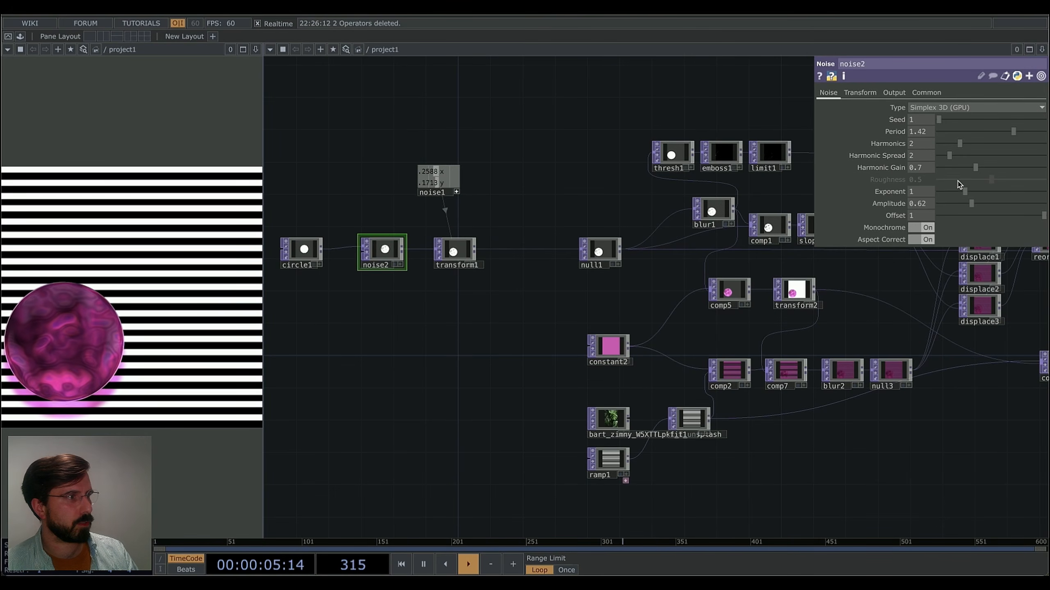
{"action": "left_click_drag", "start_coordinate": [973, 205], "coordinate": [925, 208]}
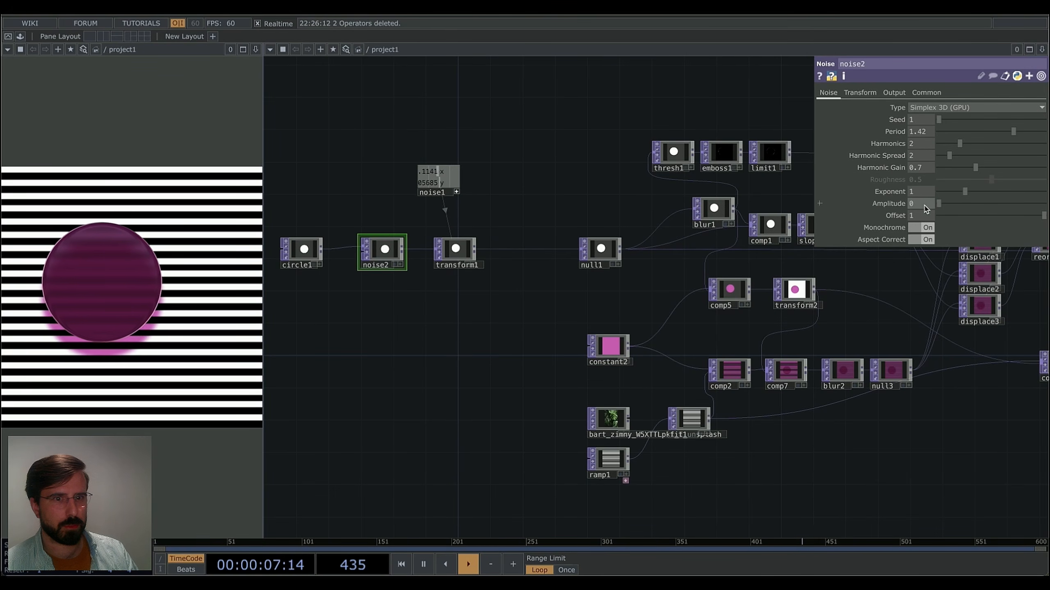
Reduce the blur inside the glass by setting blur2's filter size to 17 and pre-shrink to 1.
{"action": "left_click_drag", "start_coordinate": [550, 319], "coordinate": [469, 307]}
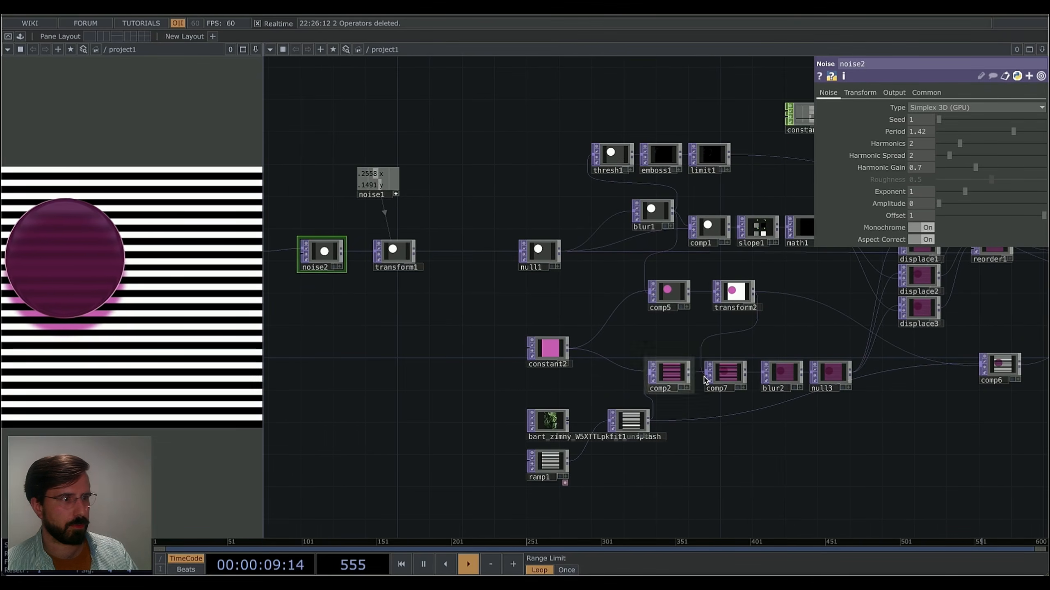
{"action": "left_click", "coordinate": [781, 372]}
{"action": "left_click_drag", "start_coordinate": [1003, 156], "coordinate": [937, 151]}
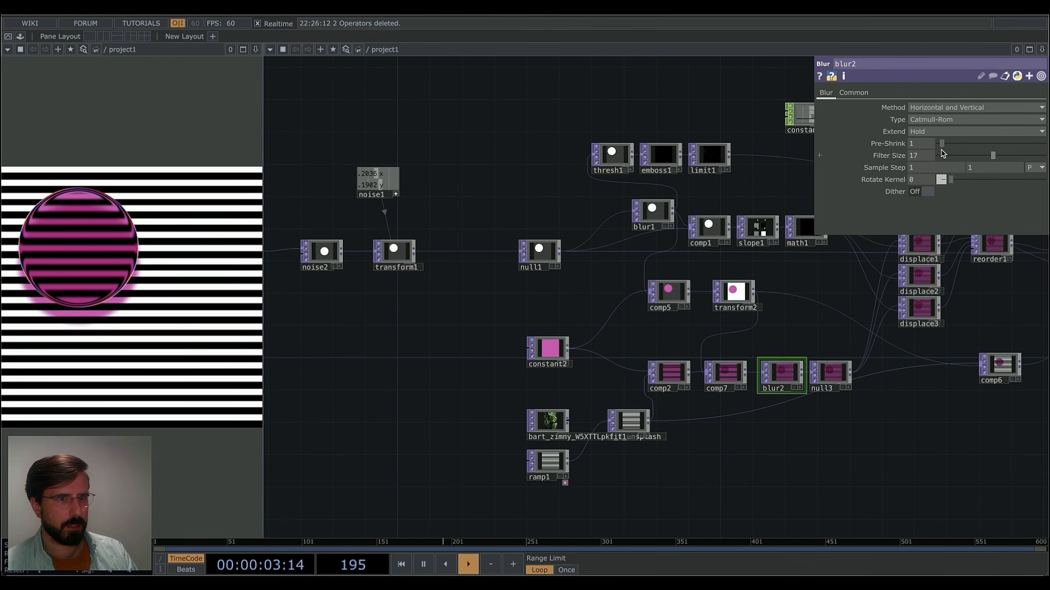
Lighten the glass tint by setting the constant2 colour's saturation to 0.09 and value to 0.96.
{"action": "left_click", "coordinate": [552, 349]}
{"action": "left_click", "coordinate": [900, 108]}
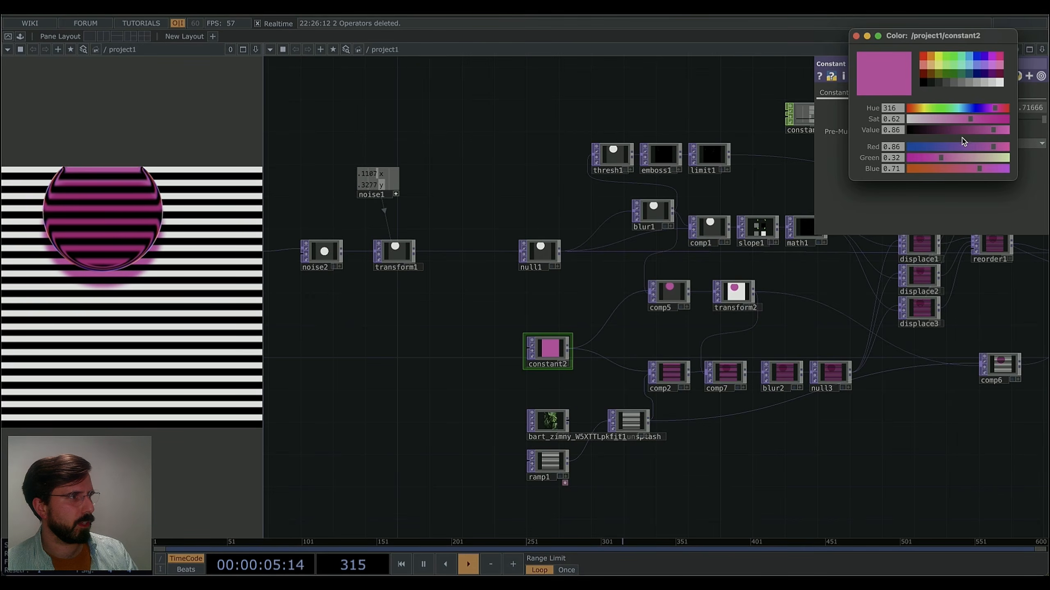
{"action": "left_click_drag", "start_coordinate": [949, 124], "coordinate": [920, 123]}
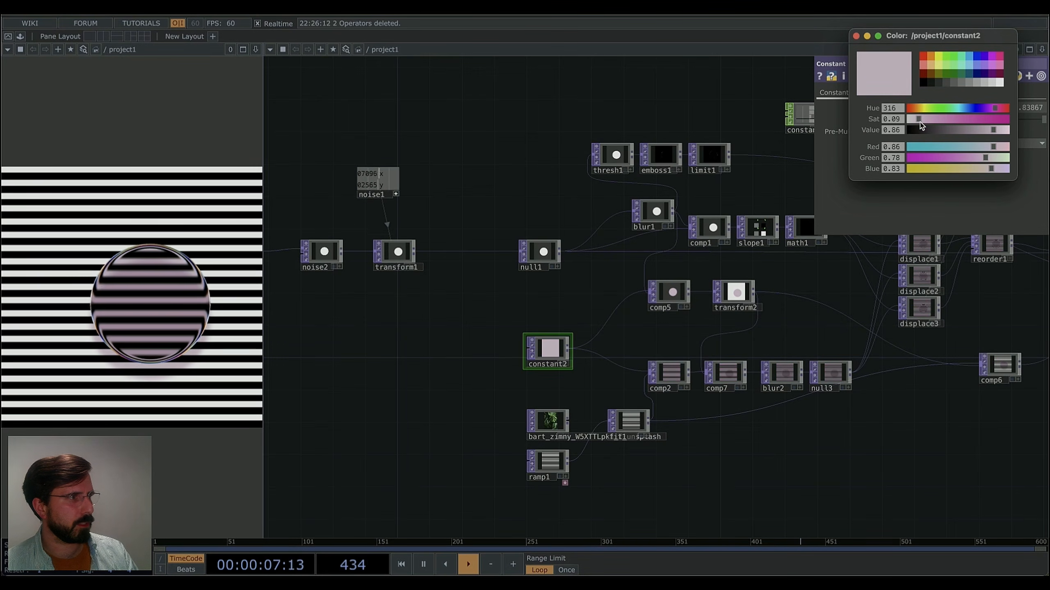
{"action": "left_click_drag", "start_coordinate": [993, 131], "coordinate": [1003, 131]}
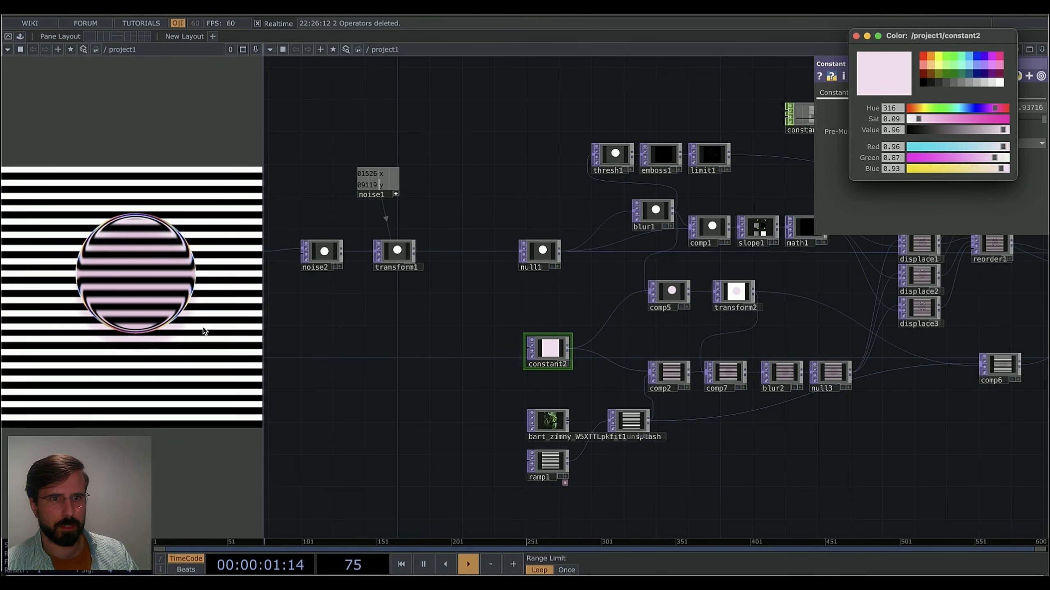
Set the blur1 operator's filter size to 32 with a pre-shrink of 2.
{"action": "scroll", "coordinate": [417, 382], "scroll_direction": "right", "scroll_amount": 3}
{"action": "scroll", "coordinate": [417, 382], "scroll_direction": "up", "scroll_amount": 2}
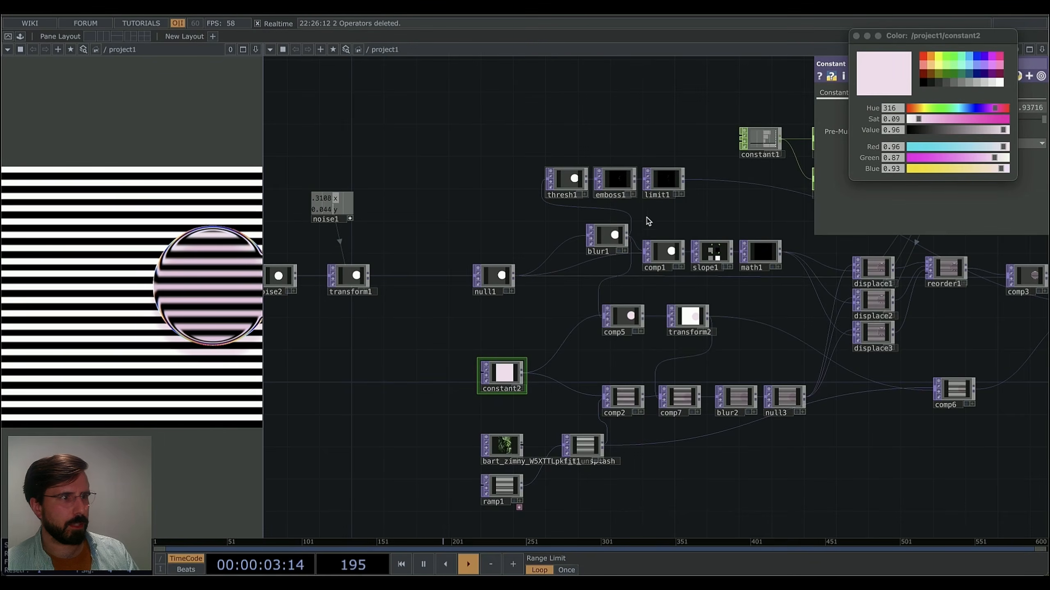
{"action": "scroll", "coordinate": [705, 221], "scroll_direction": "right", "scroll_amount": 4}
{"action": "scroll", "coordinate": [706, 221], "scroll_direction": "up", "scroll_amount": 1}
{"action": "left_click_drag", "start_coordinate": [549, 245], "coordinate": [525, 245]}
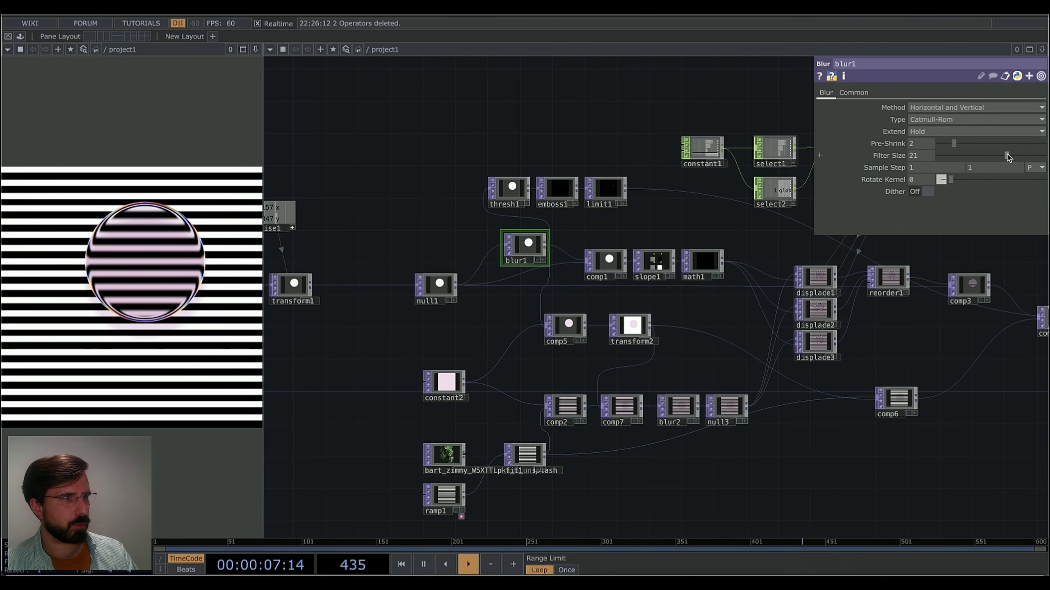
{"action": "mouse_move", "coordinate": [1007, 155]}
{"action": "left_mouse_down"}
{"action": "mouse_move", "coordinate": [1044, 156]}
{"action": "mouse_move", "coordinate": [1020, 162]}
{"action": "left_mouse_up"}
{"action": "mouse_move", "coordinate": [954, 144]}
{"action": "left_mouse_down"}
{"action": "mouse_move", "coordinate": [962, 147]}
{"action": "mouse_move", "coordinate": [953, 145]}
{"action": "left_mouse_up"}
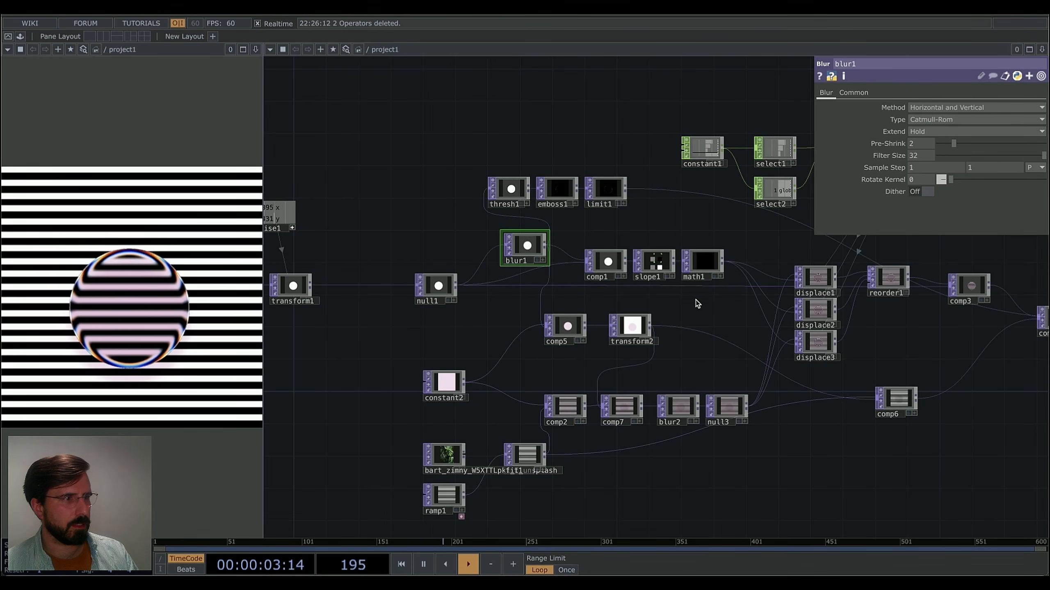
Set the displacement strength by giving the math1 operator a multiply value of 1.81.
{"action": "left_click_drag", "start_coordinate": [697, 303], "coordinate": [671, 298]}
{"action": "left_click", "coordinate": [677, 258]}
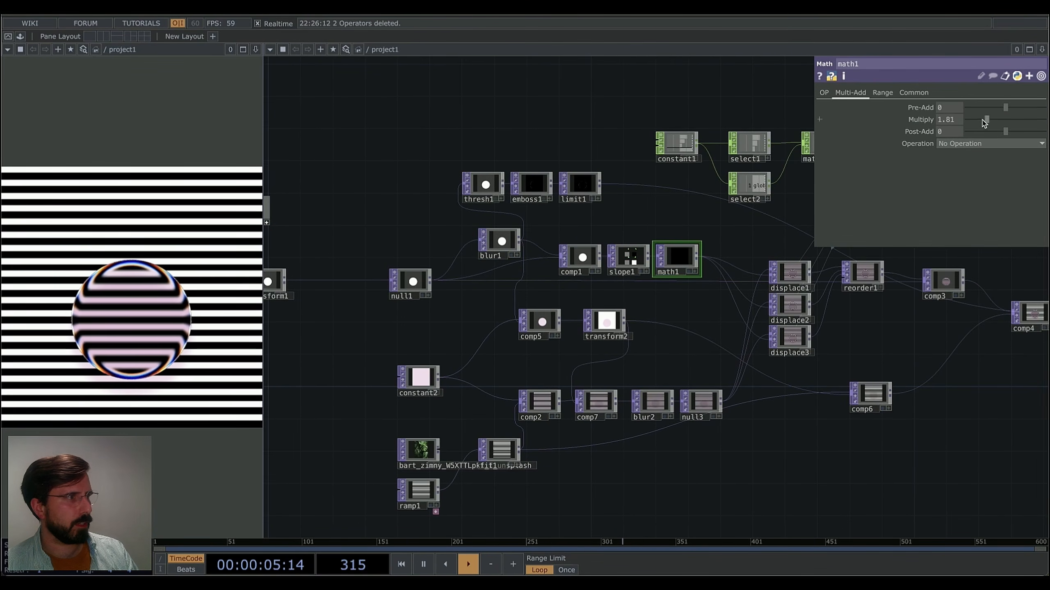
{"action": "left_click_drag", "start_coordinate": [994, 123], "coordinate": [986, 120]}
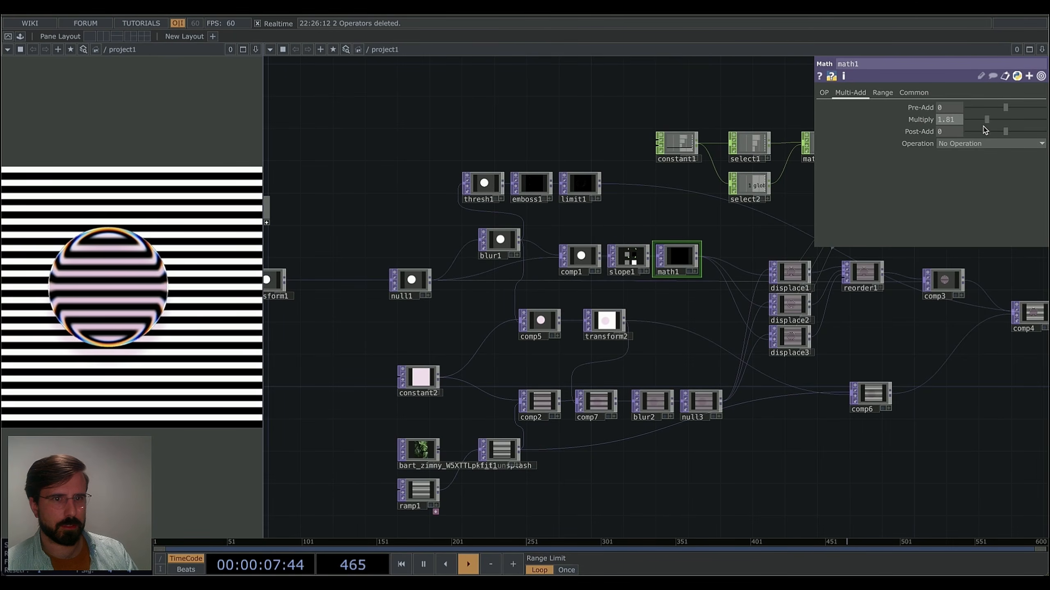
Rotate the edge highlight by setting the emboss1 direction to 238.
{"action": "left_click", "coordinate": [531, 184]}
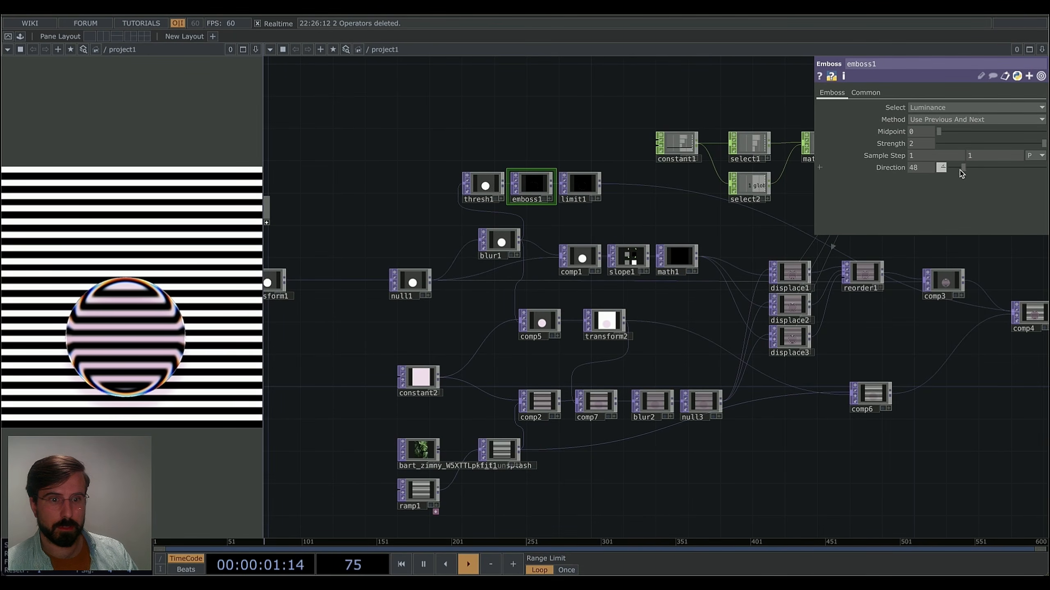
{"action": "mouse_move", "coordinate": [1041, 172]}
{"action": "left_mouse_down"}
{"action": "mouse_move", "coordinate": [1000, 170]}
{"action": "mouse_move", "coordinate": [1038, 180]}
{"action": "mouse_move", "coordinate": [1020, 181]}
{"action": "left_mouse_up"}
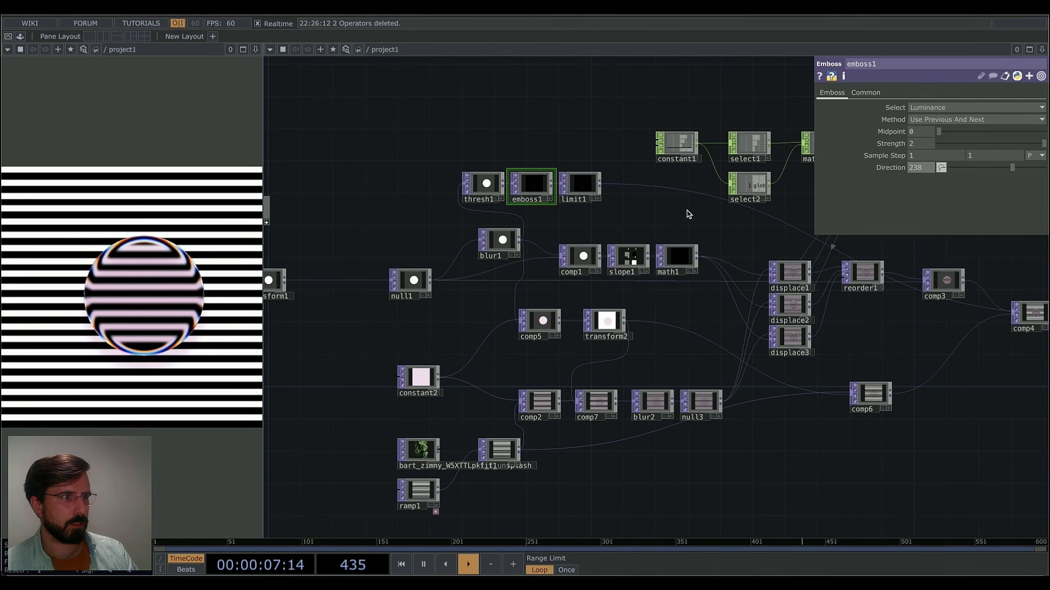
Set the constant1 channels to r 0.15, g 0.34, b 0.57 and global 0.8.
{"action": "scroll", "coordinate": [688, 214], "scroll_direction": "up", "scroll_amount": 4}
{"action": "scroll", "coordinate": [688, 214], "scroll_direction": "left", "scroll_amount": 2}
{"action": "left_click", "coordinate": [703, 181]}
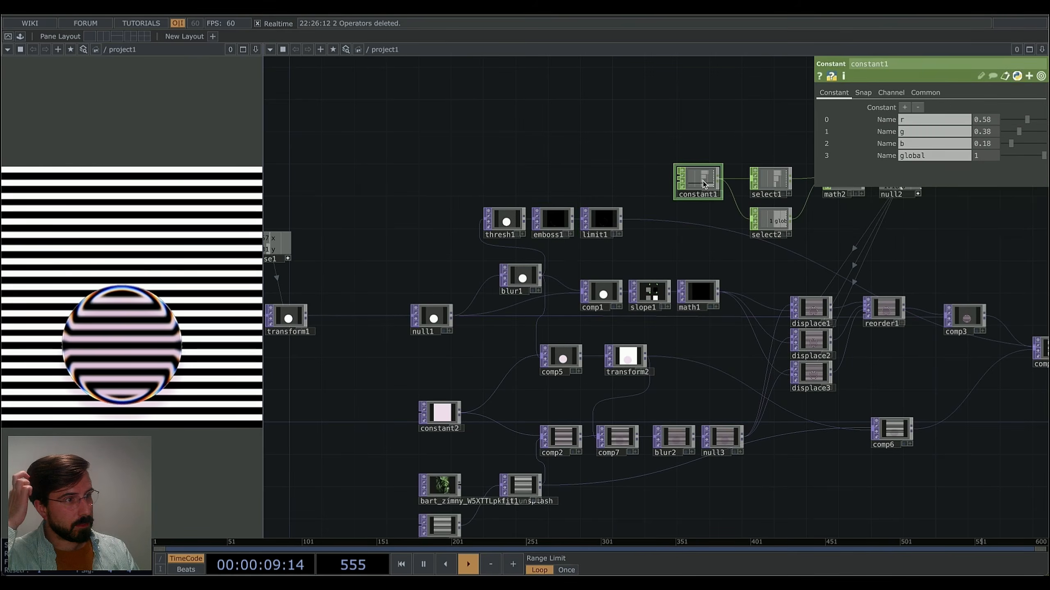
{"action": "left_click_drag", "start_coordinate": [1019, 119], "coordinate": [1026, 144]}
{"action": "left_click_drag", "start_coordinate": [1044, 155], "coordinate": [1036, 155]}
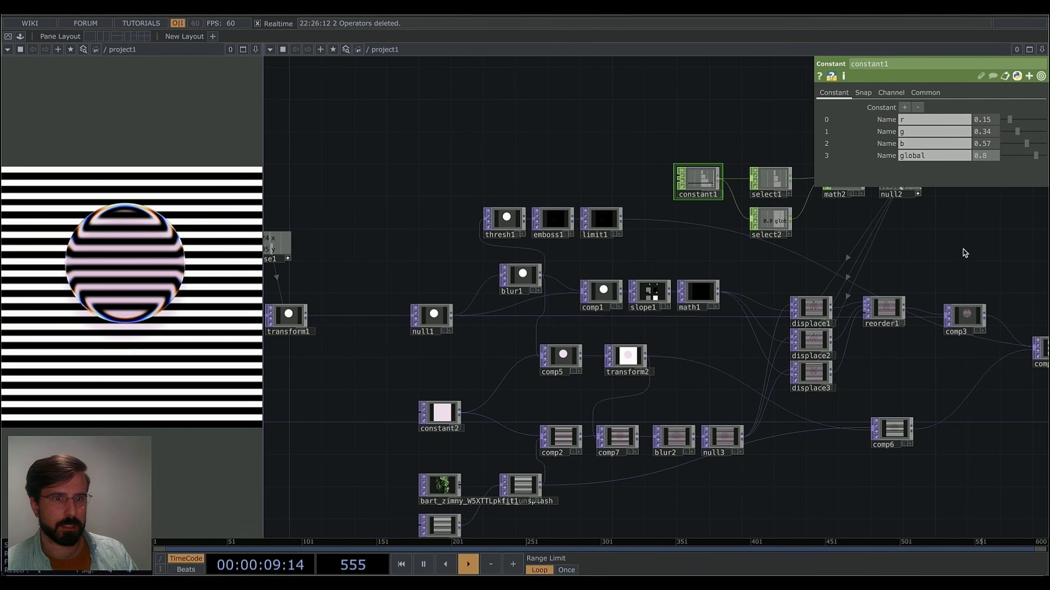
Look over the complete operator network, from the circle1 source to the out1 output.
{"action": "scroll", "coordinate": [703, 366], "scroll_direction": "right", "scroll_amount": 10}
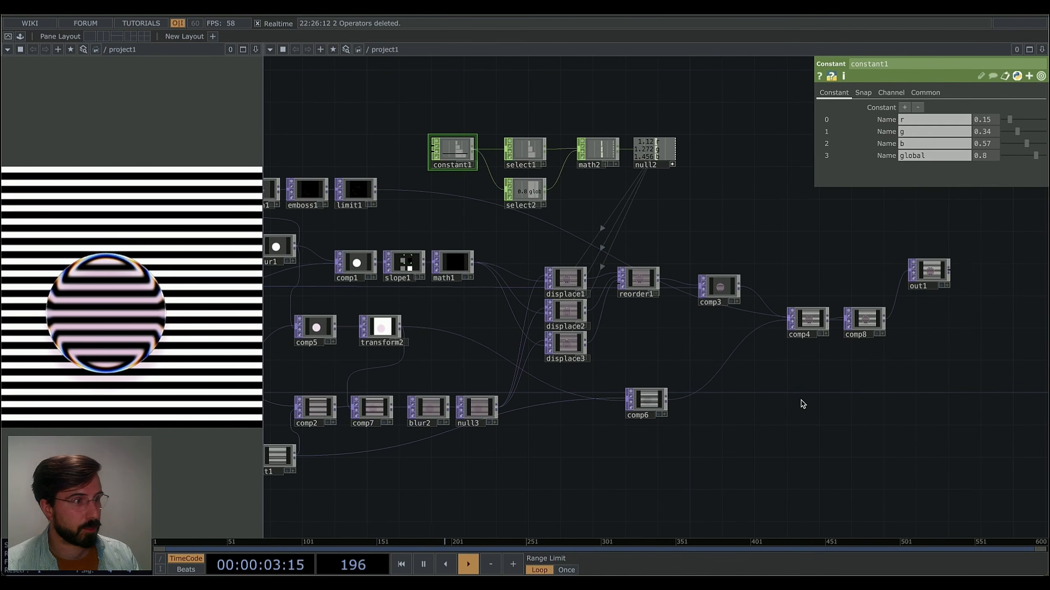
{"action": "scroll", "coordinate": [830, 399], "scroll_direction": "left", "scroll_amount": 4}
{"action": "scroll", "coordinate": [851, 393], "scroll_direction": "down", "scroll_amount": 6}
{"action": "scroll", "coordinate": [845, 393], "scroll_direction": "up", "scroll_amount": 5}
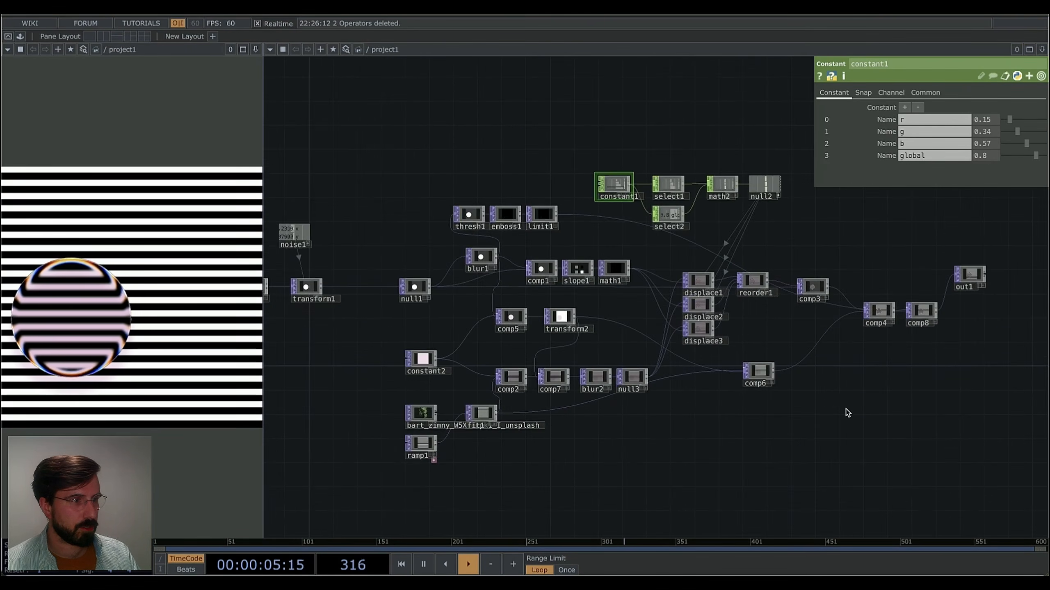
{"action": "scroll", "coordinate": [843, 410], "scroll_direction": "down", "scroll_amount": 2}
{"action": "scroll", "coordinate": [875, 425], "scroll_direction": "up", "scroll_amount": 2}
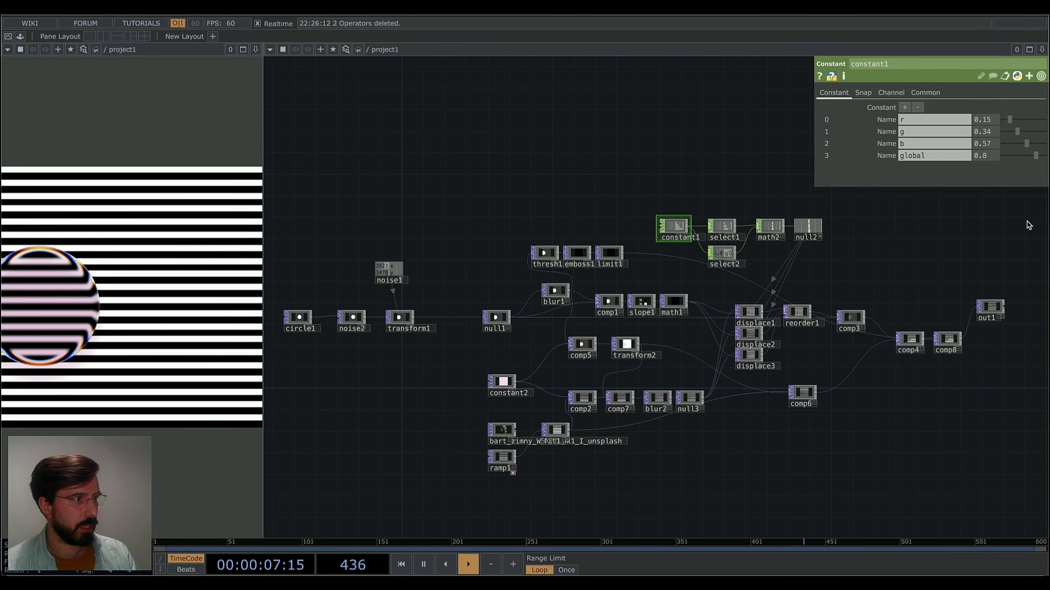
{"action": "left_click_drag", "start_coordinate": [959, 249], "coordinate": [1012, 215]}
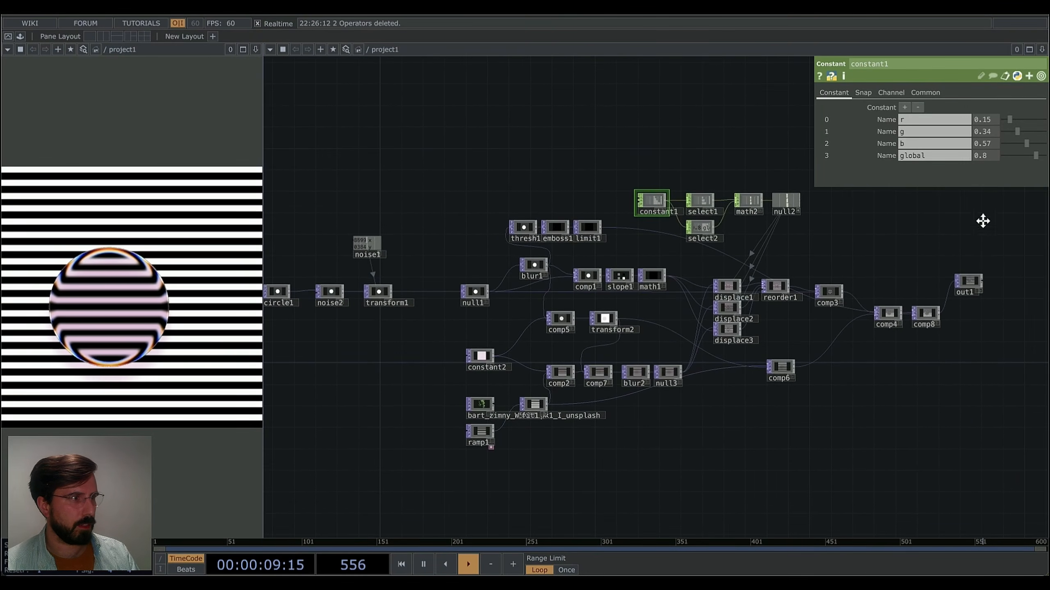
{"action": "scroll", "coordinate": [991, 234], "scroll_direction": "down", "scroll_amount": 1}
{"action": "right_click_drag", "start_coordinate": [1030, 200], "coordinate": [301, 491]}
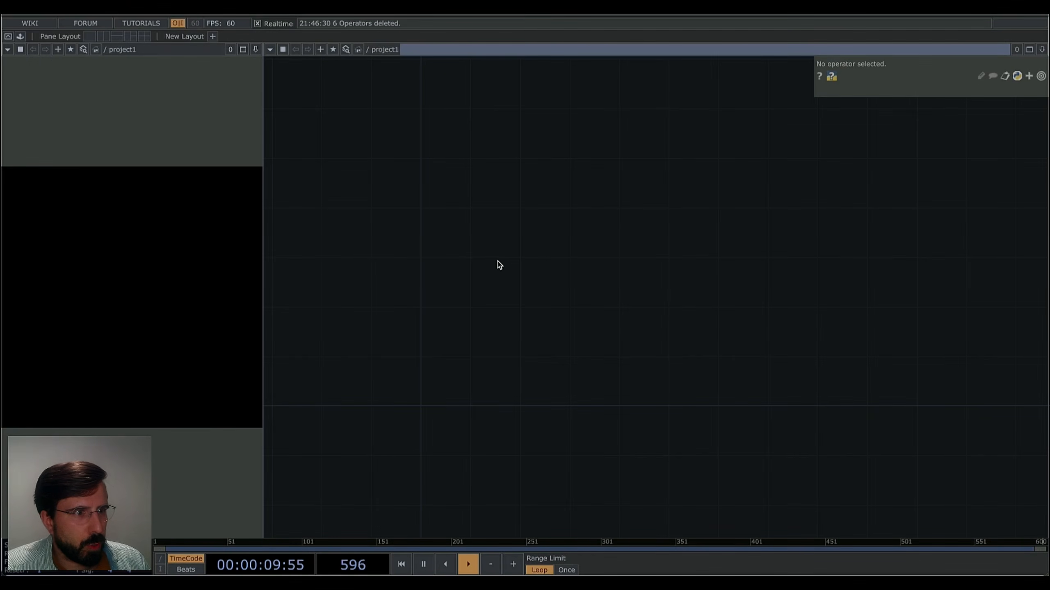
Switch to the browser to examine the two liquid glass reference photos, and return to TouchDesigner.
{"action": "key", "text": "super+Tab"}
{"action": "key", "text": "super+Tab"}
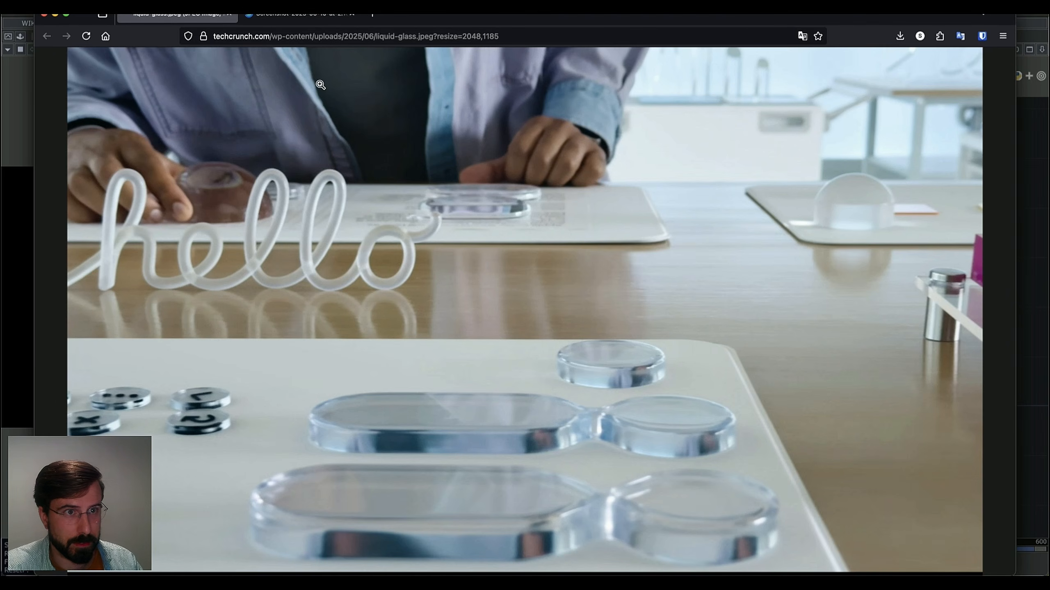
{"action": "left_click", "coordinate": [301, 14]}
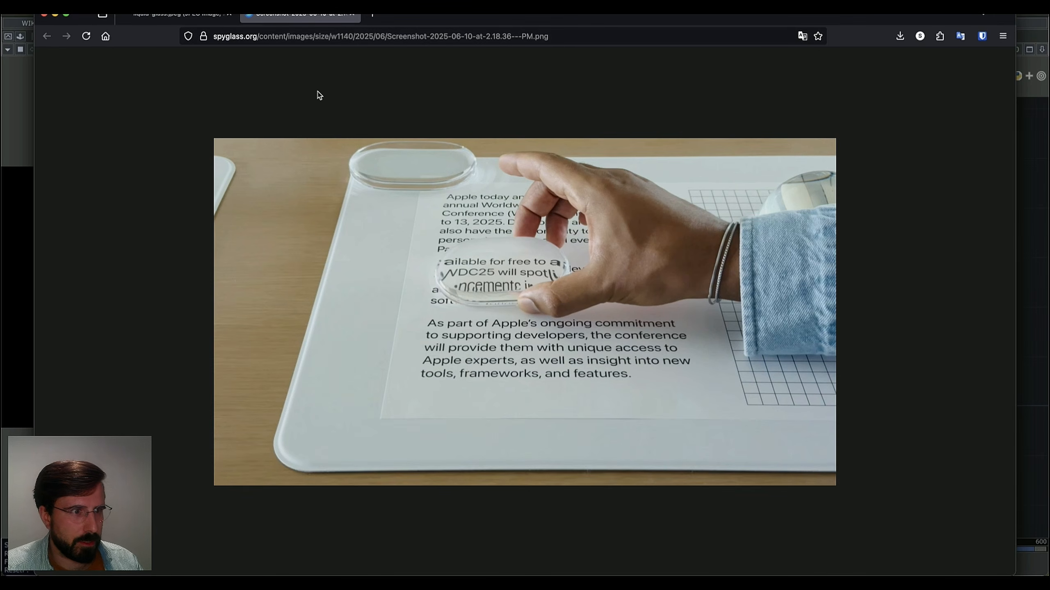
{"action": "left_click", "coordinate": [18, 149]}
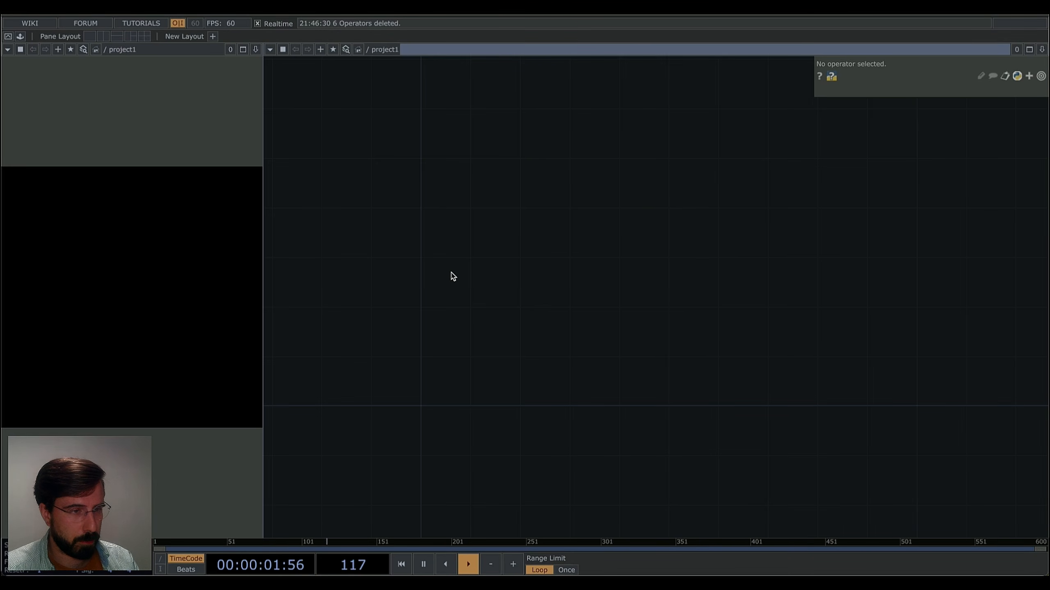
Add a Circle TOP to the empty network and place it near the network's origin line.
{"action": "key", "text": "Tab"}
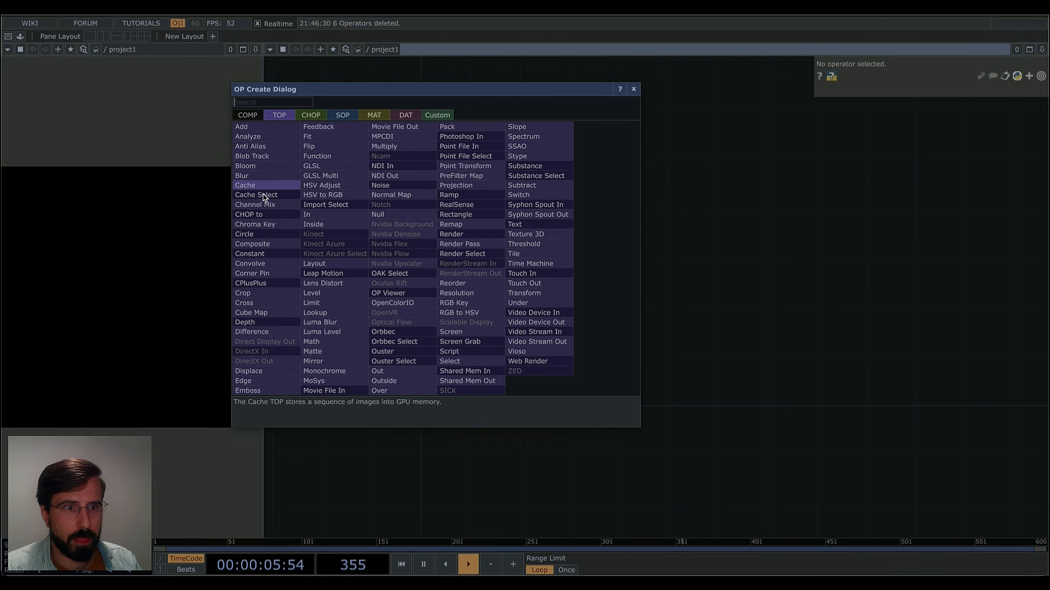
{"action": "left_click", "coordinate": [257, 235]}
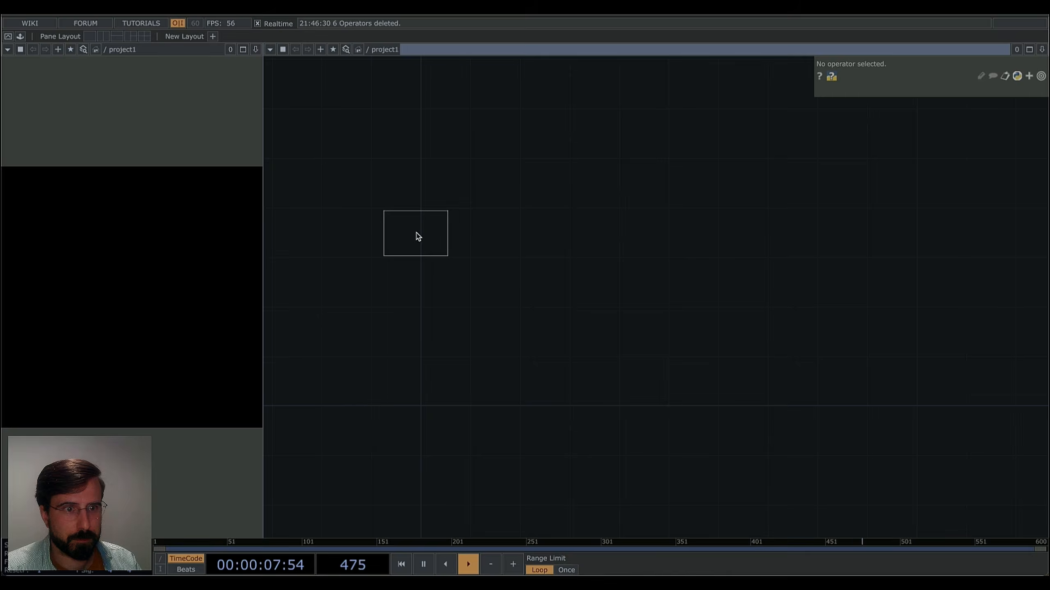
{"action": "left_click", "coordinate": [417, 235]}
{"action": "left_click_drag", "start_coordinate": [438, 240], "coordinate": [417, 255]}
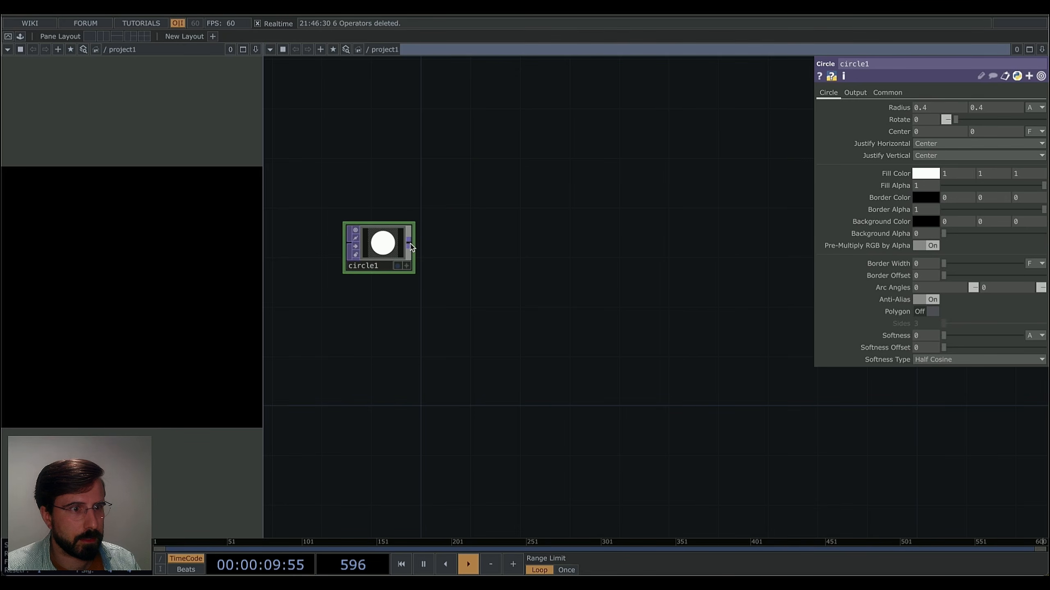
Chain a Transform TOP and a Null TOP after the circle1 operator.
{"action": "right_click", "coordinate": [410, 245]}
{"action": "left_click", "coordinate": [501, 284]}
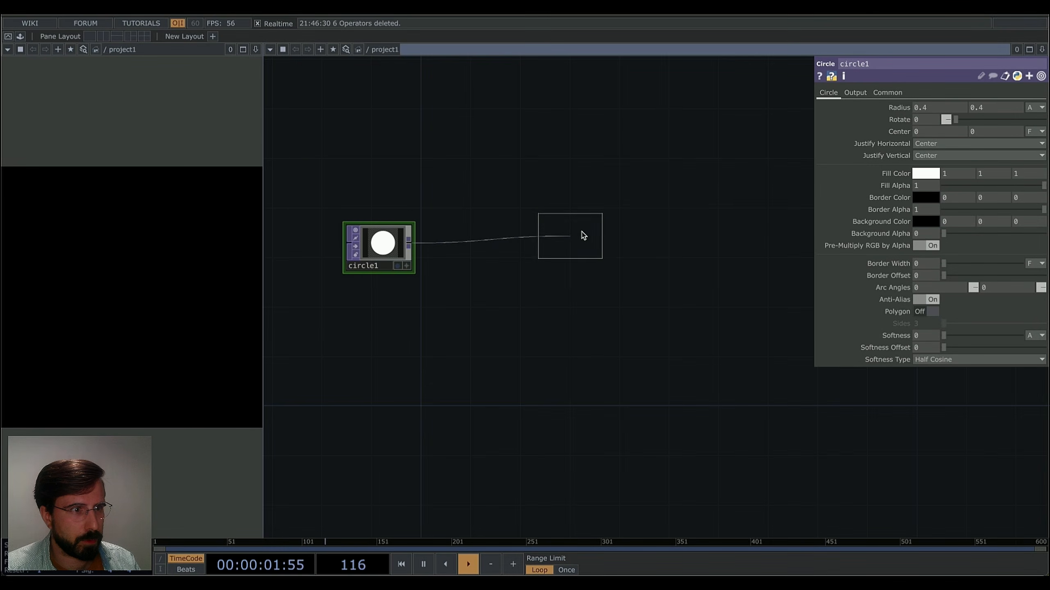
{"action": "left_click", "coordinate": [546, 248]}
{"action": "left_click_drag", "start_coordinate": [631, 285], "coordinate": [662, 317]}
{"action": "right_click", "coordinate": [587, 269]}
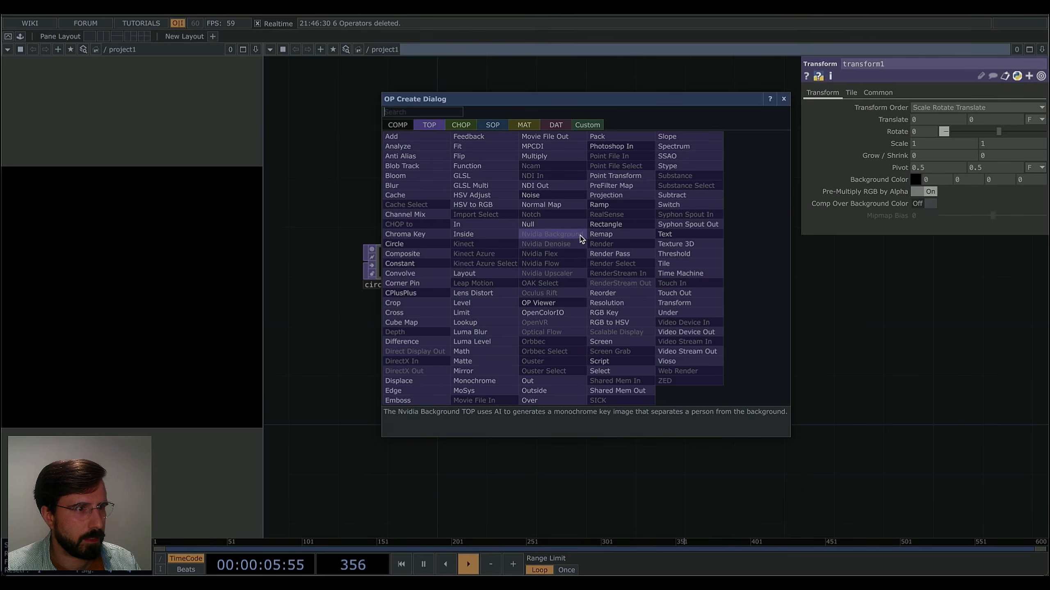
{"action": "left_click", "coordinate": [565, 232]}
{"action": "left_click", "coordinate": [719, 267]}
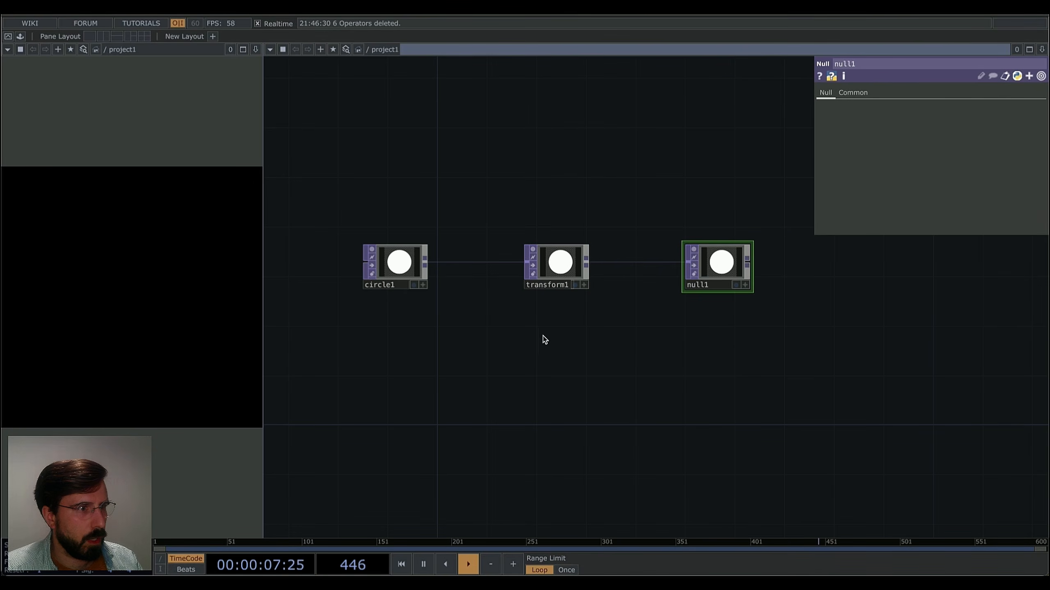
Set circle1's resolution to 1024 x 1024 and its pixel format to 32-bit float (RGBA).
{"action": "left_click", "coordinate": [425, 268]}
{"action": "left_click", "coordinate": [902, 92]}
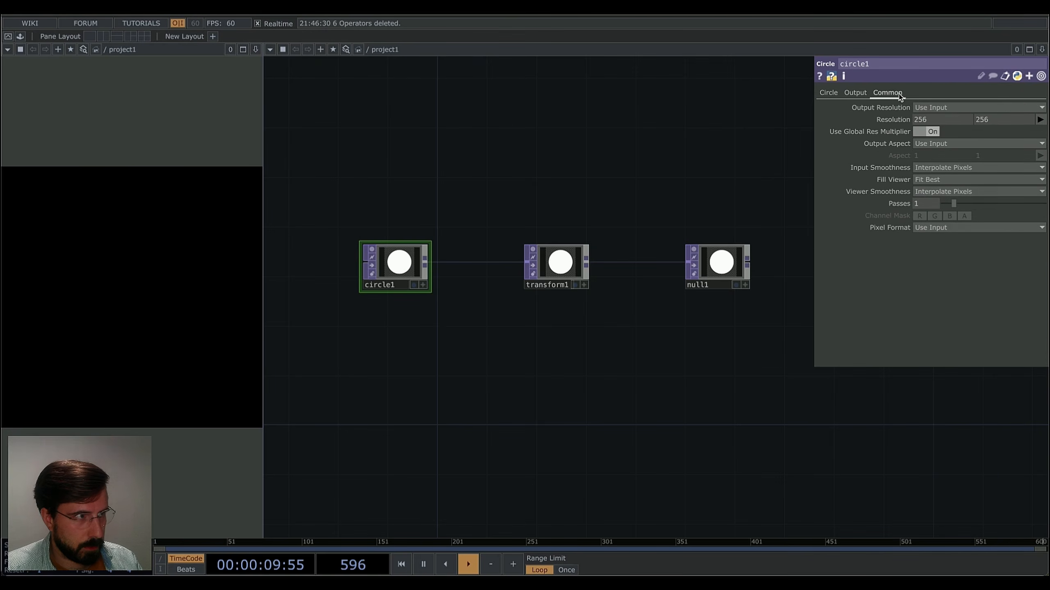
{"action": "left_click", "coordinate": [1039, 119]}
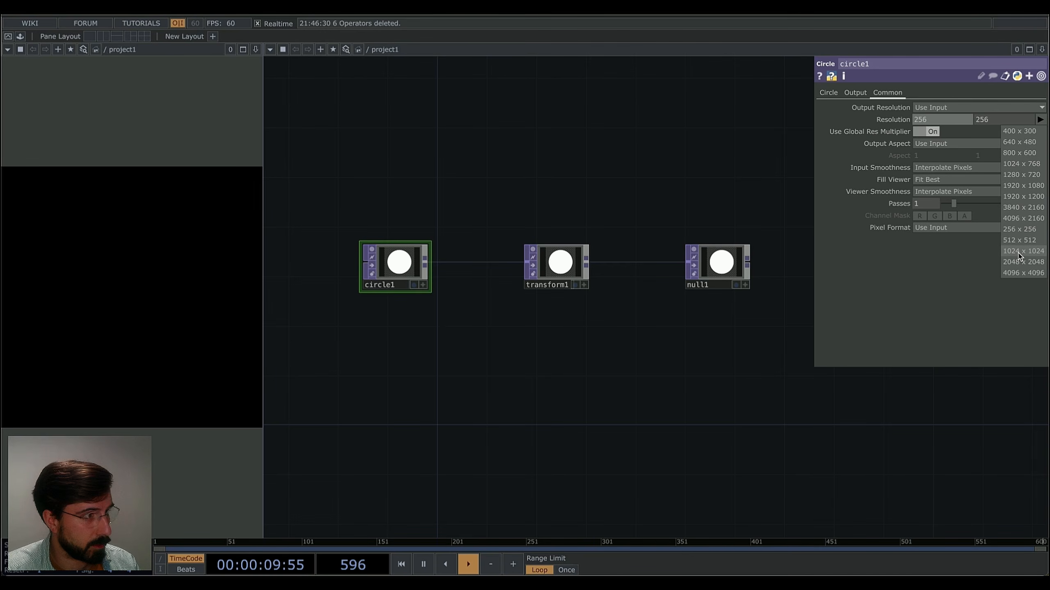
{"action": "left_click", "coordinate": [1020, 253]}
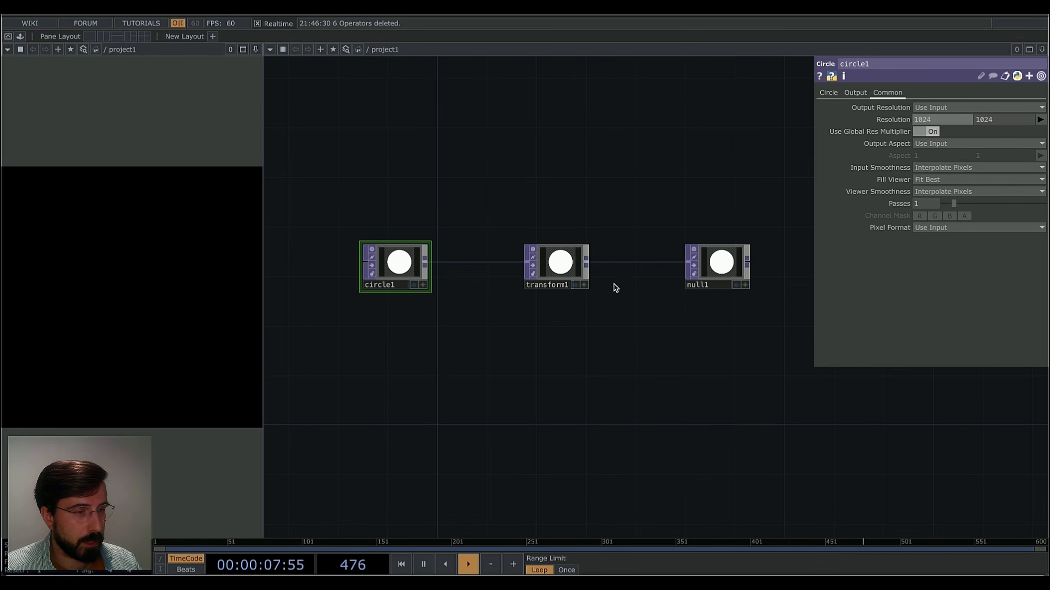
{"action": "left_click_drag", "start_coordinate": [602, 323], "coordinate": [598, 299]}
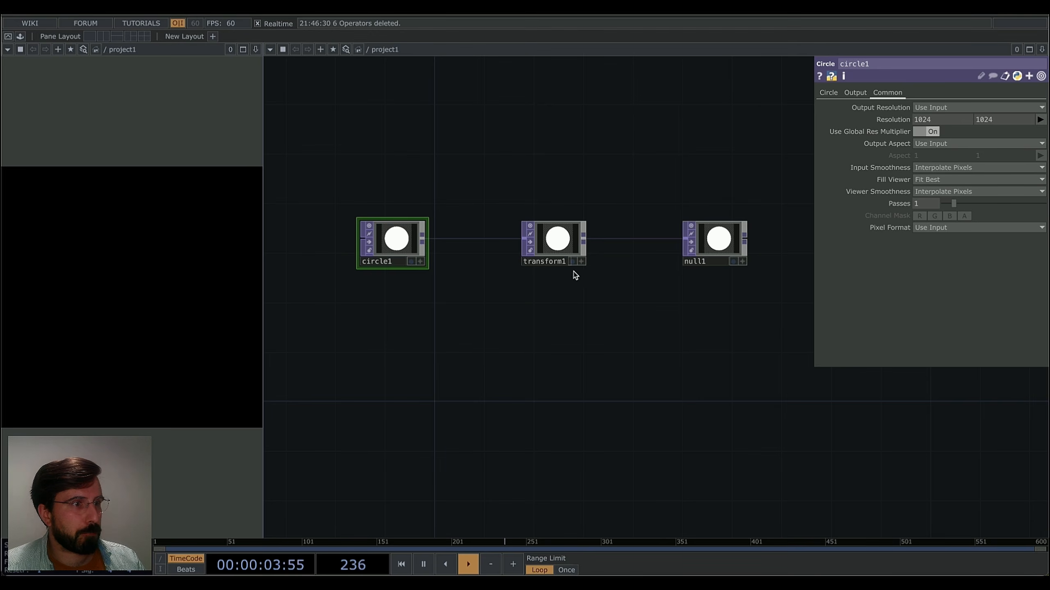
{"action": "left_click", "coordinate": [1003, 227]}
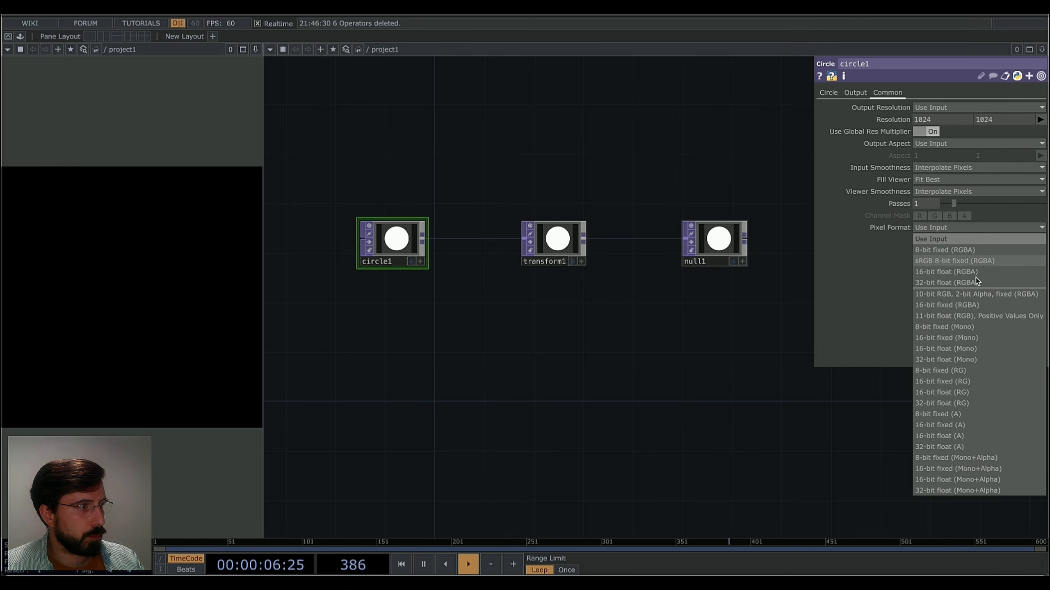
{"action": "left_click", "coordinate": [950, 282]}
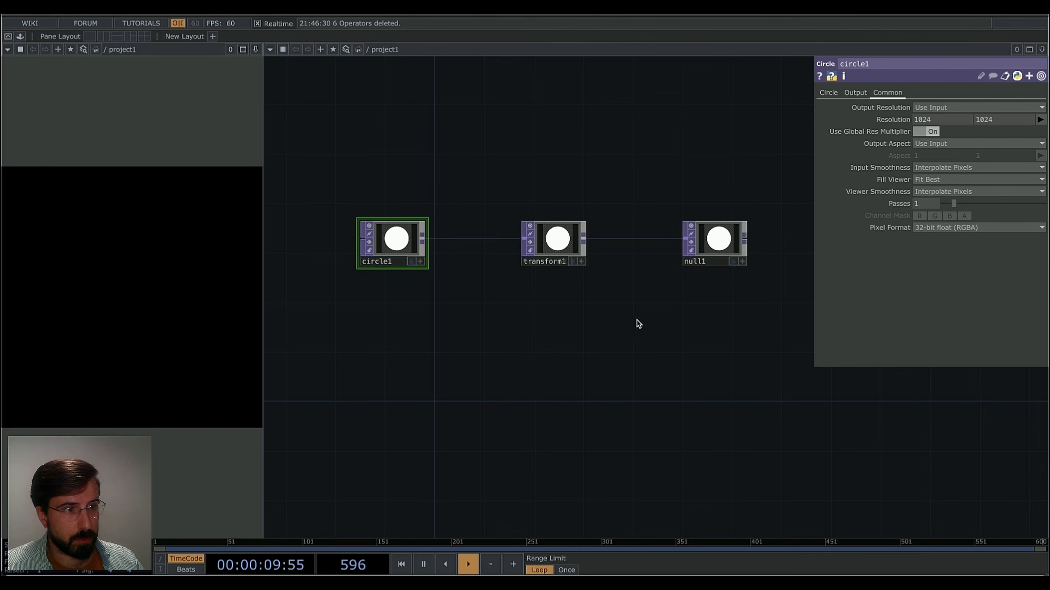
Reduce the circle's radius to 0.1 in both directions.
{"action": "left_click_drag", "start_coordinate": [587, 319], "coordinate": [447, 313]}
{"action": "left_click_drag", "start_coordinate": [370, 320], "coordinate": [497, 326]}
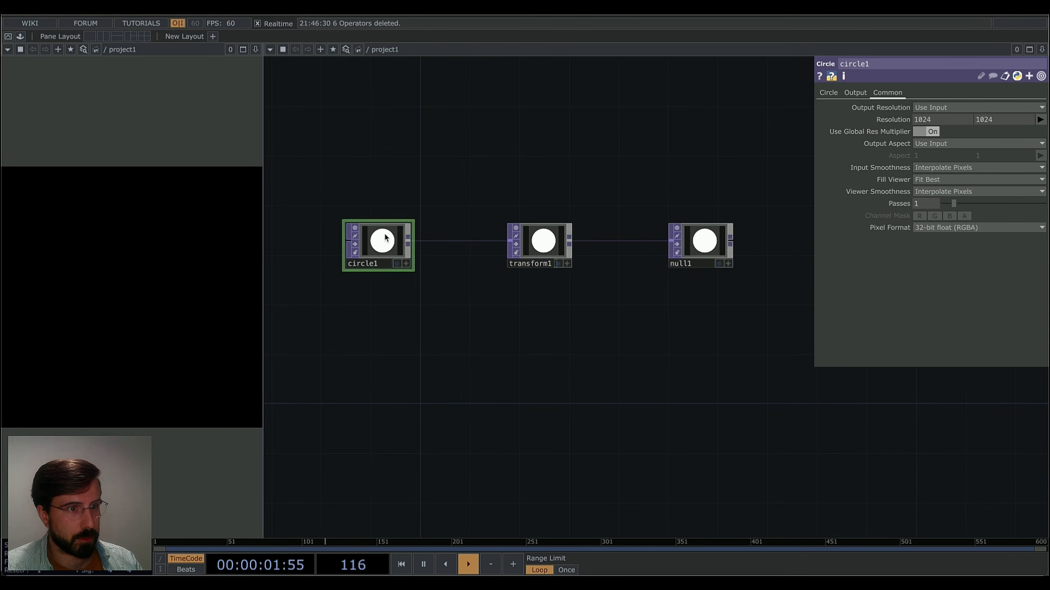
{"action": "left_click", "coordinate": [828, 93]}
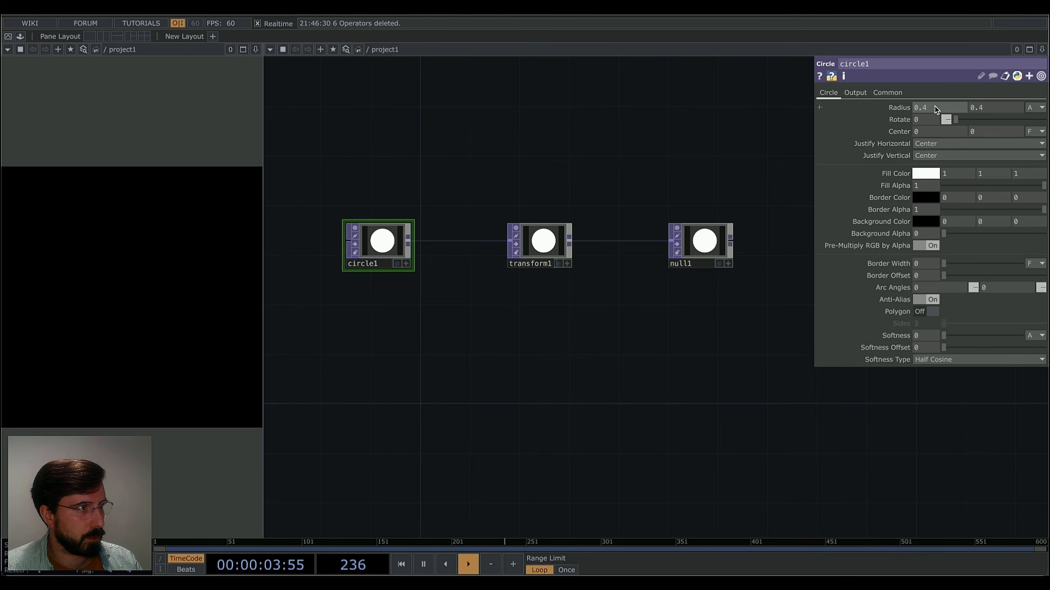
{"action": "middle_click", "coordinate": [904, 109]}
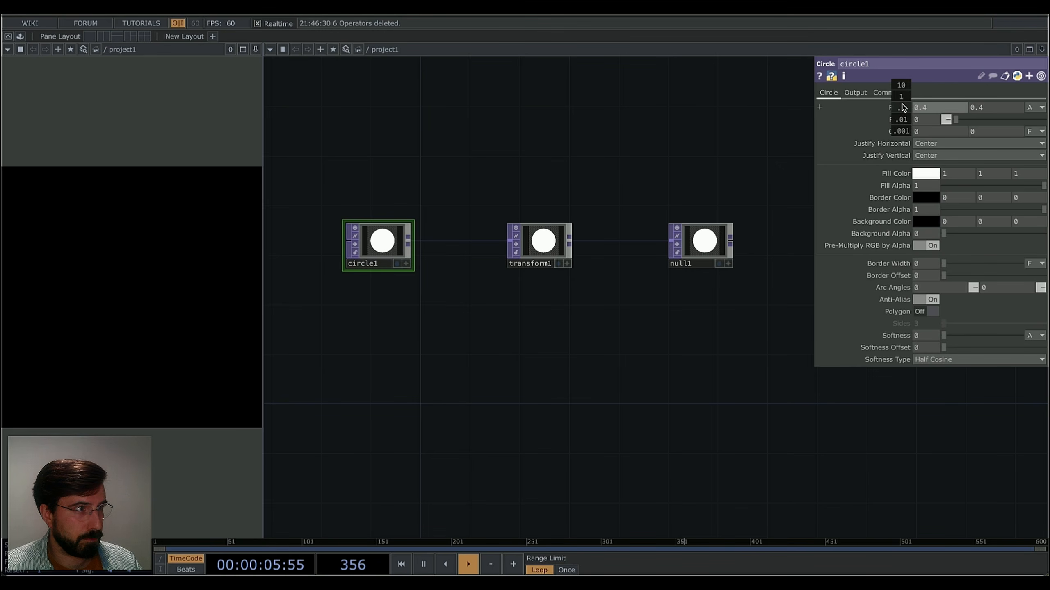
{"action": "middle_click_drag", "start_coordinate": [902, 104], "coordinate": [872, 105]}
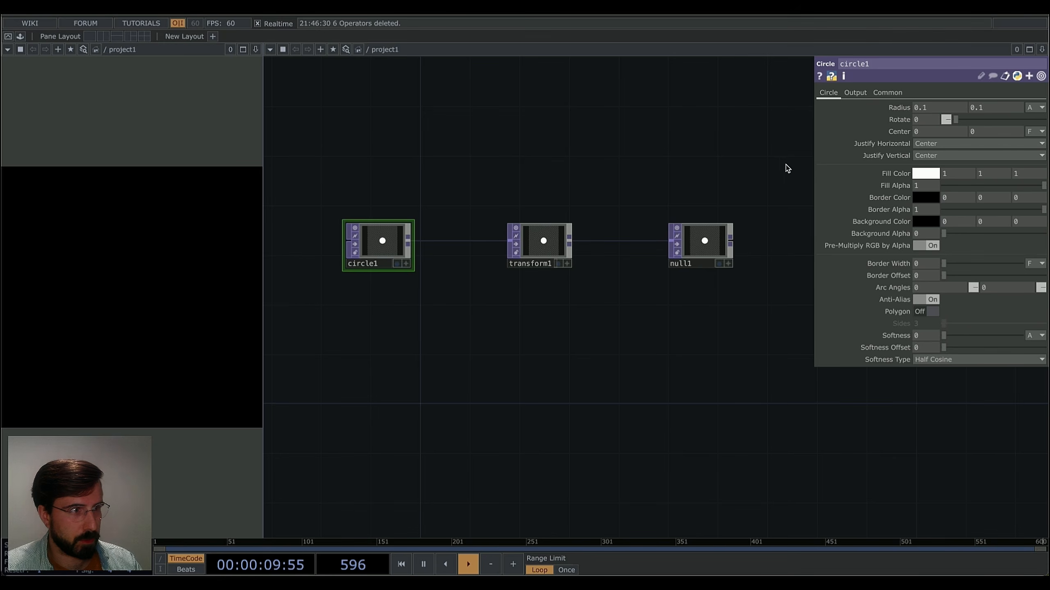
Branch a Blur TOP off the output of null1 and place it slightly above null1 in the network.
{"action": "left_click_drag", "start_coordinate": [749, 162], "coordinate": [614, 141]}
{"action": "mouse_move", "coordinate": [616, 179]}
{"action": "left_mouse_down"}
{"action": "mouse_move", "coordinate": [576, 179]}
{"action": "mouse_move", "coordinate": [587, 189]}
{"action": "mouse_move", "coordinate": [621, 178]}
{"action": "left_mouse_up"}
{"action": "scroll", "coordinate": [588, 189], "scroll_direction": "down", "scroll_amount": 2}
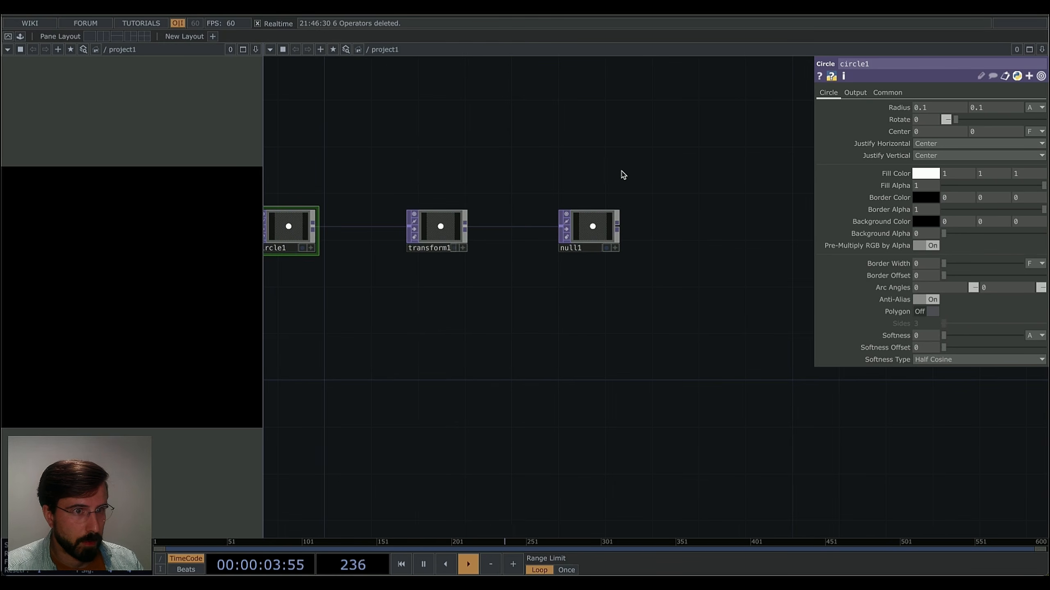
{"action": "left_click_drag", "start_coordinate": [566, 276], "coordinate": [529, 288]}
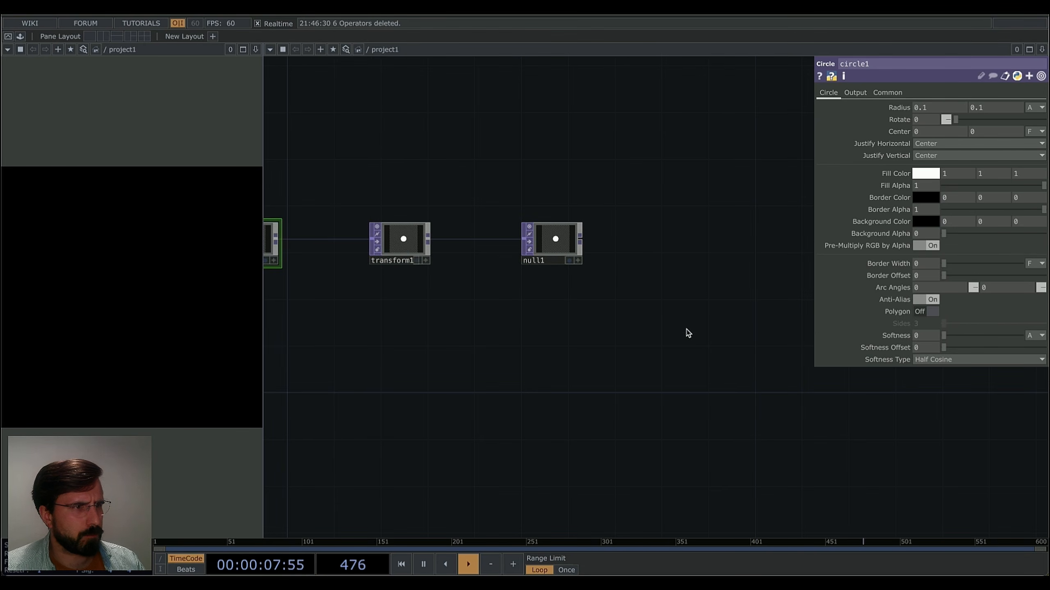
{"action": "right_click", "coordinate": [581, 239]}
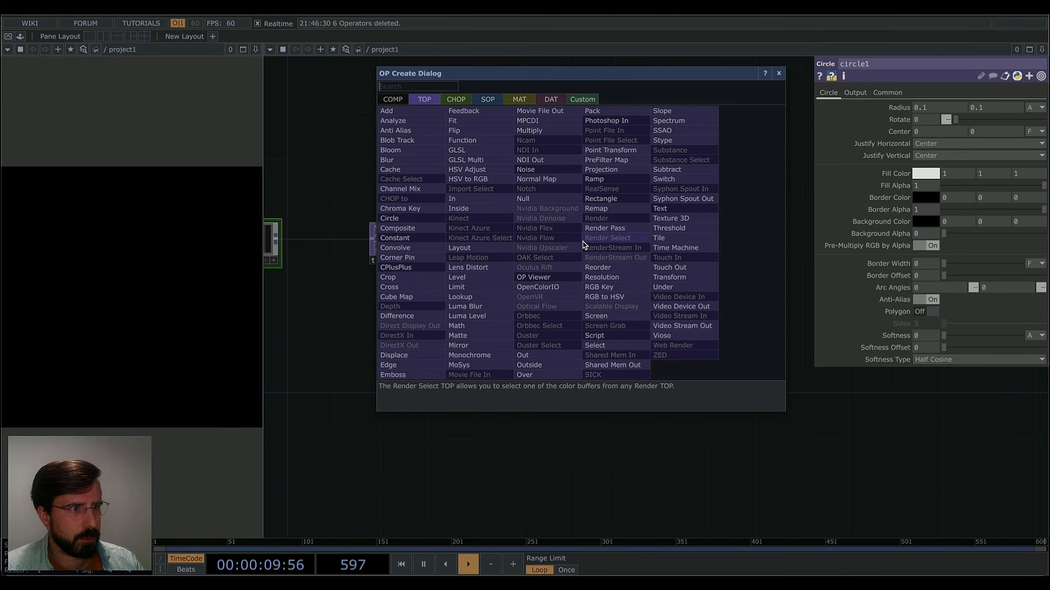
{"action": "left_click", "coordinate": [388, 159]}
{"action": "left_click", "coordinate": [661, 178]}
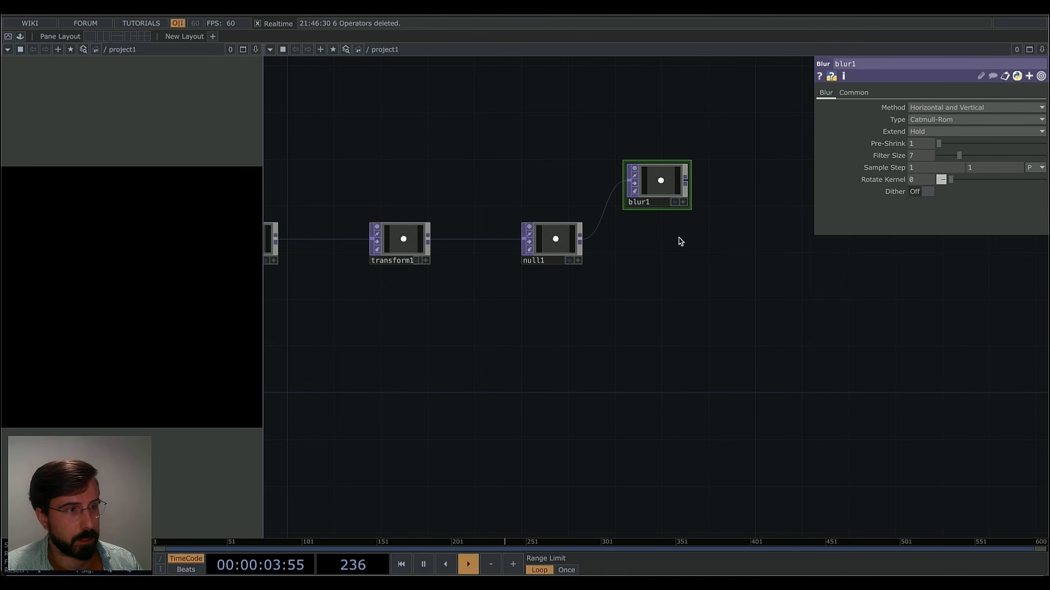
Set blur1's filter size to 15 and its pre-shrink to 2, and check the softened circle edge up close.
{"action": "left_click_drag", "start_coordinate": [698, 257], "coordinate": [629, 290]}
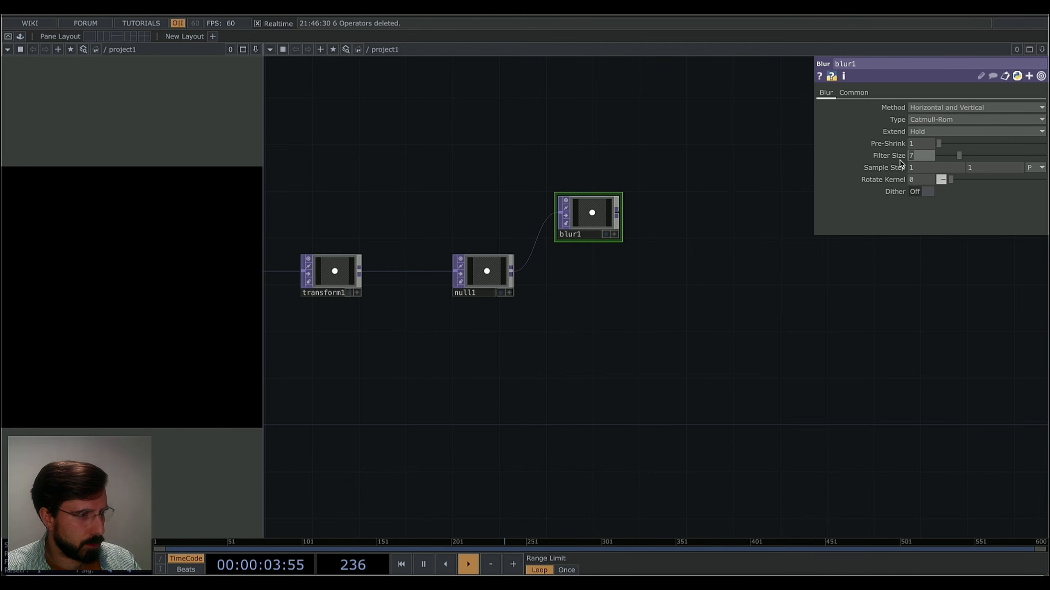
{"action": "type", "text": "15"}
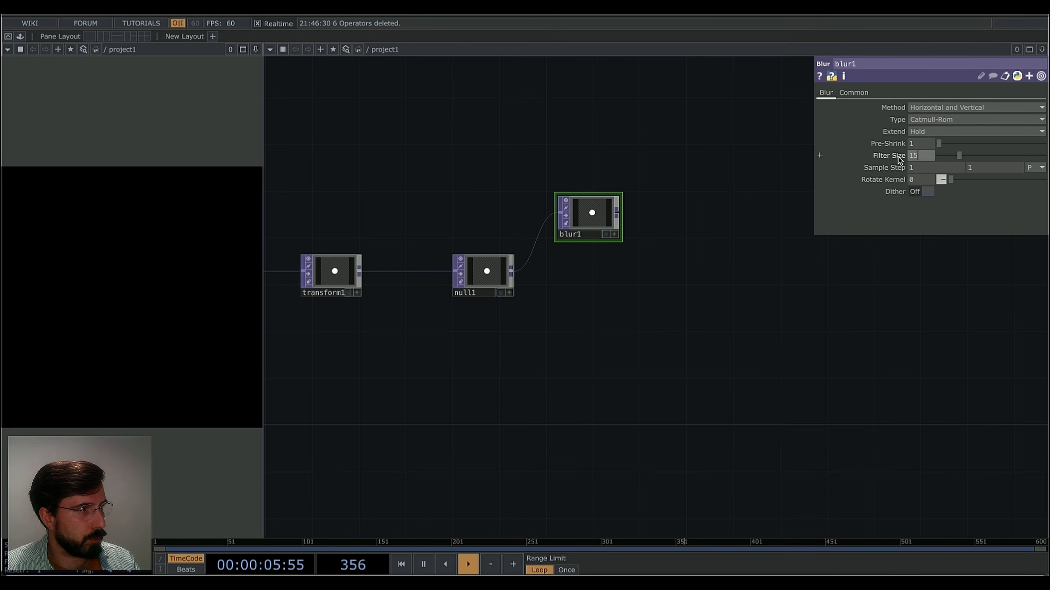
{"action": "left_click", "coordinate": [916, 144]}
{"action": "type", "text": "2"}
{"action": "key", "text": "Return"}
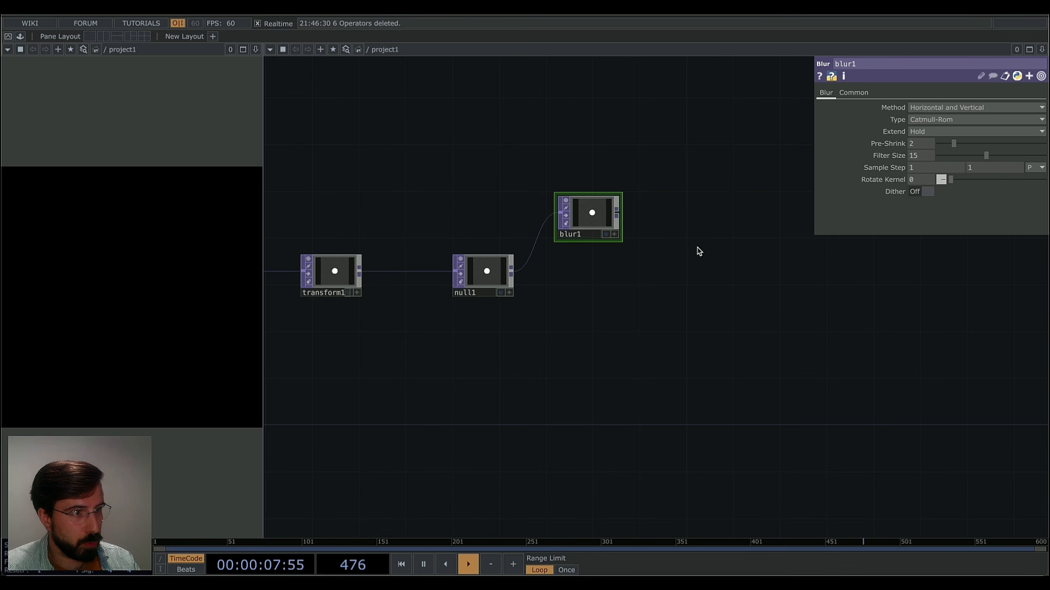
{"action": "scroll", "coordinate": [582, 213], "scroll_direction": "up", "scroll_amount": 8}
{"action": "scroll", "coordinate": [578, 236], "scroll_direction": "down", "scroll_amount": 5}
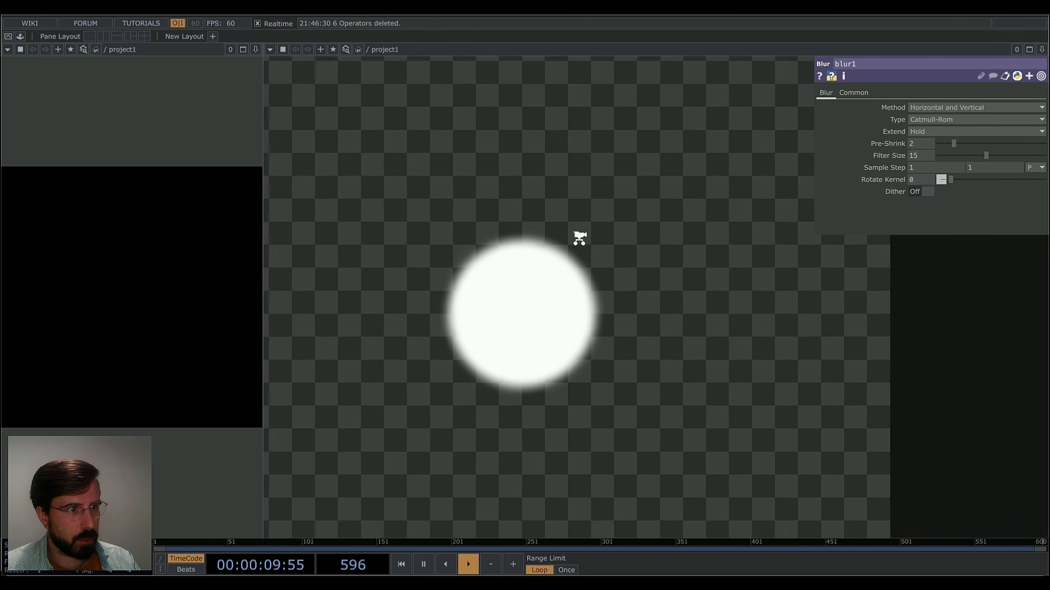
{"action": "scroll", "coordinate": [621, 241], "scroll_direction": "down", "scroll_amount": 6}
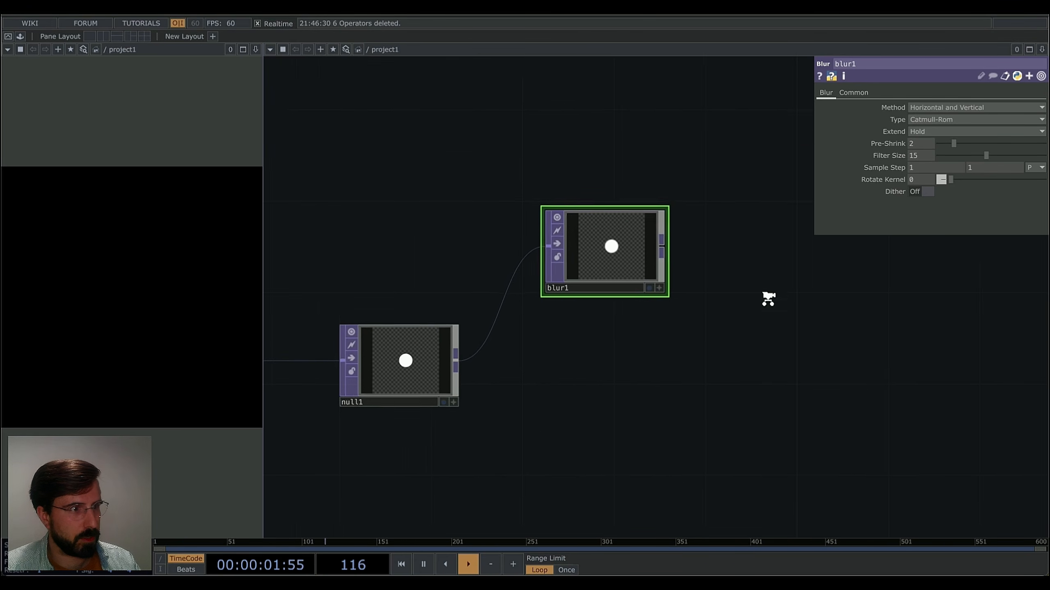
Add a Composite TOP after blur1, connect null1 as its second input, and inspect the combined circle up close.
{"action": "left_click_drag", "start_coordinate": [762, 302], "coordinate": [705, 285]}
{"action": "left_click", "coordinate": [618, 223]}
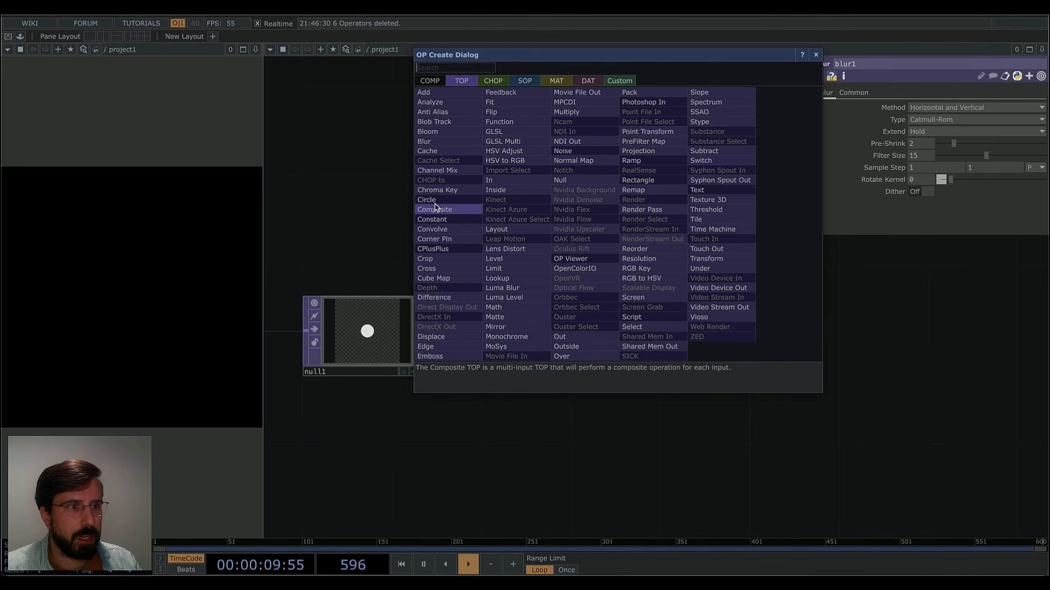
{"action": "left_click", "coordinate": [433, 210]}
{"action": "left_click", "coordinate": [768, 273]}
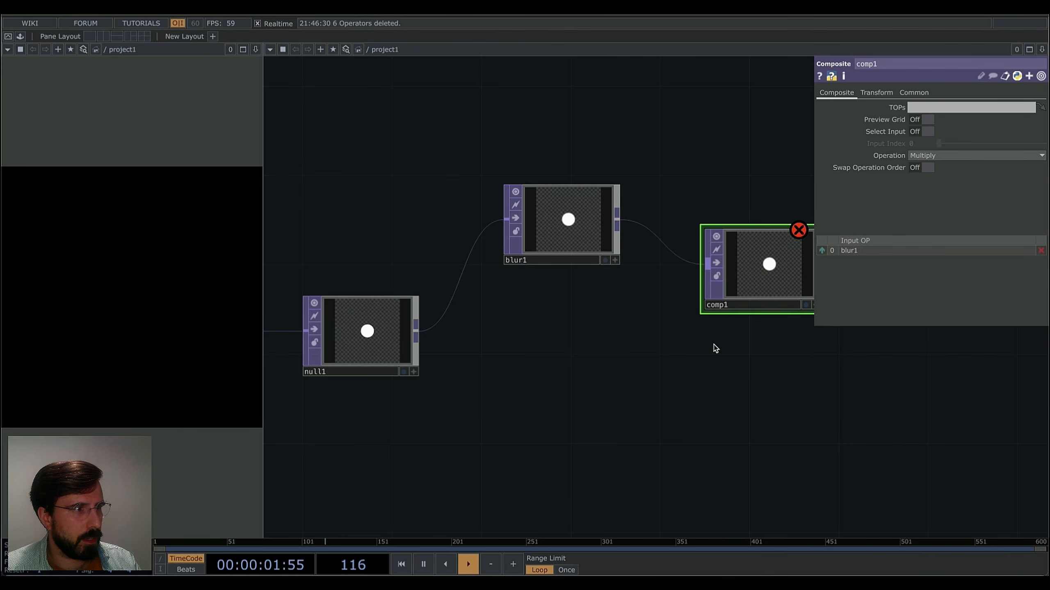
{"action": "left_click_drag", "start_coordinate": [763, 372], "coordinate": [619, 361]}
{"action": "left_click_drag", "start_coordinate": [549, 386], "coordinate": [655, 380]}
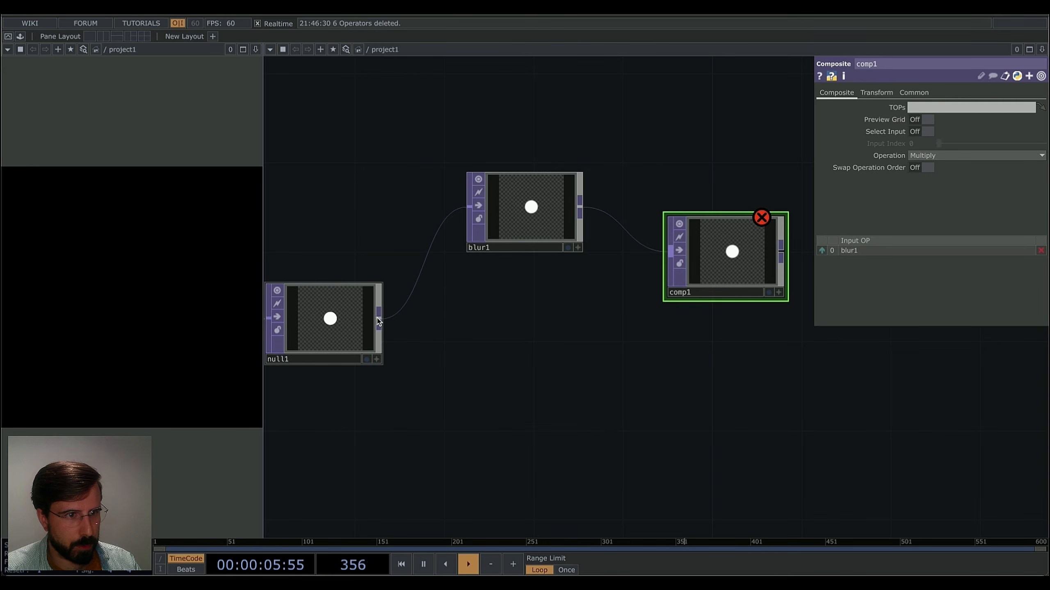
{"action": "left_click_drag", "start_coordinate": [380, 322], "coordinate": [670, 253]}
{"action": "left_click_drag", "start_coordinate": [681, 354], "coordinate": [575, 365]}
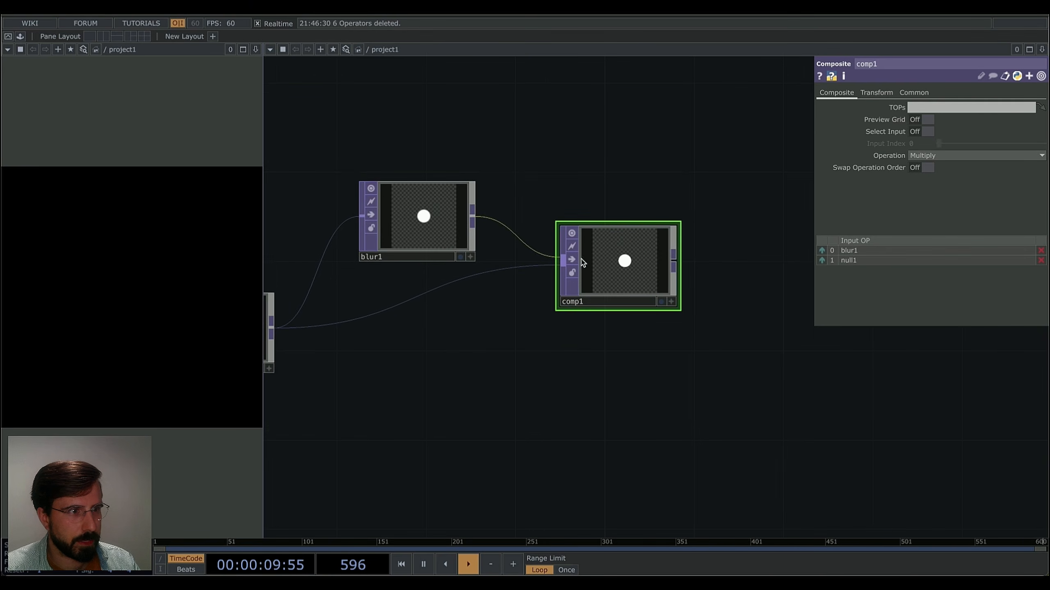
{"action": "scroll", "coordinate": [624, 265], "scroll_direction": "up", "scroll_amount": 10}
{"action": "scroll", "coordinate": [631, 284], "scroll_direction": "up", "scroll_amount": 5}
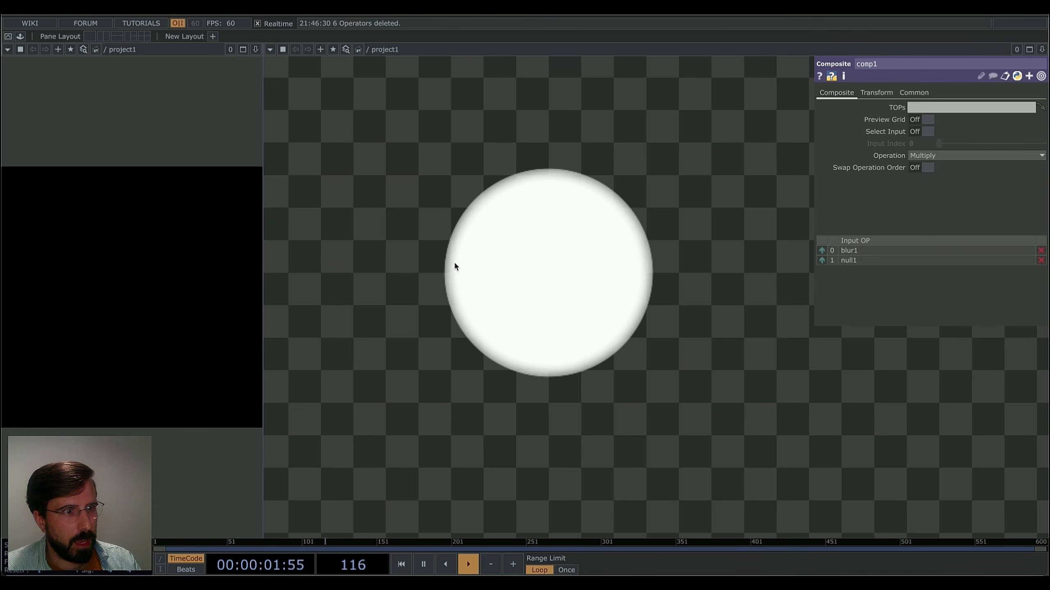
{"action": "scroll", "coordinate": [475, 288], "scroll_direction": "down", "scroll_amount": 5}
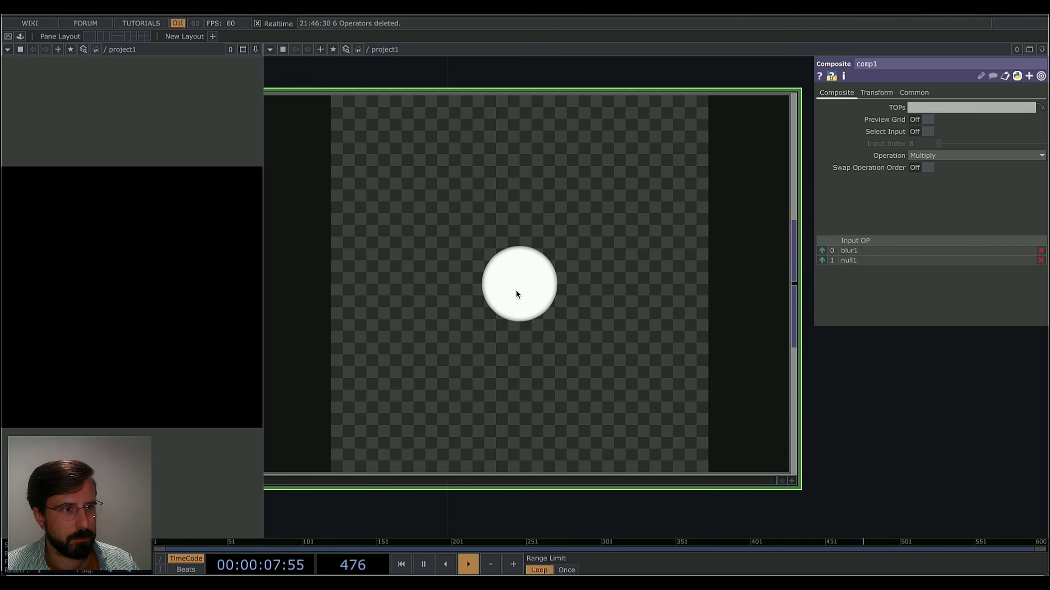
{"action": "scroll", "coordinate": [516, 293], "scroll_direction": "down", "scroll_amount": 5}
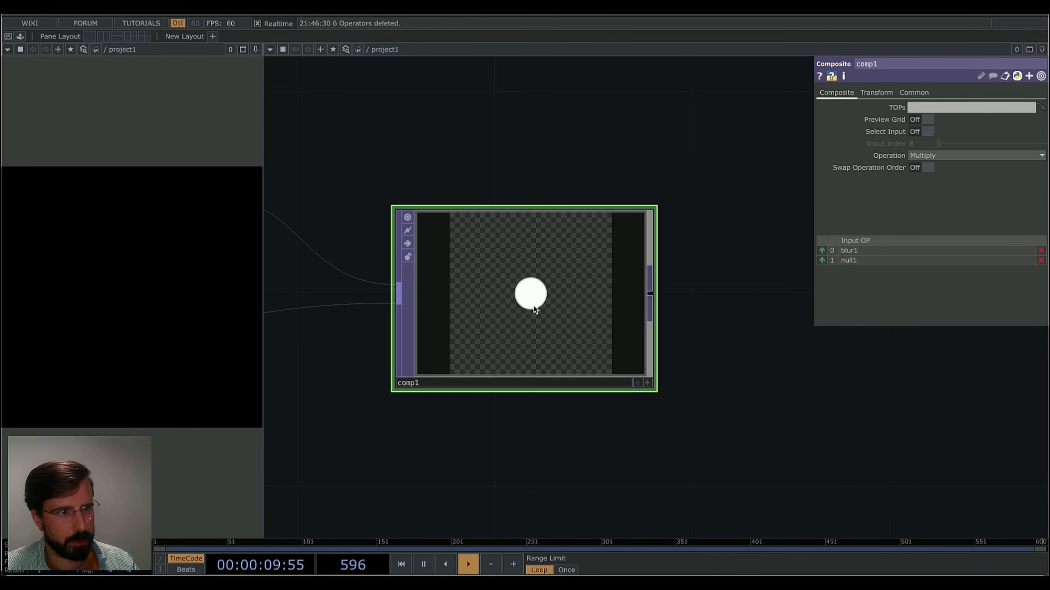
Add a Rectangle TOP directly below circle1 at the start of the network.
{"action": "left_click_drag", "start_coordinate": [487, 437], "coordinate": [698, 385]}
{"action": "scroll", "coordinate": [633, 408], "scroll_direction": "down", "scroll_amount": 3}
{"action": "left_click_drag", "start_coordinate": [634, 408], "coordinate": [860, 372]}
{"action": "left_click_drag", "start_coordinate": [644, 385], "coordinate": [611, 424]}
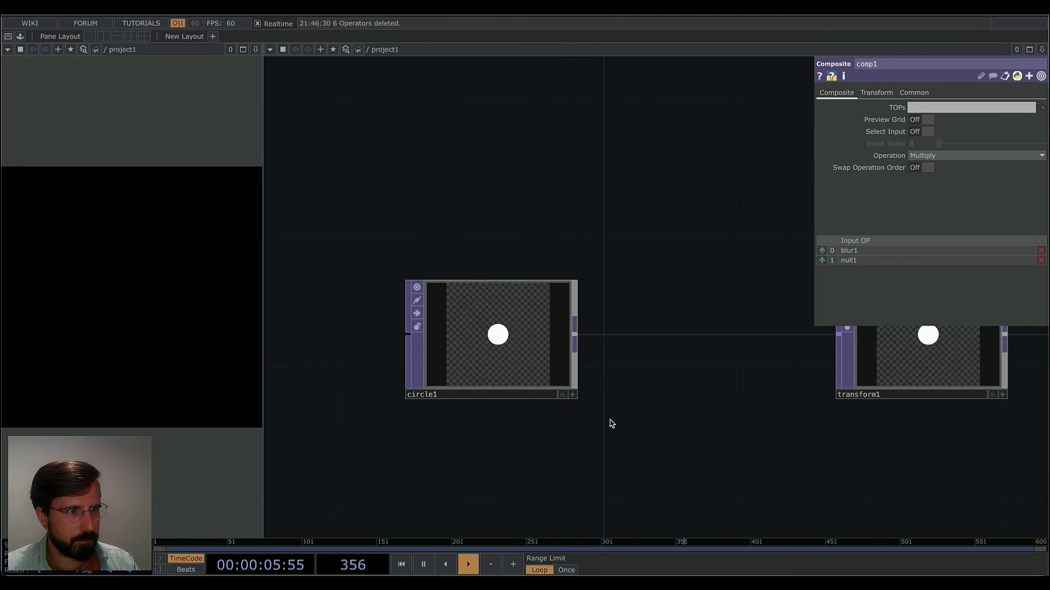
{"action": "left_click_drag", "start_coordinate": [519, 433], "coordinate": [523, 346]}
{"action": "key", "text": "Tab"}
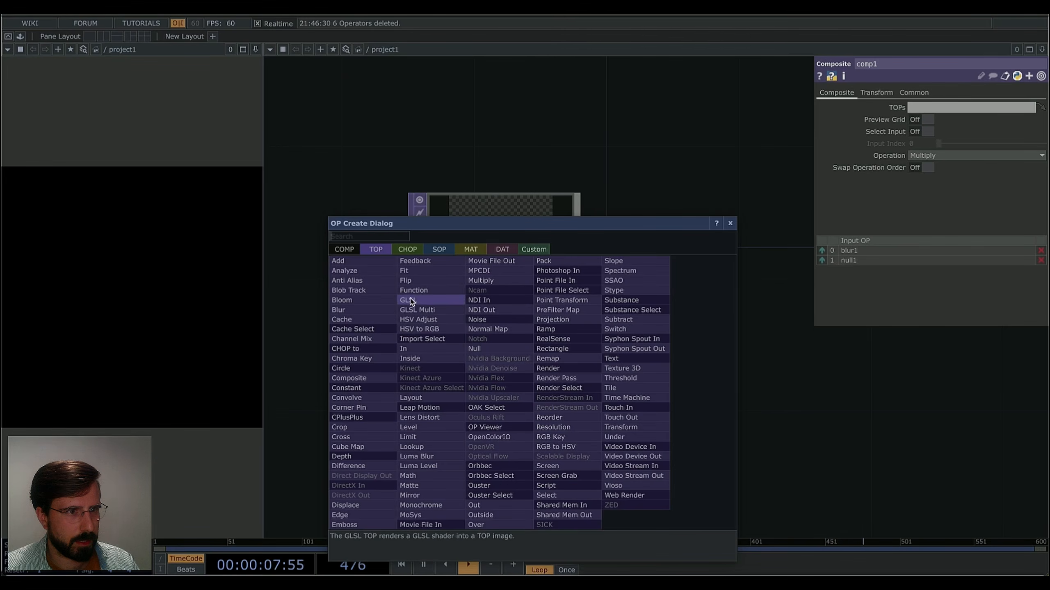
{"action": "type", "text": "rex"}
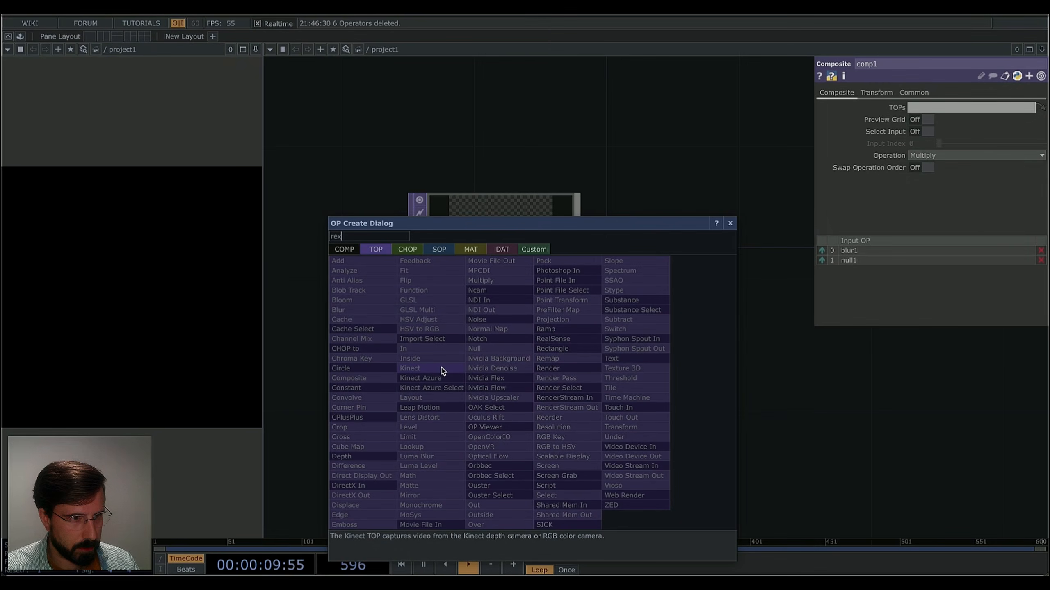
{"action": "key", "text": "BackSpace"}
{"action": "type", "text": "ct"}
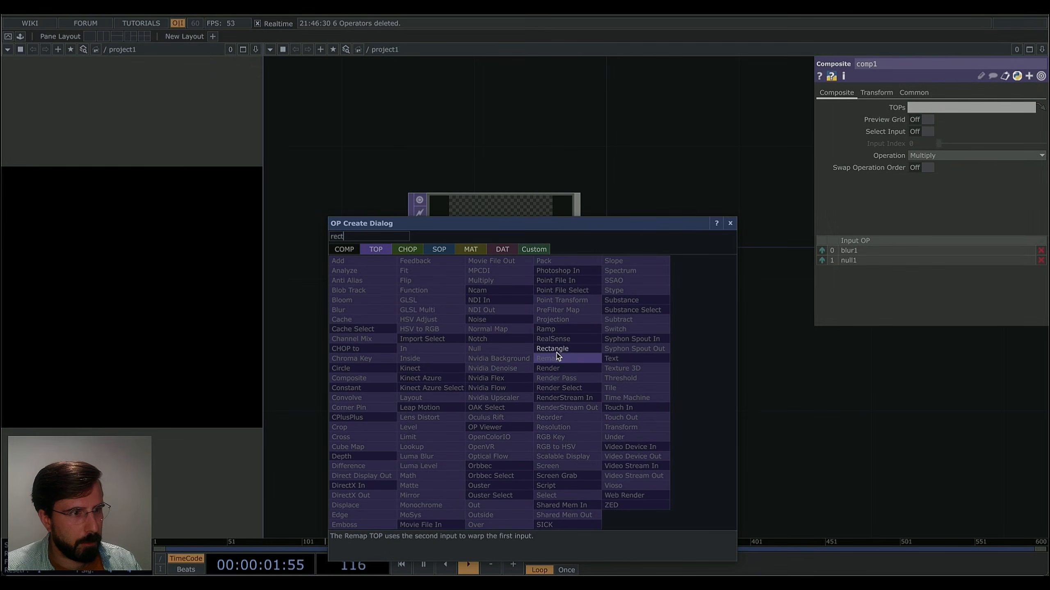
{"action": "key", "text": "Return"}
{"action": "left_click", "coordinate": [508, 401]}
Connect rectangle1 to the input of transform1 in place of circle1.
{"action": "scroll", "coordinate": [497, 414], "scroll_direction": "right", "scroll_amount": 5}
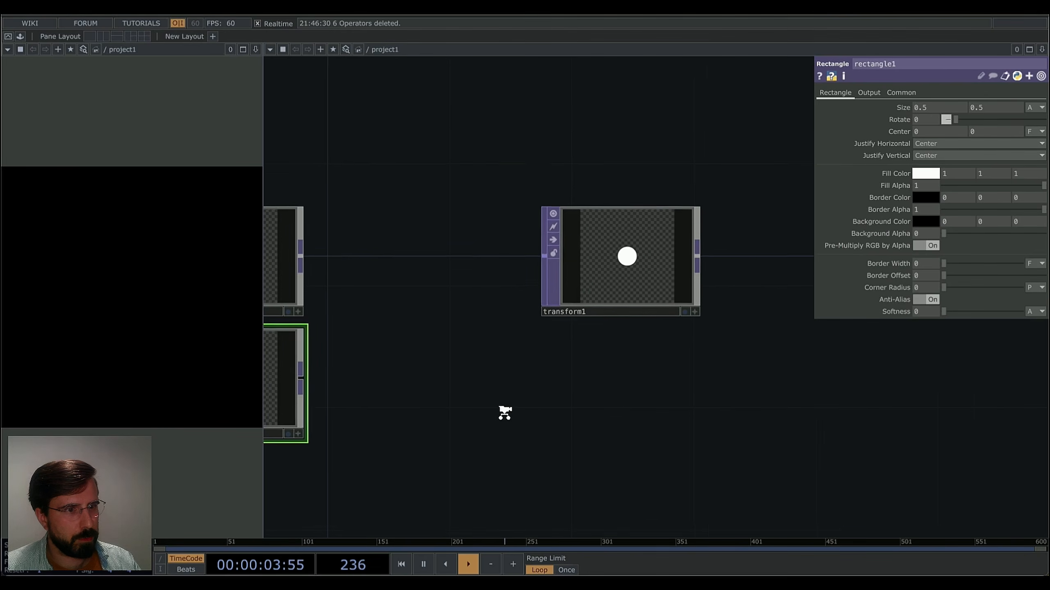
{"action": "scroll", "coordinate": [504, 414], "scroll_direction": "left", "scroll_amount": 5}
{"action": "left_click_drag", "start_coordinate": [465, 366], "coordinate": [697, 250]}
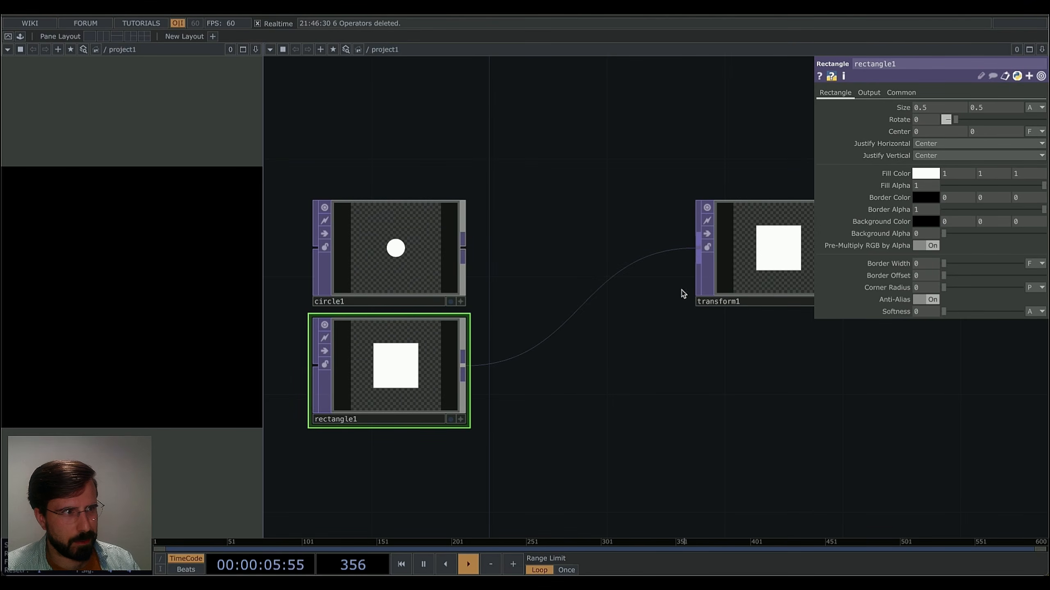
Give rectangle1 a corner radius of about 14.1 and a size of 0.3 by 0.3, and inspect comp1's result up close.
{"action": "scroll", "coordinate": [636, 372], "scroll_direction": "right", "scroll_amount": 3}
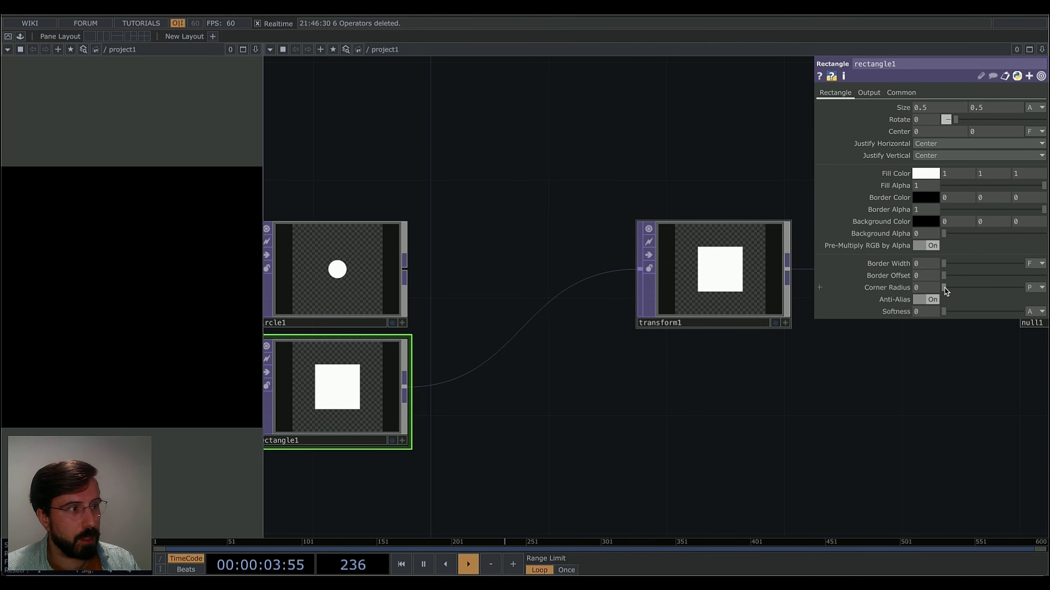
{"action": "mouse_move", "coordinate": [945, 288]}
{"action": "left_mouse_down"}
{"action": "mouse_move", "coordinate": [964, 290]}
{"action": "mouse_move", "coordinate": [955, 289]}
{"action": "left_mouse_up"}
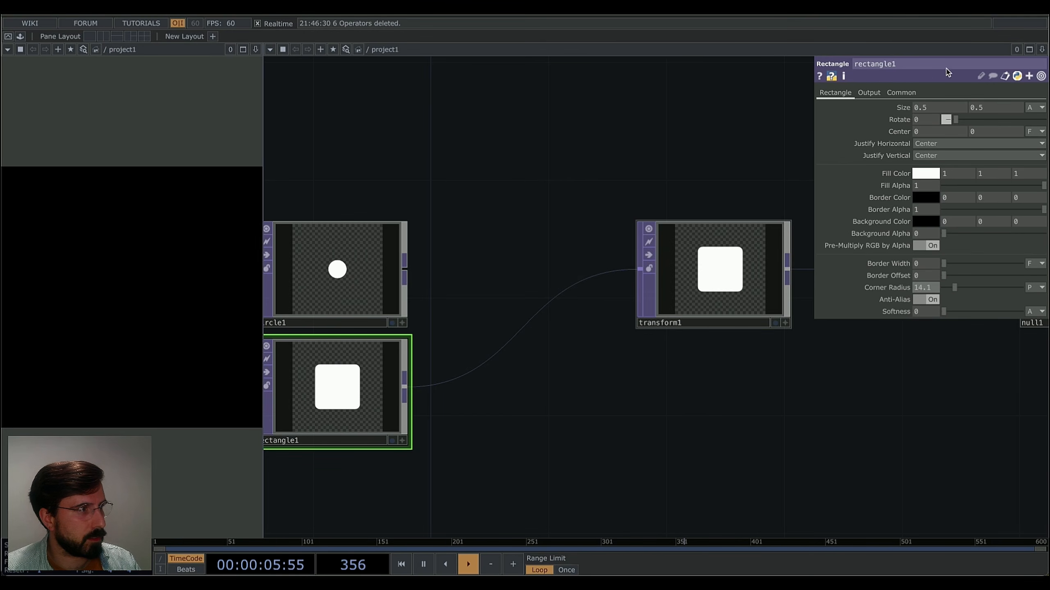
{"action": "mouse_move", "coordinate": [899, 109]}
{"action": "middle_mouse_down"}
{"action": "mouse_move", "coordinate": [884, 111]}
{"action": "mouse_move", "coordinate": [901, 114]}
{"action": "middle_mouse_up"}
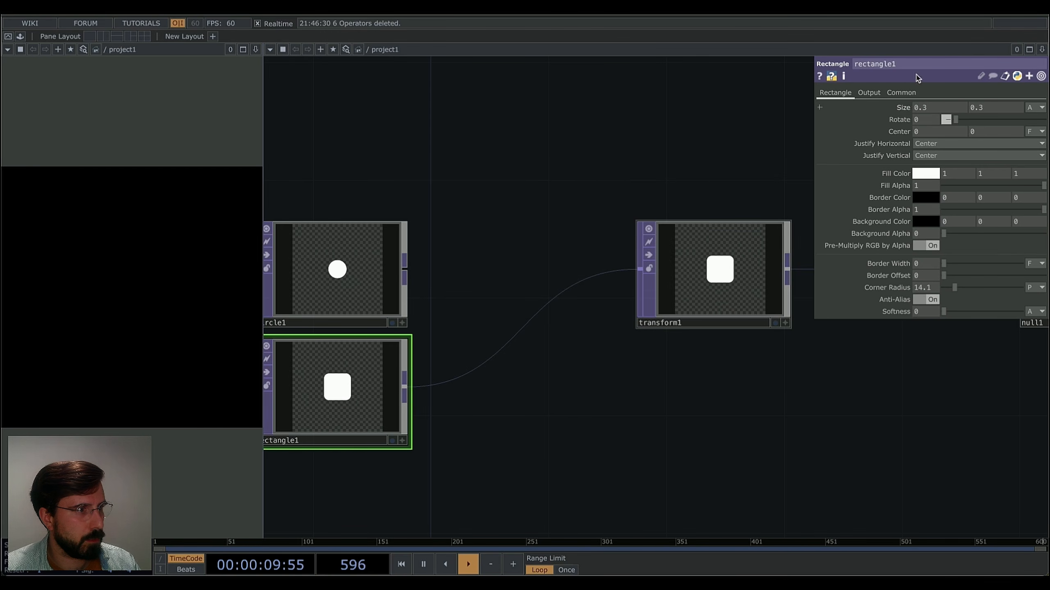
{"action": "left_click_drag", "start_coordinate": [601, 155], "coordinate": [200, 260]}
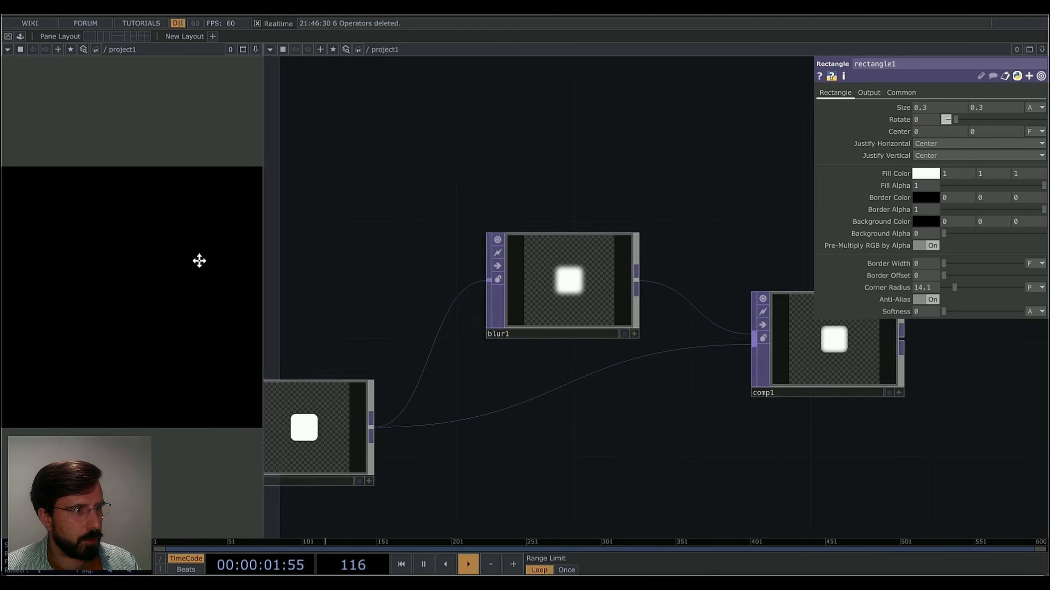
{"action": "scroll", "coordinate": [424, 306], "scroll_direction": "up", "scroll_amount": 3}
{"action": "left_click_drag", "start_coordinate": [749, 309], "coordinate": [753, 392]}
{"action": "left_click_drag", "start_coordinate": [747, 235], "coordinate": [660, 347]}
{"action": "scroll", "coordinate": [628, 295], "scroll_direction": "up", "scroll_amount": 2}
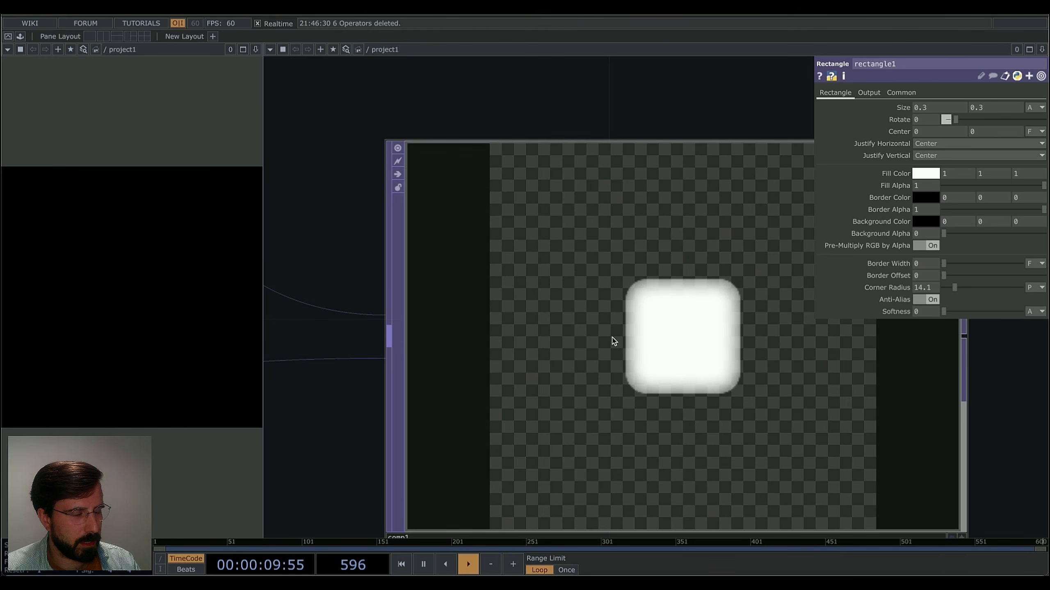
{"action": "scroll", "coordinate": [613, 341], "scroll_direction": "down", "scroll_amount": 5}
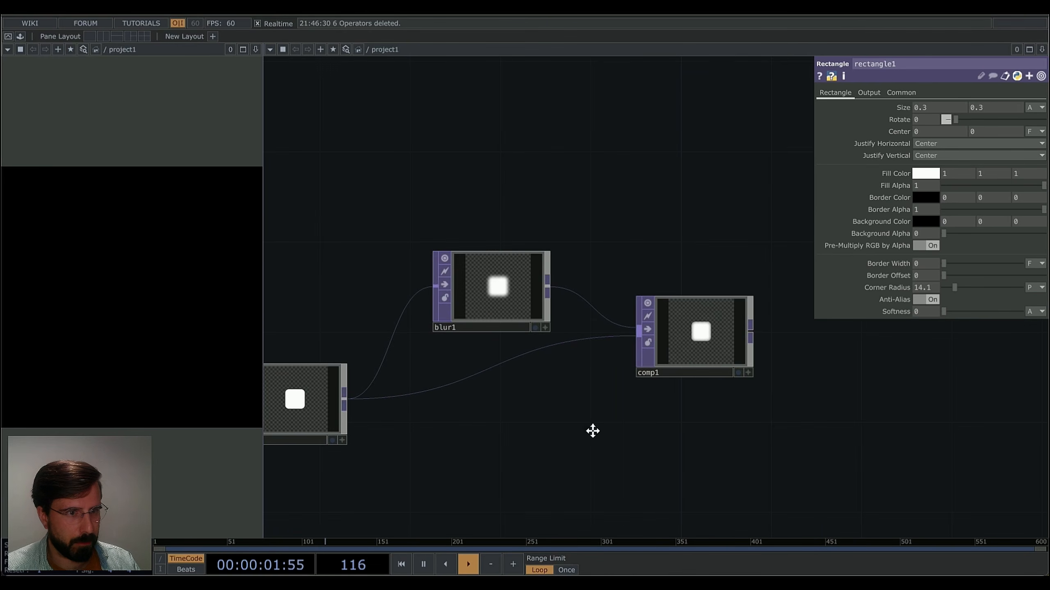
Set rectangle1's pixel format to 32-bit float (RGBA) and its resolution to 1024 x 1024.
{"action": "left_click_drag", "start_coordinate": [592, 431], "coordinate": [628, 370]}
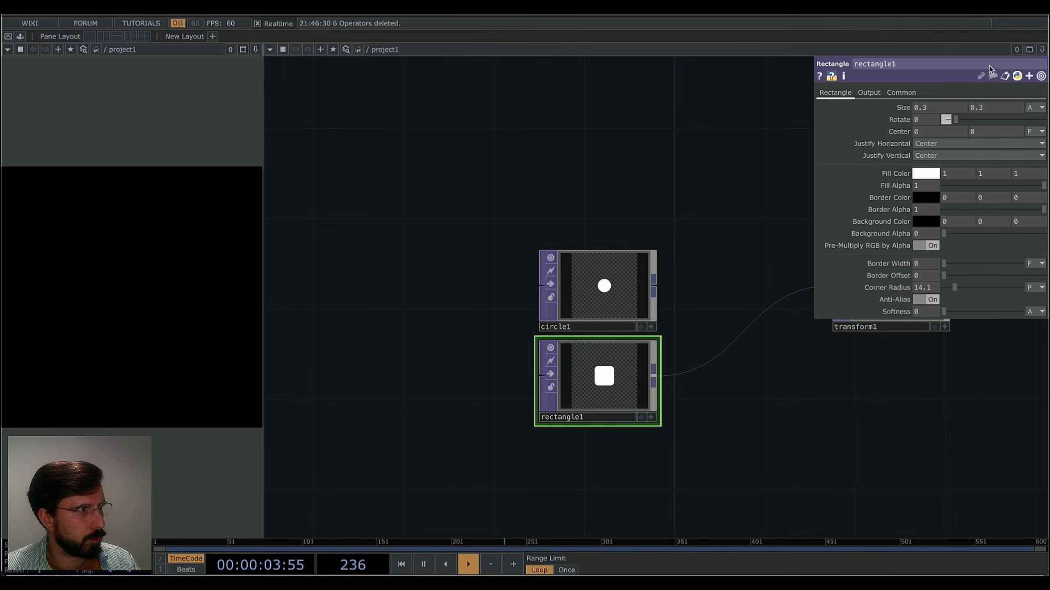
{"action": "left_click", "coordinate": [901, 92]}
{"action": "left_click", "coordinate": [962, 227]}
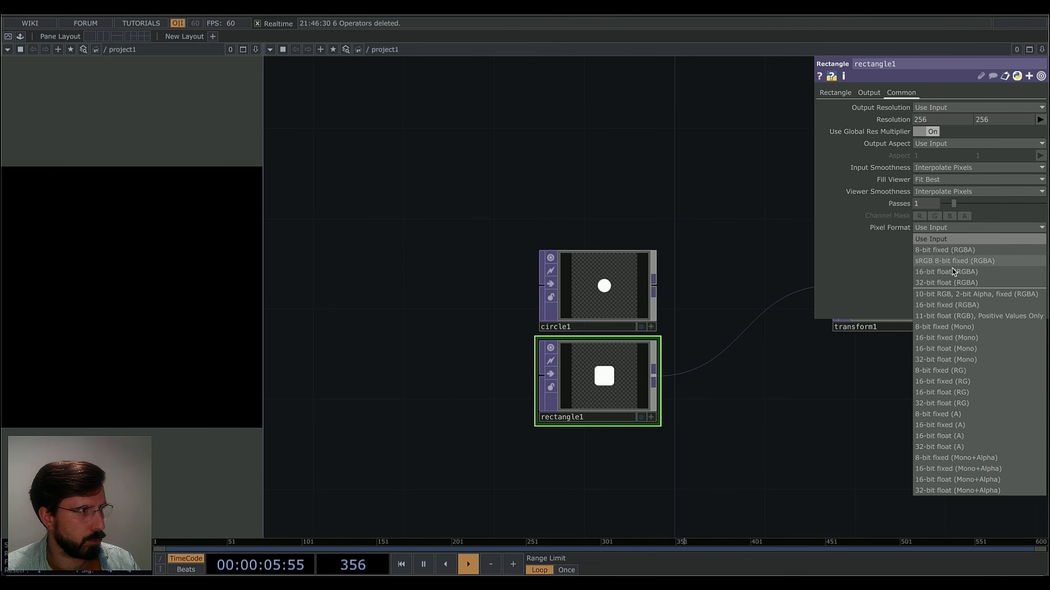
{"action": "left_click", "coordinate": [946, 282]}
{"action": "left_click", "coordinate": [1039, 119]}
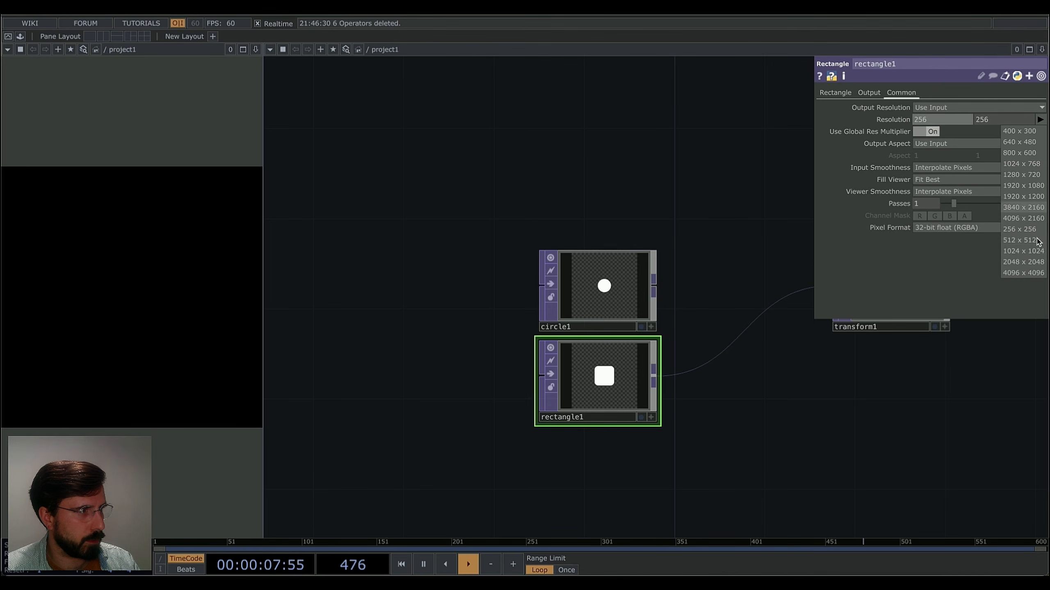
{"action": "left_click", "coordinate": [1022, 251]}
Reconnect circle1 to transform1's input in place of rectangle1, and inspect comp1's result up close.
{"action": "left_click_drag", "start_coordinate": [680, 274], "coordinate": [673, 296]}
{"action": "left_click_drag", "start_coordinate": [951, 393], "coordinate": [701, 368]}
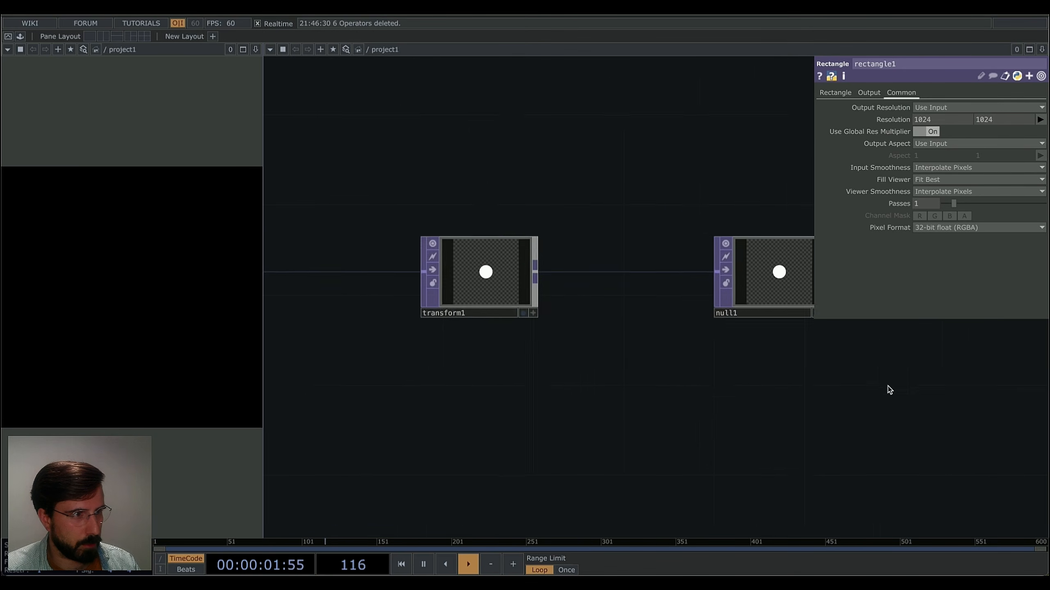
{"action": "left_click_drag", "start_coordinate": [889, 390], "coordinate": [630, 356]}
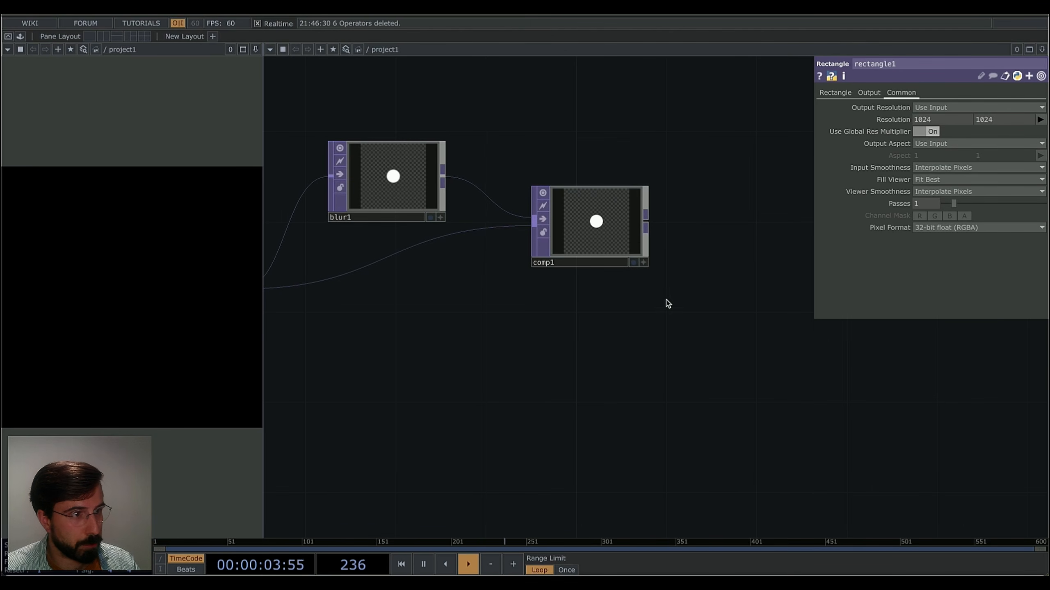
{"action": "left_click_drag", "start_coordinate": [668, 303], "coordinate": [603, 335]}
{"action": "scroll", "coordinate": [531, 264], "scroll_direction": "up", "scroll_amount": 8}
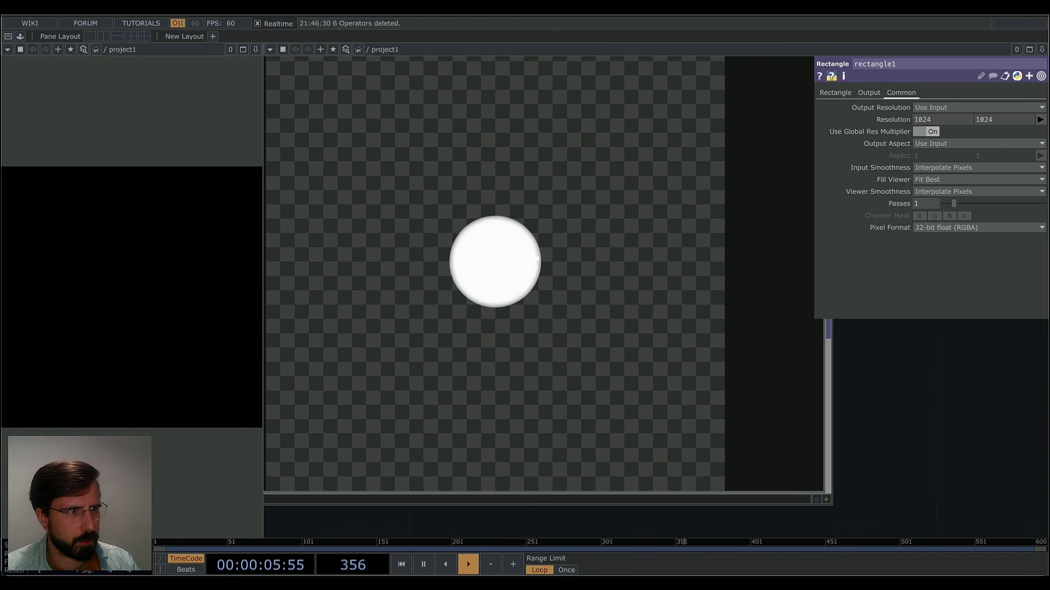
{"action": "scroll", "coordinate": [531, 265], "scroll_direction": "down", "scroll_amount": 8}
Add a Slope TOP after comp1, fed by comp1's output.
{"action": "left_click_drag", "start_coordinate": [520, 286], "coordinate": [466, 278]}
{"action": "right_click", "coordinate": [466, 278]}
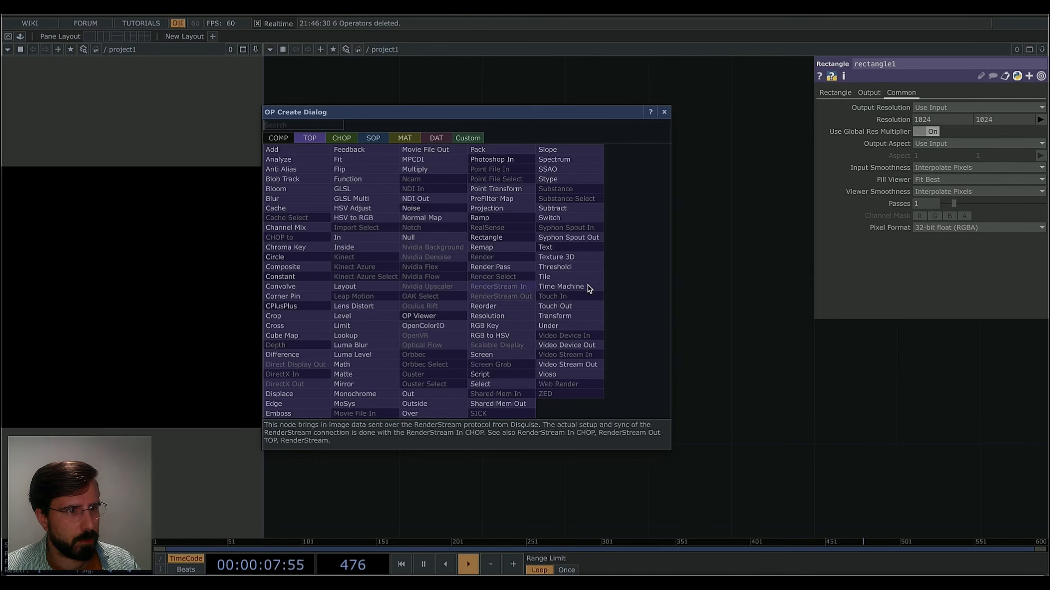
{"action": "left_click", "coordinate": [544, 151]}
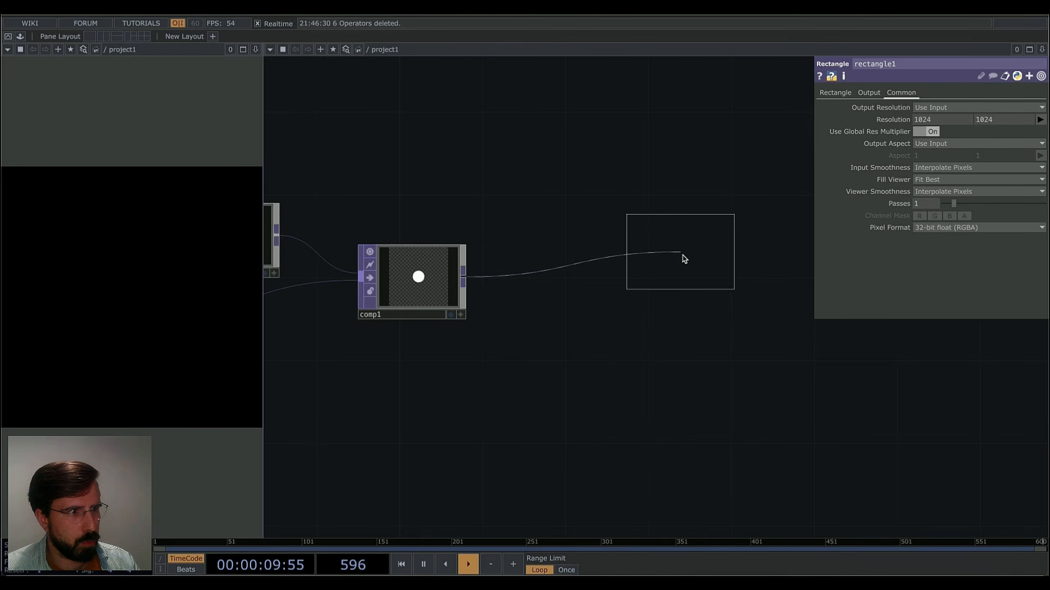
{"action": "left_click", "coordinate": [687, 283]}
Set slope1's zero point to 0.
{"action": "left_click_drag", "start_coordinate": [516, 368], "coordinate": [235, 363]}
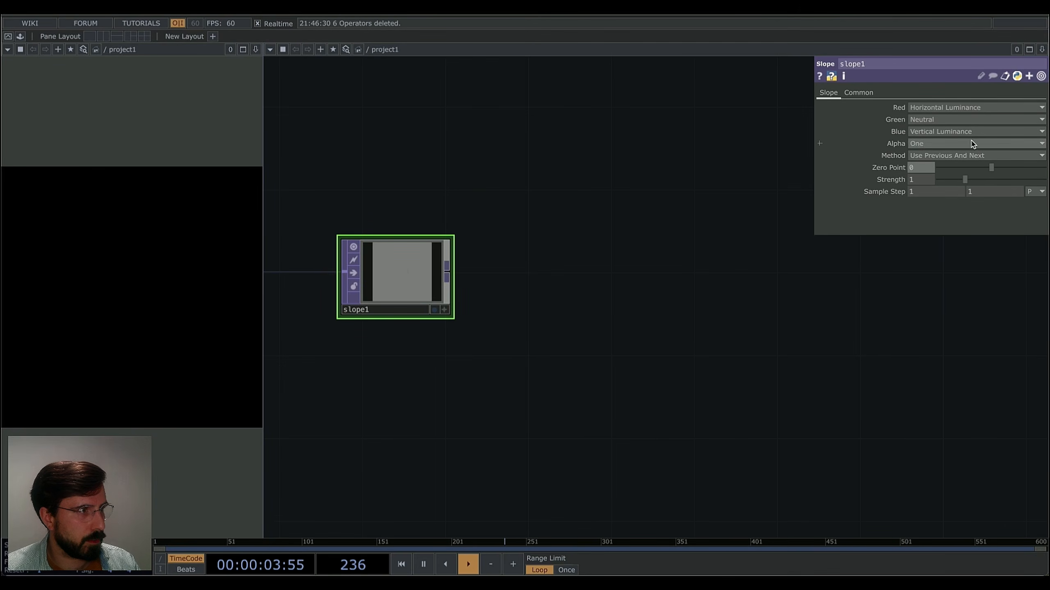
{"action": "left_click", "coordinate": [920, 180]}
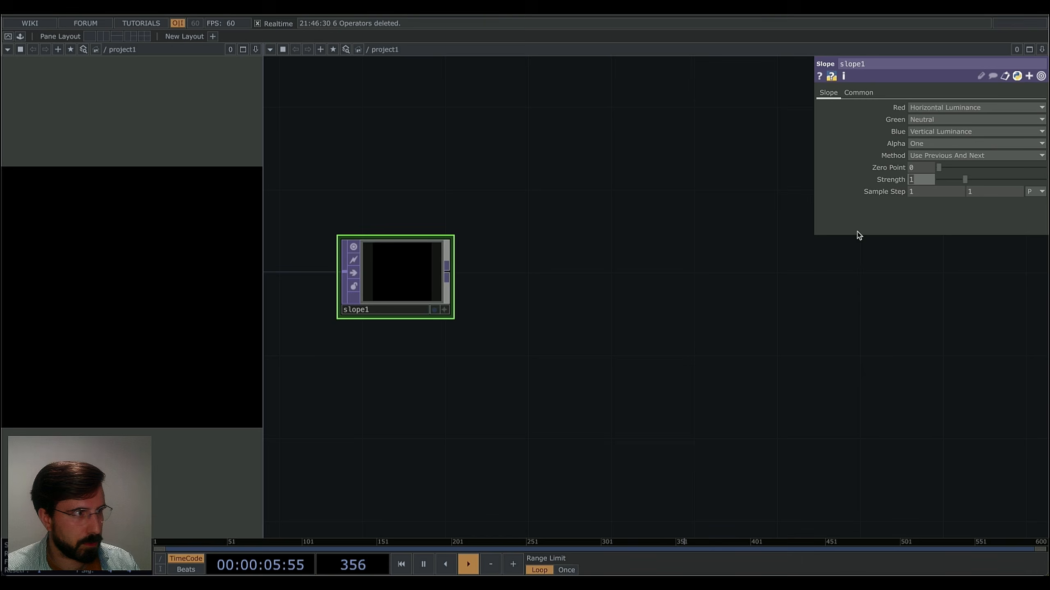
{"action": "left_click", "coordinate": [539, 257]}
Activate slope1's viewer and display its image as separate, normalized colour channels.
{"action": "left_click_drag", "start_coordinate": [403, 282], "coordinate": [539, 282]}
{"action": "scroll", "coordinate": [533, 278], "scroll_direction": "up", "scroll_amount": 5}
{"action": "scroll", "coordinate": [533, 278], "scroll_direction": "up", "scroll_amount": 3}
{"action": "scroll", "coordinate": [534, 286], "scroll_direction": "down", "scroll_amount": 4}
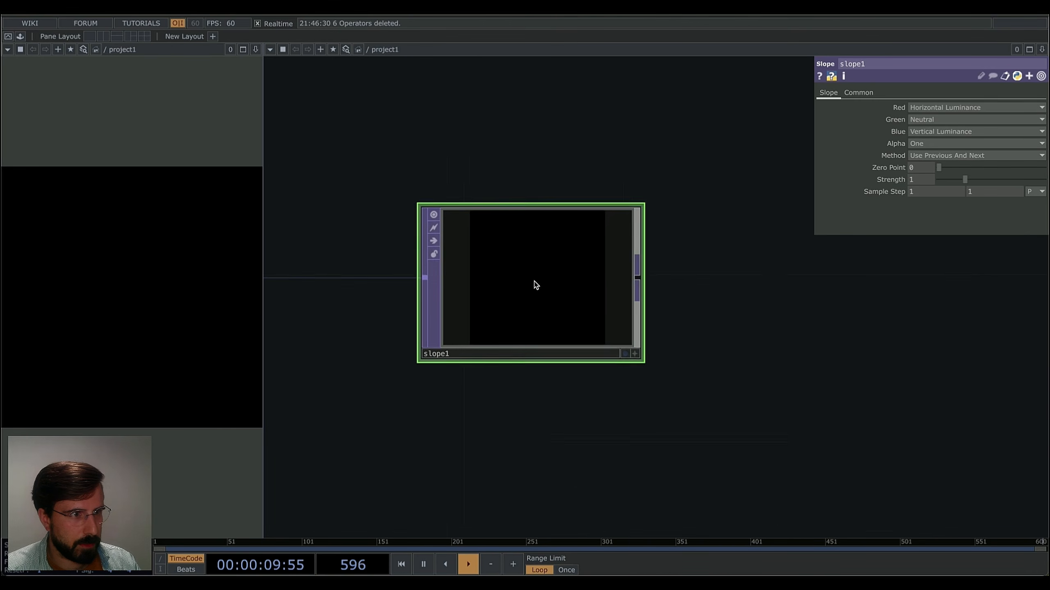
{"action": "key", "text": "a"}
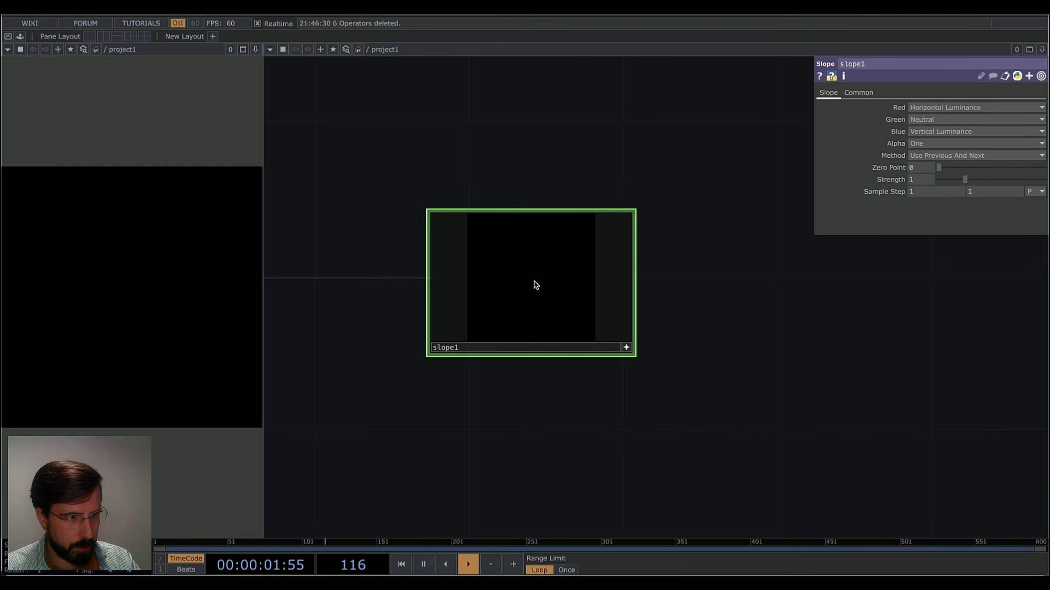
{"action": "key", "text": "n"}
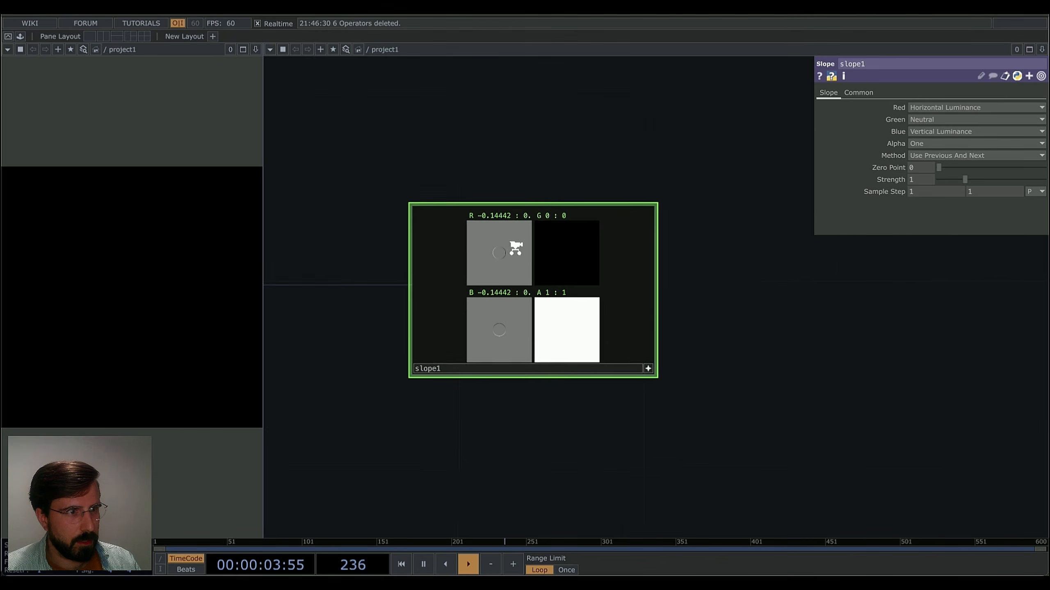
Examine the horizontal and vertical slopes around the circle's edge in slope1's red and blue channels.
{"action": "scroll", "coordinate": [516, 247], "scroll_direction": "up", "scroll_amount": 5}
{"action": "scroll", "coordinate": [539, 228], "scroll_direction": "up", "scroll_amount": 4}
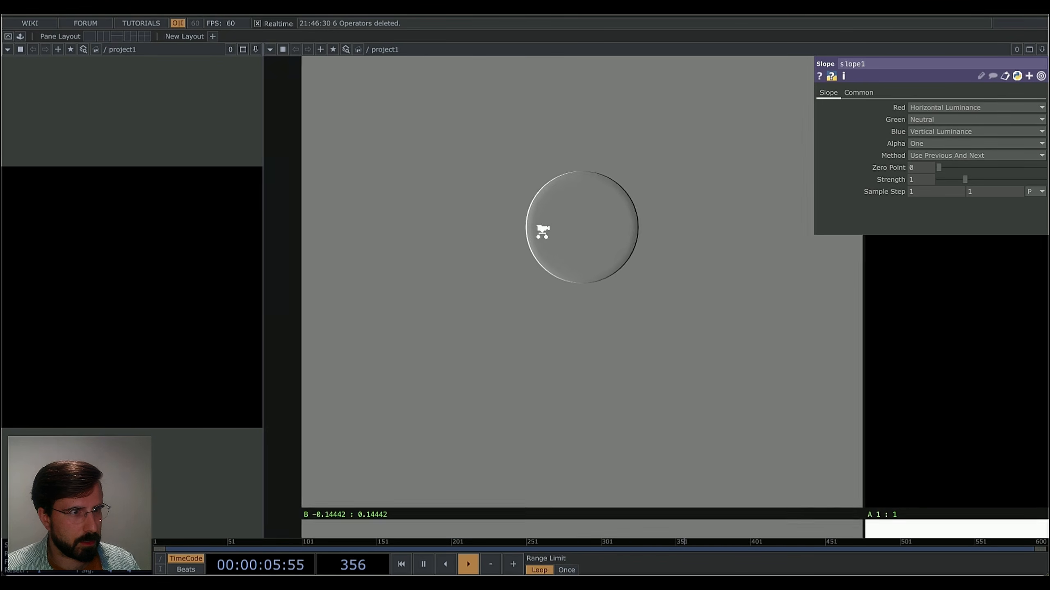
{"action": "scroll", "coordinate": [546, 234], "scroll_direction": "down", "scroll_amount": 6}
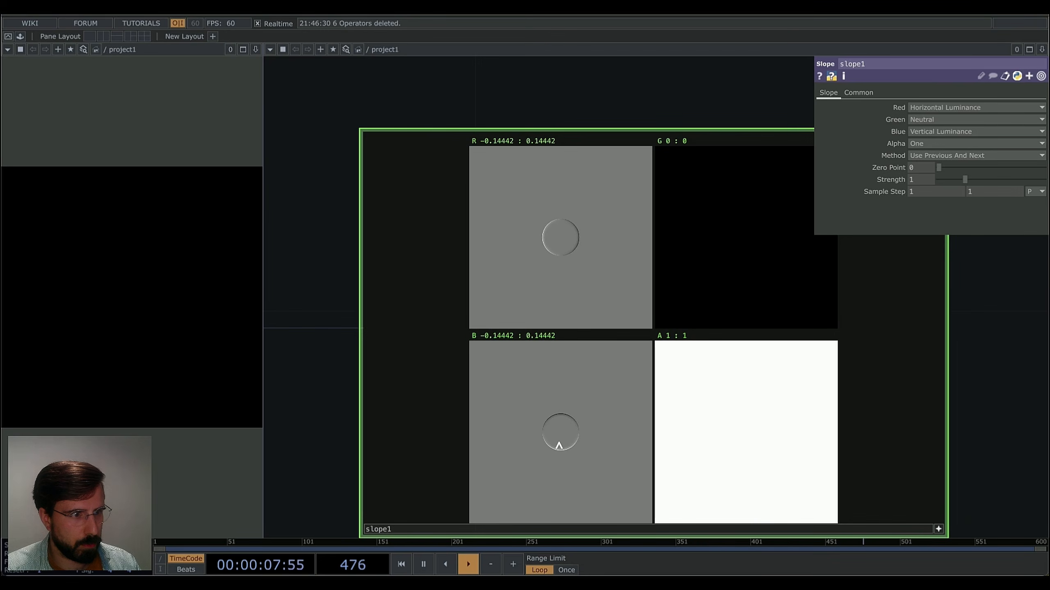
{"action": "scroll", "coordinate": [558, 438], "scroll_direction": "up", "scroll_amount": 3}
{"action": "scroll", "coordinate": [558, 440], "scroll_direction": "down", "scroll_amount": 8}
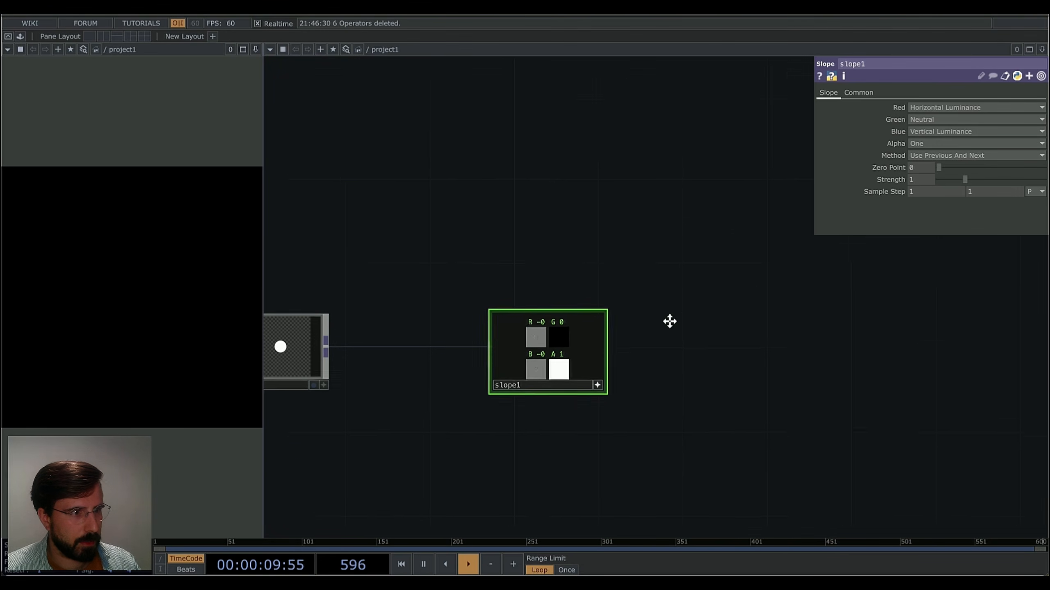
{"action": "scroll", "coordinate": [633, 288], "scroll_direction": "up", "scroll_amount": 4}
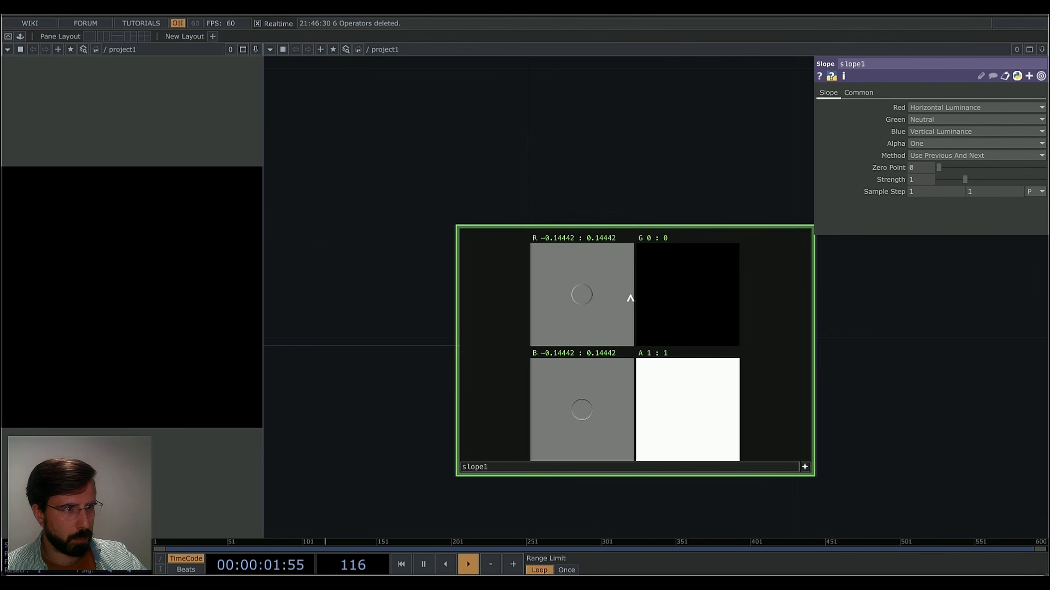
{"action": "scroll", "coordinate": [592, 291], "scroll_direction": "up", "scroll_amount": 5}
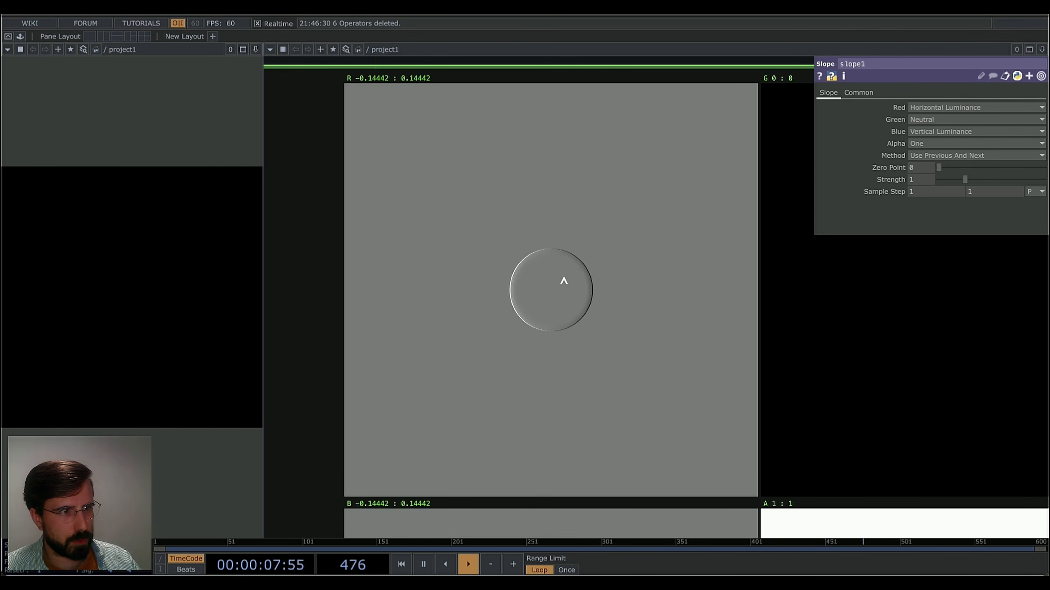
{"action": "scroll", "coordinate": [554, 279], "scroll_direction": "down", "scroll_amount": 6}
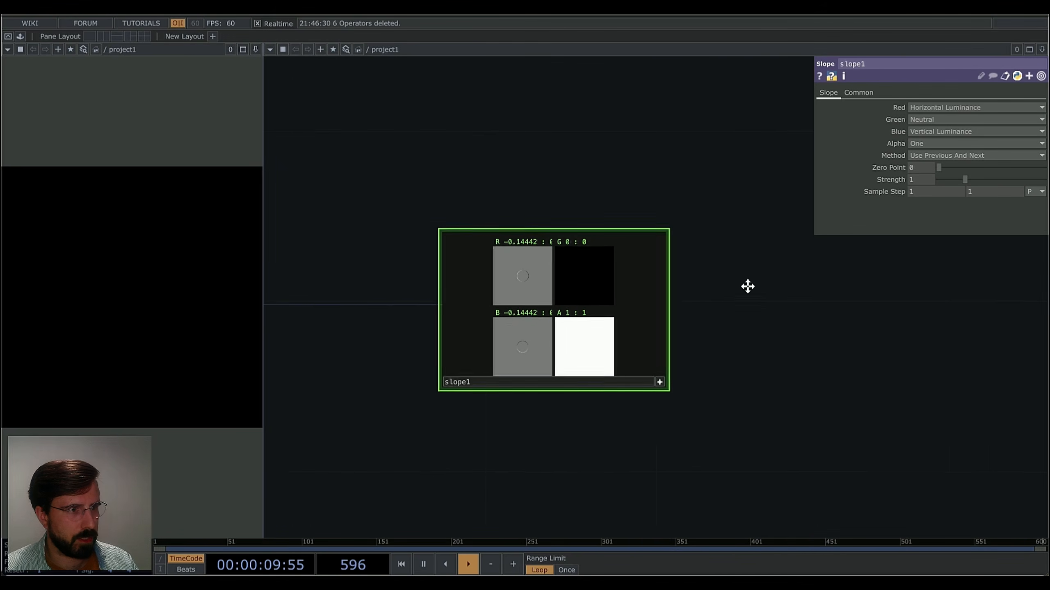
{"action": "scroll", "coordinate": [661, 310], "scroll_direction": "down", "scroll_amount": 1}
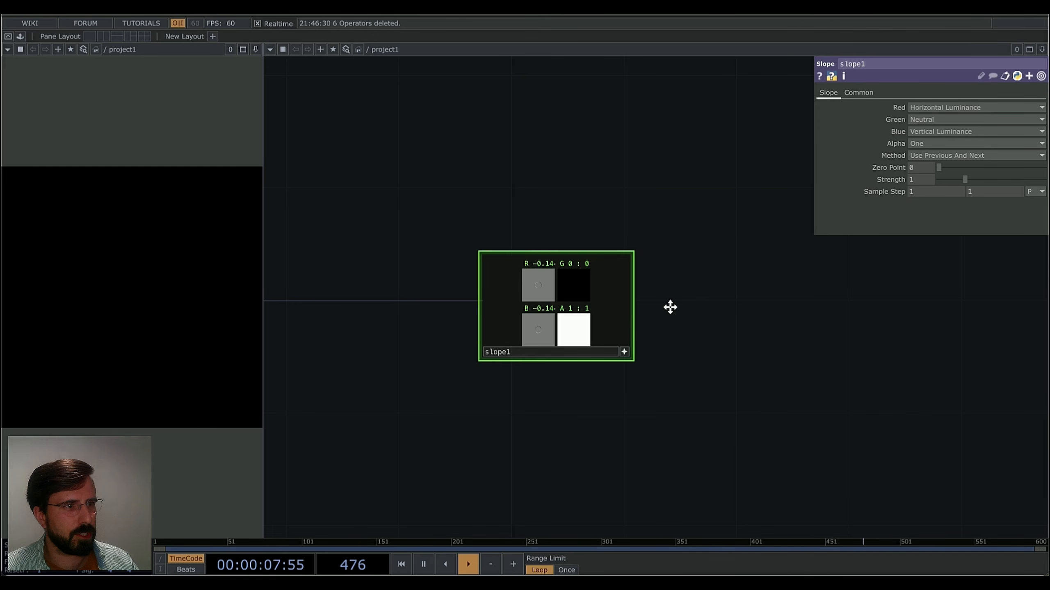
Deactivate slope1's viewer and move the node slightly closer to comp1.
{"action": "left_click_drag", "start_coordinate": [670, 306], "coordinate": [738, 294]}
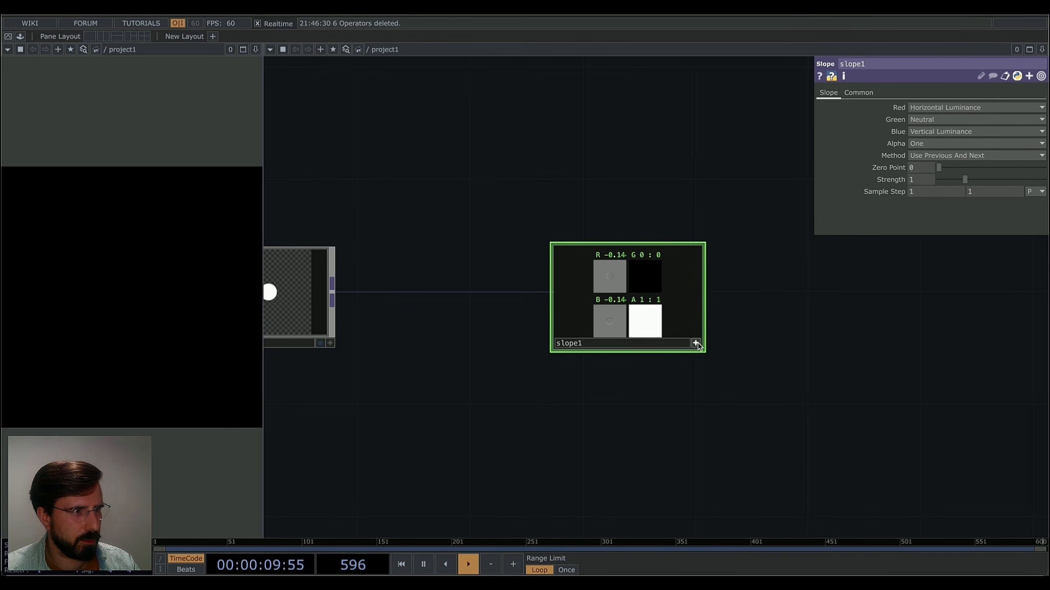
{"action": "mouse_move", "coordinate": [662, 318]}
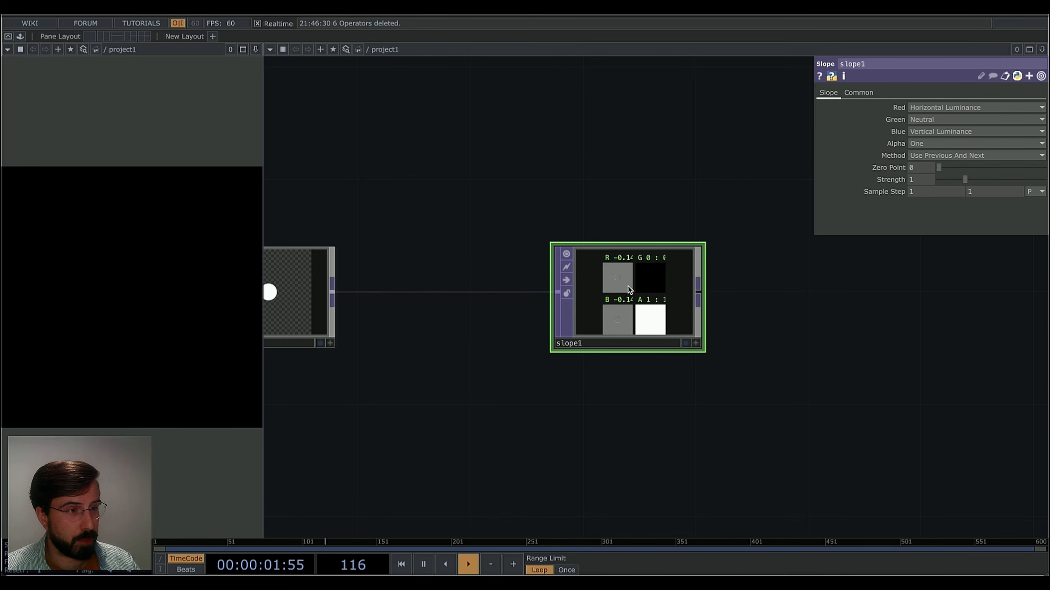
{"action": "left_click_drag", "start_coordinate": [628, 290], "coordinate": [572, 289]}
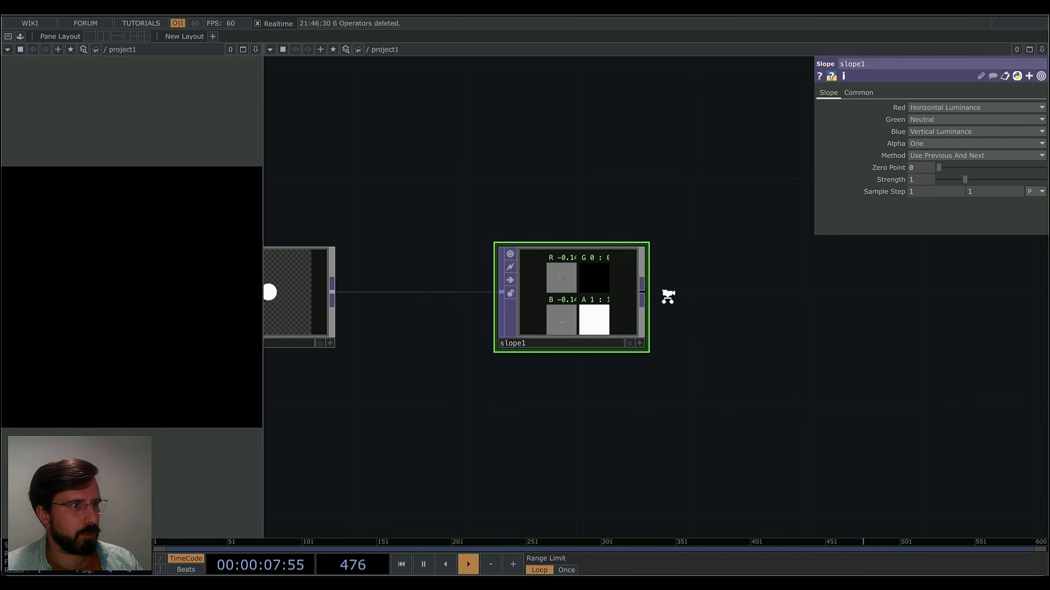
Add a Displace TOP after slope1, placed slightly lower and fed by slope1's output, and frame the whole network.
{"action": "scroll", "coordinate": [666, 294], "scroll_direction": "down", "scroll_amount": 3}
{"action": "left_click_drag", "start_coordinate": [665, 294], "coordinate": [502, 282]}
{"action": "right_click", "coordinate": [488, 287]}
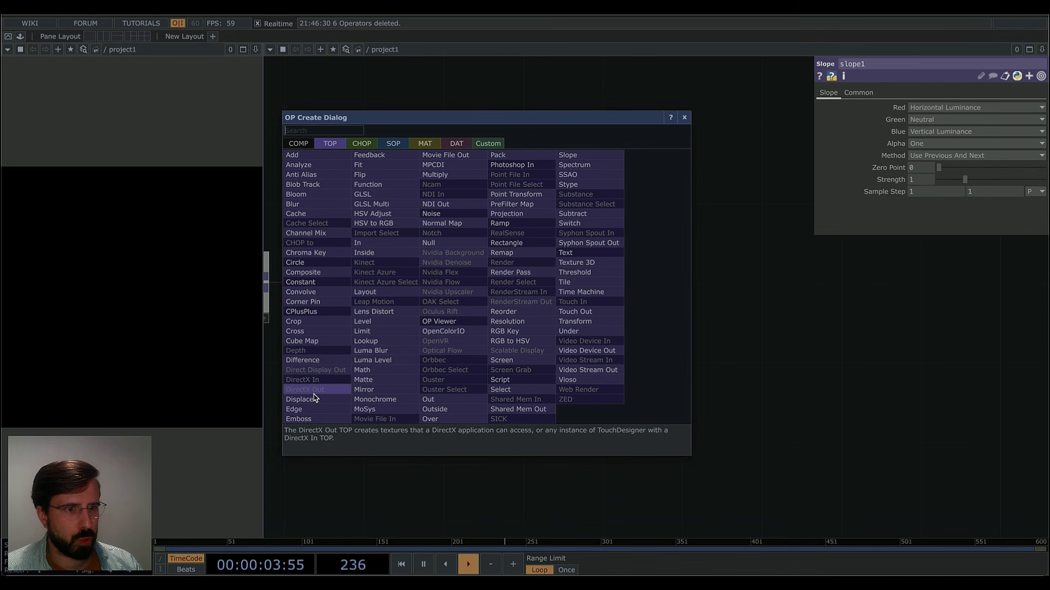
{"action": "left_click", "coordinate": [299, 399]}
{"action": "left_click", "coordinate": [652, 340]}
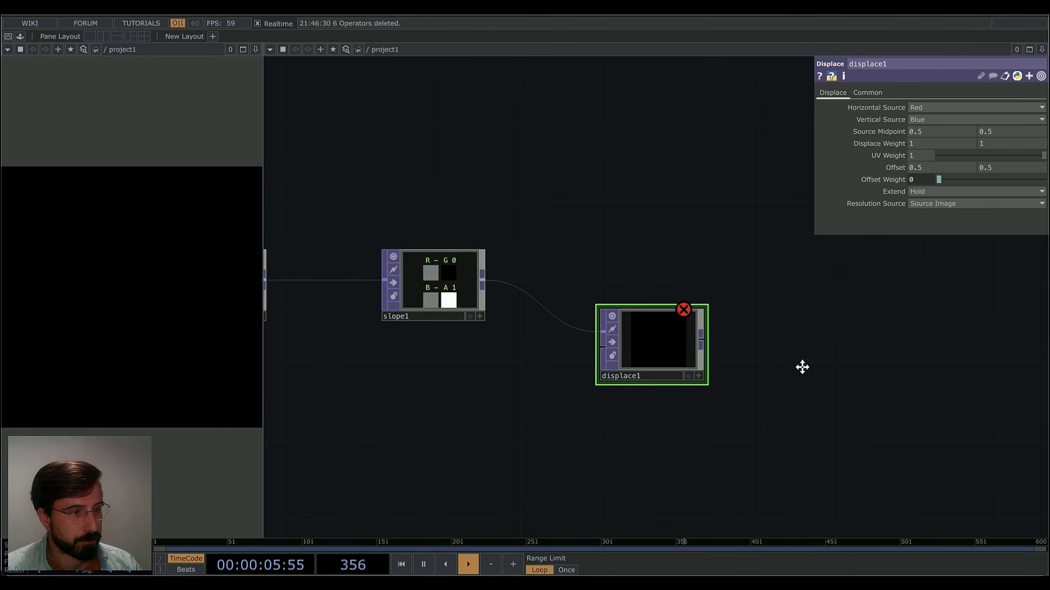
{"action": "key", "text": "h"}
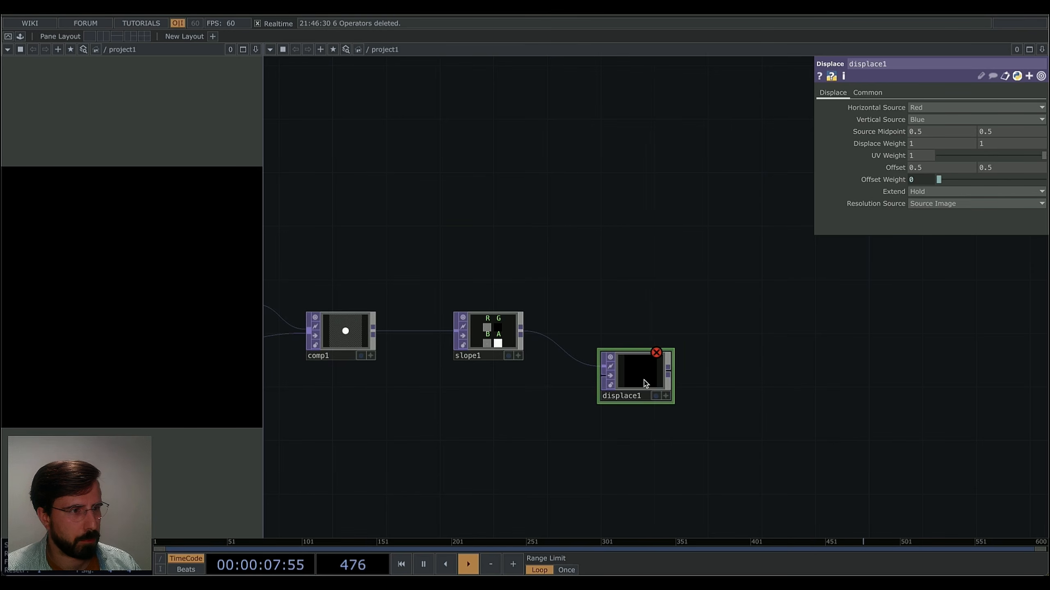
Import the green leaf JPG from the Downloads folder into the network as a Movie File In TOP below the blur branch.
{"action": "left_click_drag", "start_coordinate": [516, 459], "coordinate": [644, 431]}
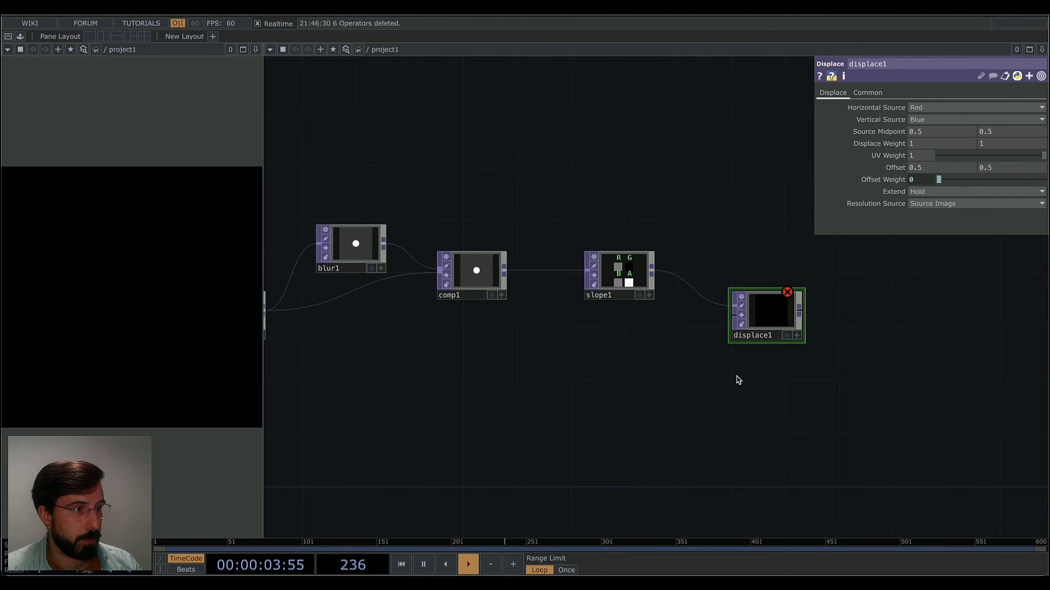
{"action": "scroll", "coordinate": [788, 337], "scroll_direction": "down", "scroll_amount": 3}
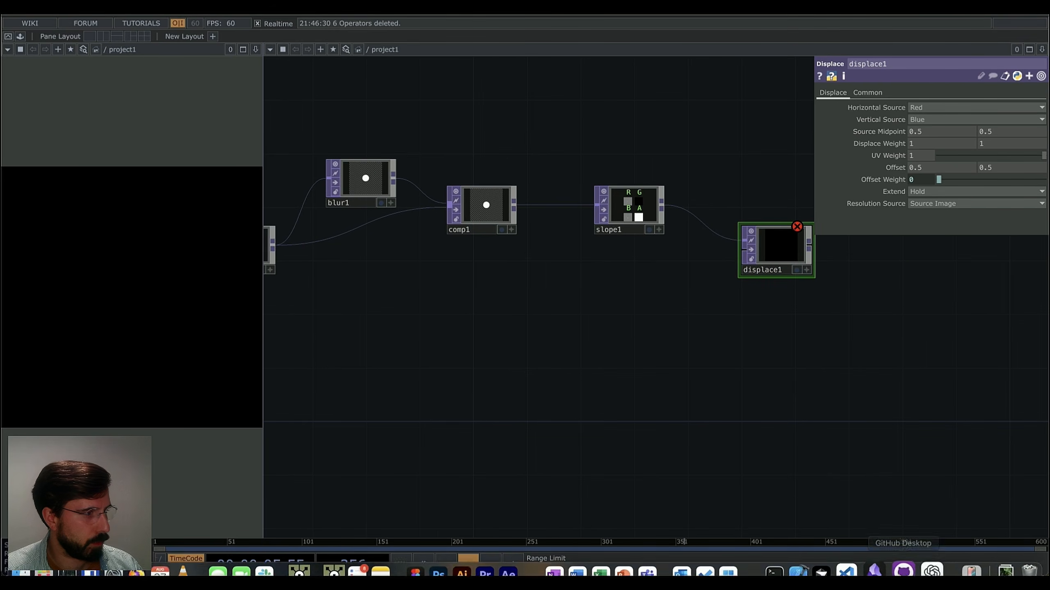
{"action": "left_click", "coordinate": [1005, 572]}
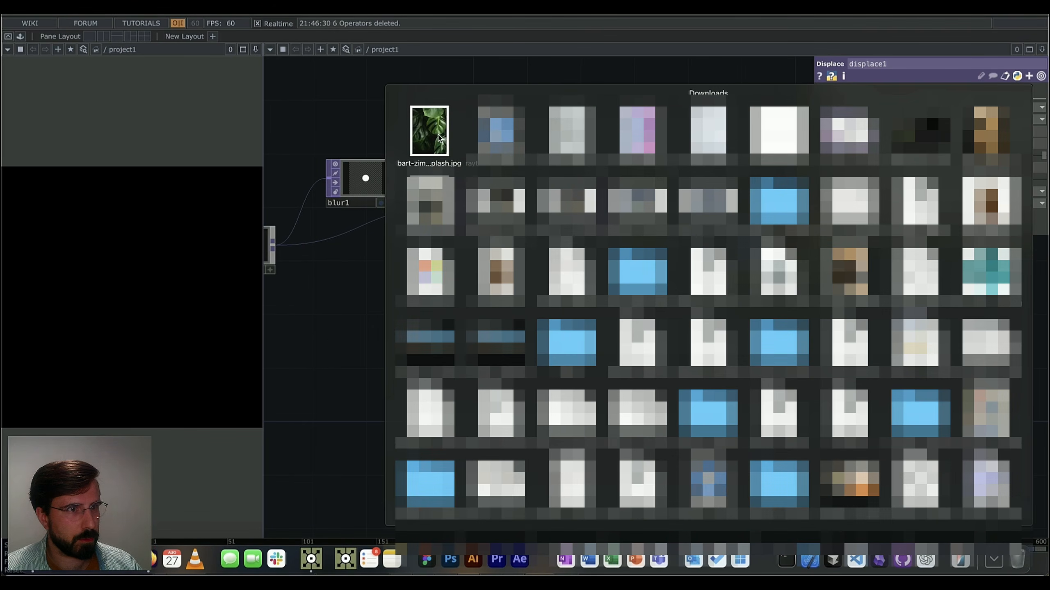
{"action": "left_click_drag", "start_coordinate": [439, 137], "coordinate": [438, 359]}
{"action": "left_click_drag", "start_coordinate": [602, 383], "coordinate": [434, 476]}
{"action": "scroll", "coordinate": [562, 440], "scroll_direction": "down", "scroll_amount": 3}
{"action": "left_click_drag", "start_coordinate": [562, 441], "coordinate": [752, 396]}
{"action": "left_click_drag", "start_coordinate": [616, 371], "coordinate": [551, 389]}
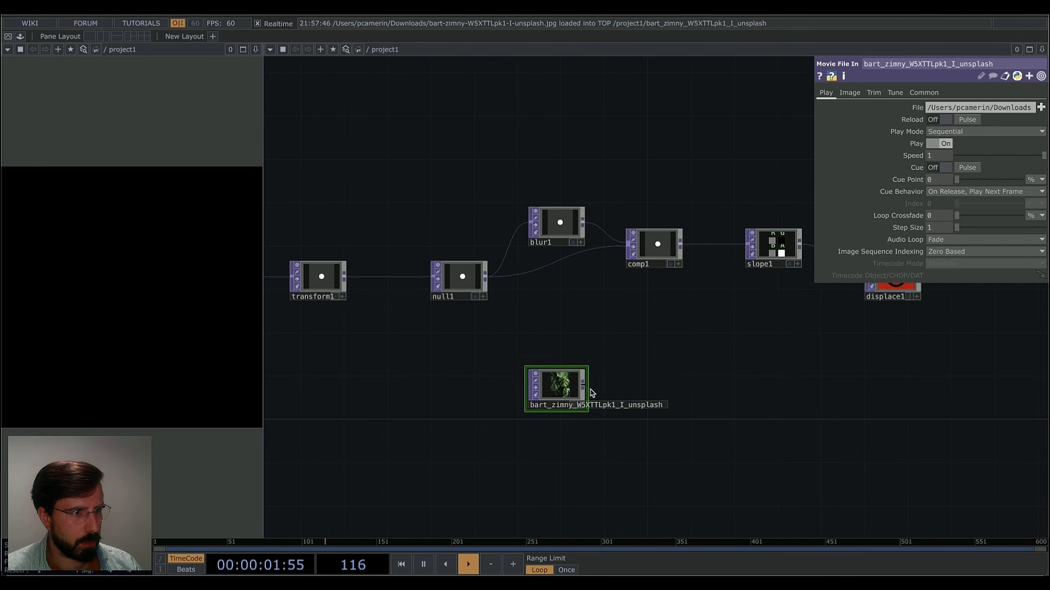
{"action": "left_click_drag", "start_coordinate": [752, 389], "coordinate": [615, 391]}
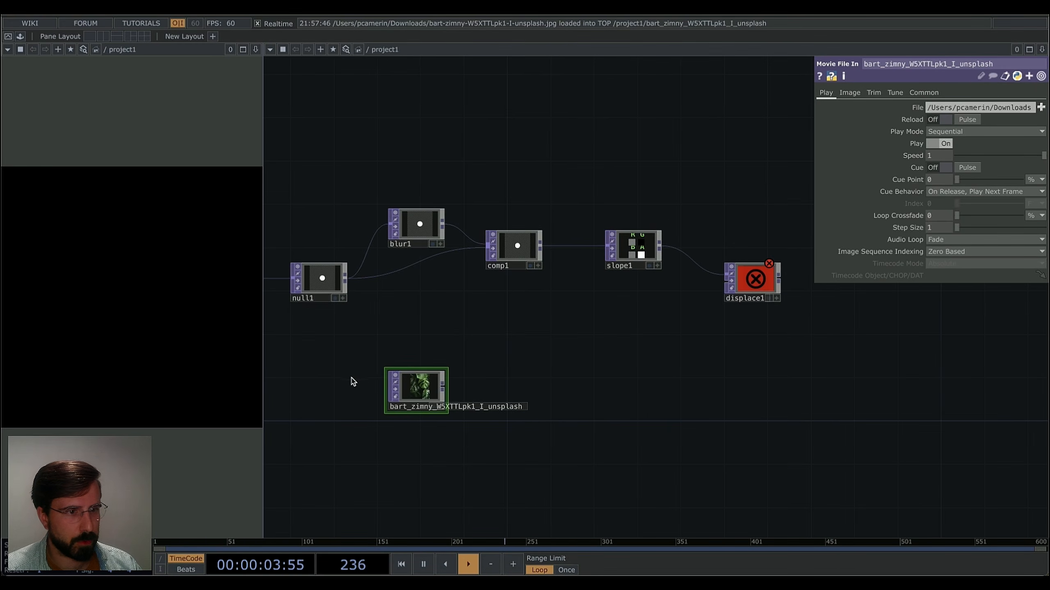
Reposition the leaf image node slightly lower and further left, roughly beneath null1, and inspect its picture up close.
{"action": "left_click_drag", "start_coordinate": [411, 387], "coordinate": [368, 397]}
{"action": "left_click_drag", "start_coordinate": [556, 388], "coordinate": [663, 381]}
{"action": "left_click_drag", "start_coordinate": [500, 389], "coordinate": [466, 400]}
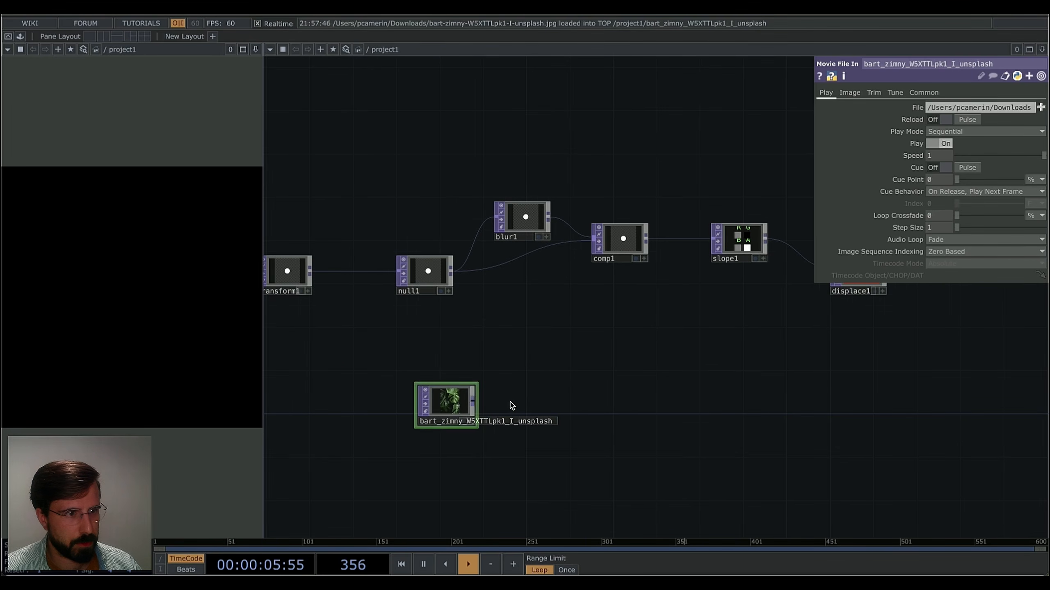
{"action": "scroll", "coordinate": [465, 404], "scroll_direction": "up", "scroll_amount": 4}
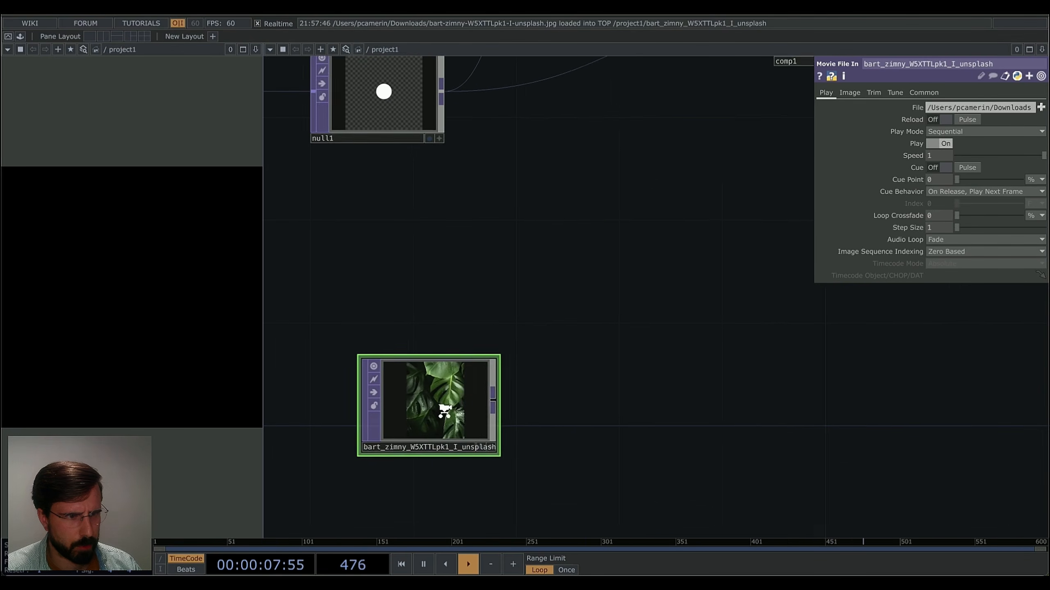
{"action": "scroll", "coordinate": [445, 413], "scroll_direction": "up", "scroll_amount": 2}
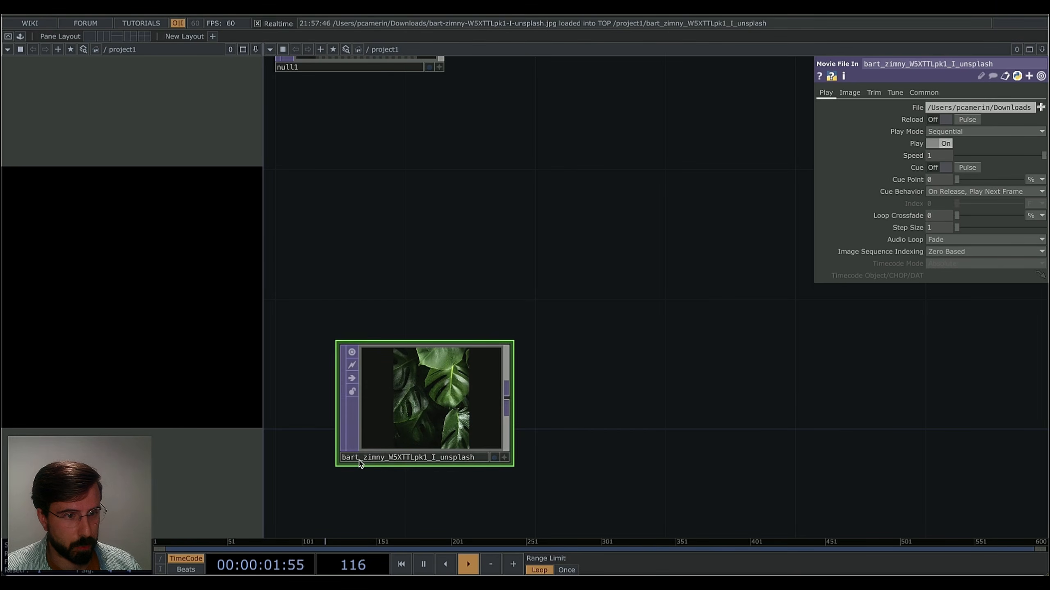
{"action": "scroll", "coordinate": [537, 411], "scroll_direction": "down", "scroll_amount": 3}
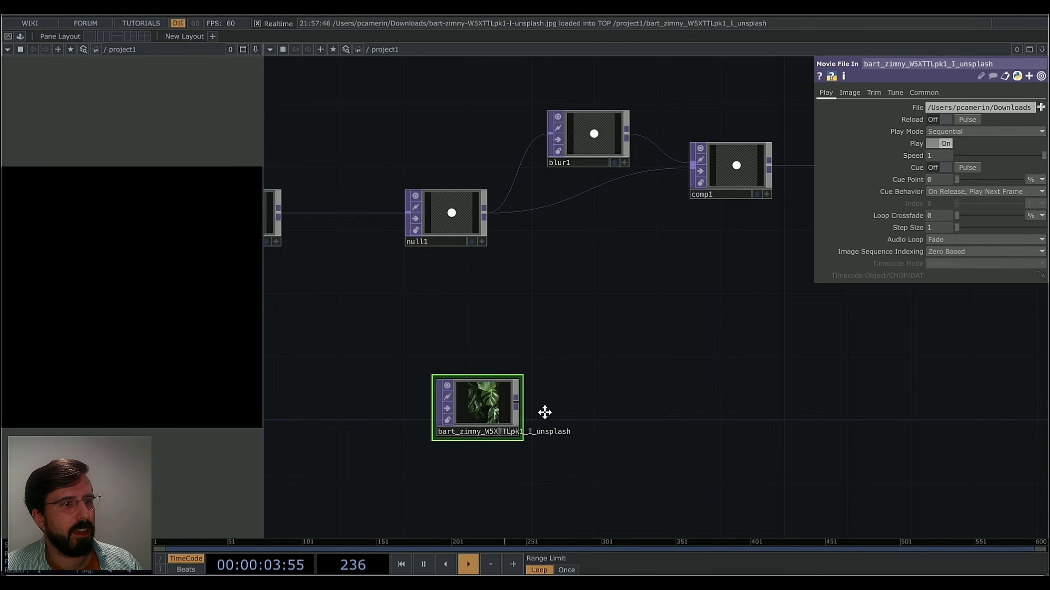
Add a Fit TOP directly after the leaf image node, fed by its output.
{"action": "scroll", "coordinate": [544, 412], "scroll_direction": "left", "scroll_amount": 2}
{"action": "key", "text": "Tab"}
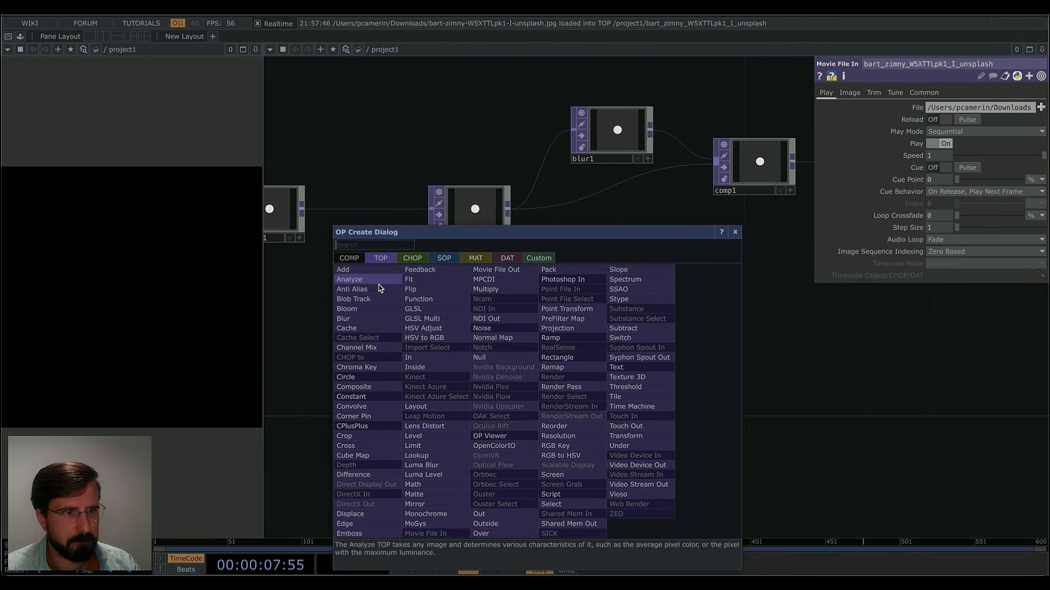
{"action": "left_click", "coordinate": [428, 281]}
{"action": "left_click", "coordinate": [615, 402]}
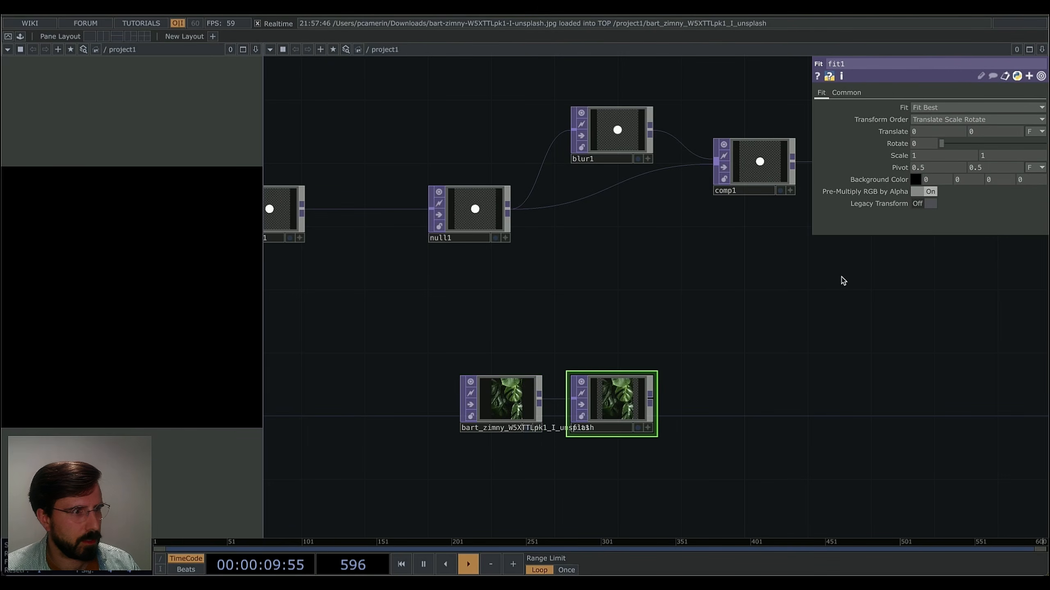
Set fit1's output resolution to 1024 x 1024 and its pixel format to 32-bit float (RGBA).
{"action": "left_click", "coordinate": [861, 95]}
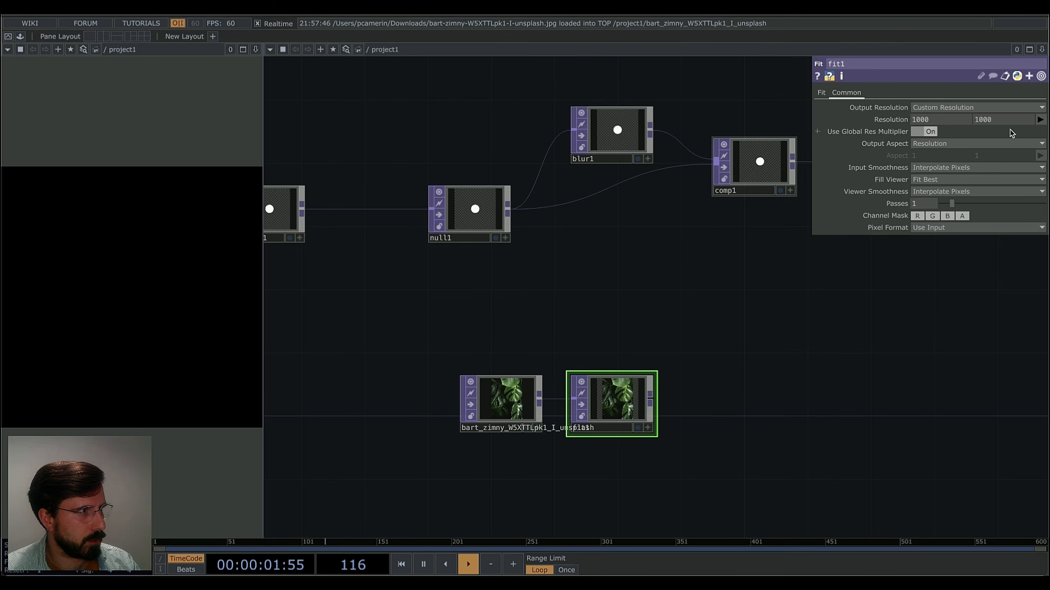
{"action": "left_click", "coordinate": [1040, 120]}
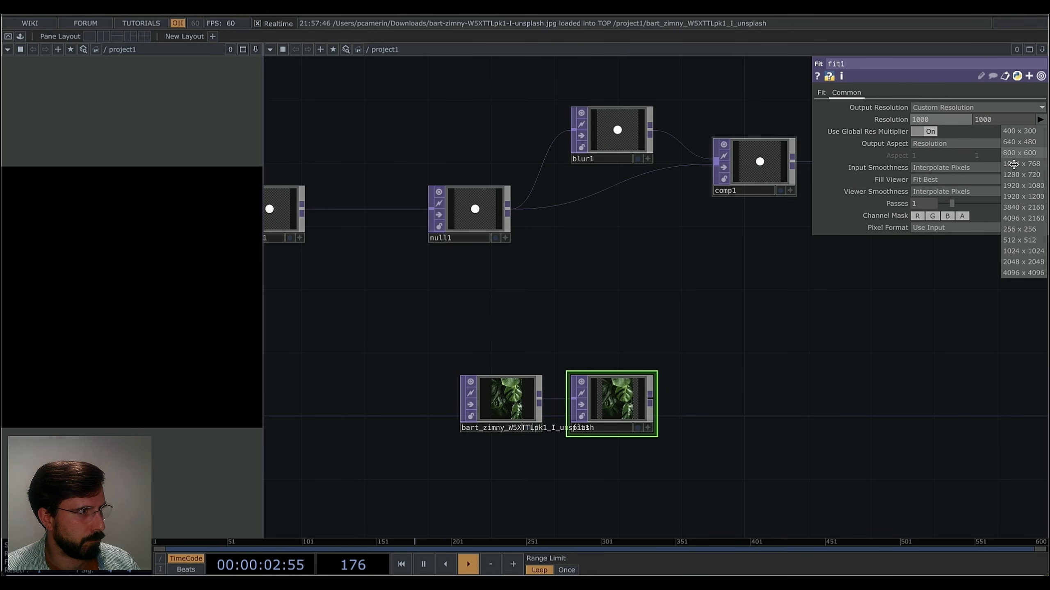
{"action": "left_click", "coordinate": [1022, 251]}
{"action": "left_click", "coordinate": [946, 228]}
{"action": "left_click", "coordinate": [949, 277]}
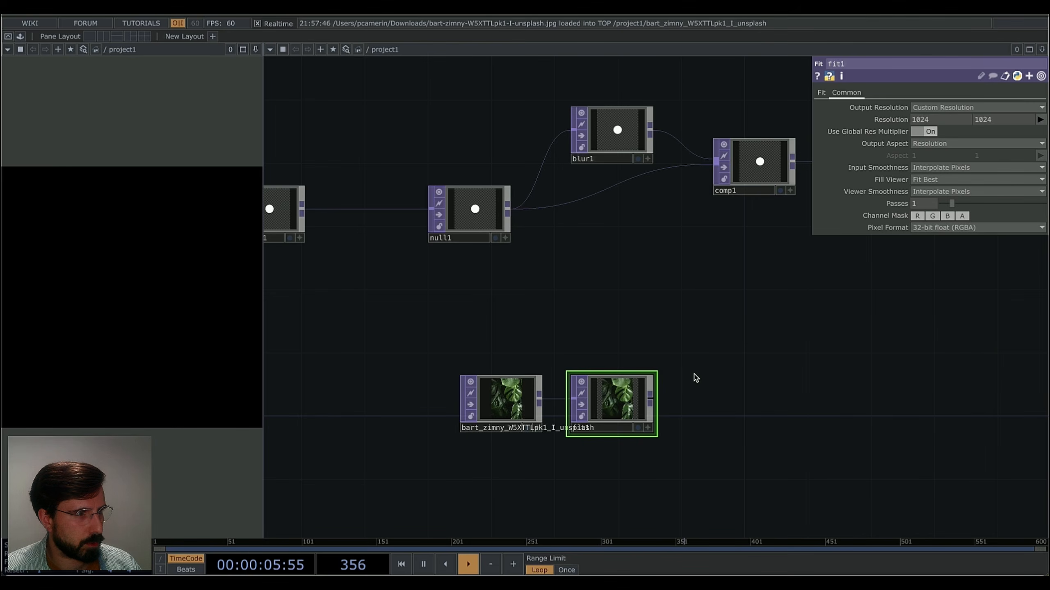
Set fit1's fit mode to Fit Outside and check how the leaf image fills the square frame.
{"action": "scroll", "coordinate": [855, 355], "scroll_direction": "right", "scroll_amount": 3}
{"action": "left_click", "coordinate": [821, 93]}
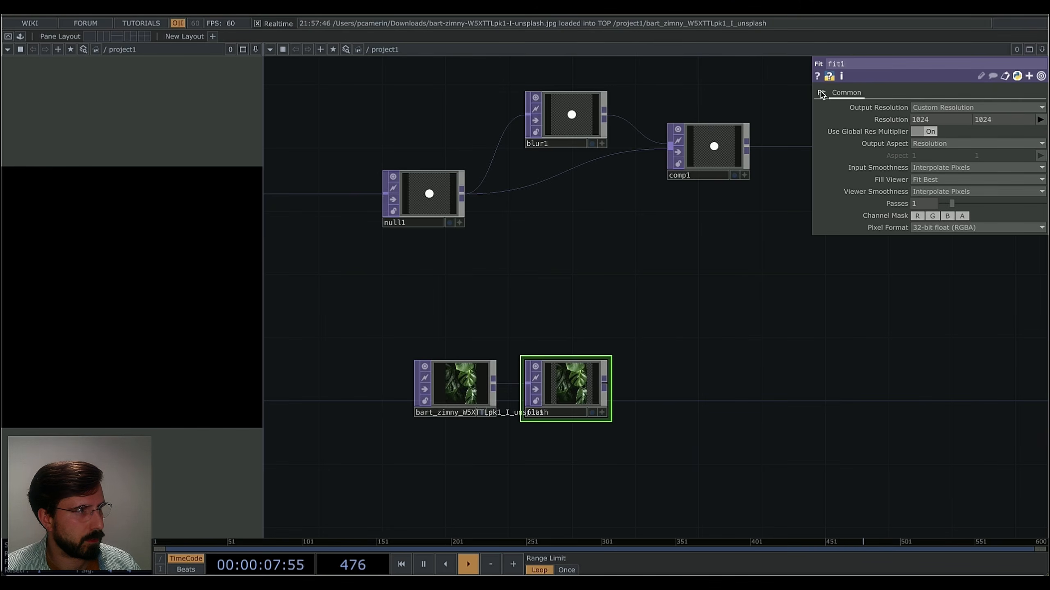
{"action": "left_click", "coordinate": [942, 107]}
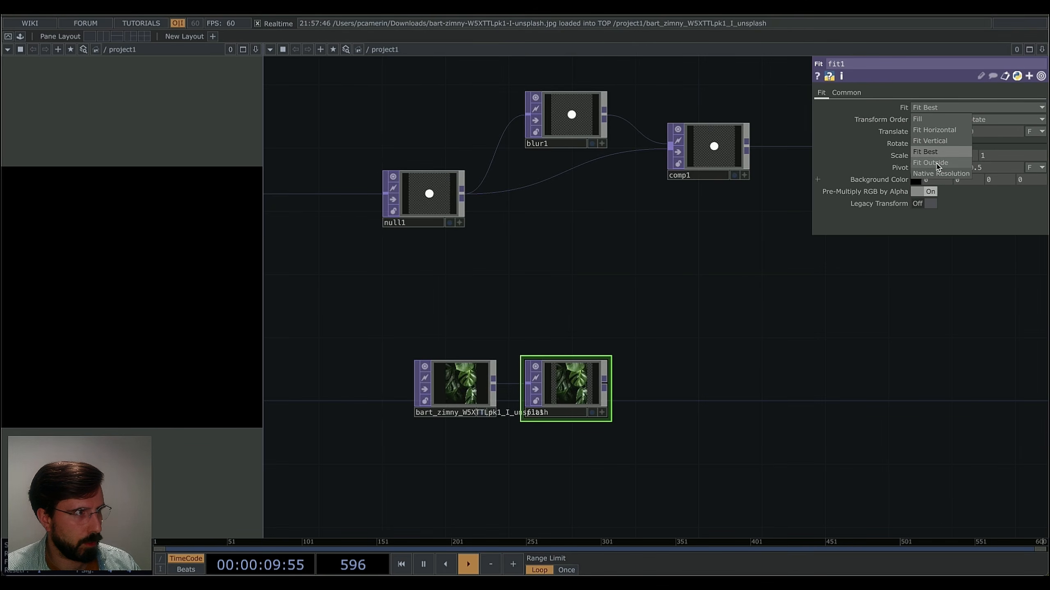
{"action": "left_click", "coordinate": [938, 164]}
{"action": "scroll", "coordinate": [539, 377], "scroll_direction": "up", "scroll_amount": 5}
{"action": "scroll", "coordinate": [535, 381], "scroll_direction": "down", "scroll_amount": 3}
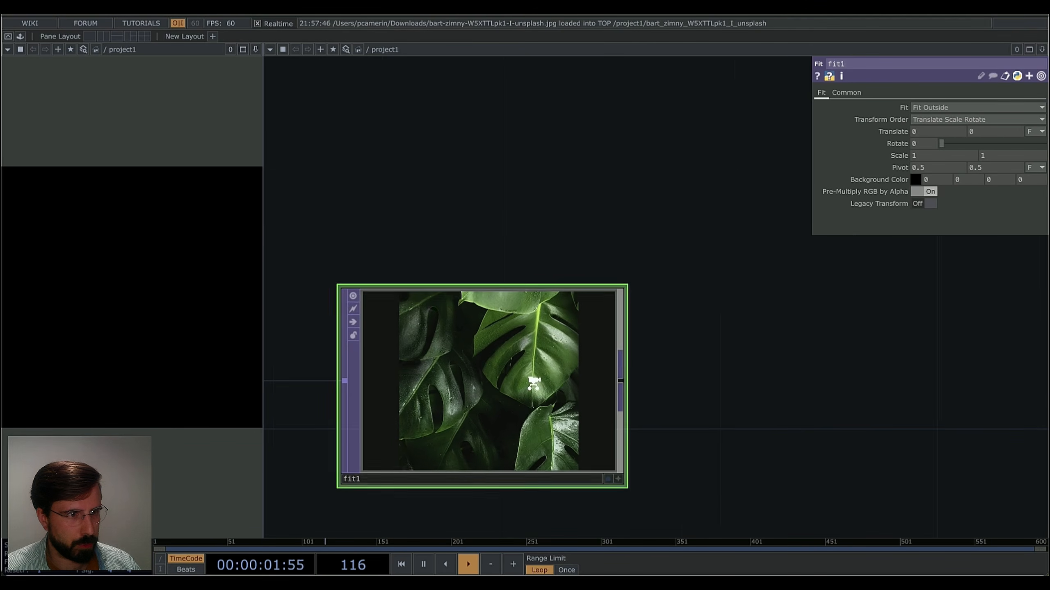
{"action": "scroll", "coordinate": [602, 371], "scroll_direction": "down", "scroll_amount": 6}
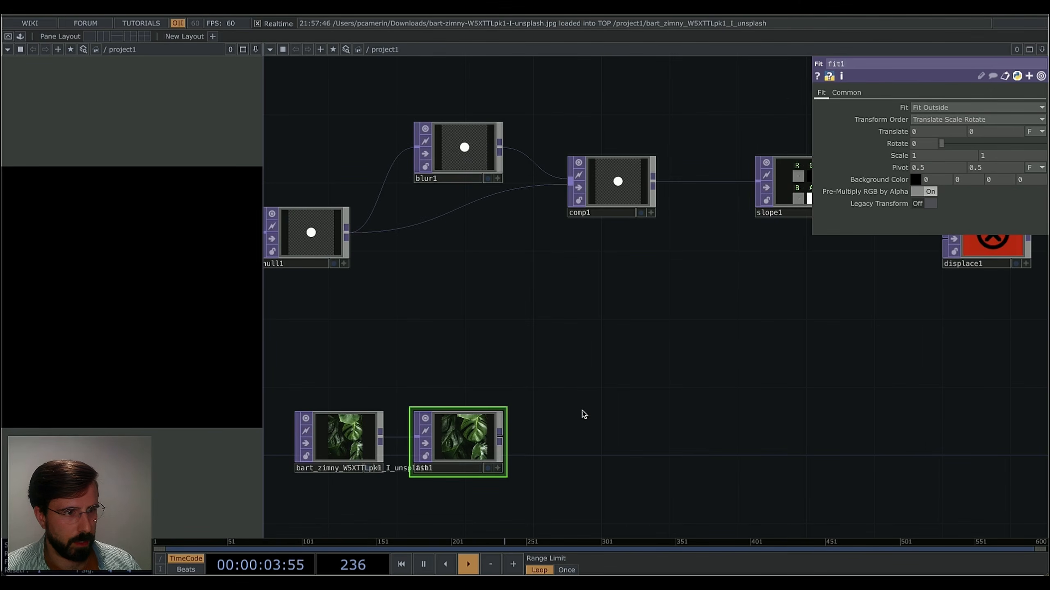
Rewire displace1 so fit1 feeds its first input as the source image and slope1 feeds its second input.
{"action": "scroll", "coordinate": [668, 382], "scroll_direction": "down", "scroll_amount": 4}
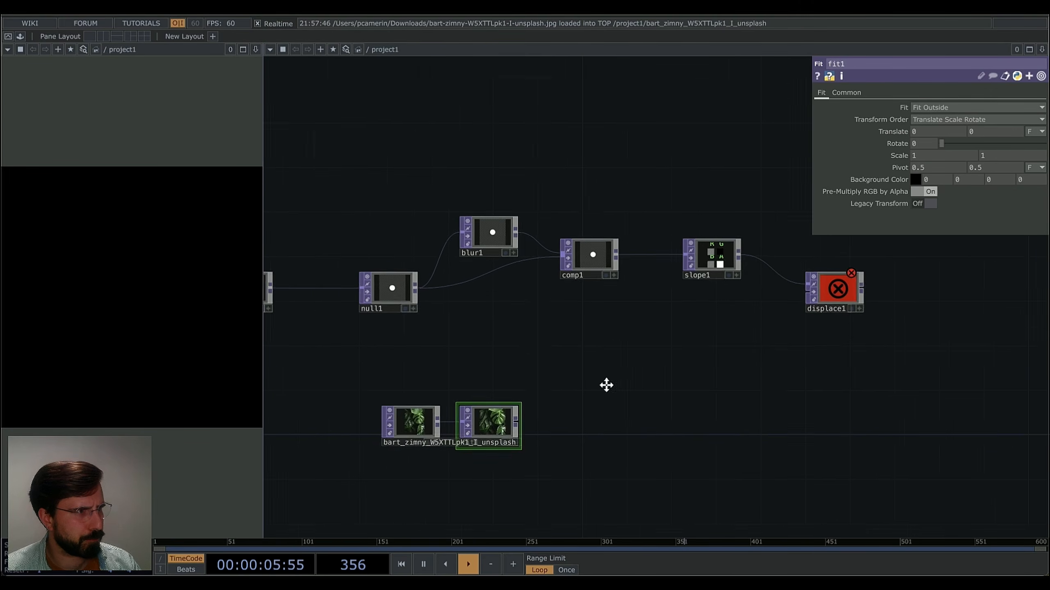
{"action": "left_click_drag", "start_coordinate": [404, 430], "coordinate": [698, 295]}
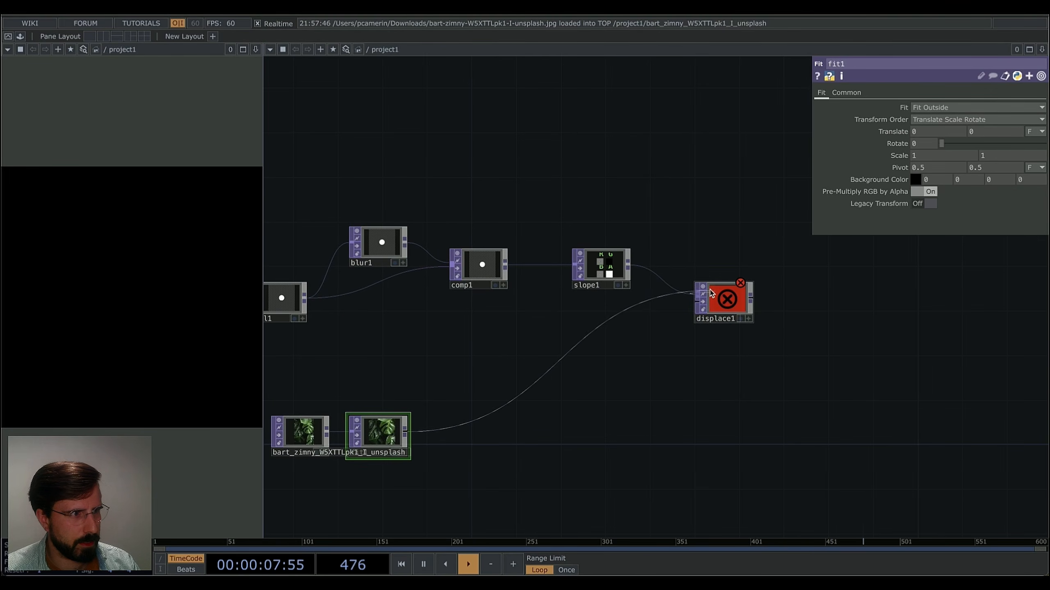
{"action": "scroll", "coordinate": [597, 321], "scroll_direction": "up", "scroll_amount": 3}
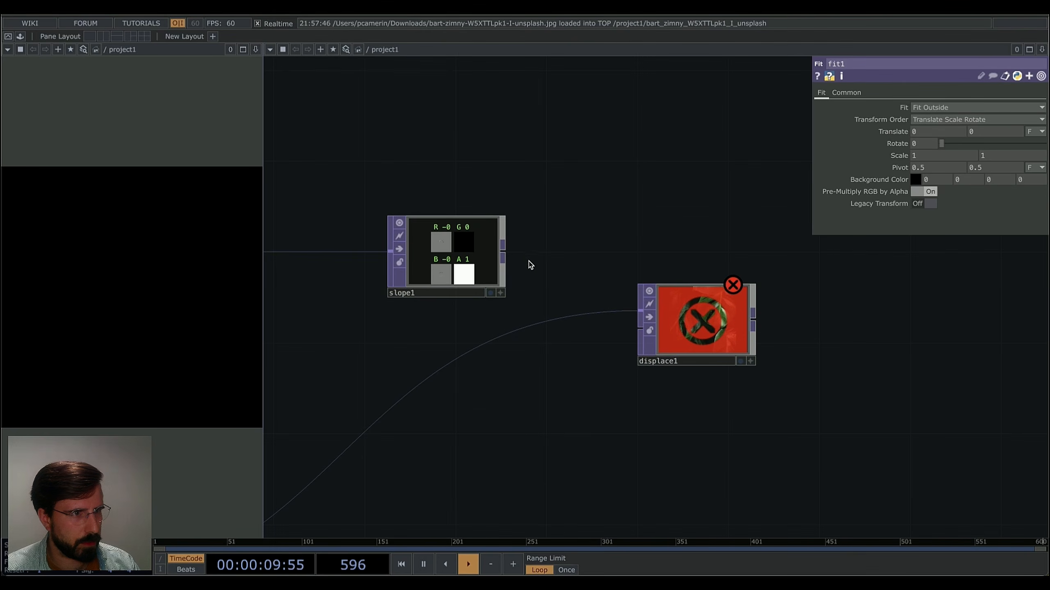
{"action": "left_click", "coordinate": [640, 326]}
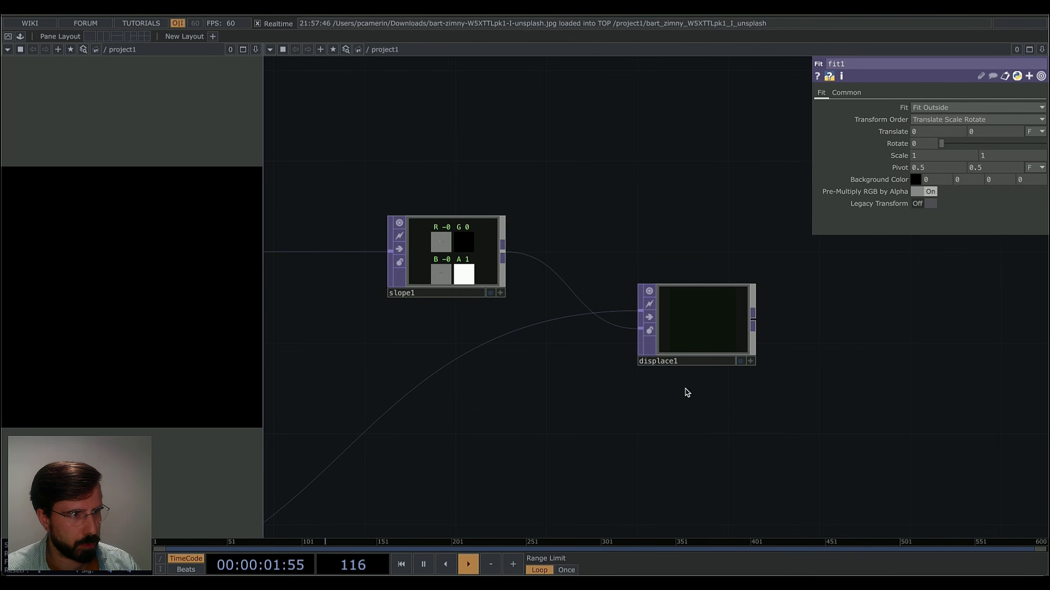
{"action": "scroll", "coordinate": [686, 392], "scroll_direction": "left", "scroll_amount": 3}
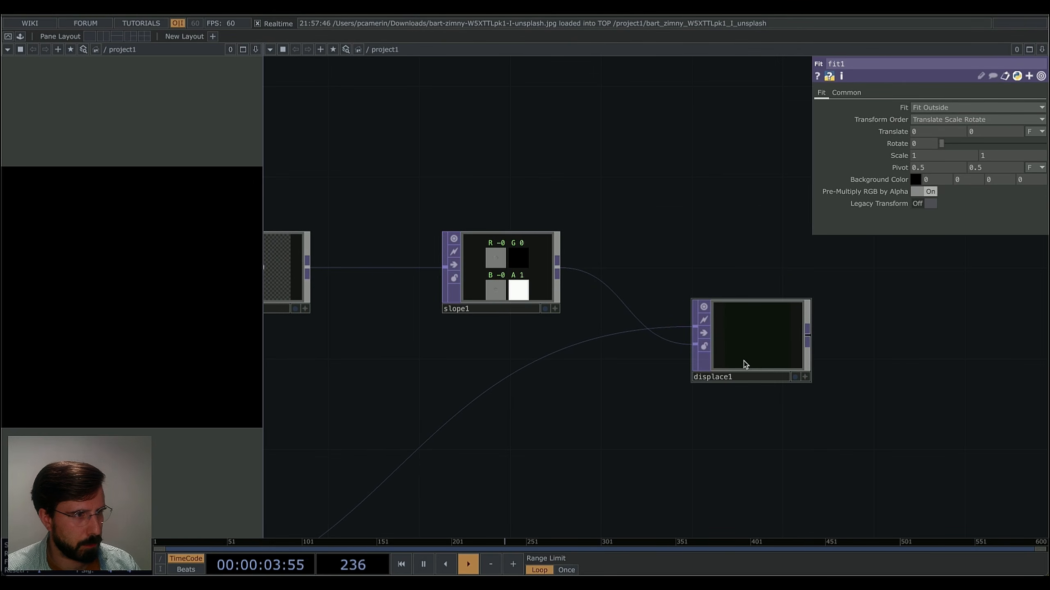
{"action": "scroll", "coordinate": [682, 413], "scroll_direction": "left", "scroll_amount": 3}
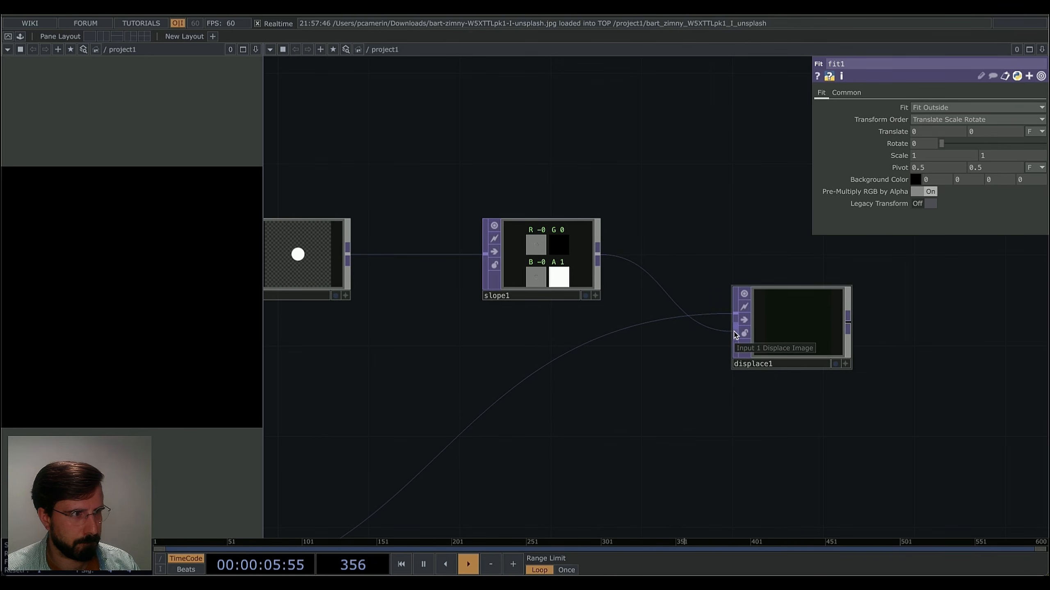
{"action": "scroll", "coordinate": [707, 417], "scroll_direction": "left", "scroll_amount": 3}
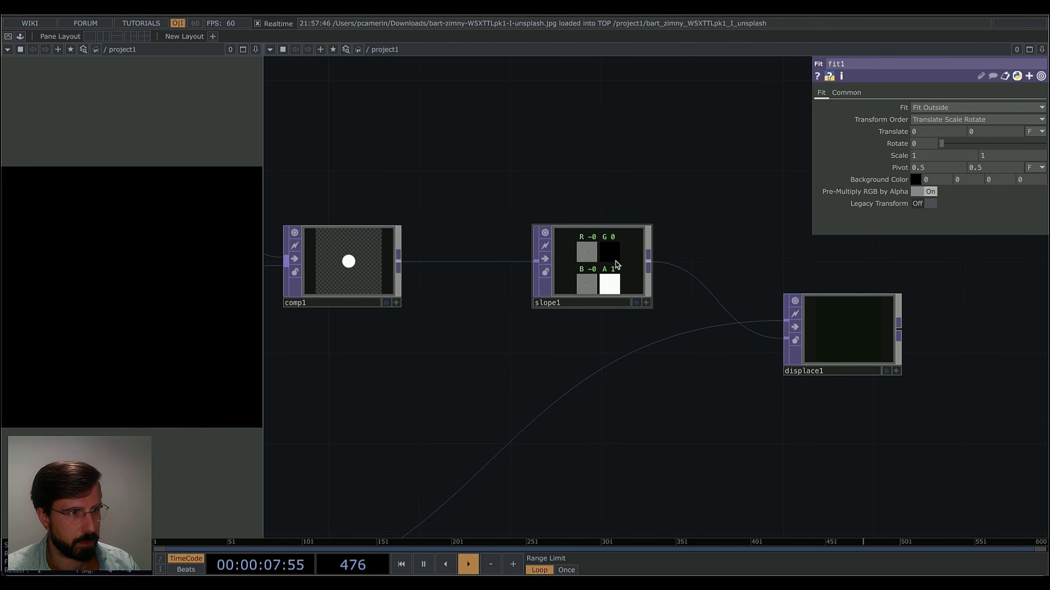
Move slope1 closer to comp1 and insert a Math TOP between slope1 and displace1.
{"action": "left_click_drag", "start_coordinate": [616, 260], "coordinate": [512, 255]}
{"action": "left_click", "coordinate": [517, 260]}
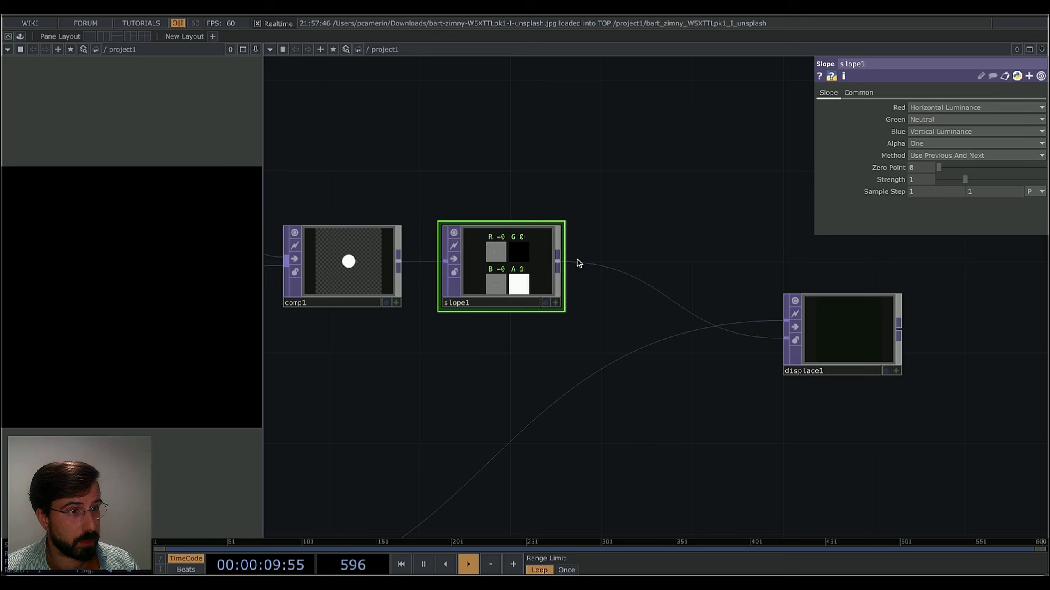
{"action": "right_click", "coordinate": [559, 267]}
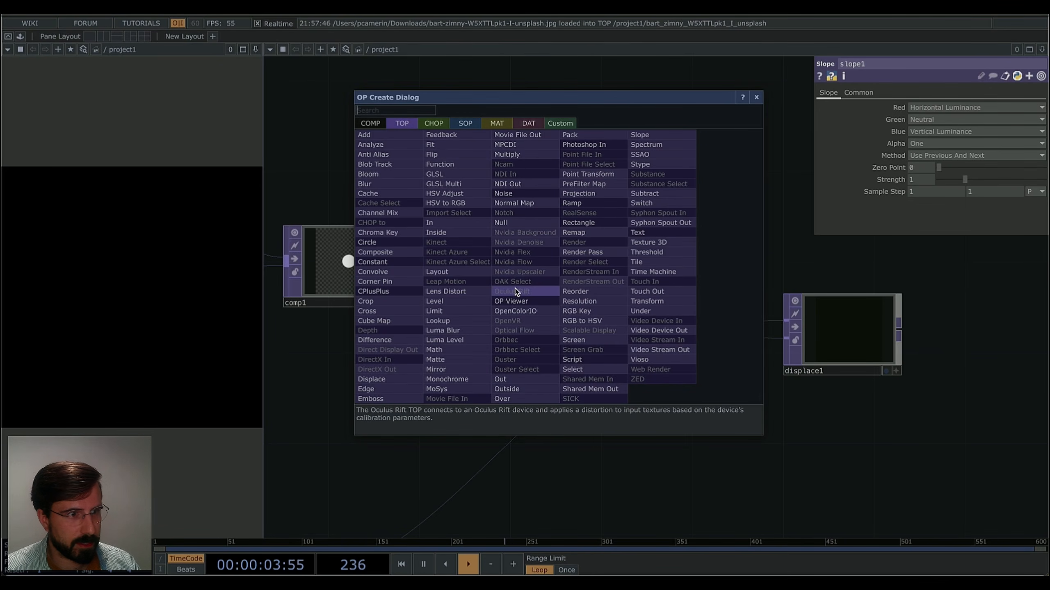
{"action": "type", "text": "math"}
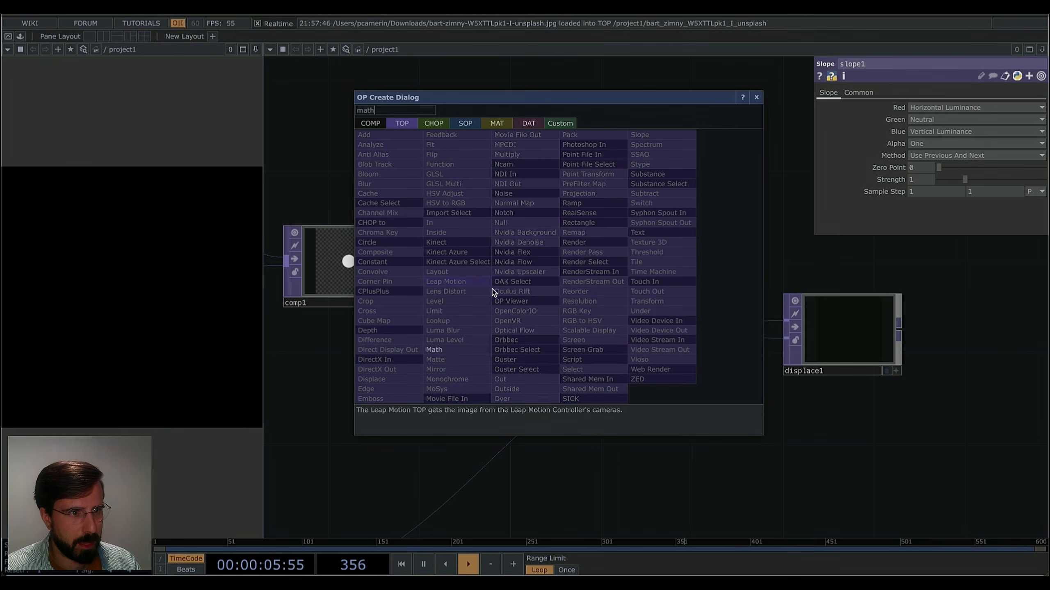
{"action": "left_click", "coordinate": [454, 350]}
{"action": "left_click", "coordinate": [653, 270]}
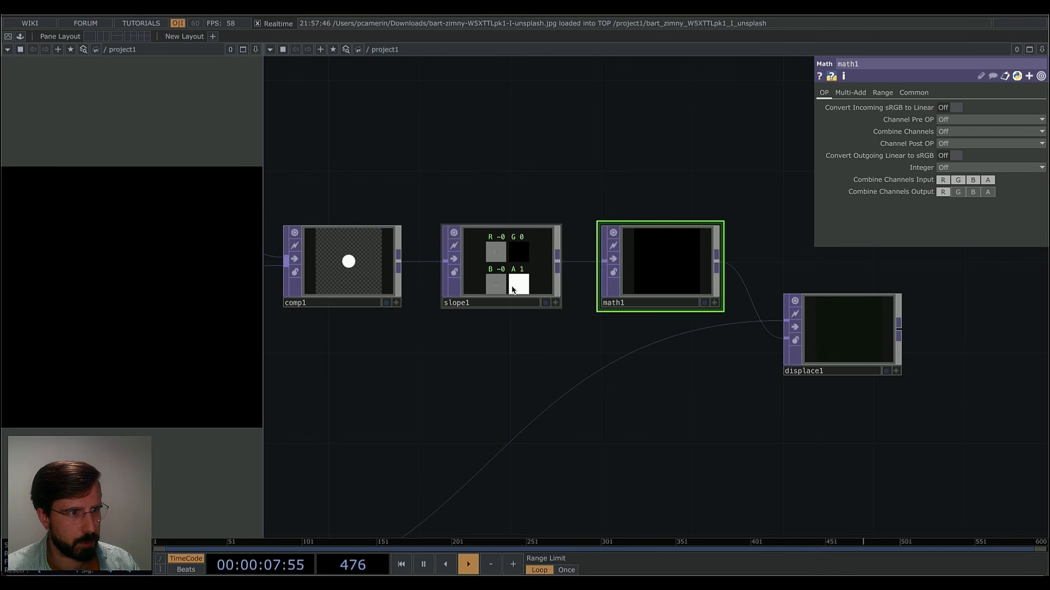
Set both source midpoint values of displace1 to 0.
{"action": "left_click_drag", "start_coordinate": [688, 438], "coordinate": [655, 418]}
{"action": "middle_click_drag", "start_coordinate": [655, 418], "coordinate": [742, 419]}
{"action": "left_click_drag", "start_coordinate": [741, 419], "coordinate": [677, 432]}
{"action": "left_click_drag", "start_coordinate": [579, 397], "coordinate": [421, 371]}
{"action": "left_click_drag", "start_coordinate": [536, 334], "coordinate": [566, 332]}
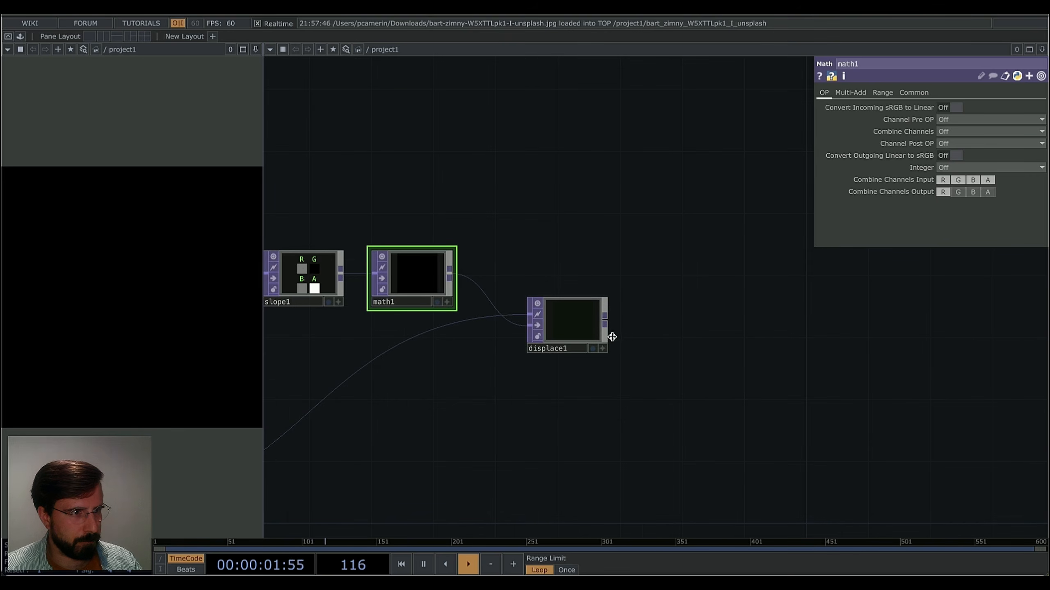
{"action": "left_click", "coordinate": [574, 330]}
{"action": "scroll", "coordinate": [574, 330], "scroll_direction": "up", "scroll_amount": 5}
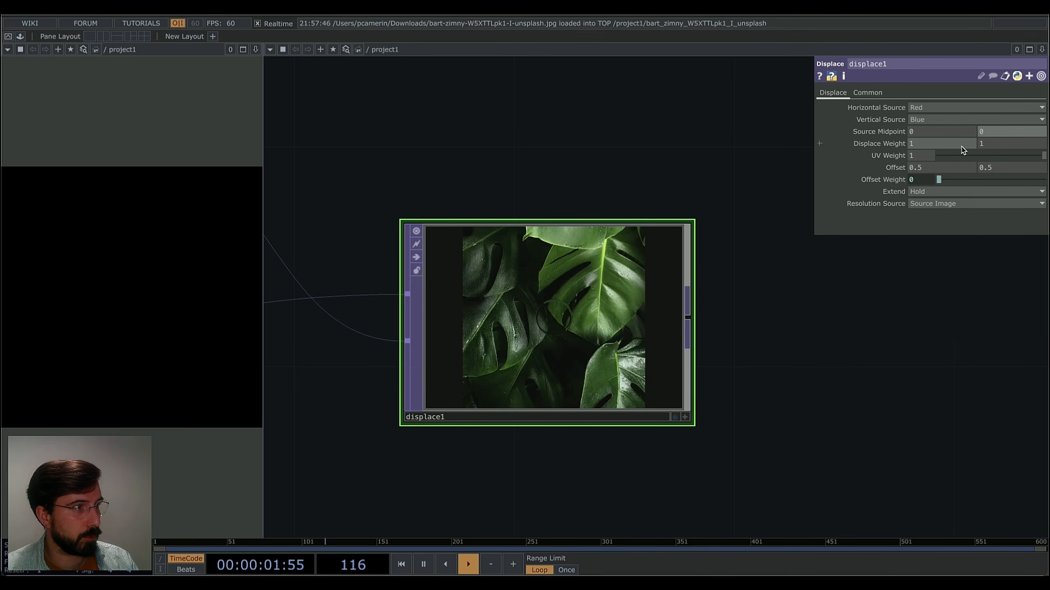
Compare the outputs and parameters of slope1, math1 and displace1 to examine the displacement around the circle's edge.
{"action": "scroll", "coordinate": [452, 157], "scroll_direction": "down", "scroll_amount": 1}
{"action": "left_click_drag", "start_coordinate": [452, 157], "coordinate": [636, 250]}
{"action": "scroll", "coordinate": [635, 250], "scroll_direction": "down", "scroll_amount": 1}
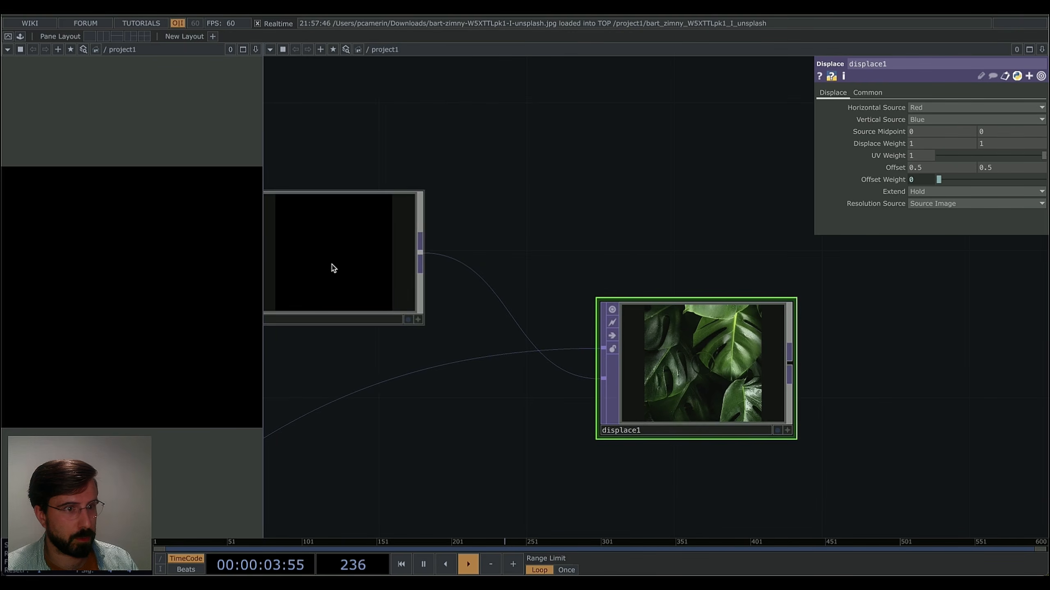
{"action": "left_click", "coordinate": [331, 269]}
{"action": "left_click_drag", "start_coordinate": [545, 220], "coordinate": [942, 246]}
{"action": "left_click", "coordinate": [467, 281]}
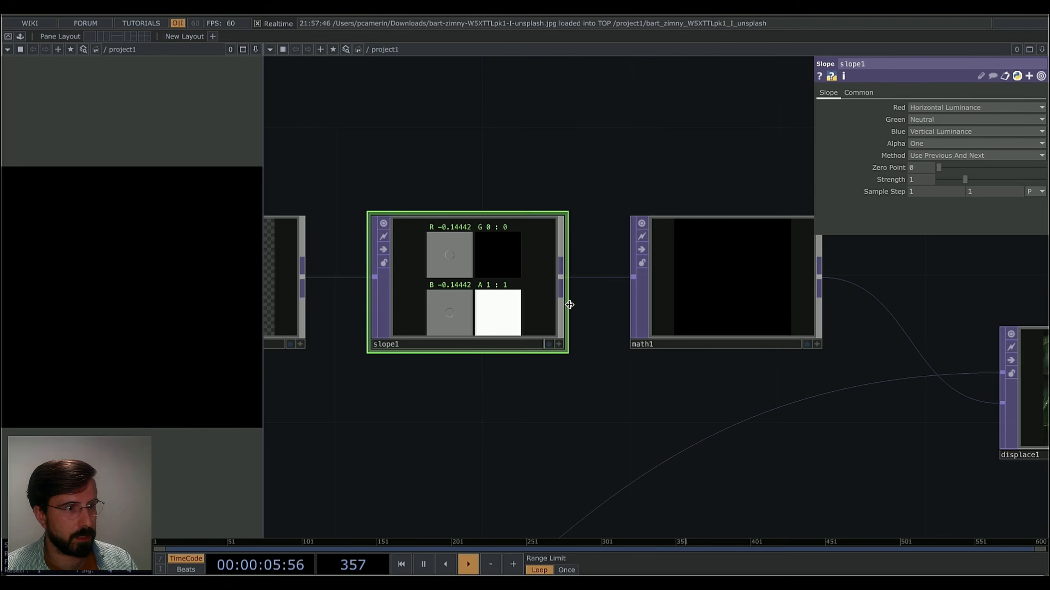
{"action": "left_click_drag", "start_coordinate": [719, 164], "coordinate": [628, 197]}
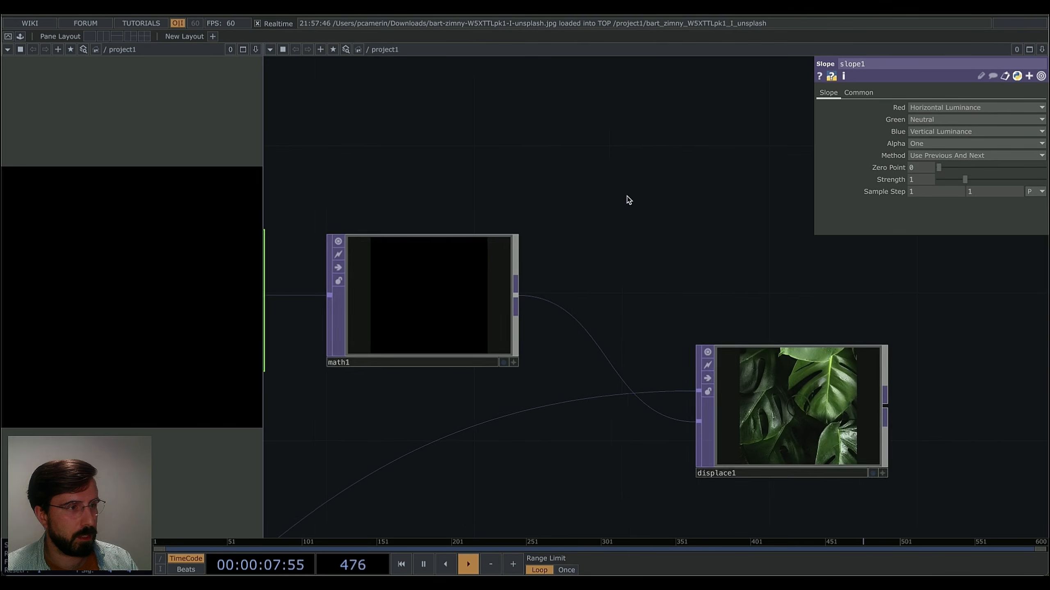
{"action": "left_click_drag", "start_coordinate": [682, 259], "coordinate": [433, 220]}
{"action": "left_click", "coordinate": [436, 379]}
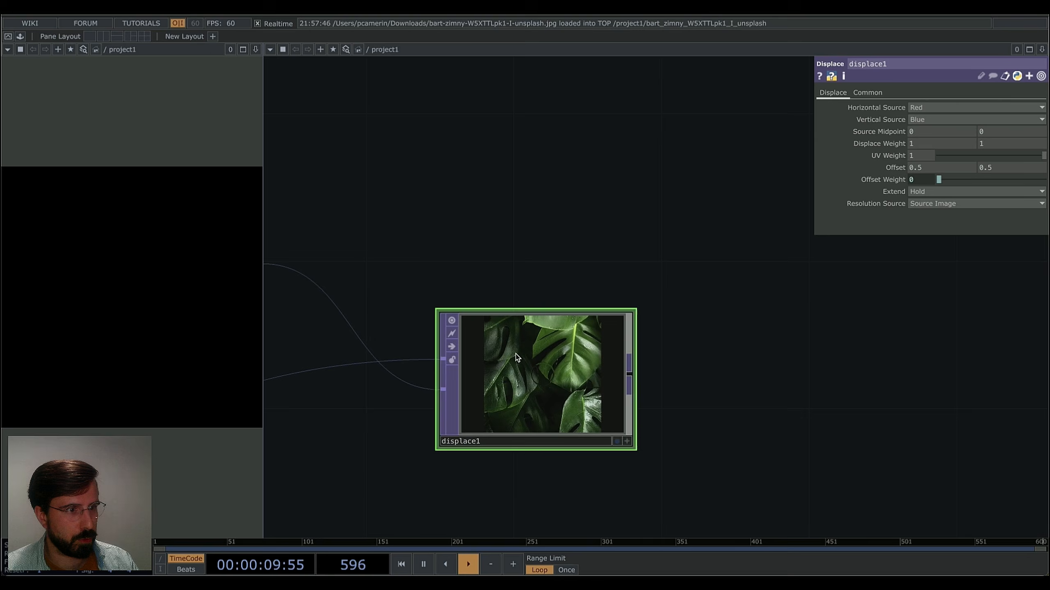
Inspect the glass circle in displace1's output and add an Out TOP after displace1, leaving ample space between them.
{"action": "left_click_drag", "start_coordinate": [690, 368], "coordinate": [715, 305]}
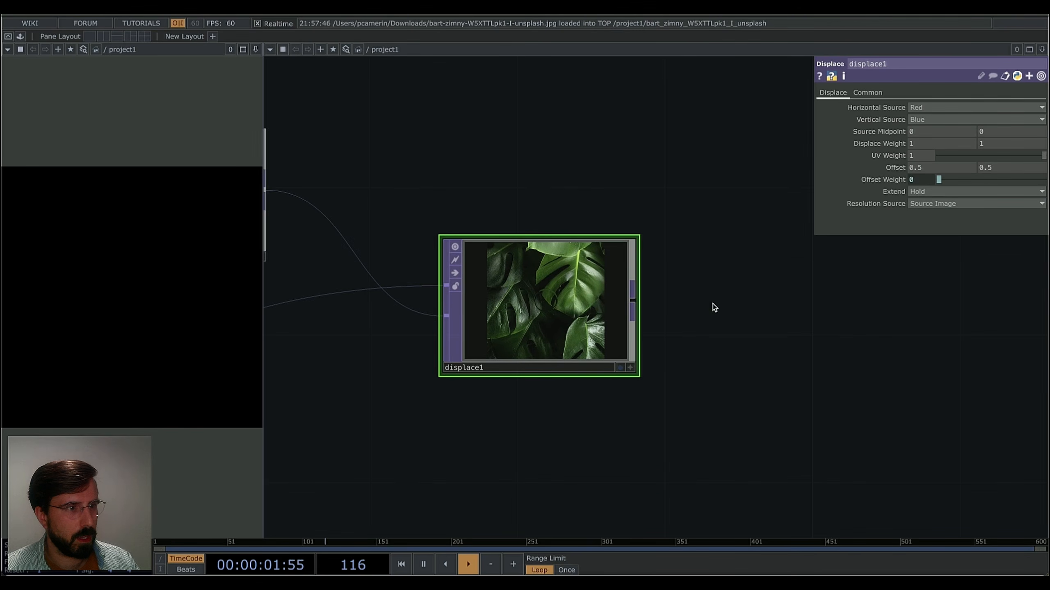
{"action": "scroll", "coordinate": [673, 306], "scroll_direction": "down", "scroll_amount": 2}
{"action": "scroll", "coordinate": [673, 304], "scroll_direction": "up", "scroll_amount": 3}
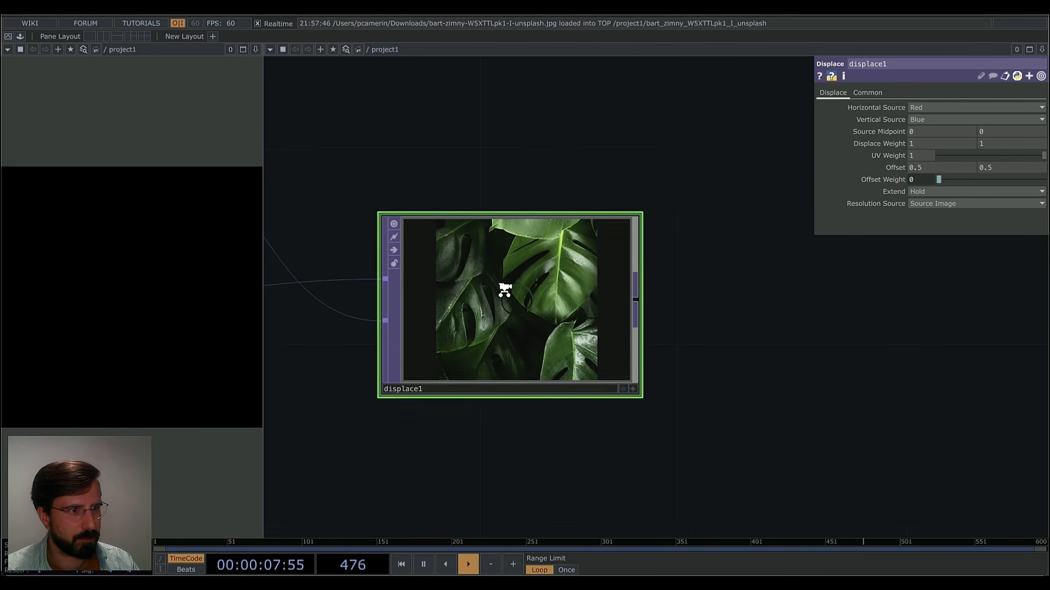
{"action": "scroll", "coordinate": [511, 285], "scroll_direction": "up", "scroll_amount": 10}
{"action": "scroll", "coordinate": [526, 301], "scroll_direction": "down", "scroll_amount": 10}
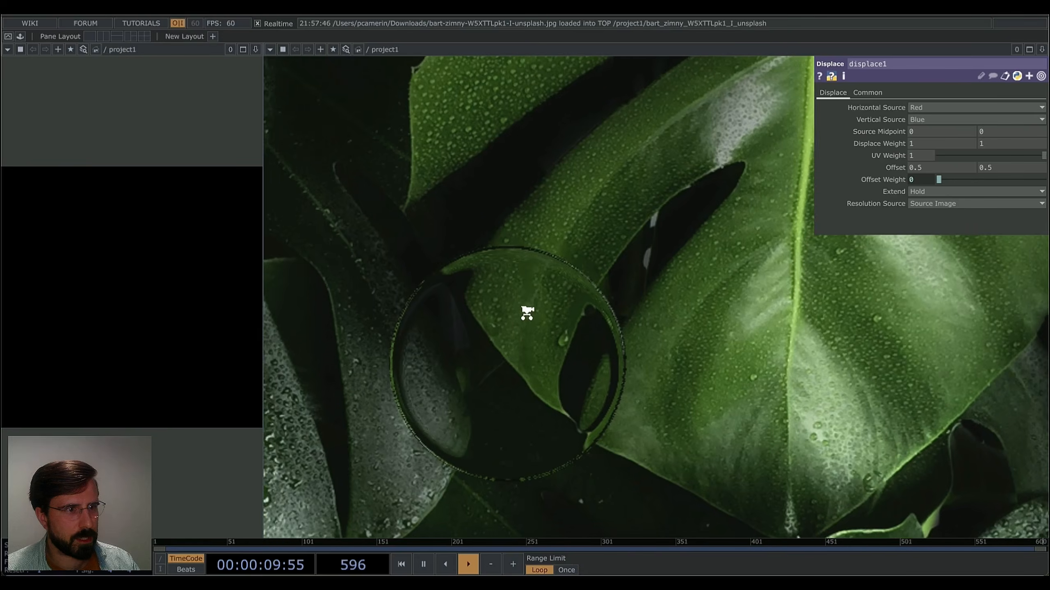
{"action": "scroll", "coordinate": [656, 288], "scroll_direction": "down", "scroll_amount": 5}
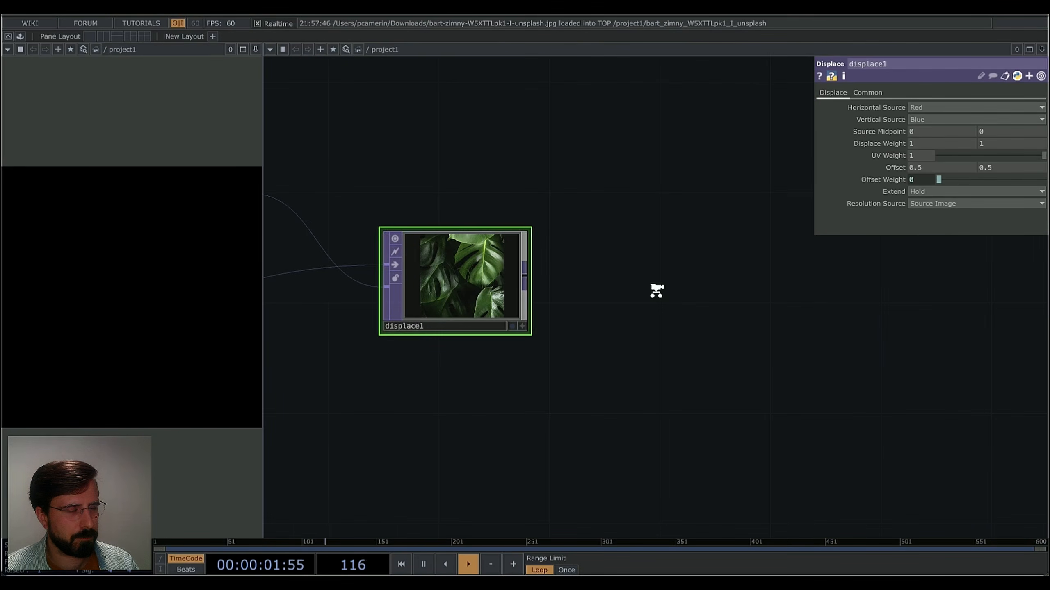
{"action": "right_click", "coordinate": [597, 285]}
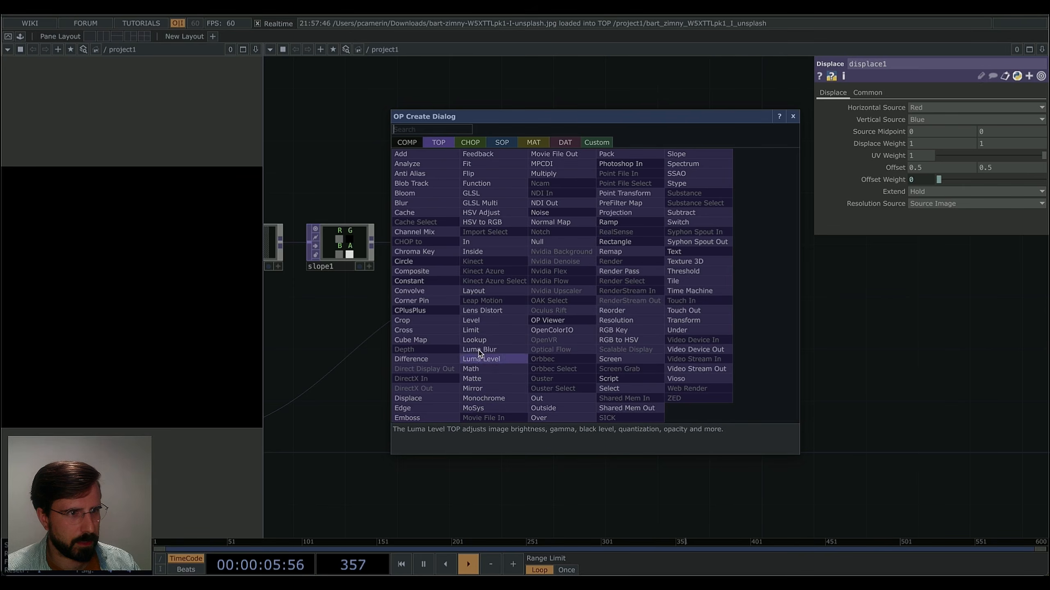
{"action": "left_click", "coordinate": [537, 399]}
{"action": "left_click", "coordinate": [966, 286]}
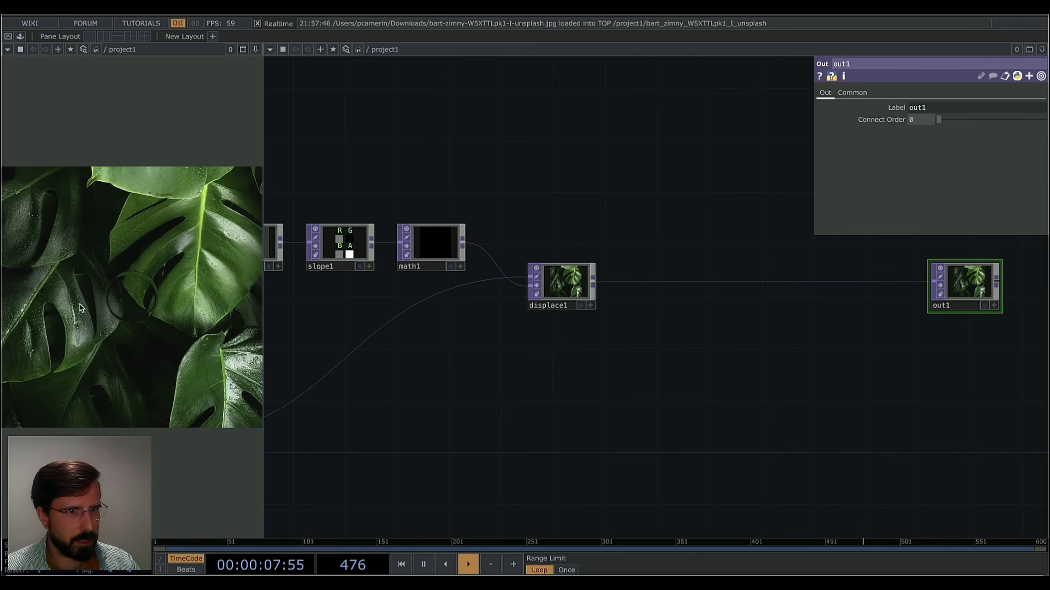
Duplicate displace1 twice with its inputs kept and stack the three Displace TOPs closely in a column.
{"action": "left_click_drag", "start_coordinate": [462, 379], "coordinate": [588, 344]}
{"action": "left_click_drag", "start_coordinate": [620, 391], "coordinate": [648, 442]}
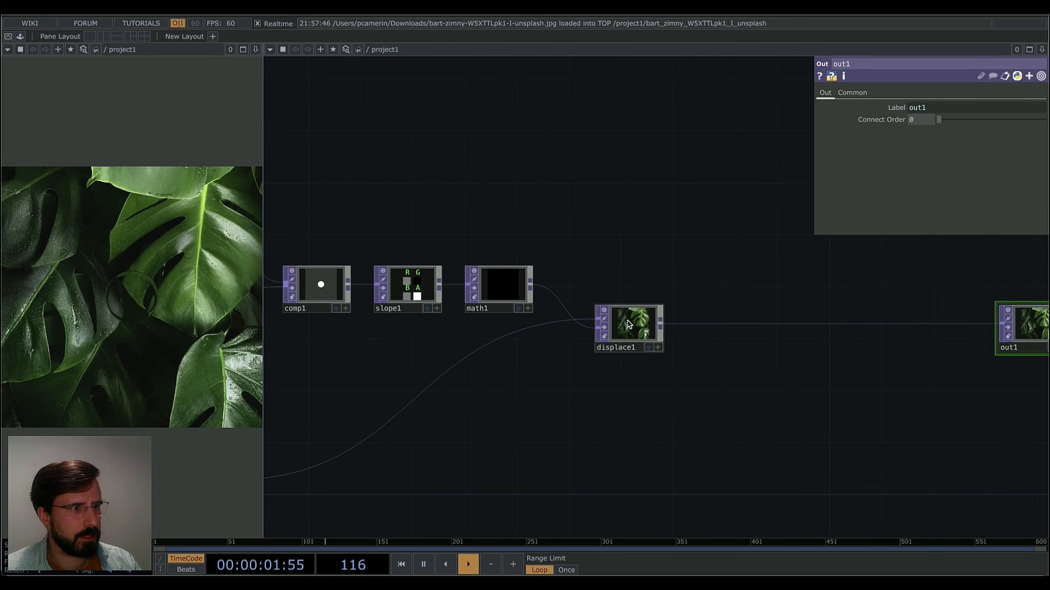
{"action": "left_click_drag", "start_coordinate": [629, 325], "coordinate": [629, 313]}
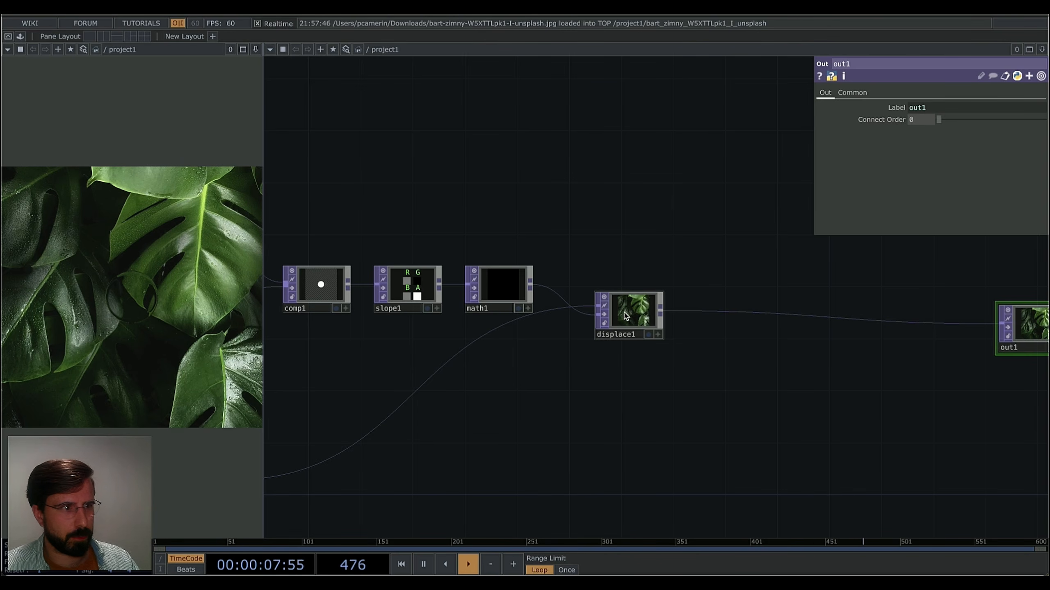
{"action": "left_click", "coordinate": [636, 325]}
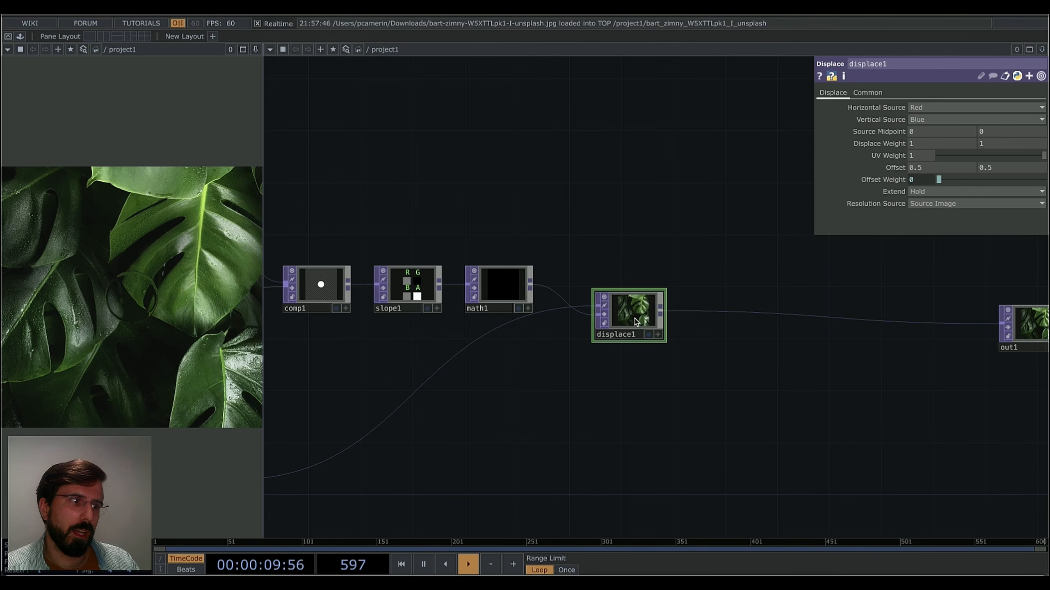
{"action": "key", "text": "super+c"}
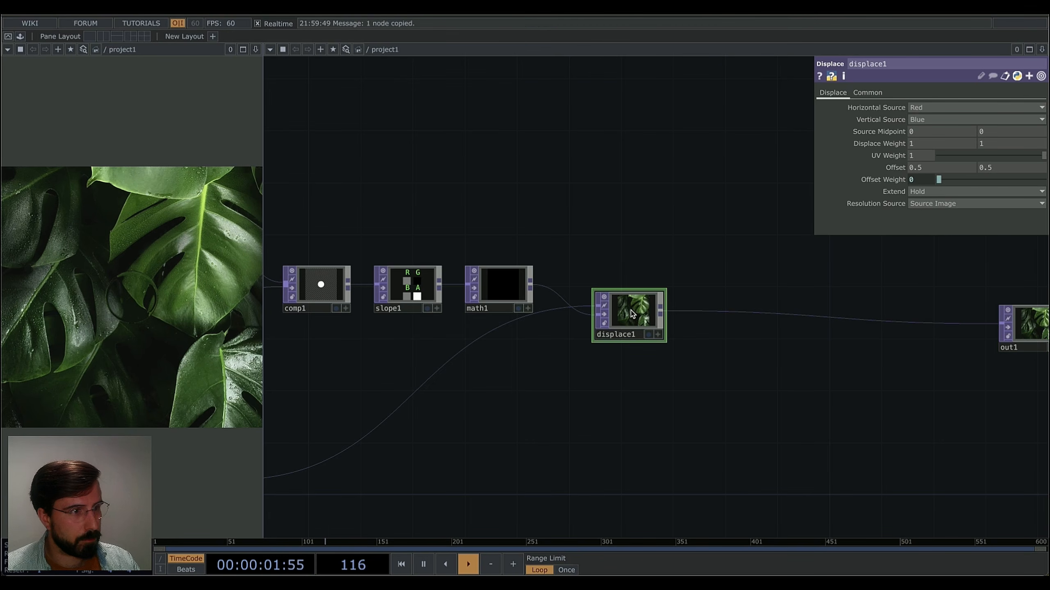
{"action": "key", "text": "super+v"}
{"action": "key", "text": "super+v"}
{"action": "scroll", "coordinate": [734, 354], "scroll_direction": "down", "scroll_amount": 3}
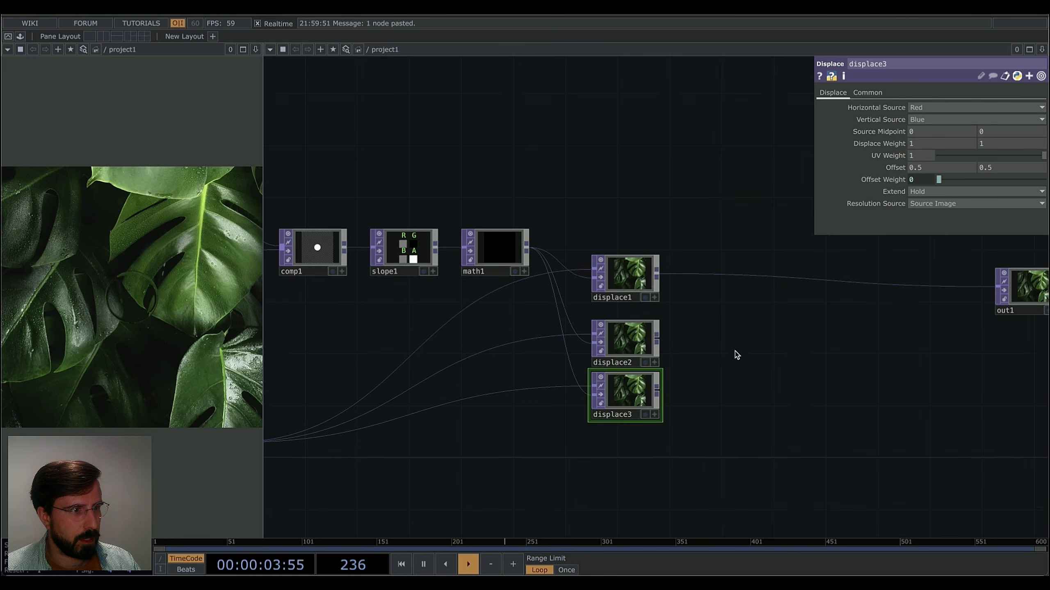
{"action": "left_click_drag", "start_coordinate": [638, 333], "coordinate": [639, 319]}
{"action": "left_click_drag", "start_coordinate": [628, 381], "coordinate": [628, 368]}
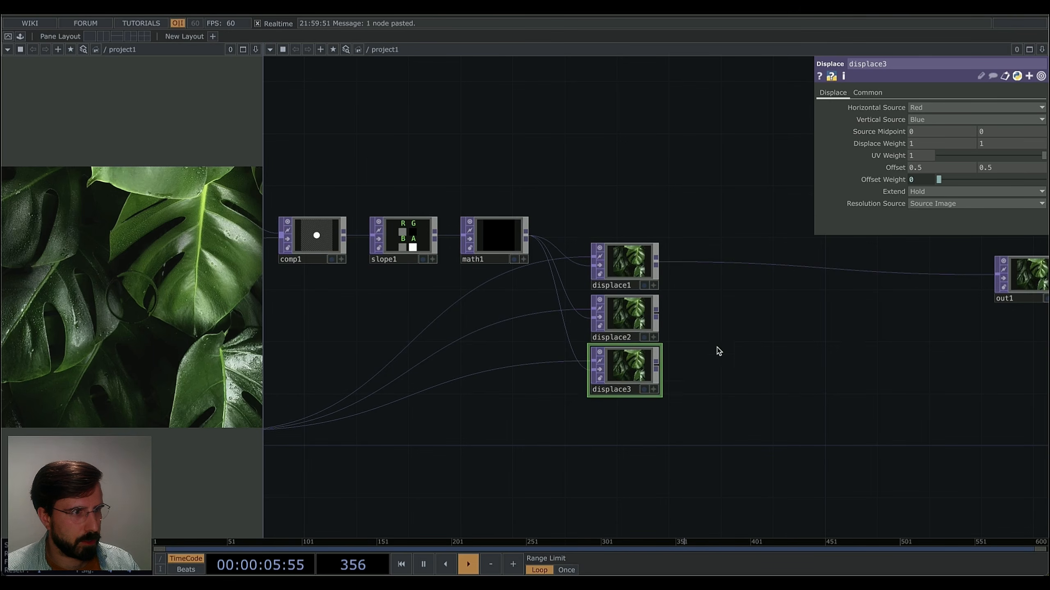
Insert a Reorder TOP between displace1 and out1, and wire displace2 and displace3 into its second and third inputs.
{"action": "scroll", "coordinate": [717, 351], "scroll_direction": "up", "scroll_amount": 3}
{"action": "scroll", "coordinate": [735, 378], "scroll_direction": "up", "scroll_amount": 1}
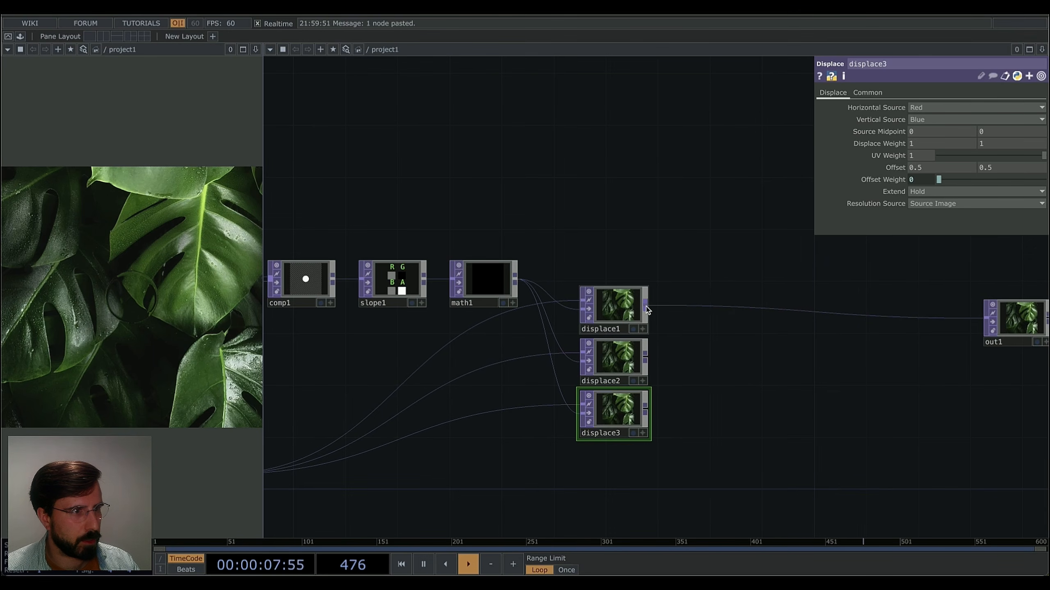
{"action": "right_click", "coordinate": [646, 308]}
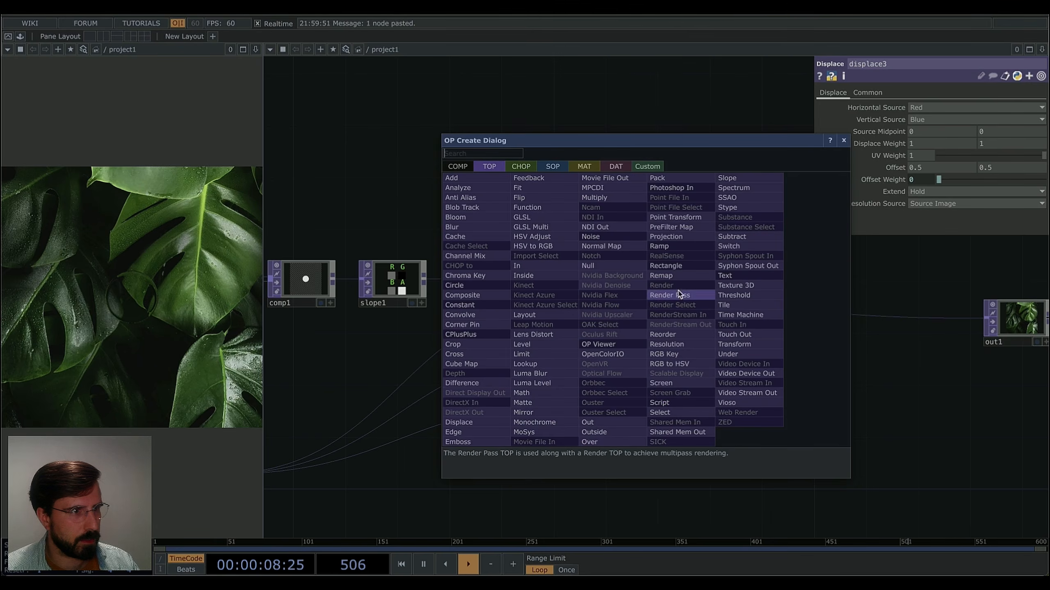
{"action": "left_click", "coordinate": [664, 335]}
{"action": "left_click", "coordinate": [730, 310]}
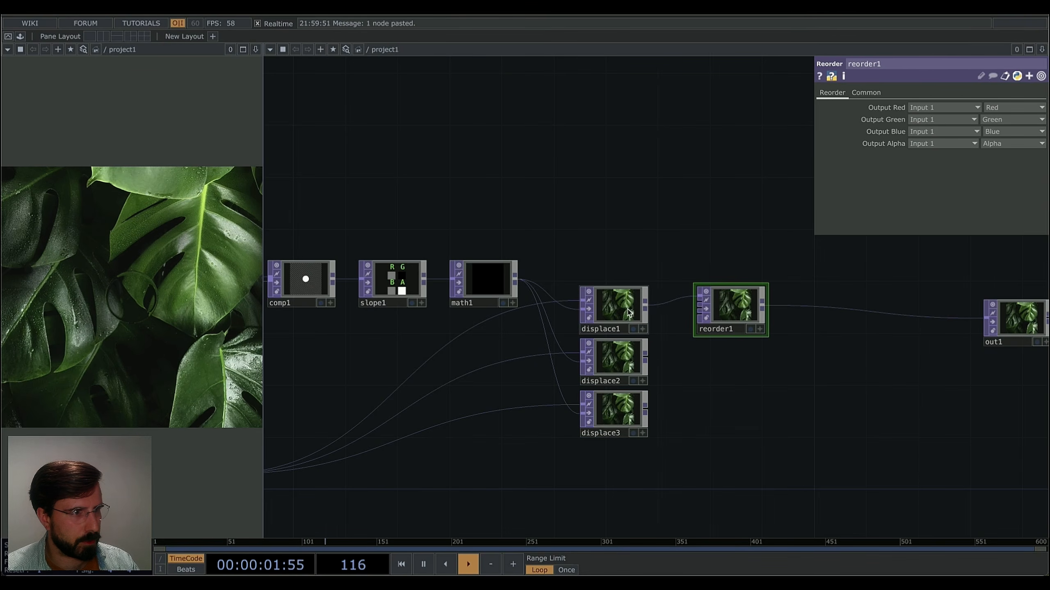
{"action": "left_click_drag", "start_coordinate": [645, 354], "coordinate": [700, 307]}
{"action": "left_click_drag", "start_coordinate": [645, 410], "coordinate": [699, 319]}
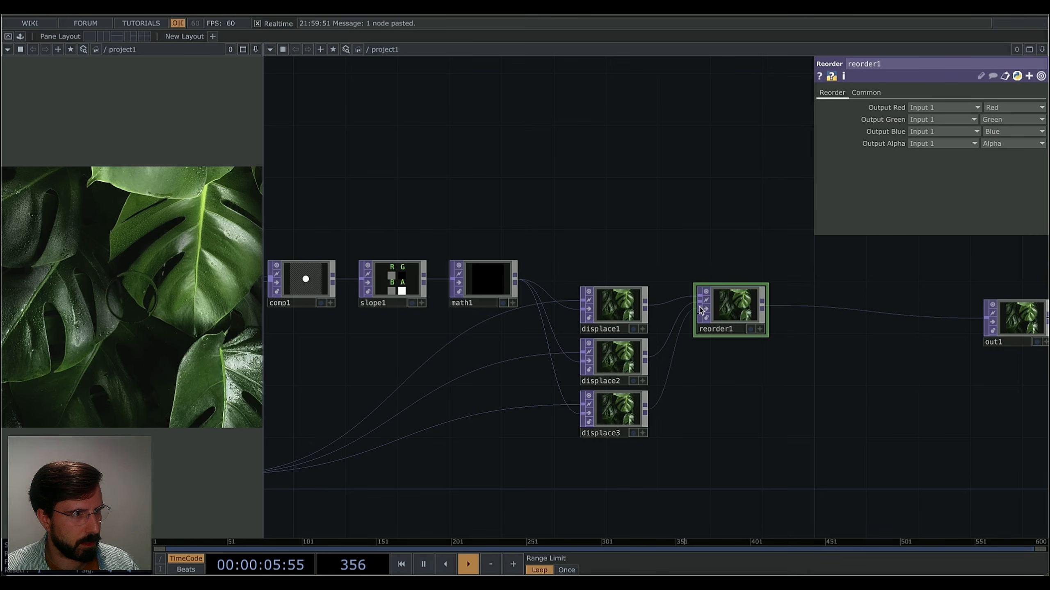
Set reorder1's Output Green to Input 2 and its Output Blue to Input 3.
{"action": "scroll", "coordinate": [703, 304], "scroll_direction": "up", "scroll_amount": 2}
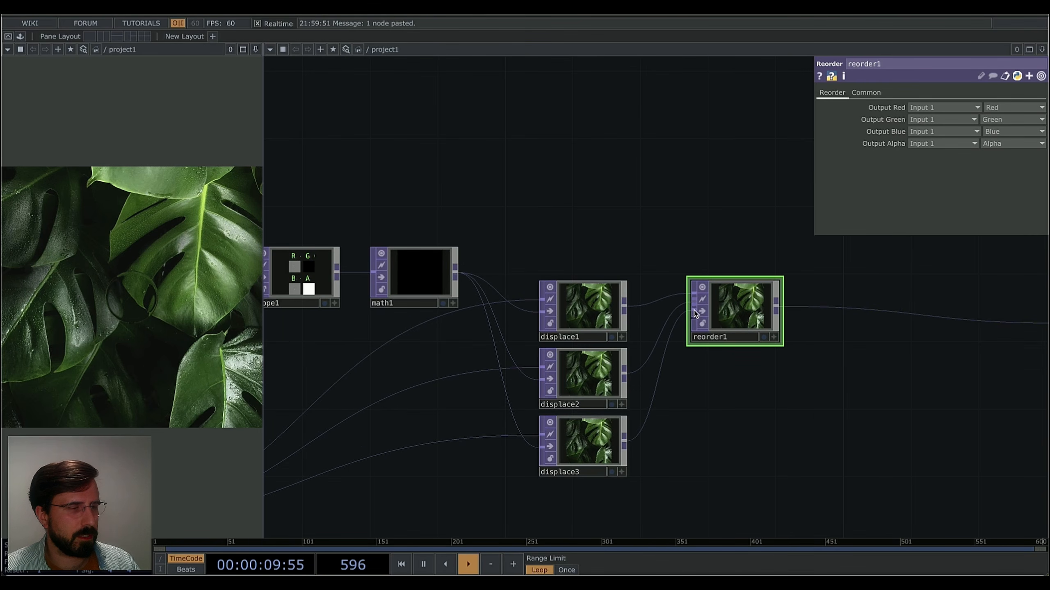
{"action": "scroll", "coordinate": [713, 360], "scroll_direction": "down", "scroll_amount": 1}
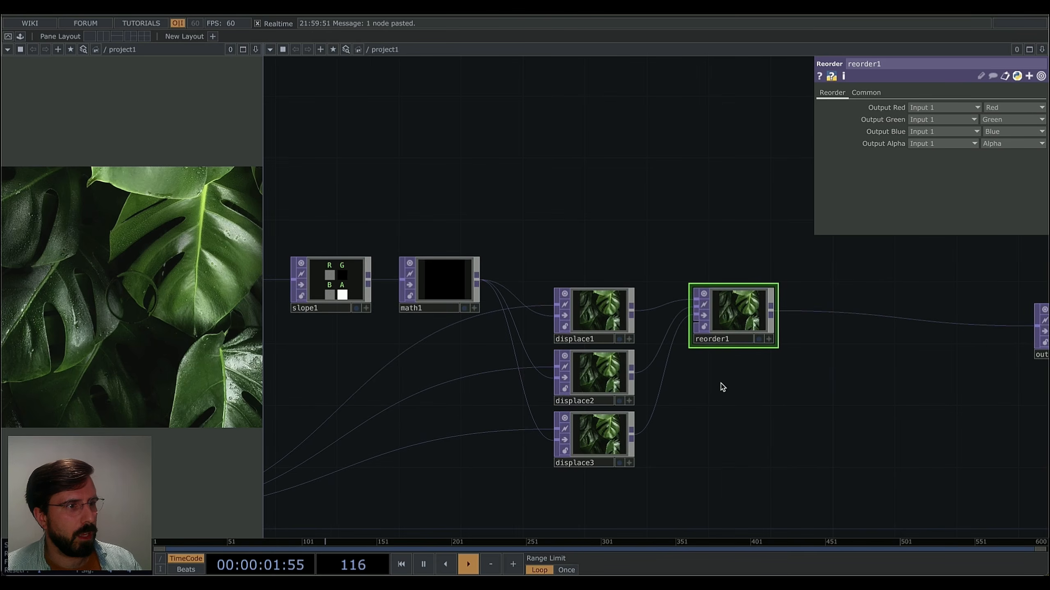
{"action": "scroll", "coordinate": [722, 387], "scroll_direction": "down", "scroll_amount": 2}
{"action": "scroll", "coordinate": [739, 355], "scroll_direction": "up", "scroll_amount": 3}
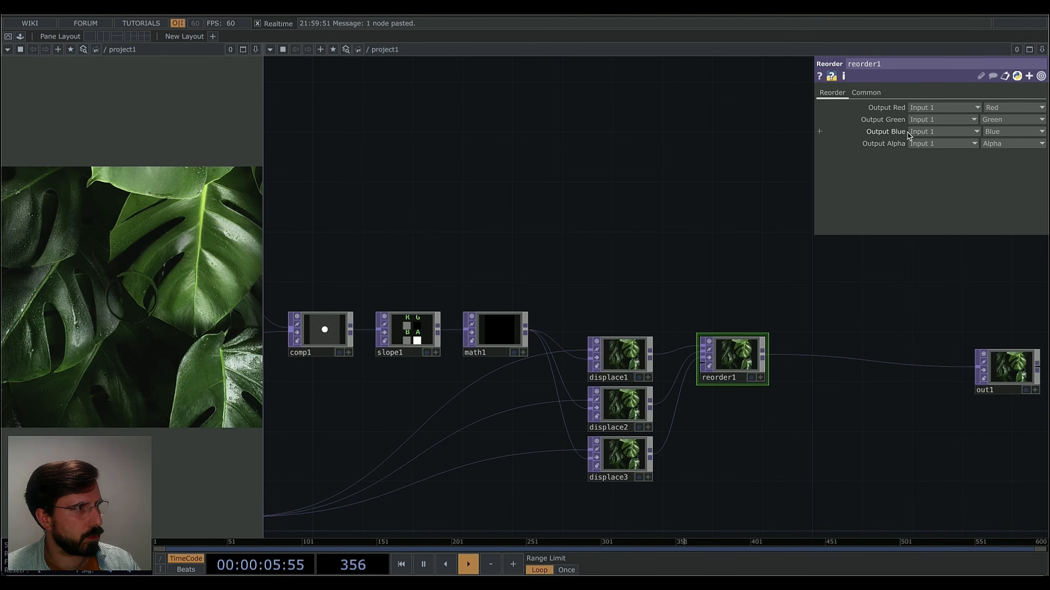
{"action": "left_click", "coordinate": [935, 119]}
{"action": "left_click", "coordinate": [928, 140]}
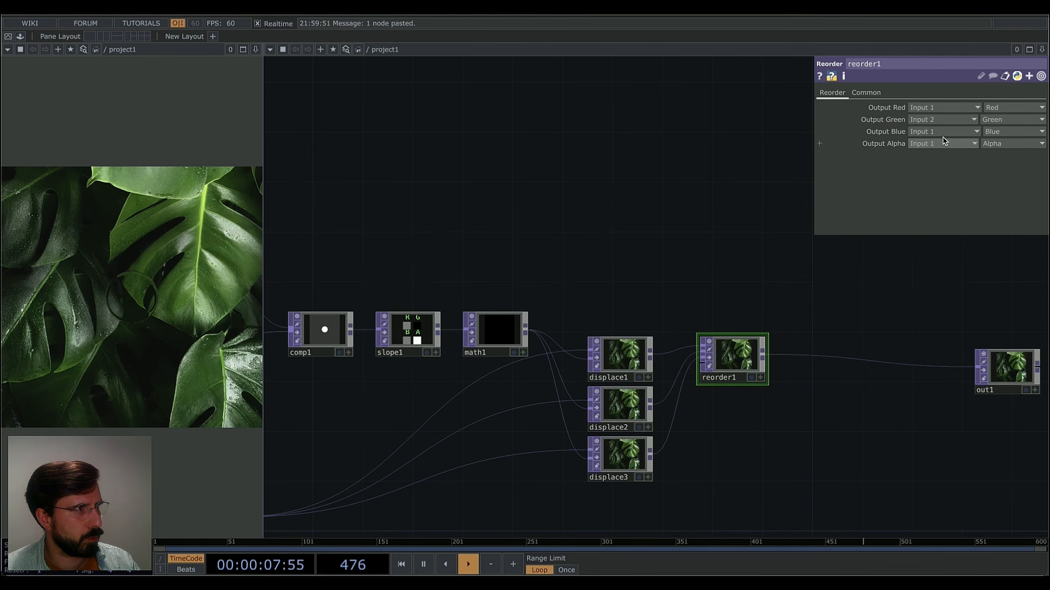
{"action": "left_click", "coordinate": [925, 143]}
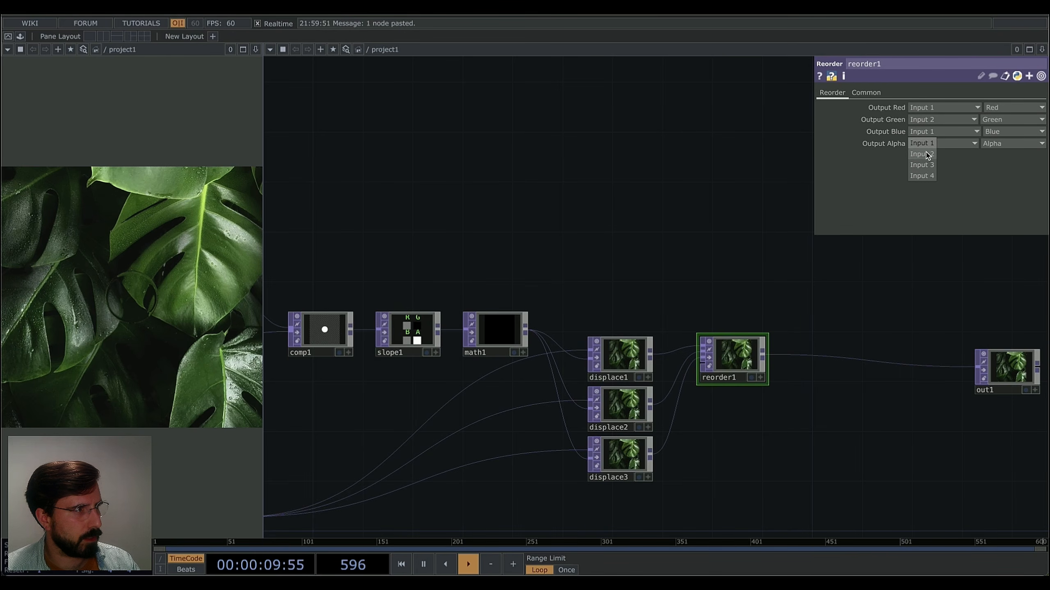
{"action": "left_click", "coordinate": [923, 164]}
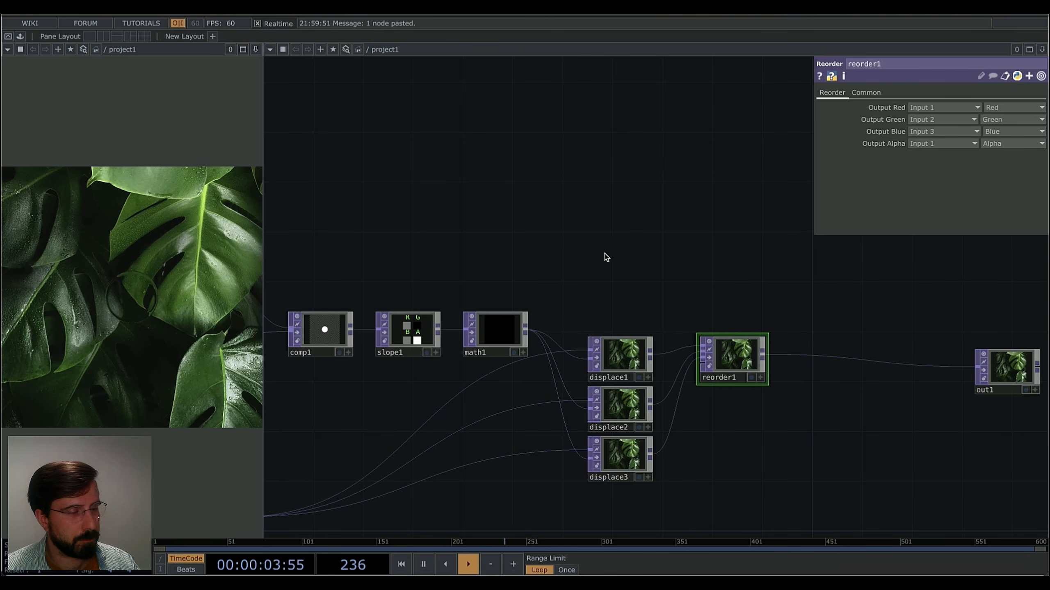
Create a Constant CHOP above the slope and math nodes and extend it to four channels.
{"action": "left_click_drag", "start_coordinate": [605, 256], "coordinate": [692, 241]}
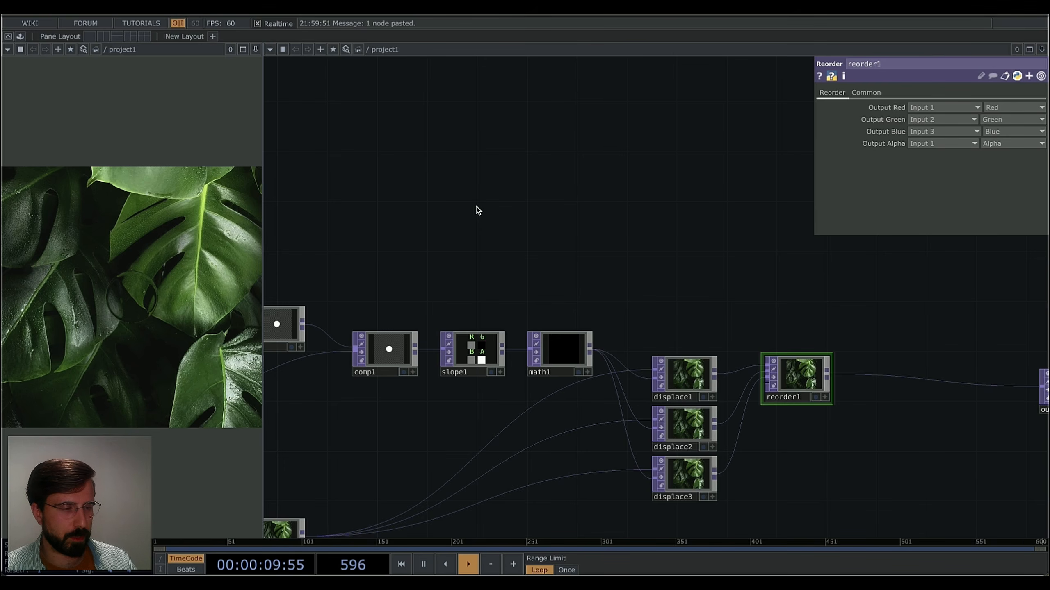
{"action": "key", "text": "Tab"}
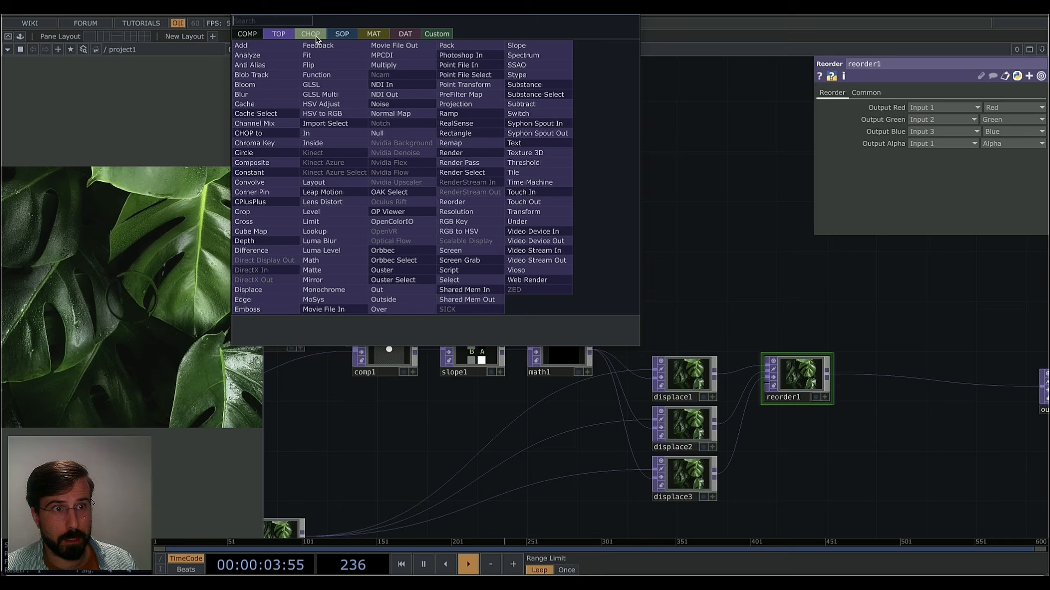
{"action": "left_click", "coordinate": [317, 37]}
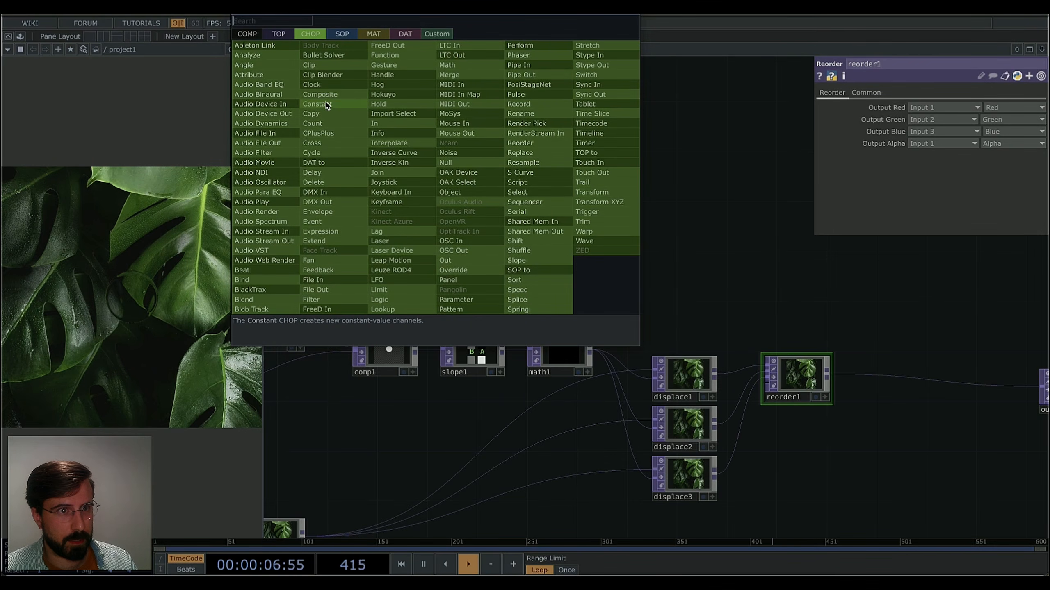
{"action": "left_click", "coordinate": [329, 104]}
{"action": "left_click", "coordinate": [508, 181]}
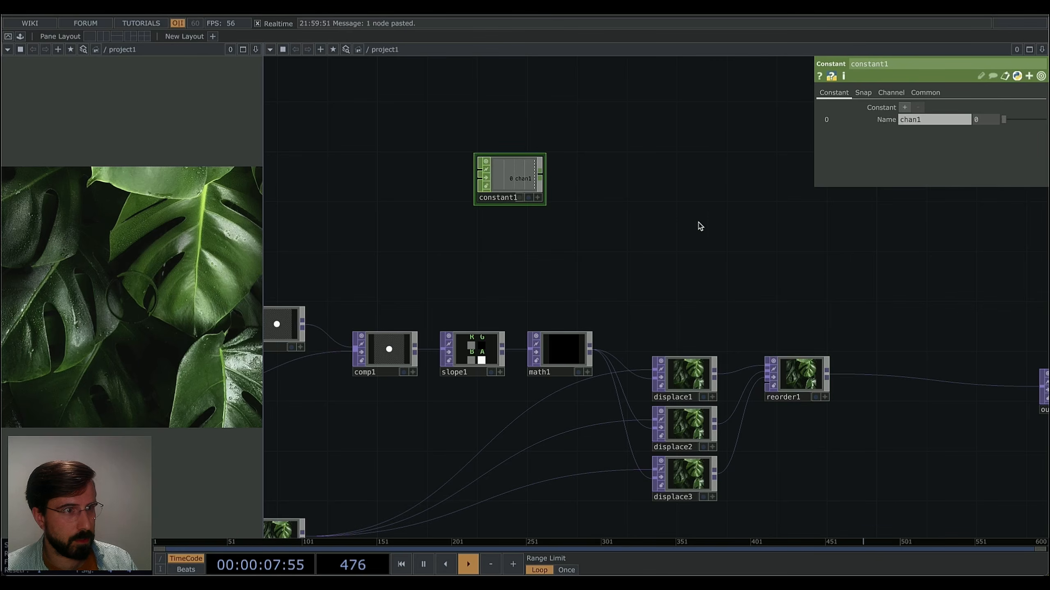
{"action": "left_click", "coordinate": [909, 119]}
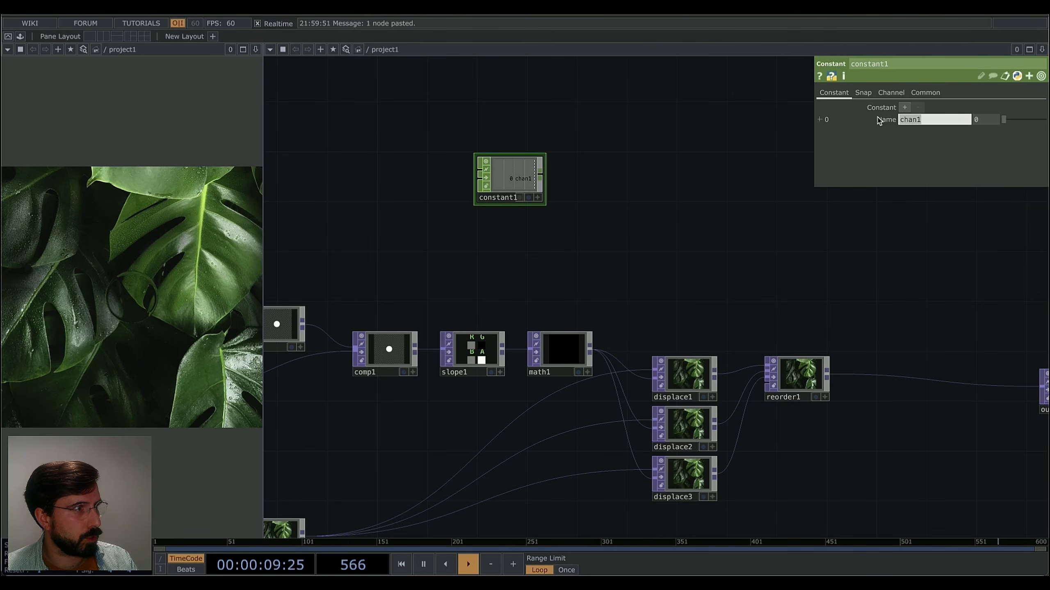
{"action": "left_click", "coordinate": [905, 107]}
{"action": "left_click", "coordinate": [905, 107]}
{"action": "left_click", "coordinate": [904, 107]}
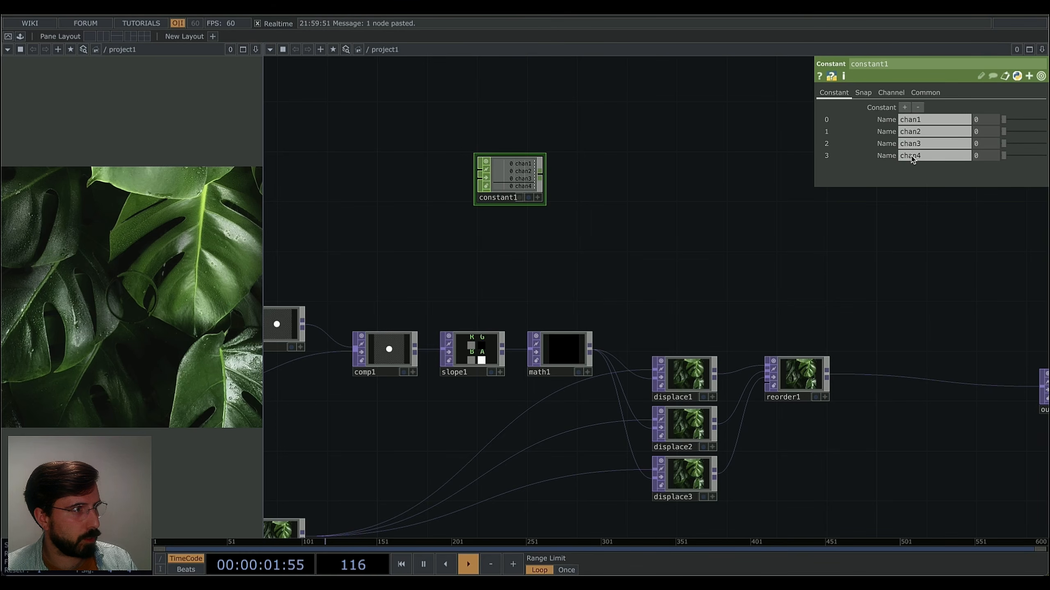
Name the four channels of constant1 r, g, b and global, and set the global channel's value to 1.
{"action": "left_click", "coordinate": [924, 121]}
{"action": "type", "text": "r"}
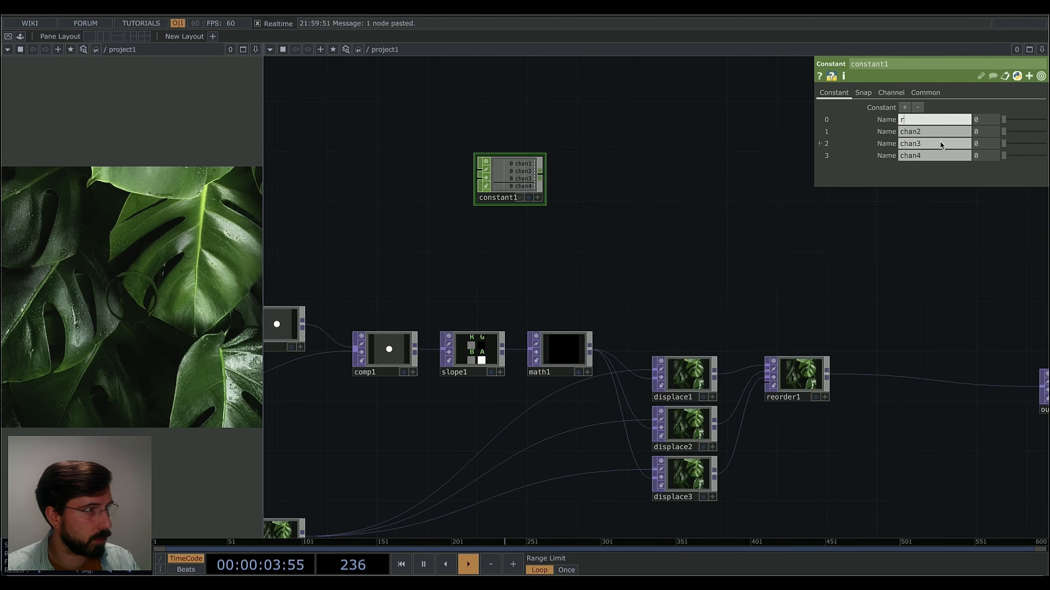
{"action": "key", "text": "Tab"}
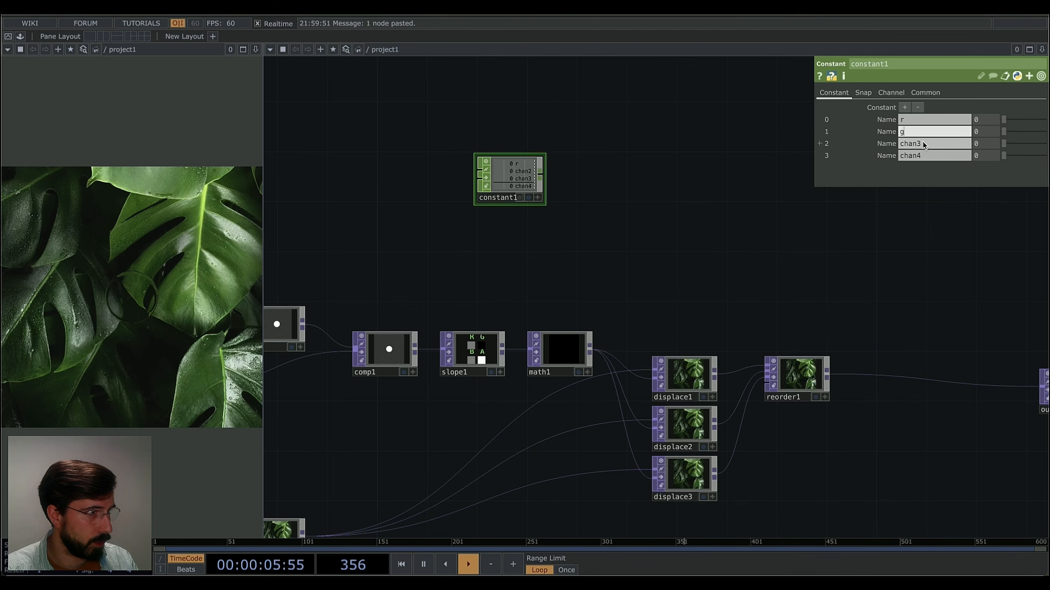
{"action": "type", "text": "g"}
{"action": "key", "text": "Tab"}
{"action": "type", "text": "b"}
{"action": "key", "text": "Tab"}
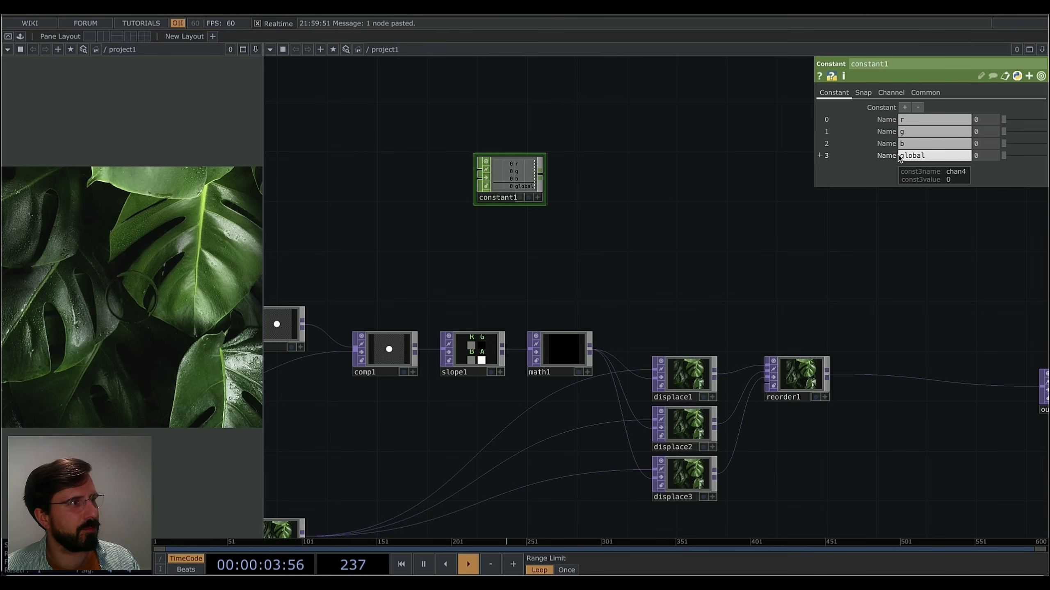
{"action": "type", "text": "global"}
{"action": "left_click_drag", "start_coordinate": [1004, 157], "coordinate": [1046, 156]}
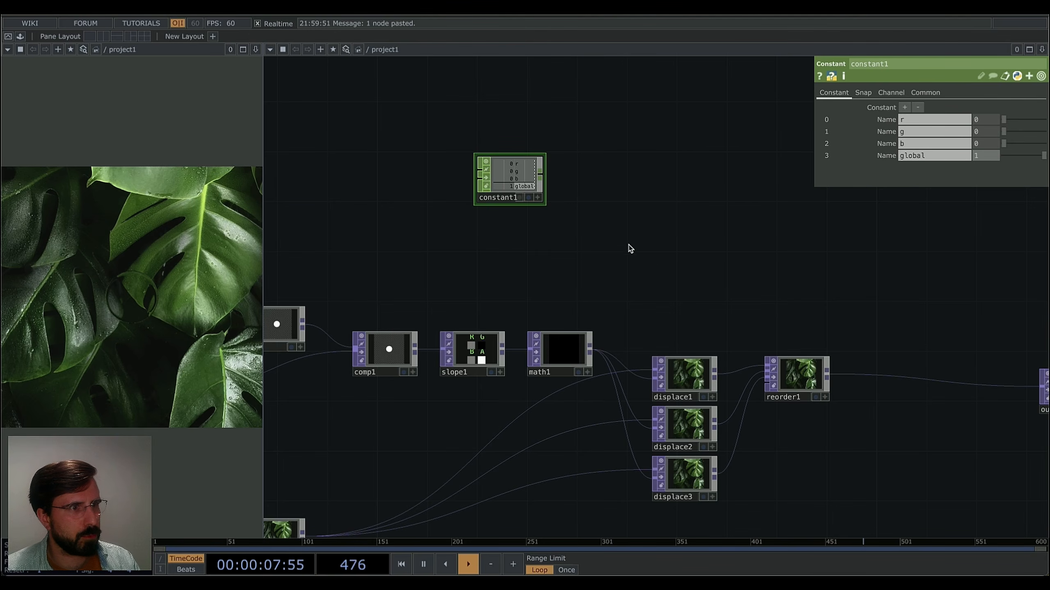
Add a Select CHOP after constant1 and place a duplicate, also fed by constant1, below it.
{"action": "right_click", "coordinate": [540, 176]}
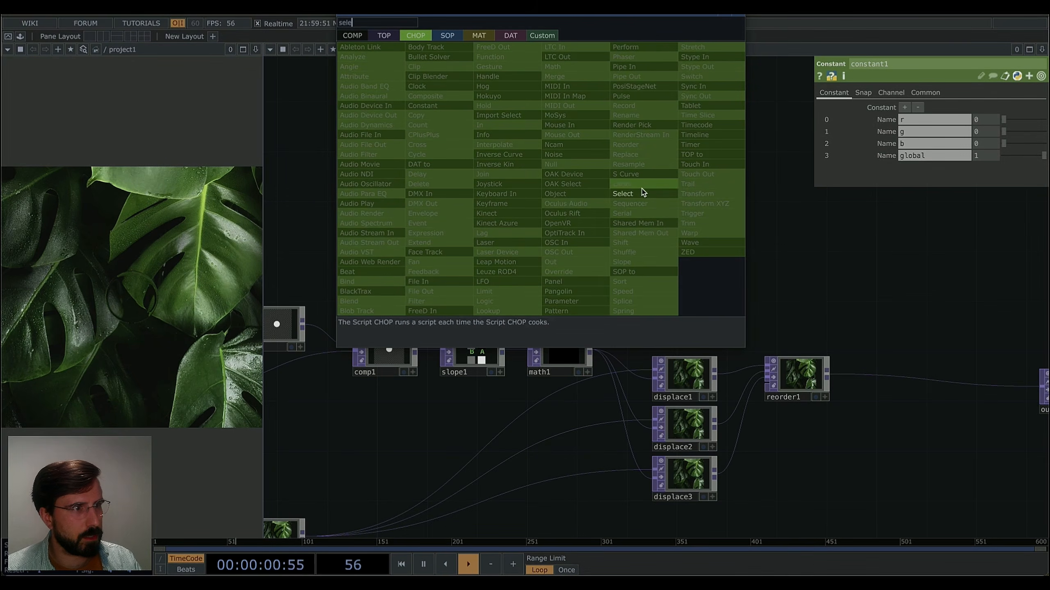
{"action": "left_click", "coordinate": [623, 193]}
{"action": "left_click", "coordinate": [627, 181]}
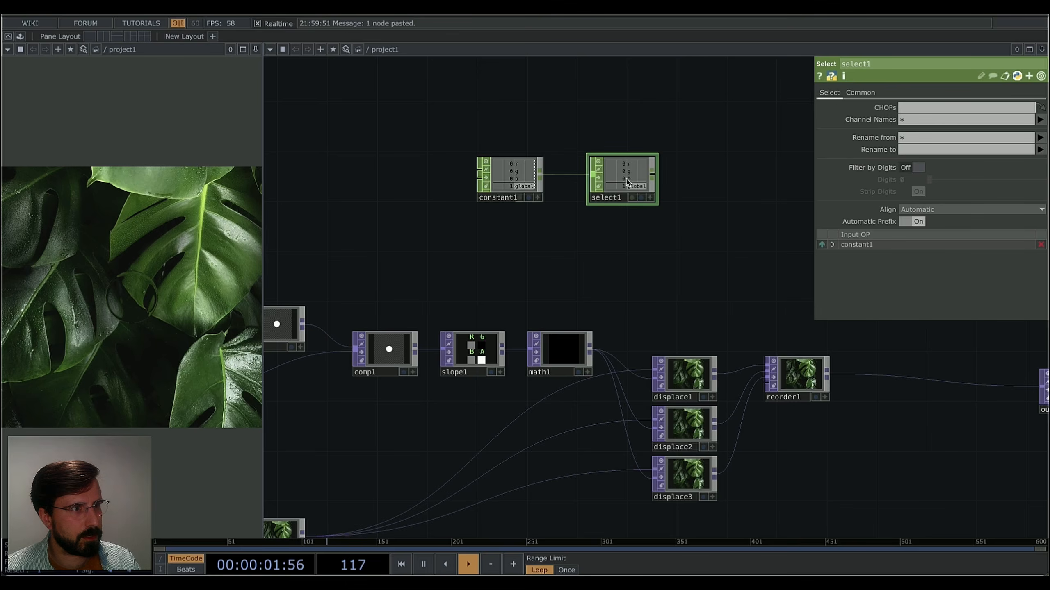
{"action": "key", "text": "ctrl+v"}
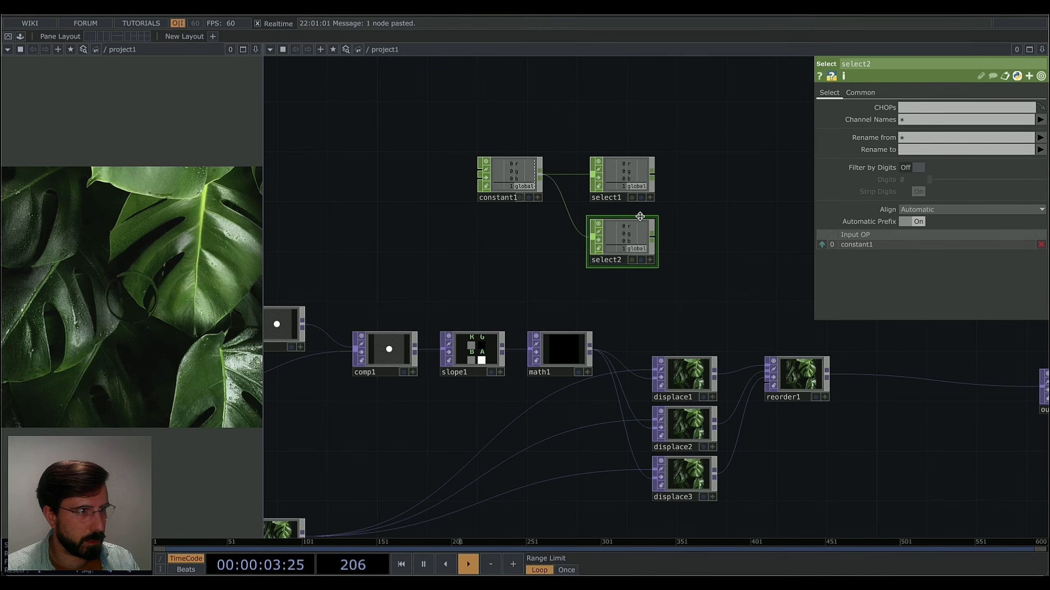
Limit select1's Channel Names to r, g and b.
{"action": "left_click", "coordinate": [636, 178]}
{"action": "left_click", "coordinate": [1039, 120]}
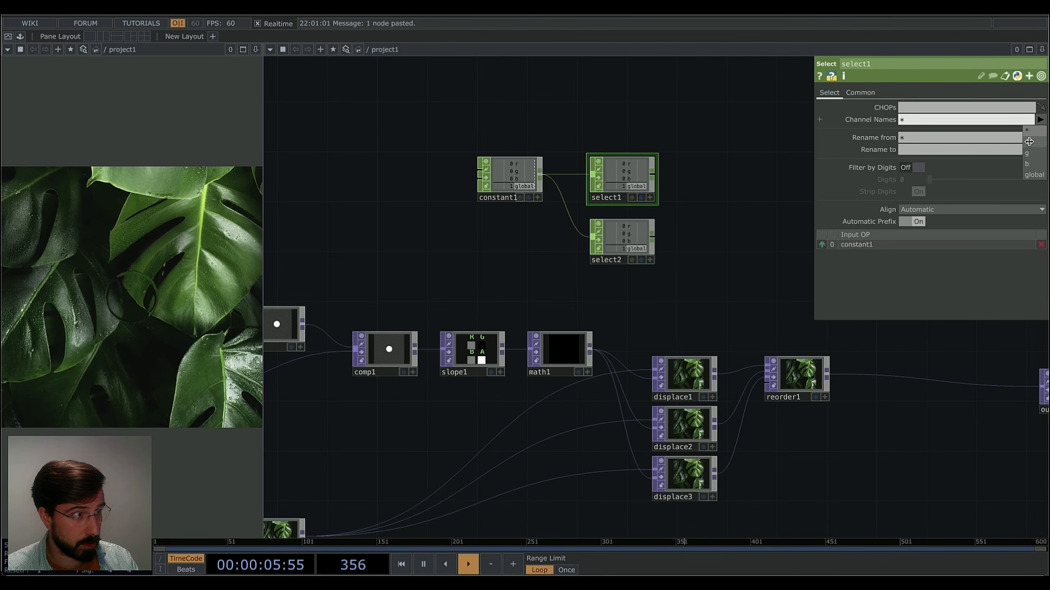
{"action": "left_click", "coordinate": [1037, 131]}
{"action": "left_click", "coordinate": [1040, 119]}
{"action": "left_click", "coordinate": [1033, 152]}
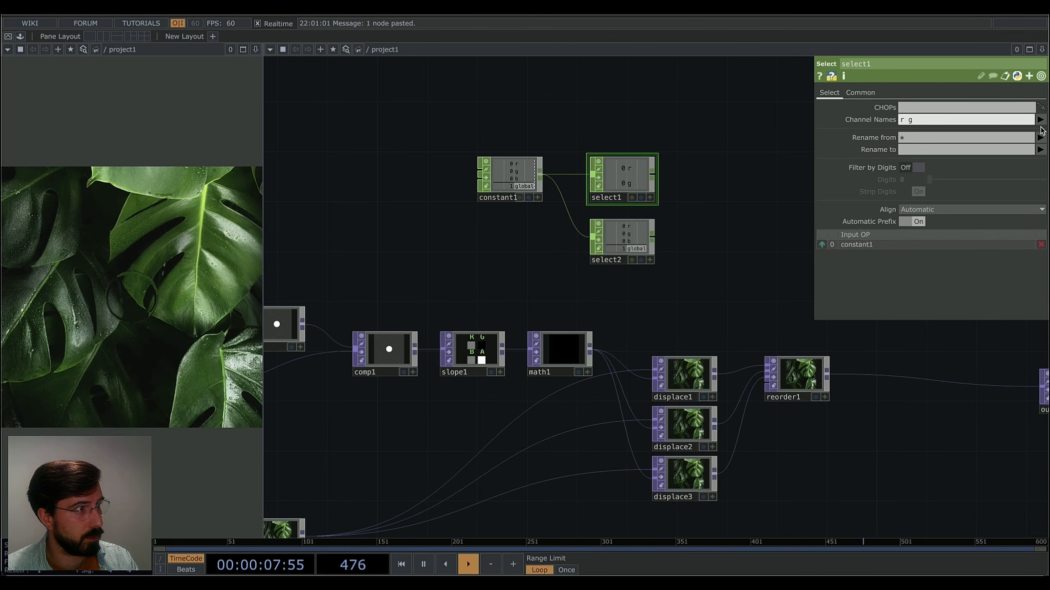
{"action": "left_click", "coordinate": [1040, 119]}
{"action": "left_click", "coordinate": [1033, 164]}
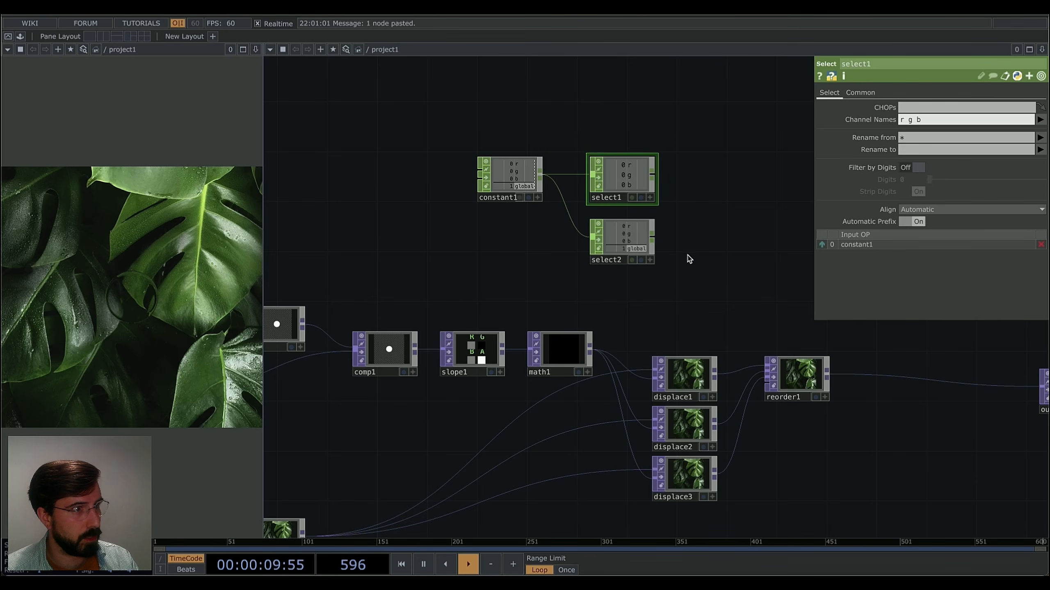
Limit select2's Channel Names to the global channel.
{"action": "left_click", "coordinate": [622, 238]}
{"action": "left_click", "coordinate": [1040, 120]}
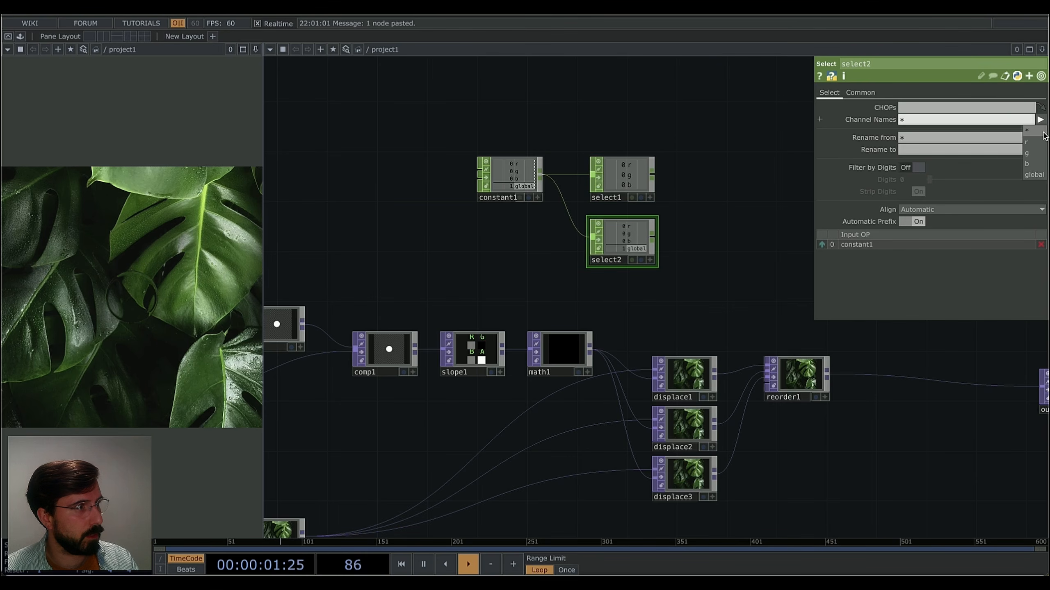
{"action": "left_click", "coordinate": [1033, 176]}
Add a Math CHOP after select1 and connect select2 as its second input.
{"action": "left_click_drag", "start_coordinate": [697, 230], "coordinate": [623, 256]}
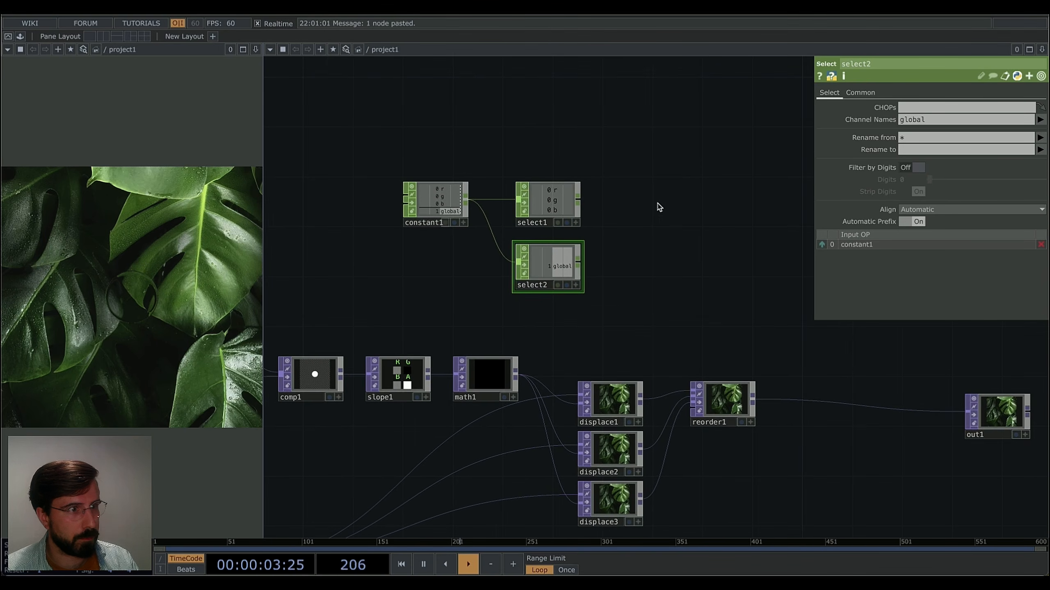
{"action": "right_click", "coordinate": [579, 201]}
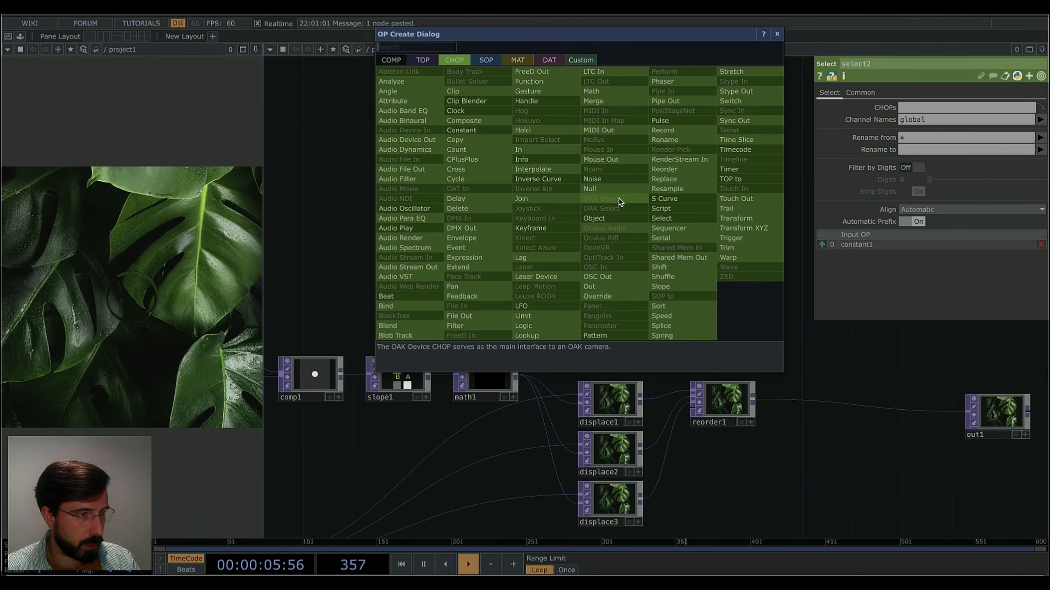
{"action": "type", "text": "math"}
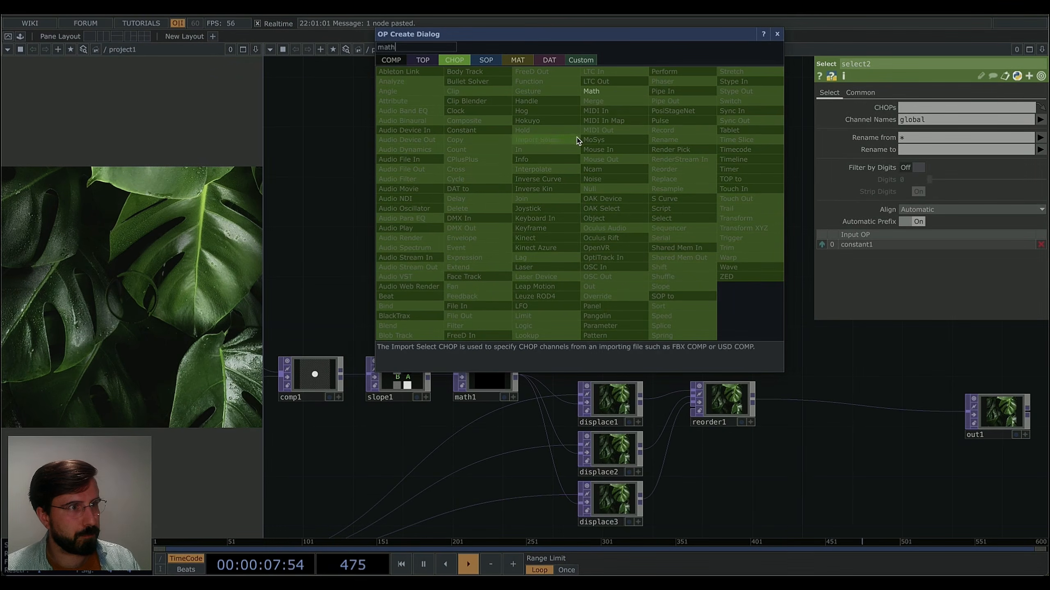
{"action": "left_click", "coordinate": [591, 92]}
{"action": "left_click", "coordinate": [659, 207]}
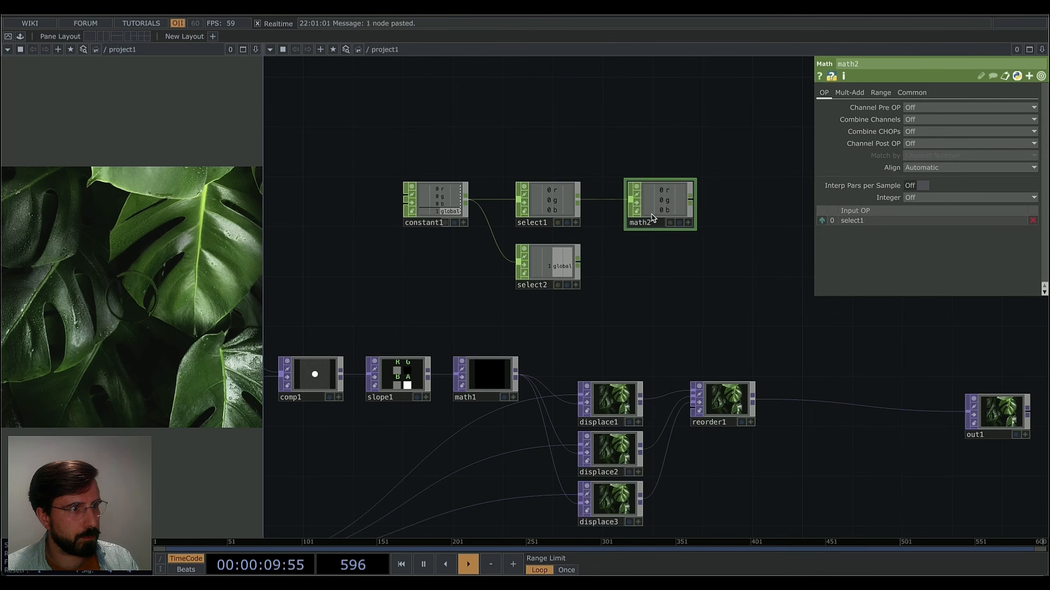
{"action": "left_click_drag", "start_coordinate": [578, 260], "coordinate": [630, 203]}
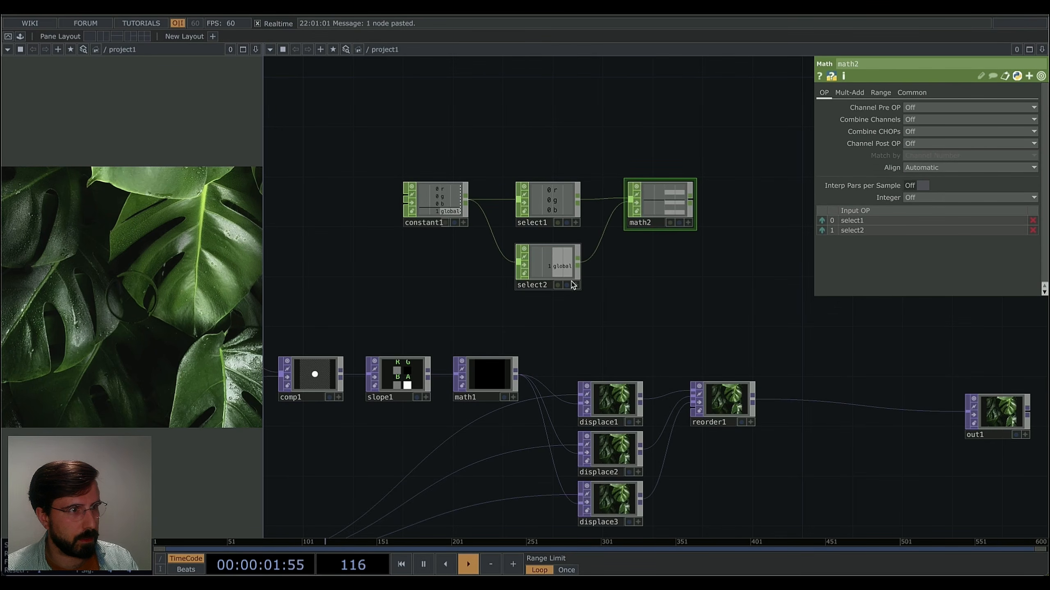
Set the new Math CHOP's Combine CHOPs option to Multiply.
{"action": "scroll", "coordinate": [689, 199], "scroll_direction": "up", "scroll_amount": 3}
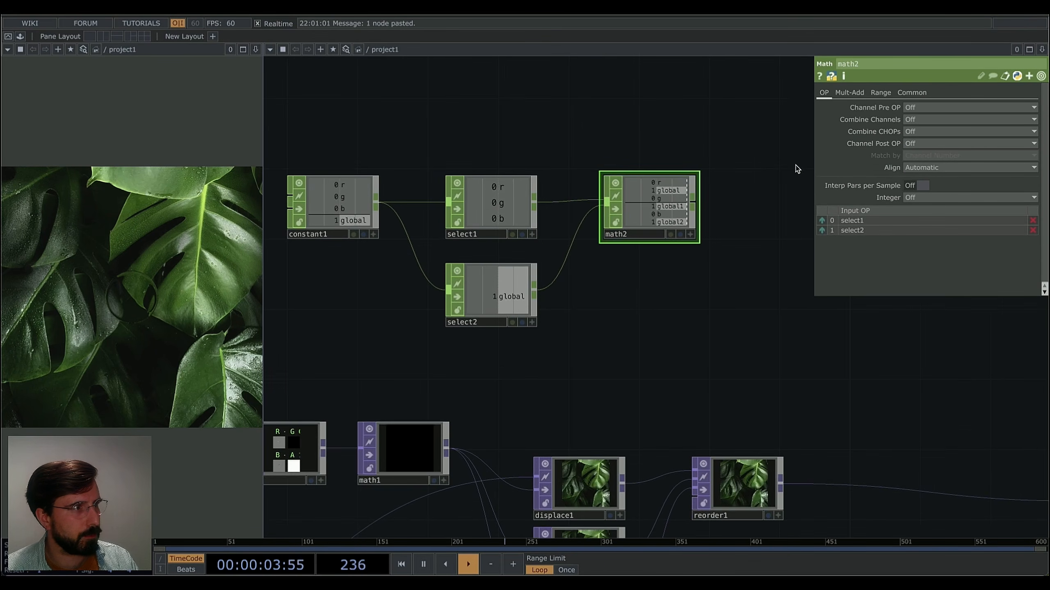
{"action": "scroll", "coordinate": [663, 204], "scroll_direction": "up", "scroll_amount": 2}
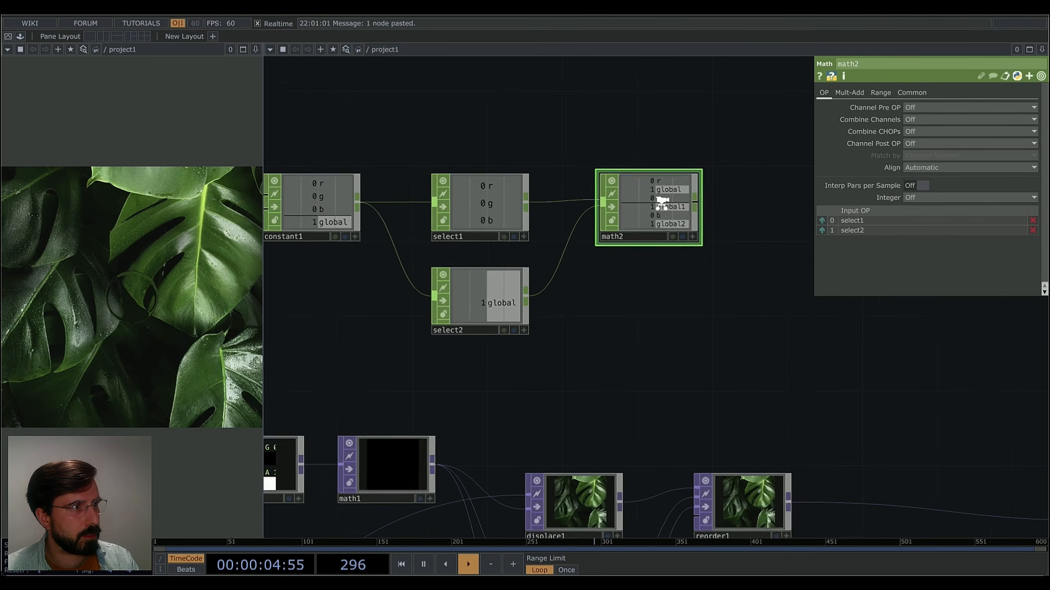
{"action": "left_click", "coordinate": [914, 132]}
{"action": "left_click", "coordinate": [917, 175]}
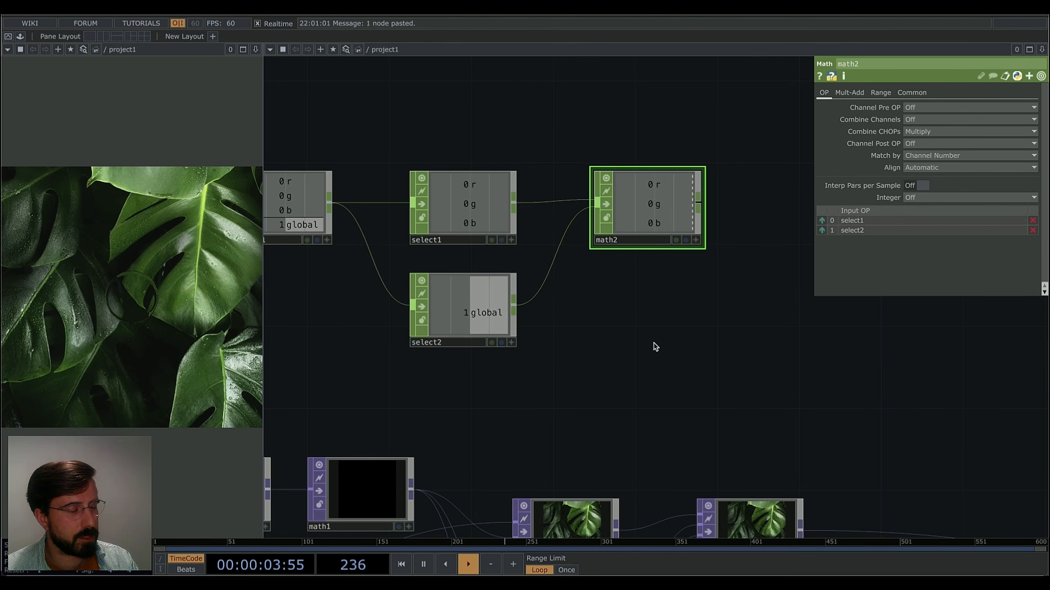
Set the To Range of the math2 CHOP to 1 and 2.
{"action": "left_click", "coordinate": [880, 92]}
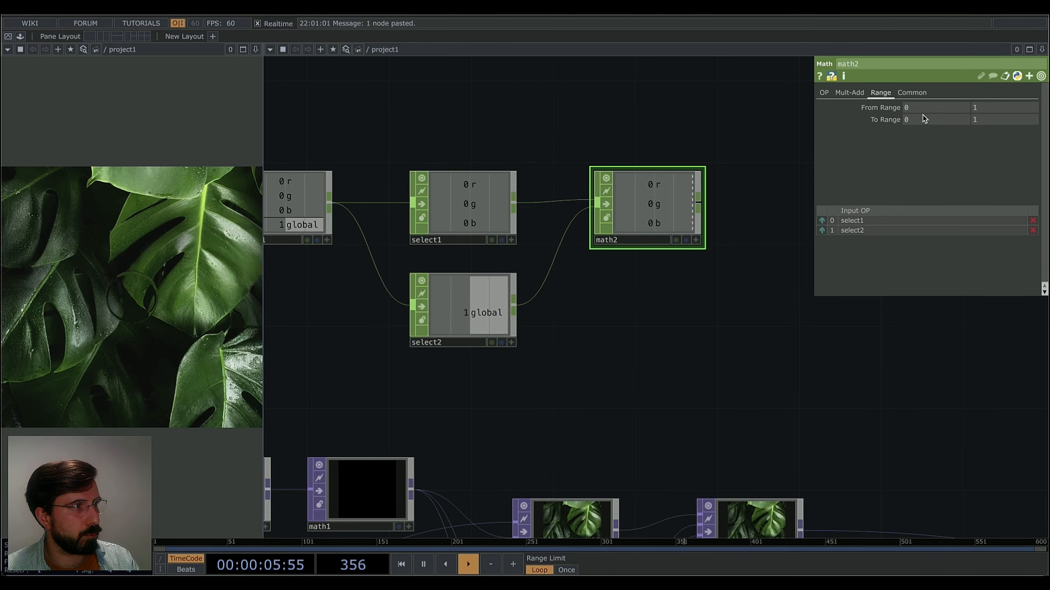
{"action": "left_click", "coordinate": [934, 121]}
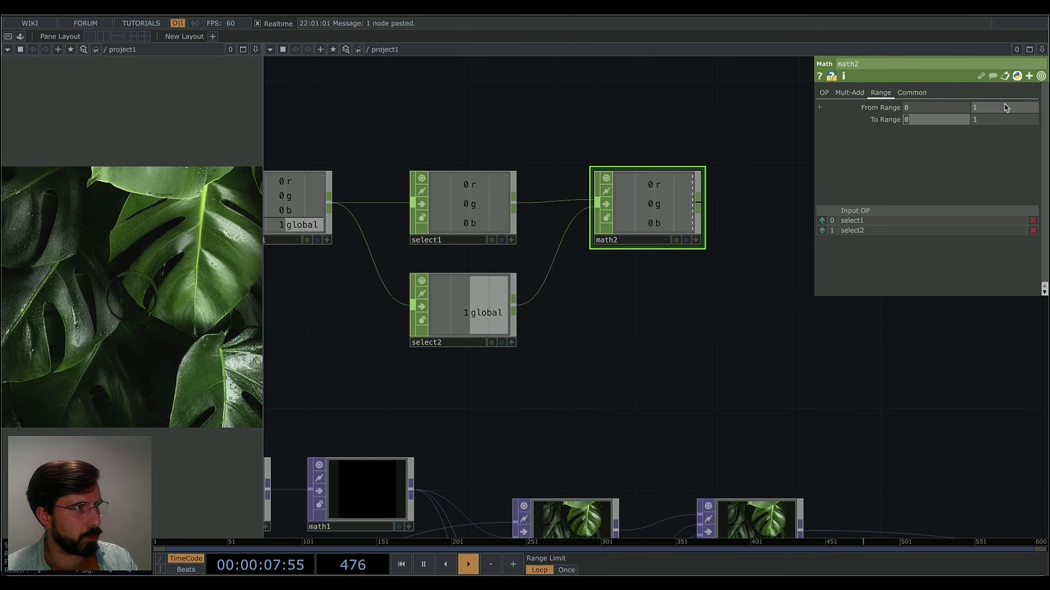
{"action": "type", "text": "1"}
{"action": "key", "text": "Tab"}
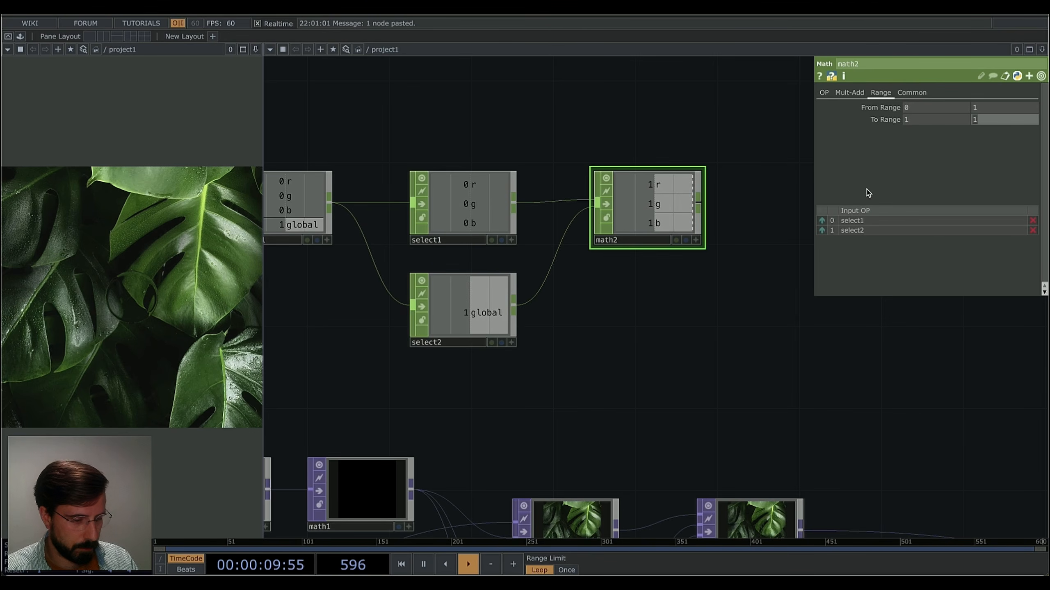
{"action": "key", "text": "Return"}
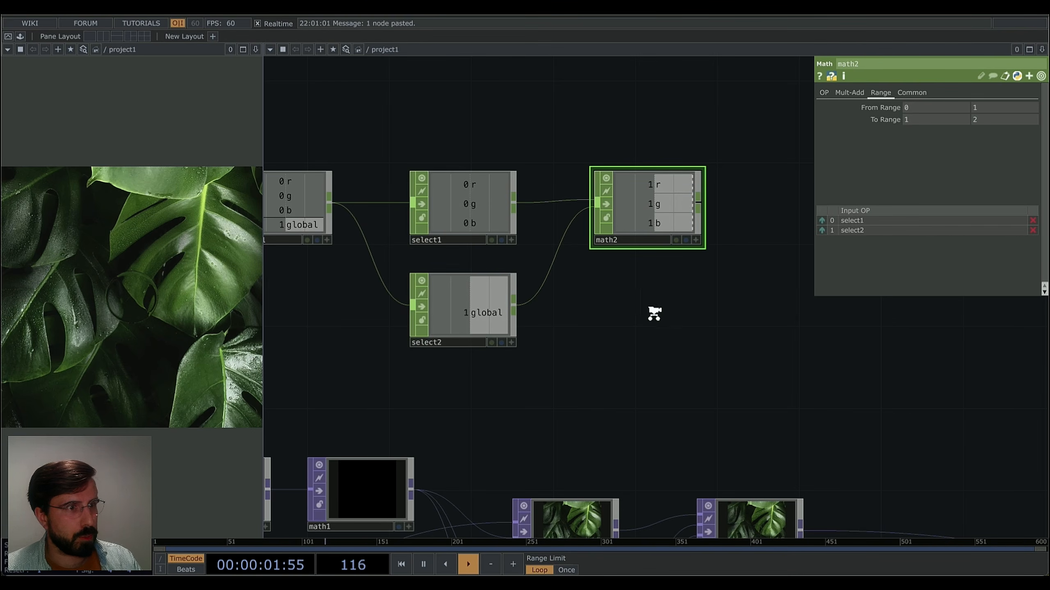
Add a Null CHOP after math2 and make its viewer active.
{"action": "scroll", "coordinate": [654, 313], "scroll_direction": "down", "scroll_amount": 1}
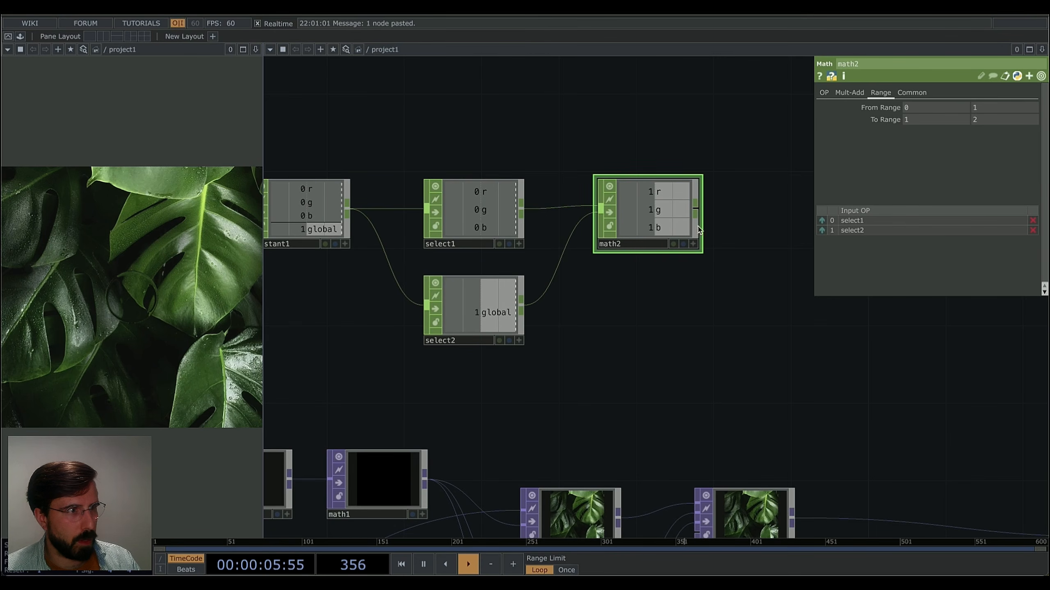
{"action": "right_click", "coordinate": [695, 213]}
{"action": "left_click", "coordinate": [702, 206]}
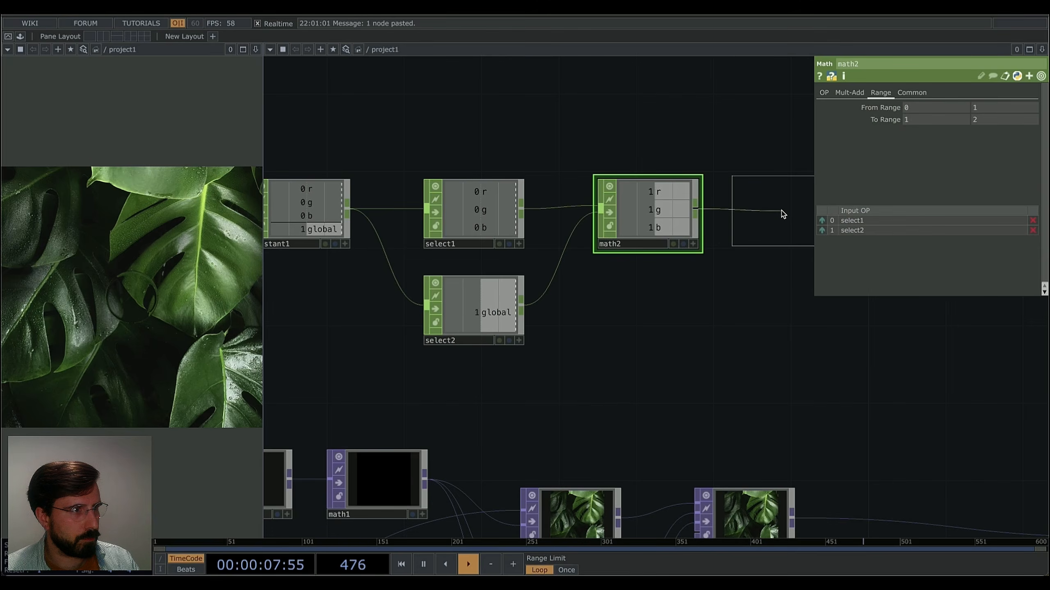
{"action": "left_click", "coordinate": [783, 214]}
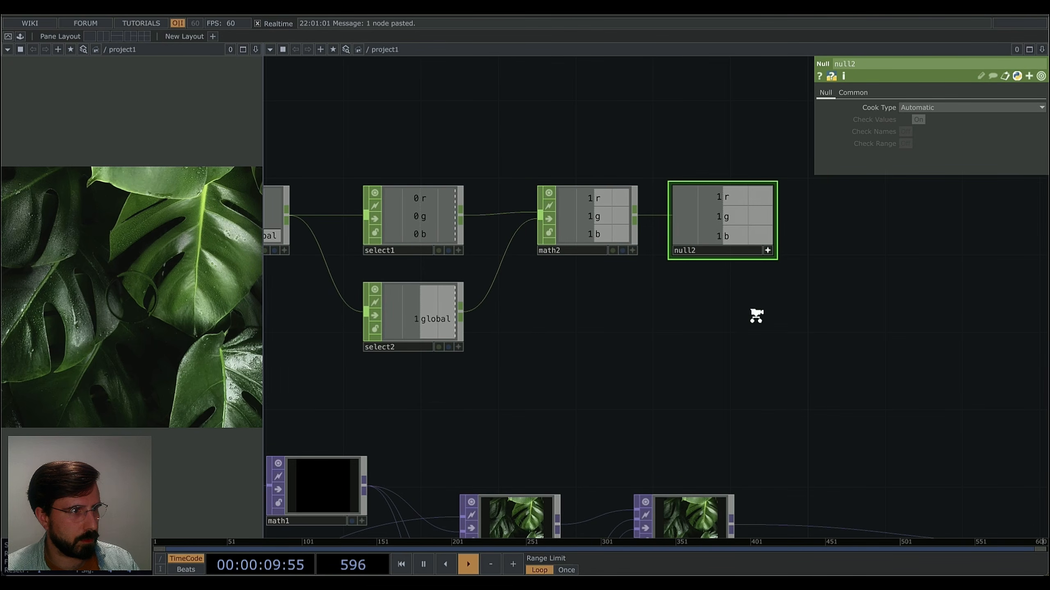
Set constant1's channel values to 0.12 for r, 0.26 for g and 0.43 for b.
{"action": "scroll", "coordinate": [756, 315], "scroll_direction": "down", "scroll_amount": 3}
{"action": "left_click", "coordinate": [453, 206]}
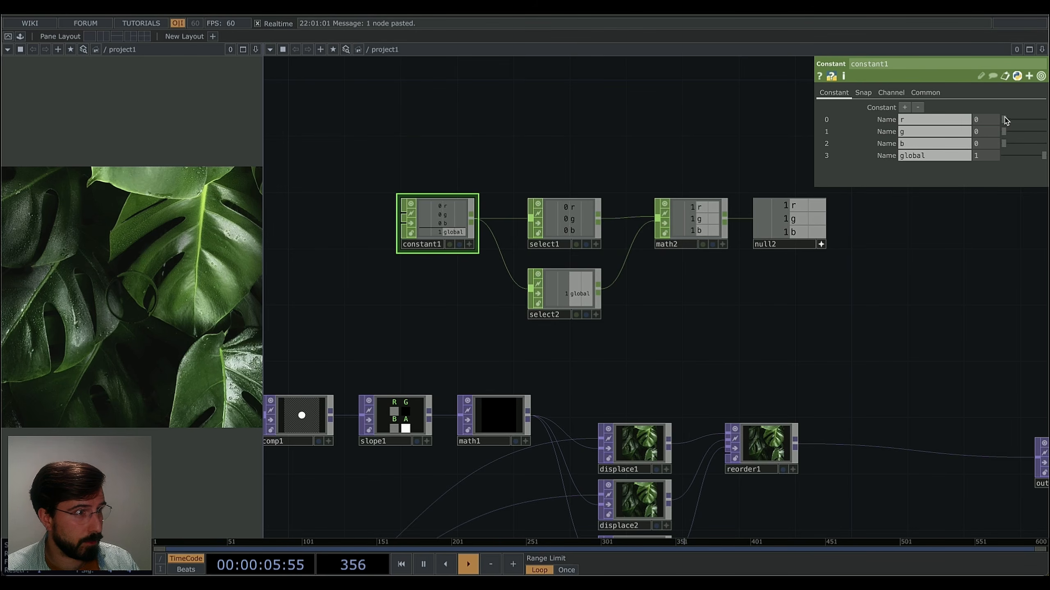
{"action": "left_click_drag", "start_coordinate": [1005, 120], "coordinate": [1009, 121]}
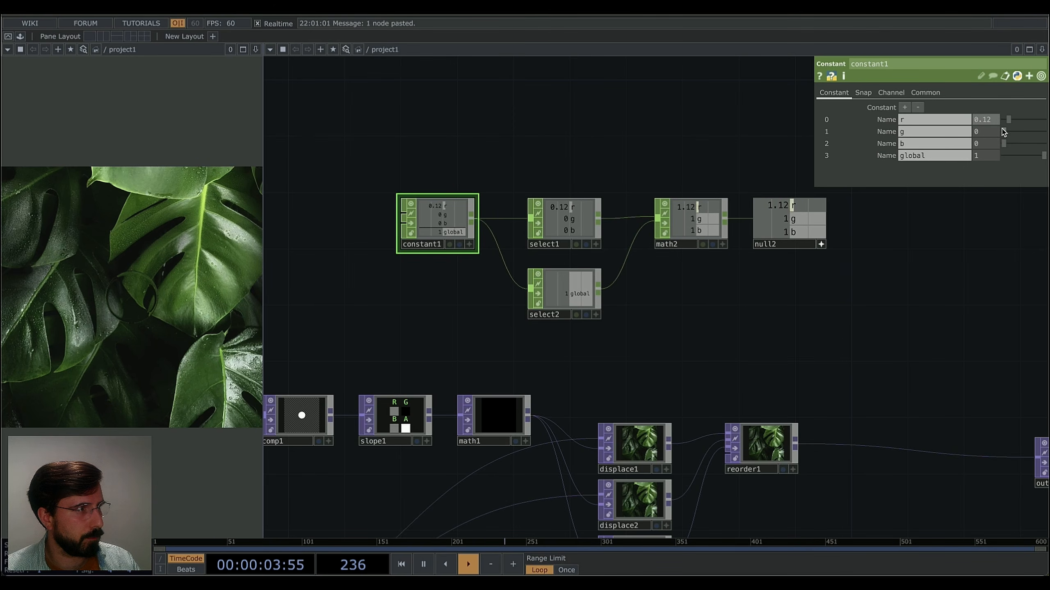
{"action": "left_click_drag", "start_coordinate": [1004, 132], "coordinate": [1023, 145]}
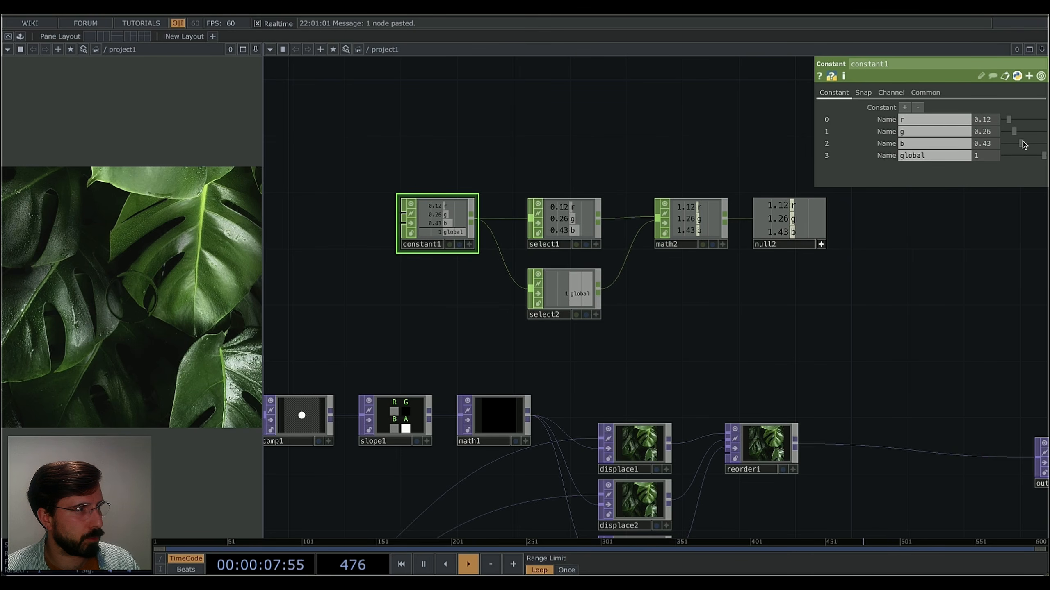
Try constant1's global channel at low values such as 0.05 and 0.09, and return it to 1.
{"action": "left_click_drag", "start_coordinate": [808, 284], "coordinate": [556, 253]}
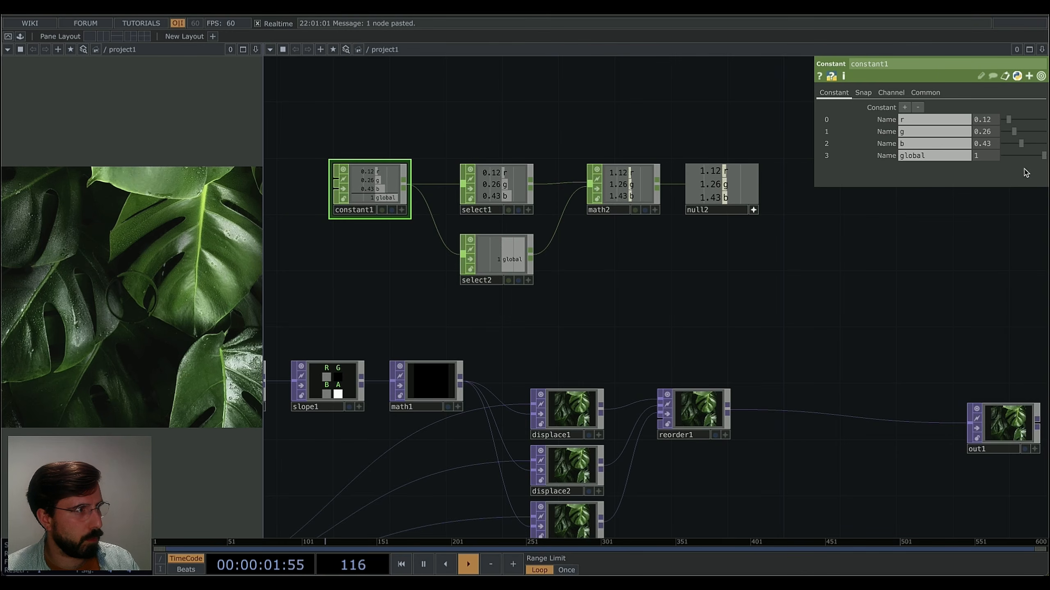
{"action": "left_click_drag", "start_coordinate": [1042, 159], "coordinate": [1008, 167]}
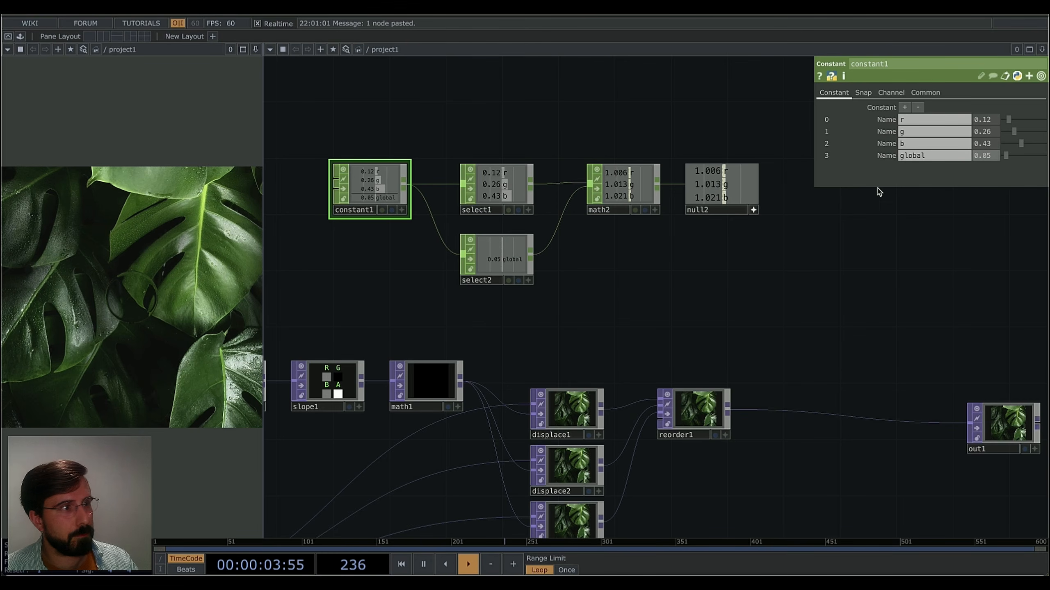
{"action": "left_click_drag", "start_coordinate": [1009, 154], "coordinate": [1008, 157]}
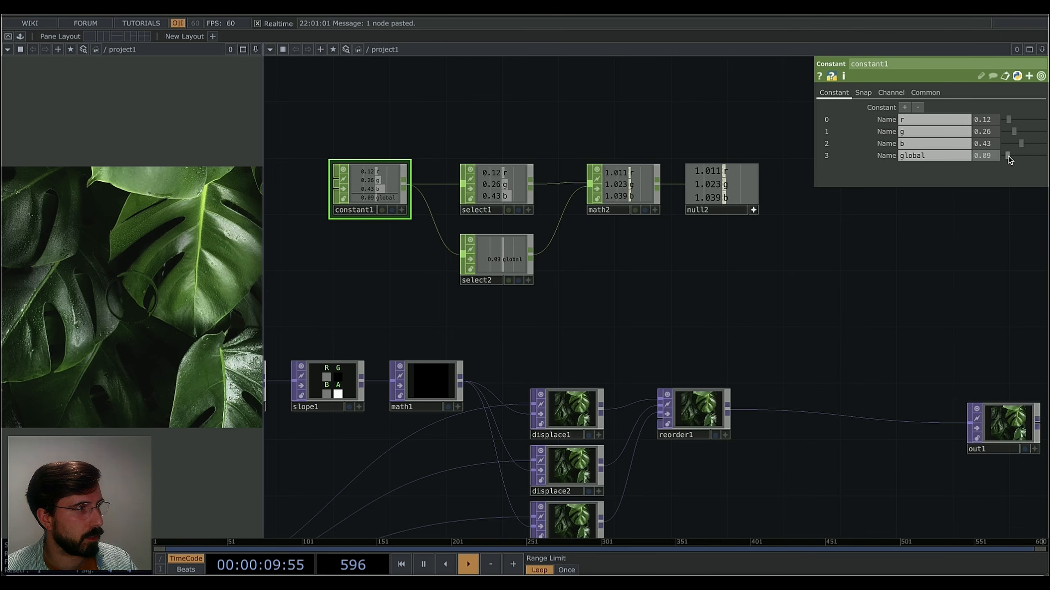
{"action": "left_click_drag", "start_coordinate": [1012, 156], "coordinate": [1045, 159]}
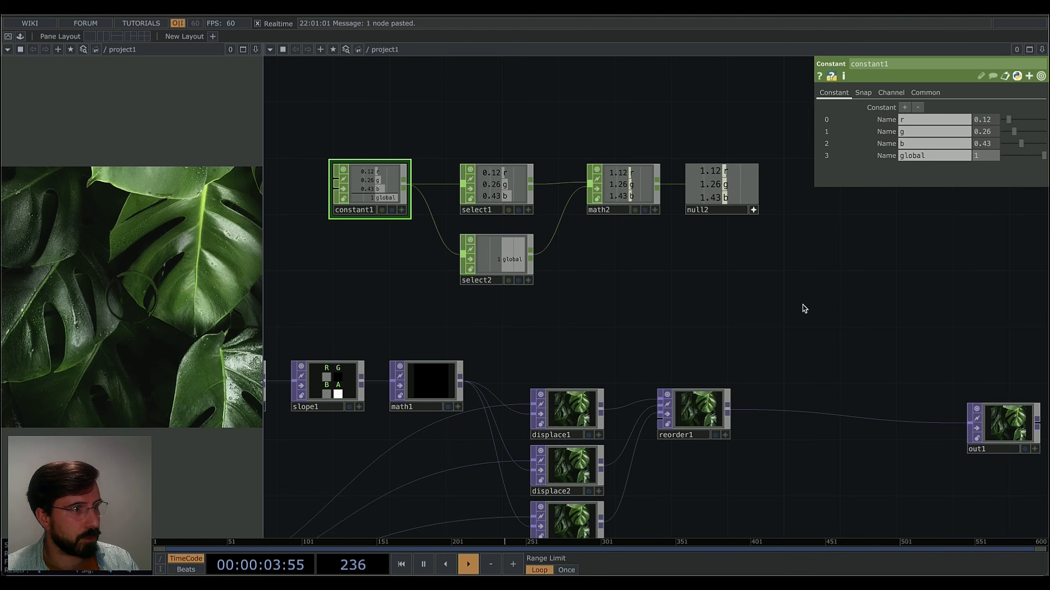
Link both Displace Weight values of displace1 to null2's r channel as a CHOP Reference.
{"action": "left_click_drag", "start_coordinate": [691, 303], "coordinate": [661, 327]}
{"action": "left_click", "coordinate": [647, 341]}
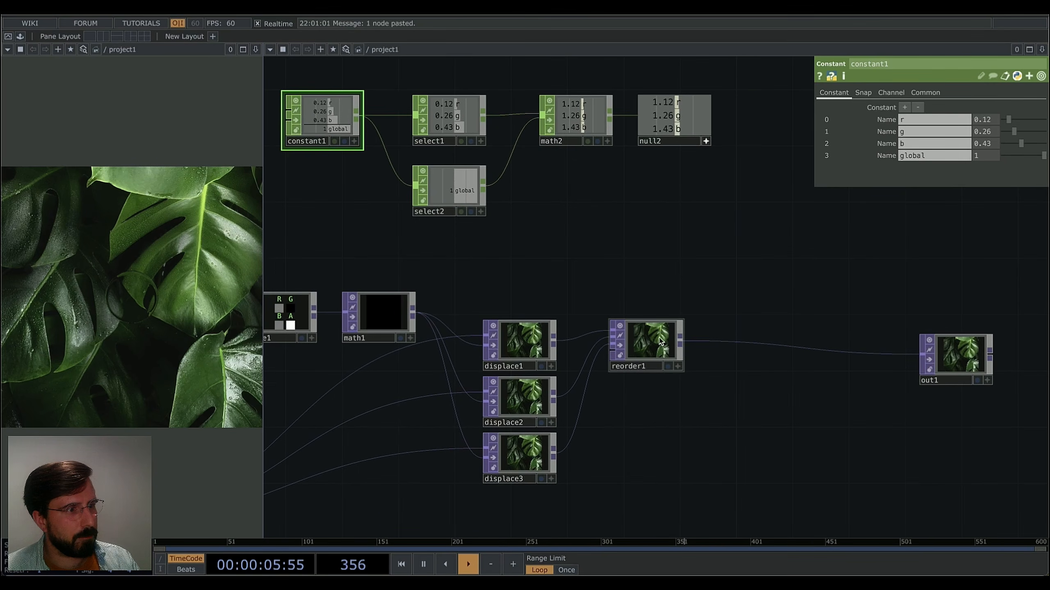
{"action": "left_click", "coordinate": [506, 337]}
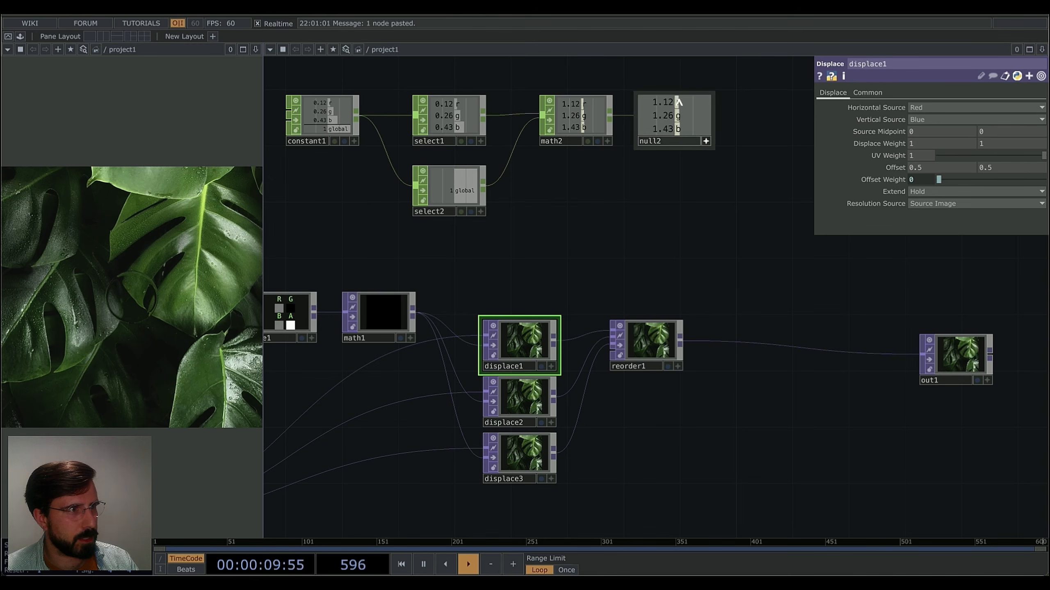
{"action": "left_click_drag", "start_coordinate": [674, 105], "coordinate": [869, 145]}
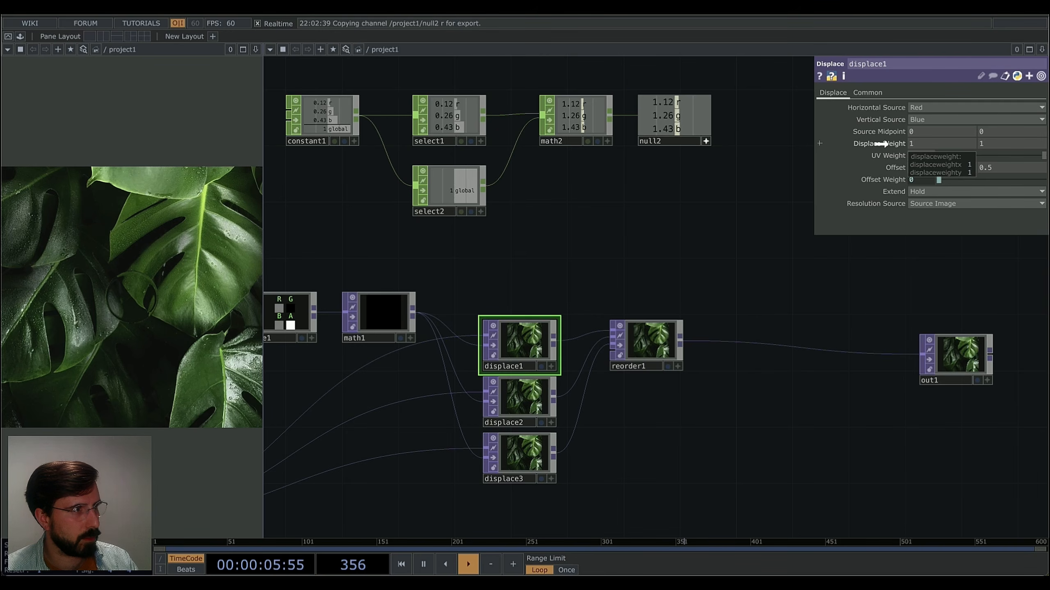
{"action": "left_click_drag", "start_coordinate": [882, 144], "coordinate": [883, 145]}
{"action": "left_click", "coordinate": [918, 165]}
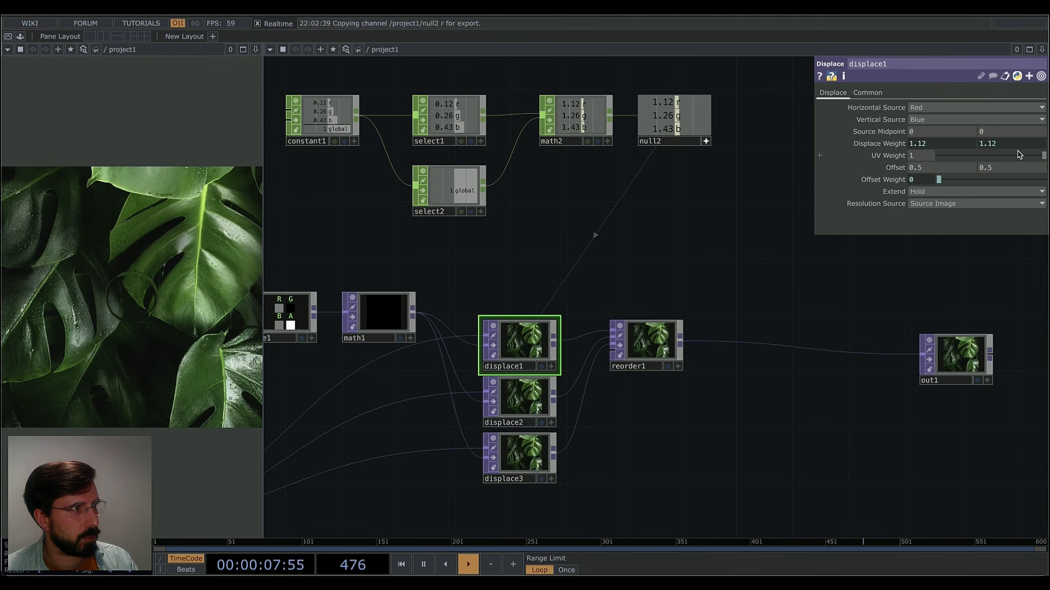
Link both Displace Weight values of displace2 to null2's g channel as a CHOP Reference.
{"action": "left_click", "coordinate": [529, 403]}
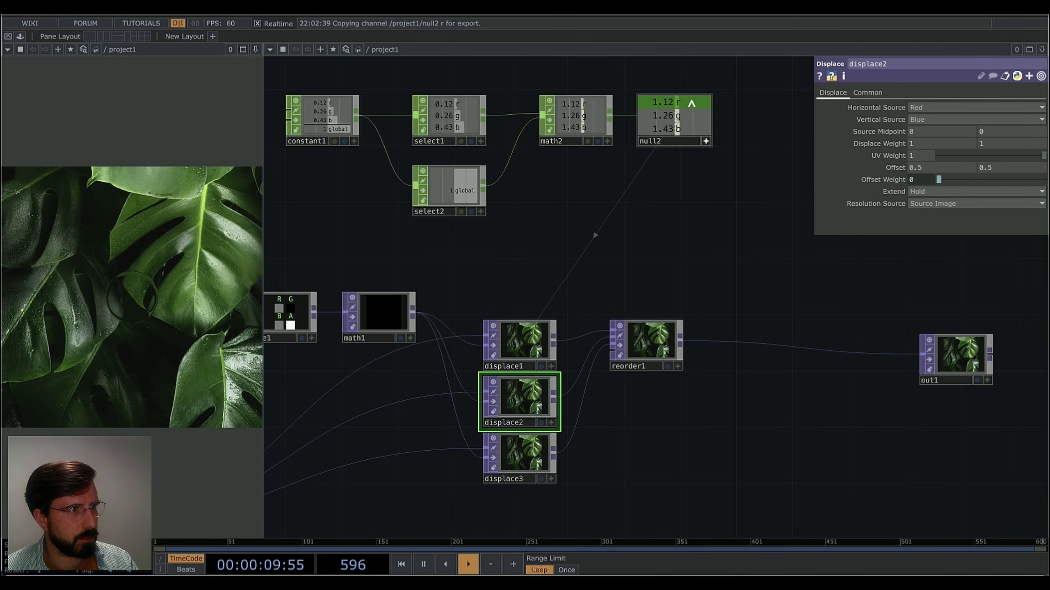
{"action": "left_click_drag", "start_coordinate": [673, 119], "coordinate": [905, 149]}
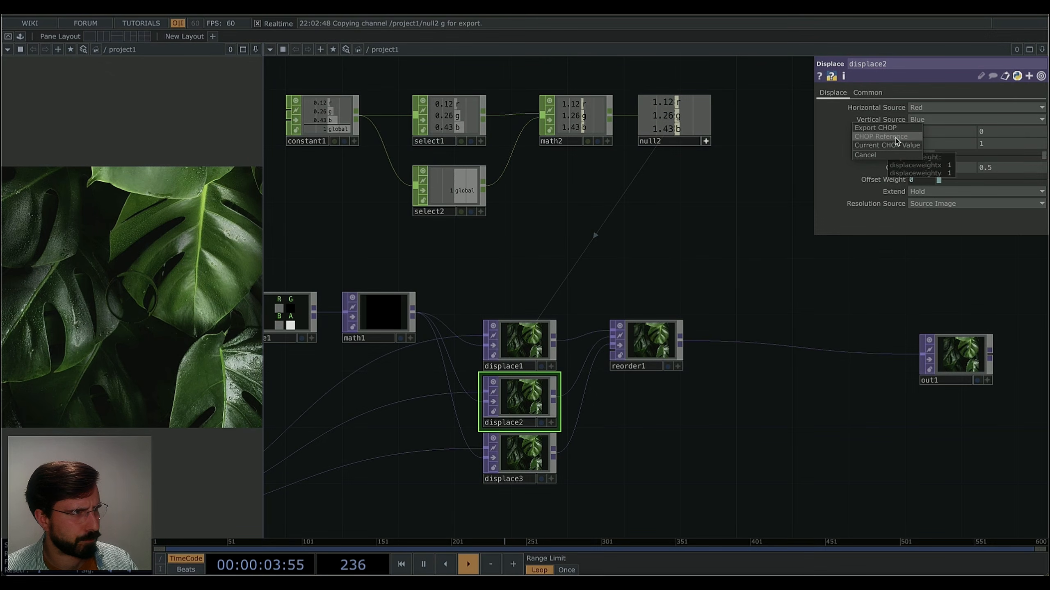
{"action": "left_click", "coordinate": [917, 165]}
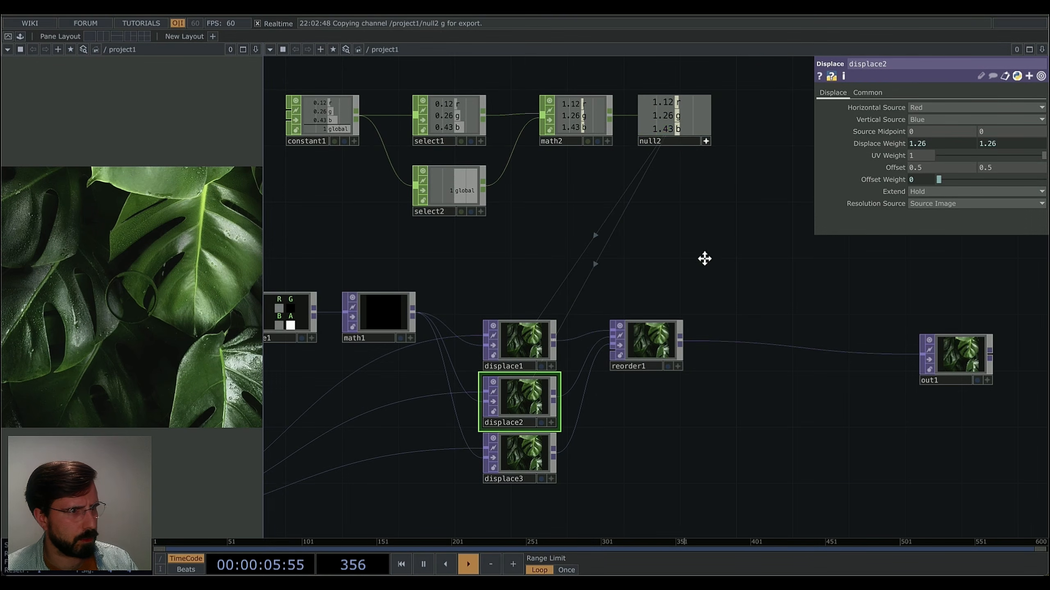
Link both Displace Weight values of displace3 to null2's b channel as a CHOP Reference.
{"action": "scroll", "coordinate": [509, 438], "scroll_direction": "down", "scroll_amount": 3}
{"action": "left_click", "coordinate": [534, 414]}
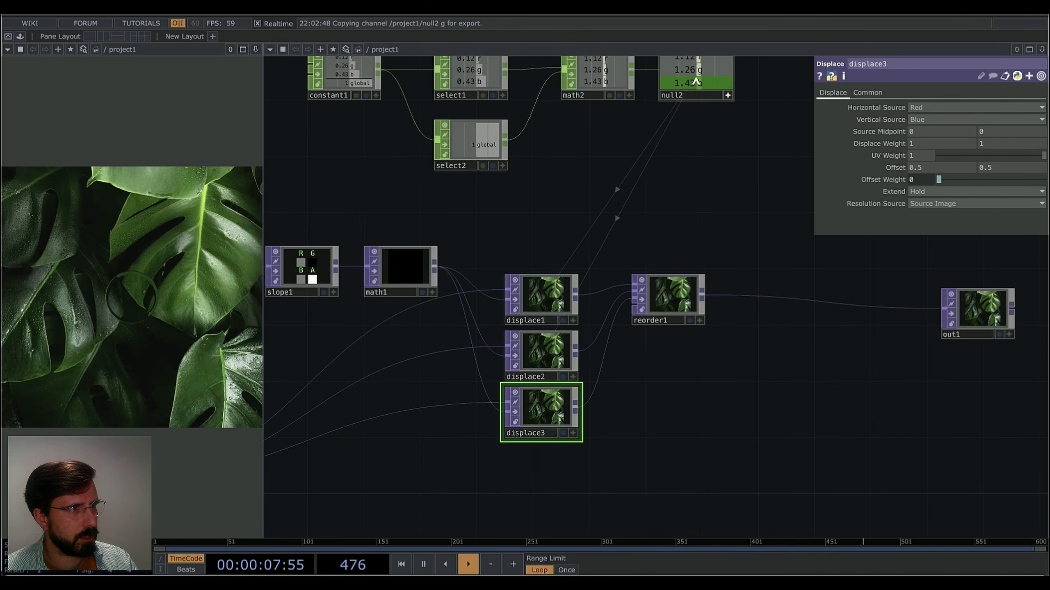
{"action": "left_click_drag", "start_coordinate": [698, 84], "coordinate": [894, 145]}
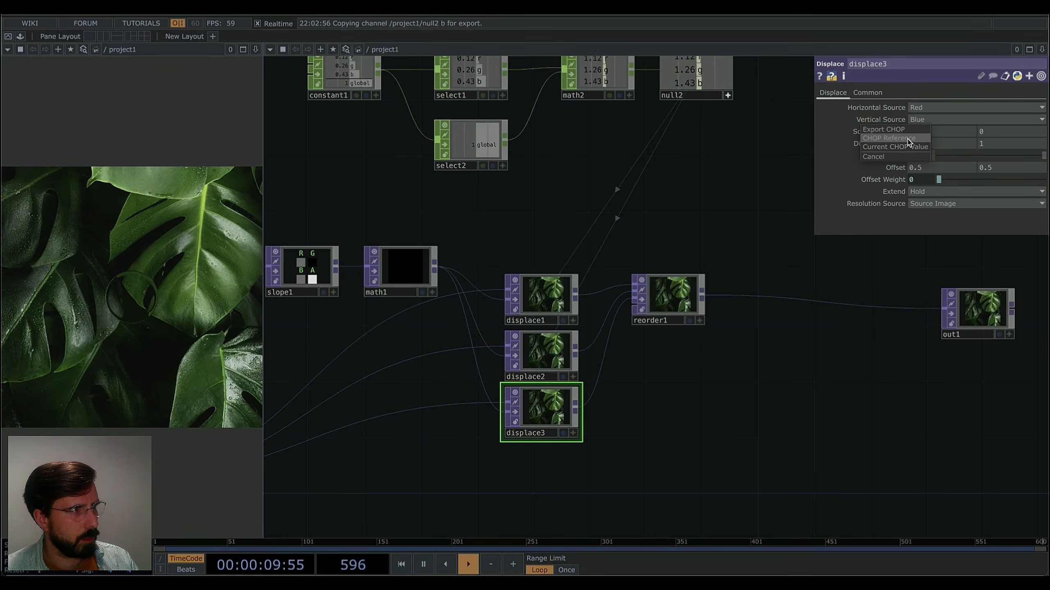
{"action": "left_click", "coordinate": [910, 144]}
{"action": "scroll", "coordinate": [803, 370], "scroll_direction": "right", "scroll_amount": 4}
{"action": "scroll", "coordinate": [724, 363], "scroll_direction": "up", "scroll_amount": 3}
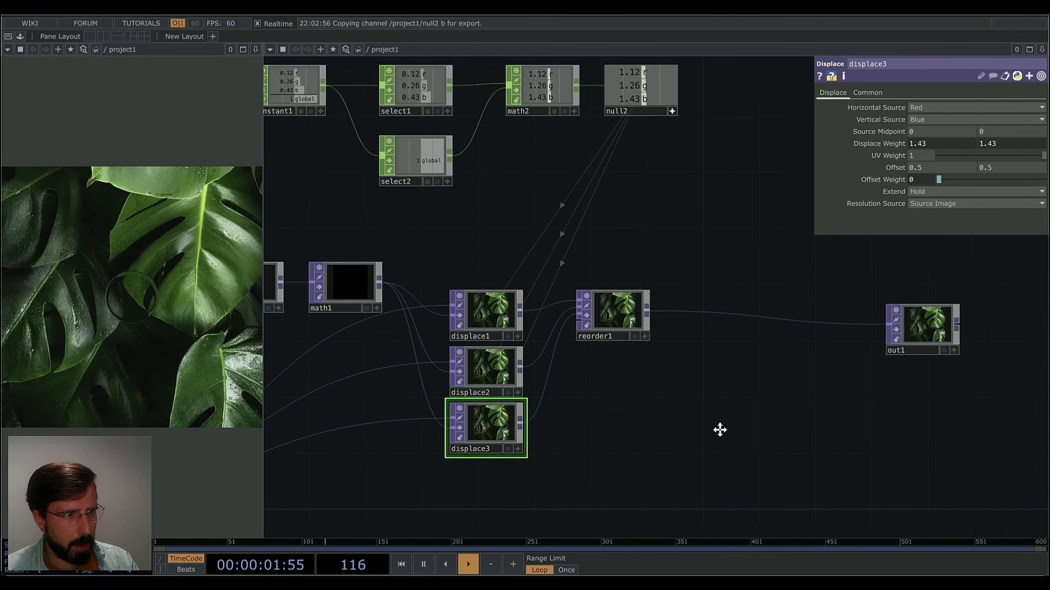
Set constant1's channel values to 0.3 for r, 0.44 for g and 0.66 for b.
{"action": "scroll", "coordinate": [750, 436], "scroll_direction": "left", "scroll_amount": 3}
{"action": "scroll", "coordinate": [750, 435], "scroll_direction": "down", "scroll_amount": 2}
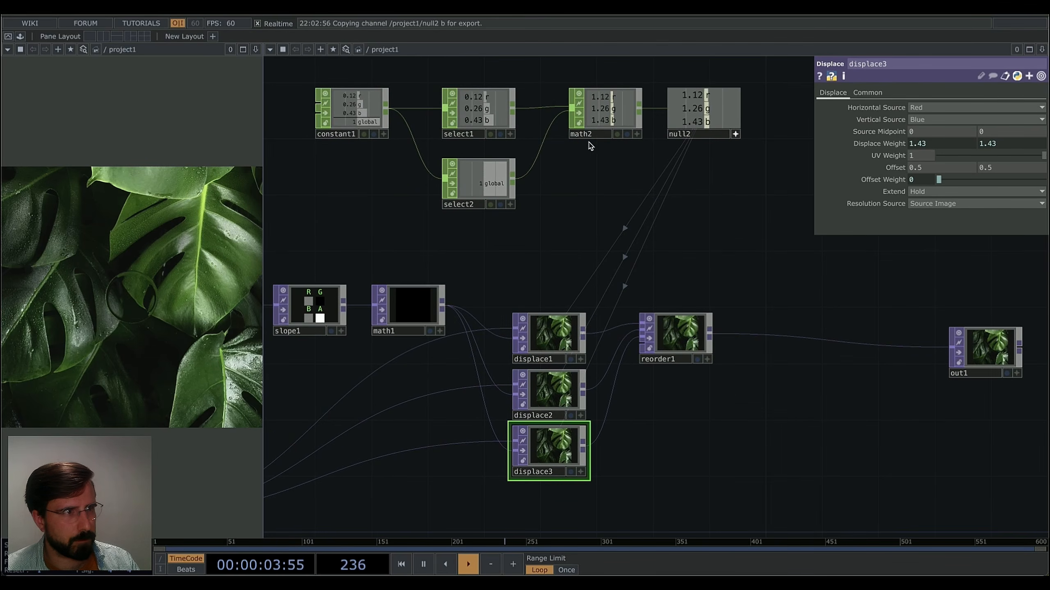
{"action": "left_click", "coordinate": [364, 120]}
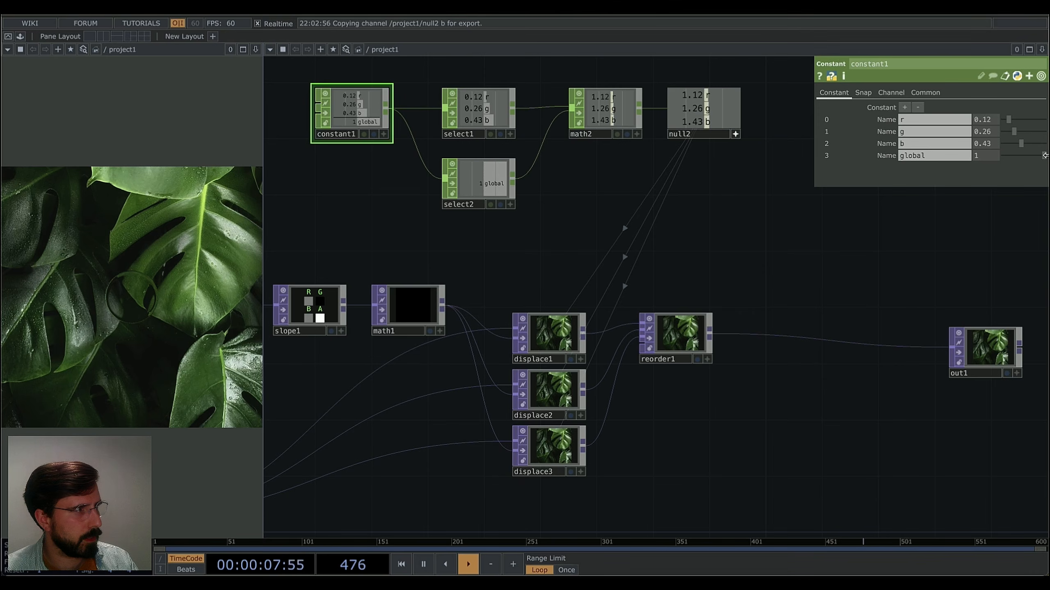
{"action": "left_click_drag", "start_coordinate": [1021, 143], "coordinate": [1015, 119]}
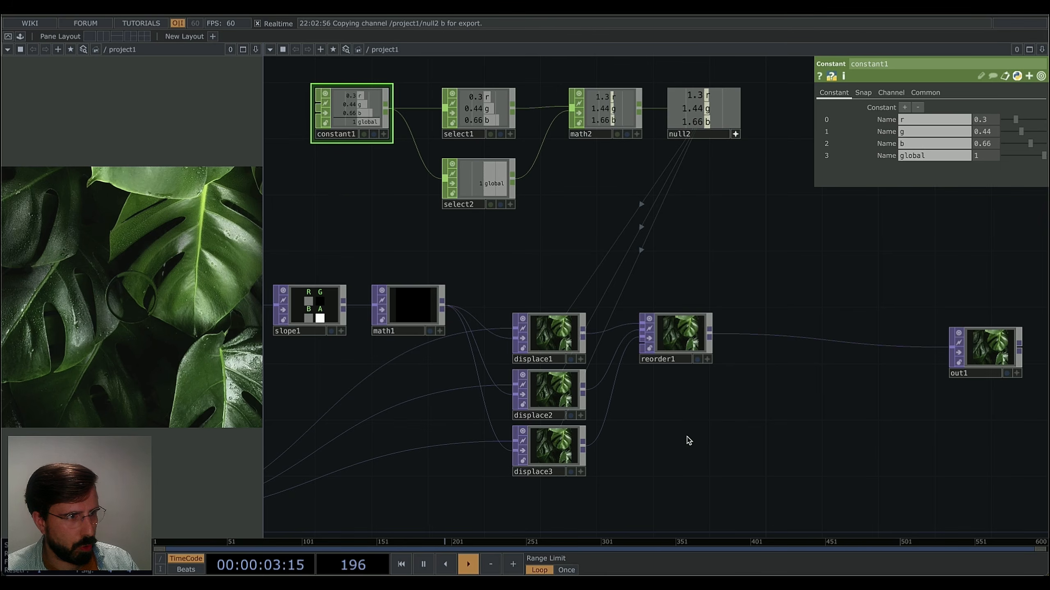
Compare the Displace Weight values of displace1 and displace2, and examine the circle's refraction on the leaf image up close at reorder1.
{"action": "left_click", "coordinate": [563, 344]}
{"action": "left_click", "coordinate": [565, 372]}
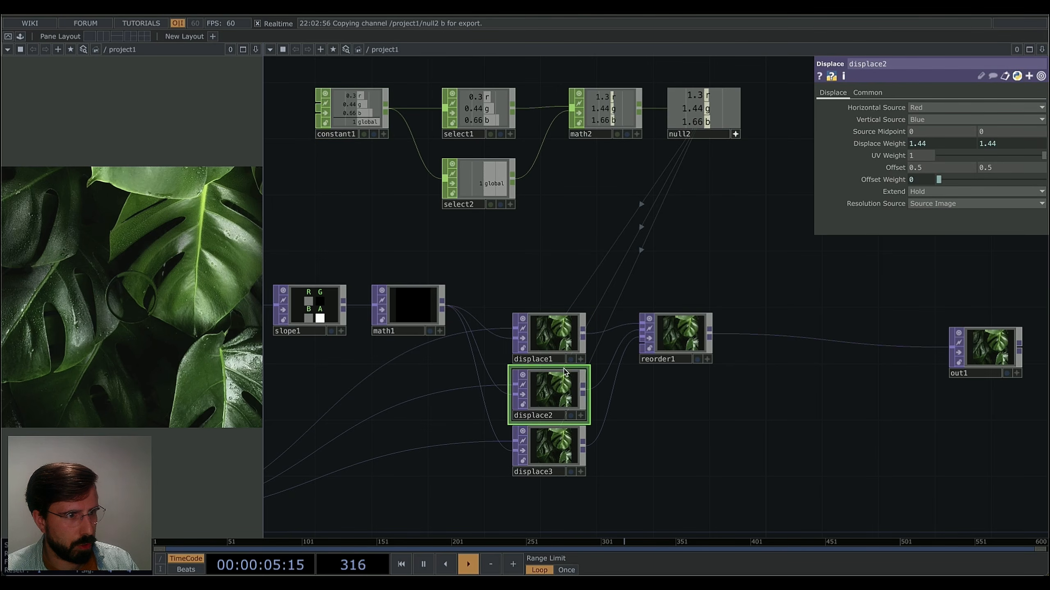
{"action": "left_click", "coordinate": [563, 340]}
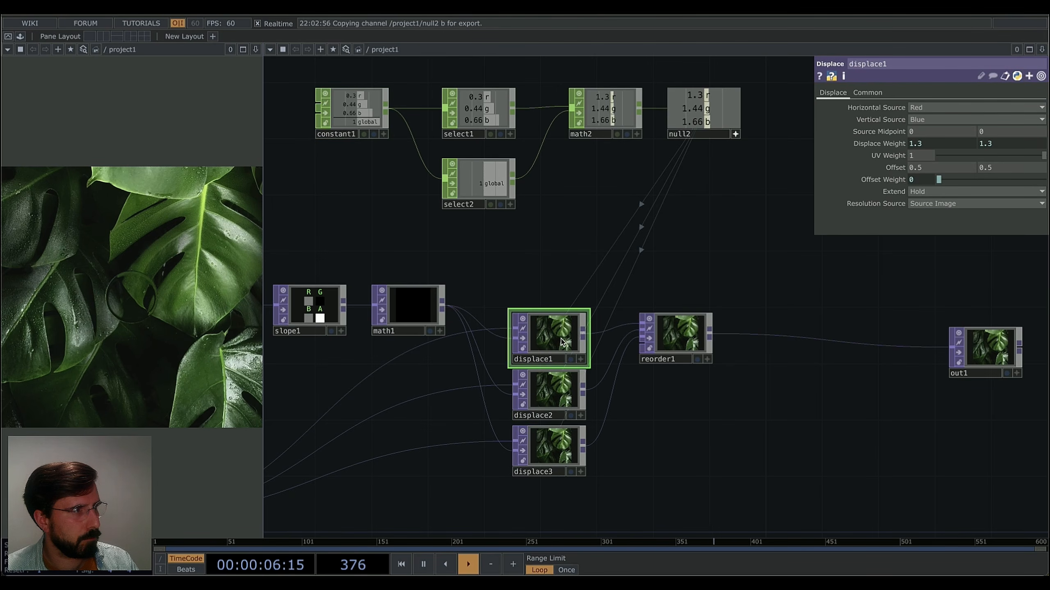
{"action": "left_click", "coordinate": [549, 391]}
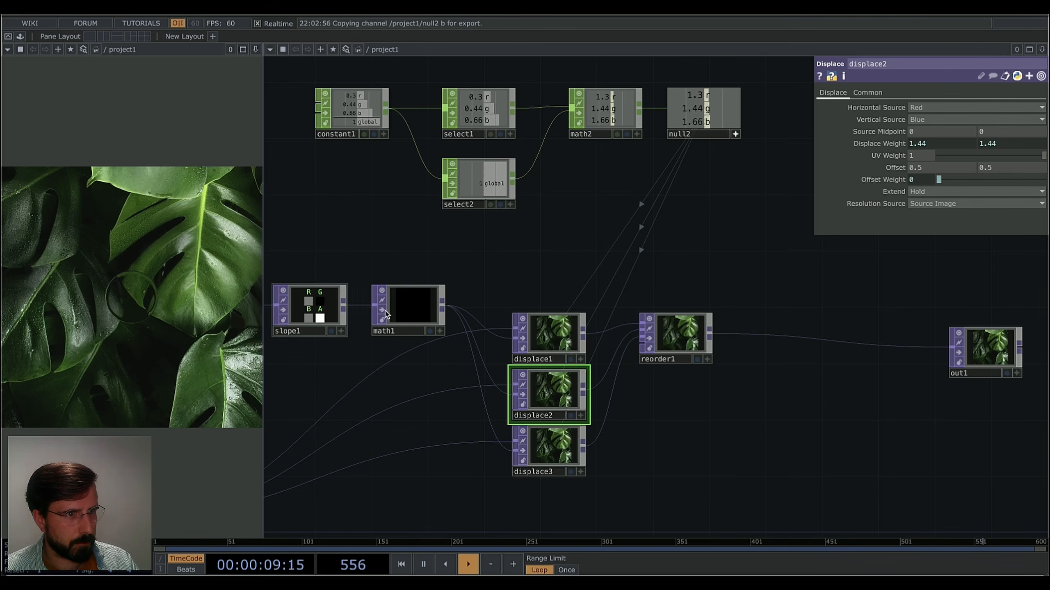
{"action": "scroll", "coordinate": [688, 334], "scroll_direction": "up", "scroll_amount": 10}
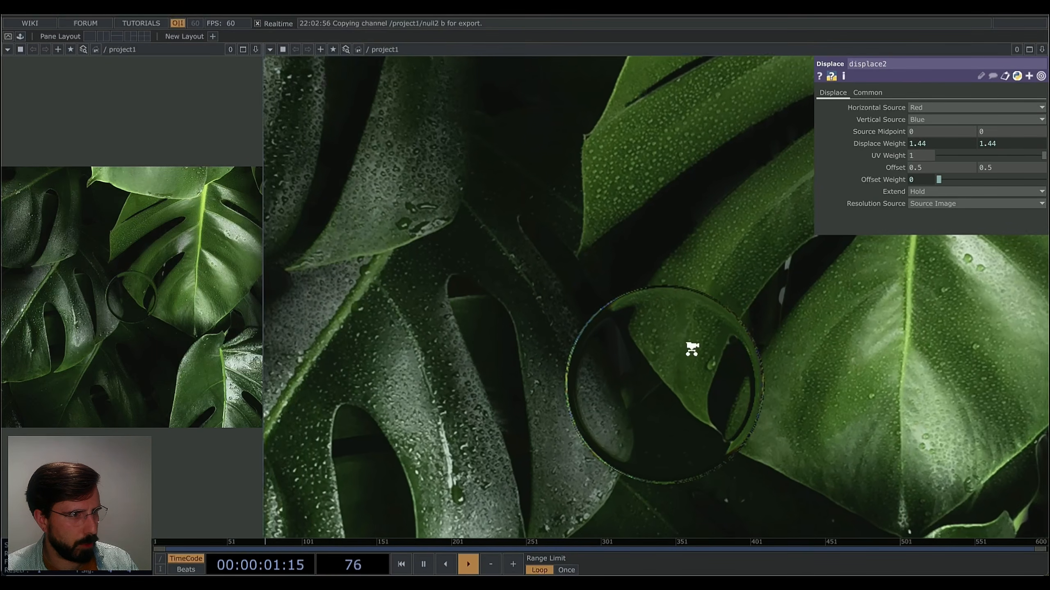
{"action": "scroll", "coordinate": [693, 353], "scroll_direction": "down", "scroll_amount": 2}
{"action": "scroll", "coordinate": [693, 349], "scroll_direction": "up", "scroll_amount": 3}
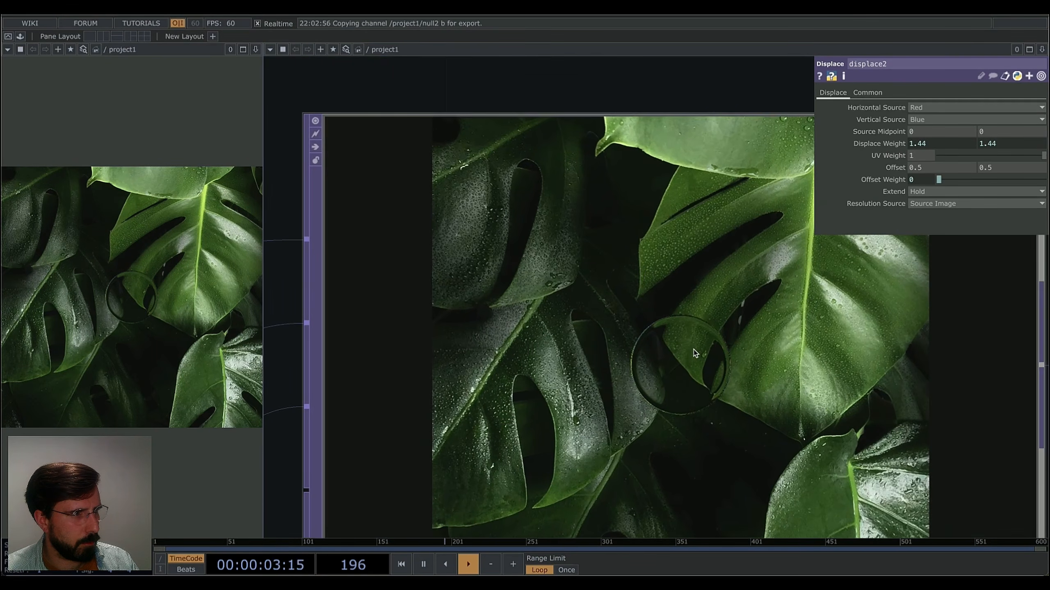
{"action": "scroll", "coordinate": [694, 352], "scroll_direction": "down", "scroll_amount": 10}
Add a Ramp TOP directly below the leaf image node.
{"action": "scroll", "coordinate": [695, 353], "scroll_direction": "down", "scroll_amount": 5}
{"action": "left_click_drag", "start_coordinate": [691, 445], "coordinate": [909, 324]}
{"action": "left_click_drag", "start_coordinate": [677, 407], "coordinate": [911, 361]}
{"action": "left_click_drag", "start_coordinate": [615, 352], "coordinate": [562, 351]}
{"action": "scroll", "coordinate": [599, 398], "scroll_direction": "up", "scroll_amount": 3}
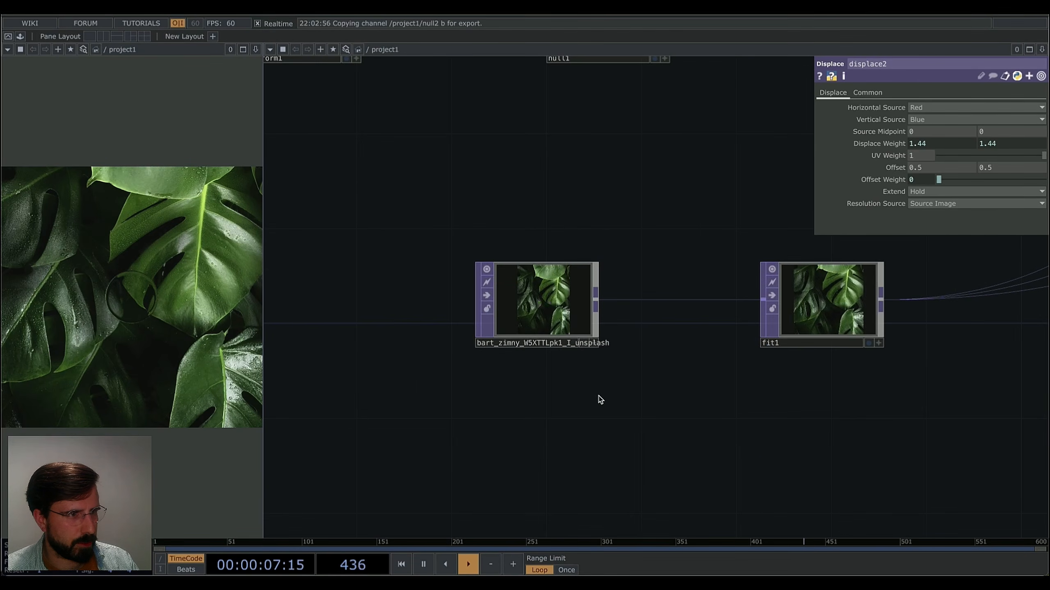
{"action": "key", "text": "Tab"}
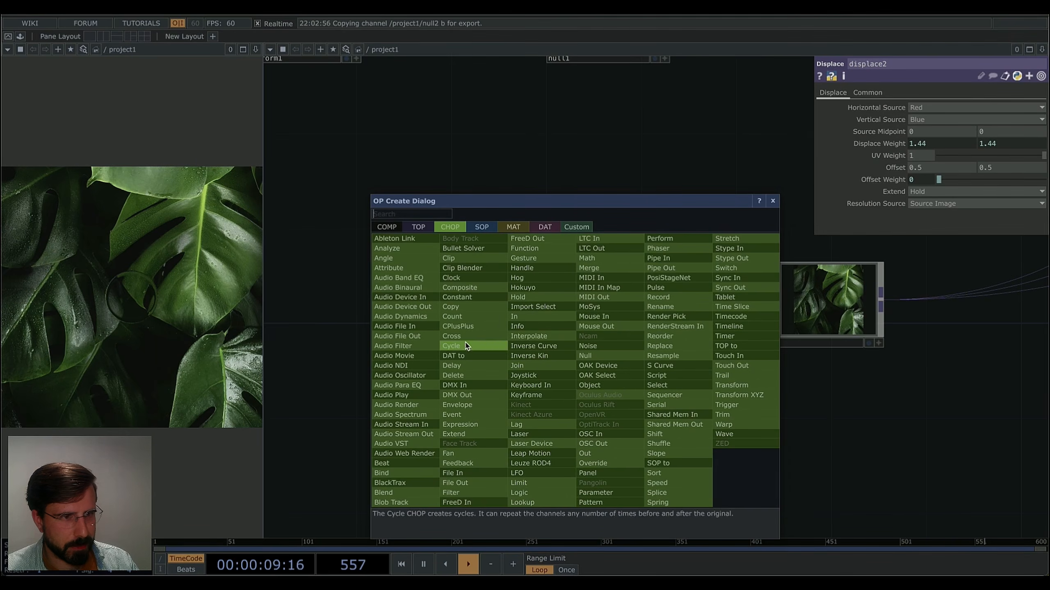
{"action": "left_click", "coordinate": [418, 227]}
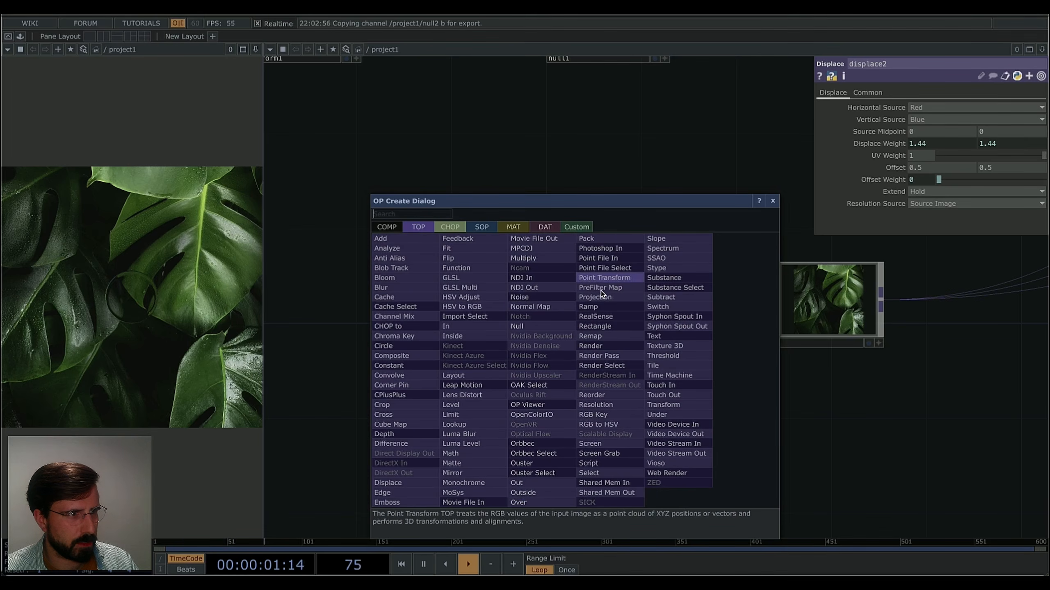
{"action": "left_click", "coordinate": [588, 306]}
{"action": "left_click", "coordinate": [546, 425]}
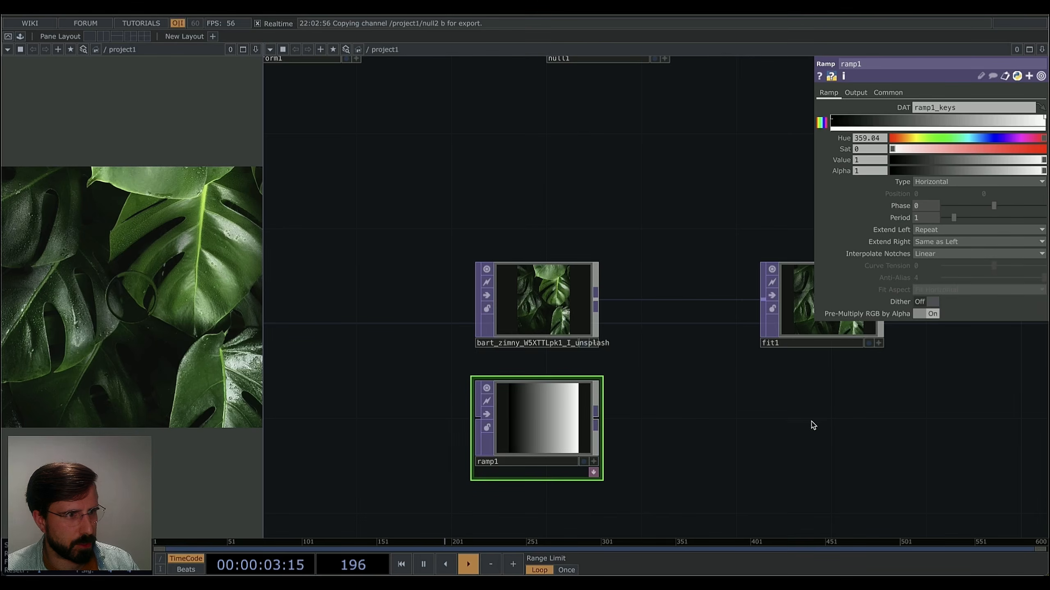
Try the Circular and Horizontal types on ramp1 and set its type to Vertical.
{"action": "middle_click_drag", "start_coordinate": [811, 425], "coordinate": [708, 374]}
{"action": "left_click", "coordinate": [980, 182]}
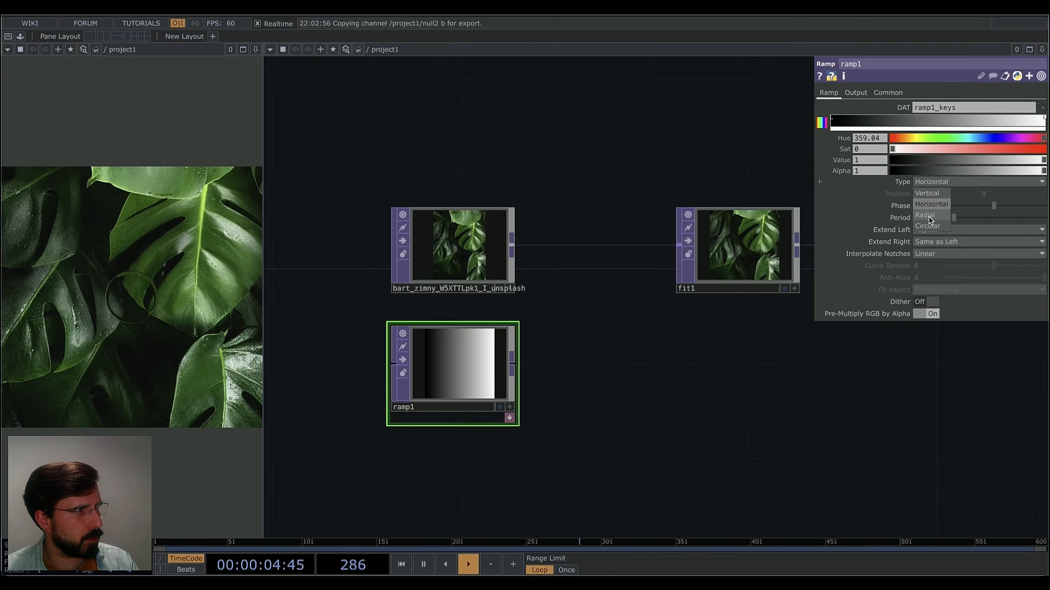
{"action": "left_click", "coordinate": [930, 227]}
{"action": "left_click", "coordinate": [928, 182]}
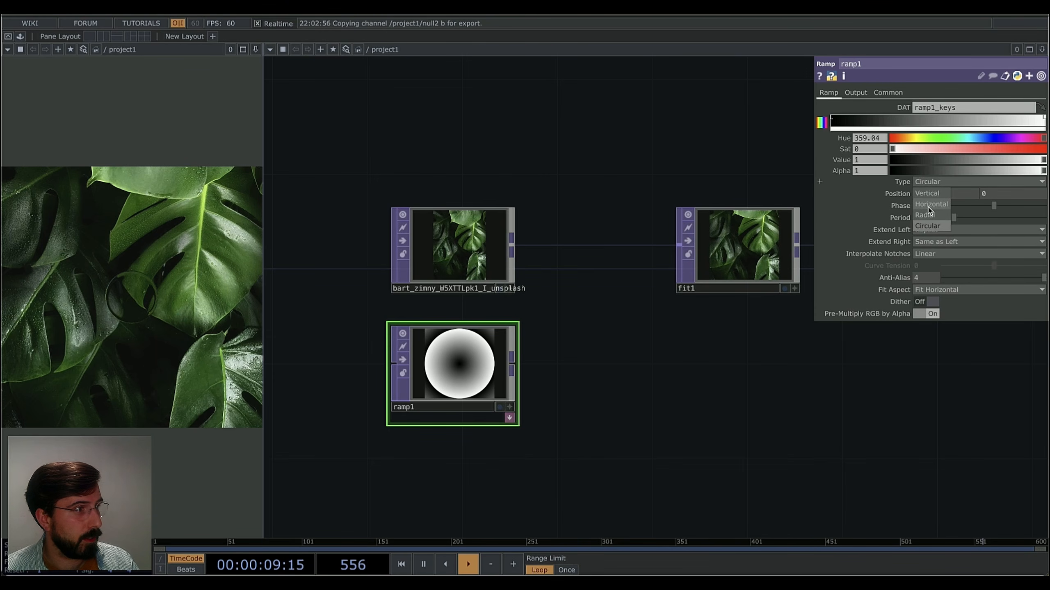
{"action": "left_click", "coordinate": [929, 205]}
{"action": "left_click", "coordinate": [929, 184]}
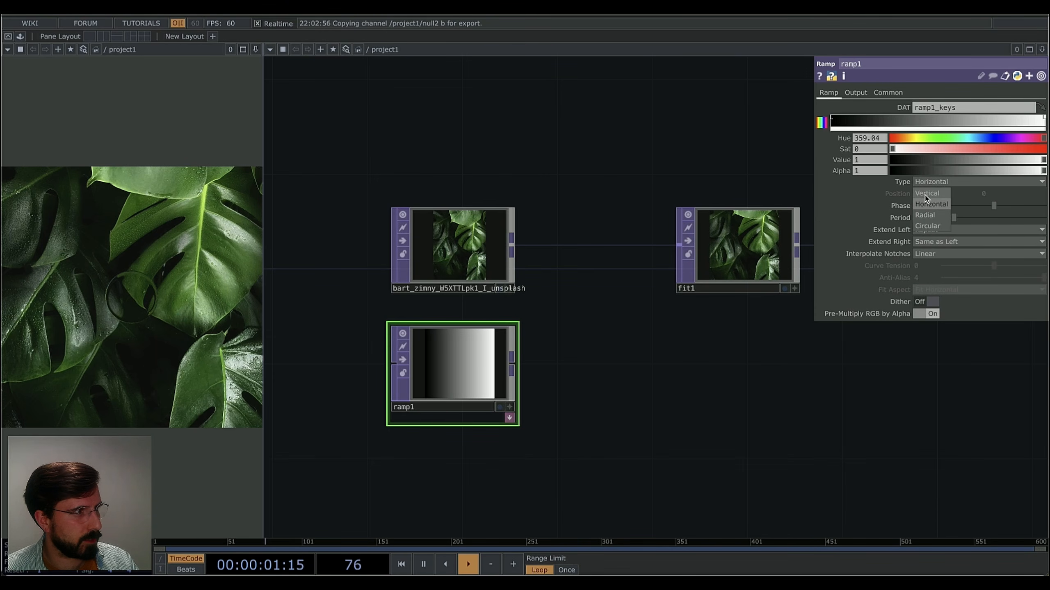
{"action": "left_click", "coordinate": [926, 194]}
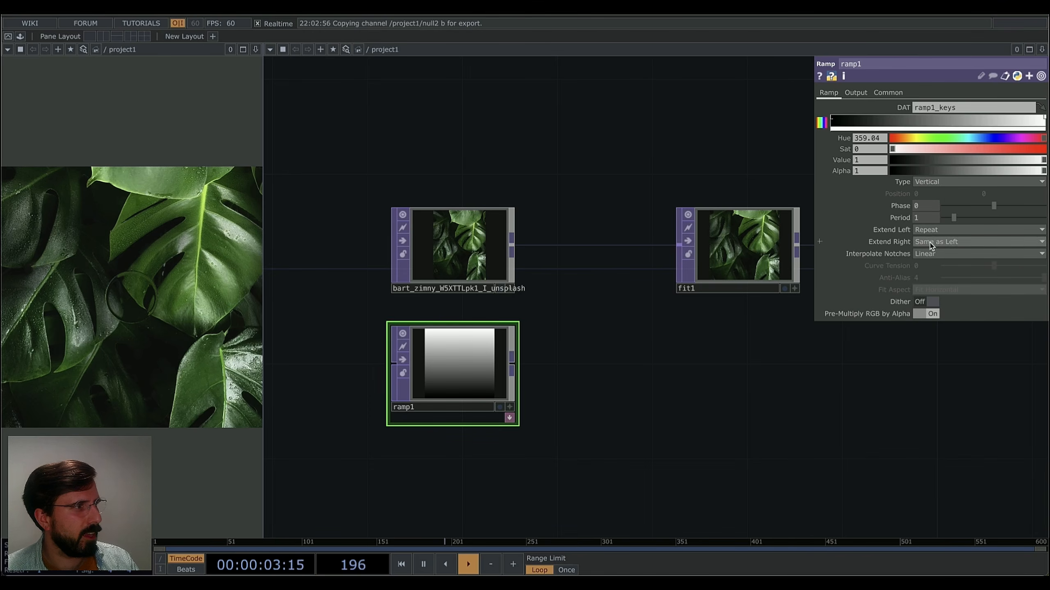
Turn ramp1 into stripes with Interpolate Notches on Step, the white key at the ramp's middle and a Period of .05.
{"action": "left_click", "coordinate": [930, 254]}
{"action": "left_click", "coordinate": [930, 265]}
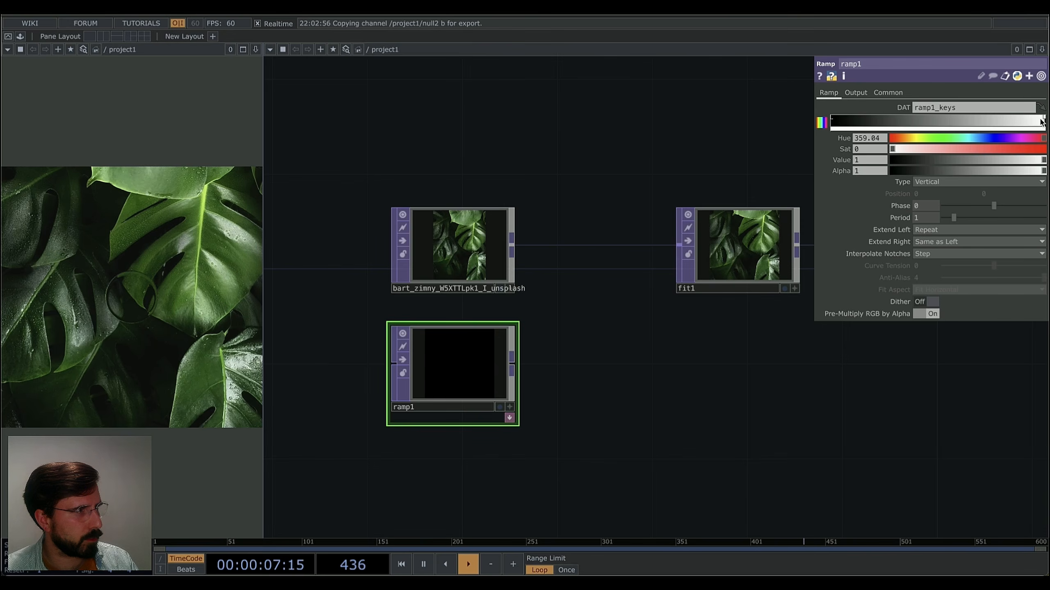
{"action": "left_click_drag", "start_coordinate": [1041, 121], "coordinate": [943, 122]}
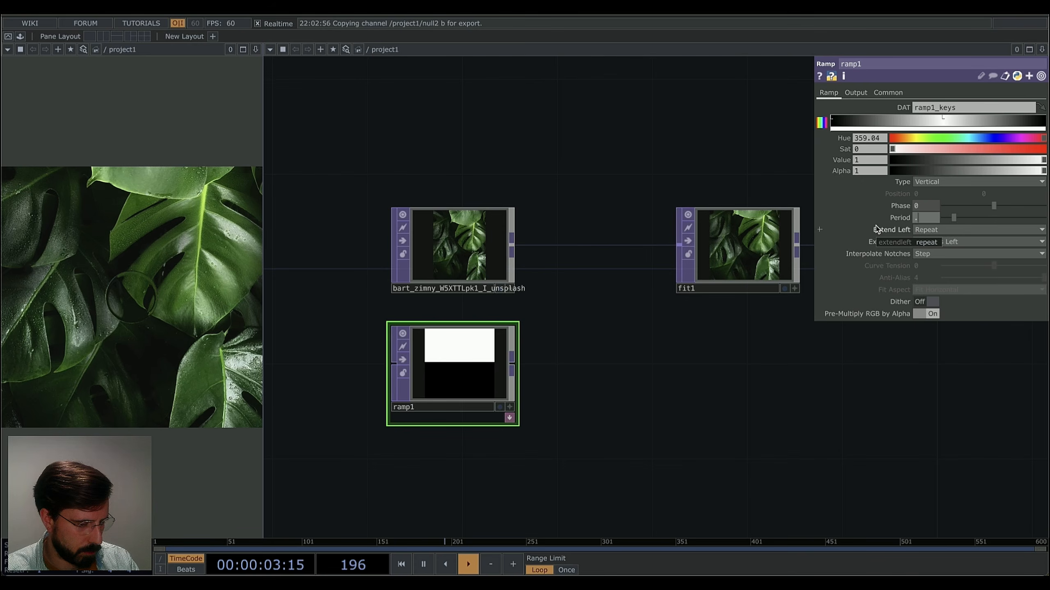
{"action": "type", "text": "5"}
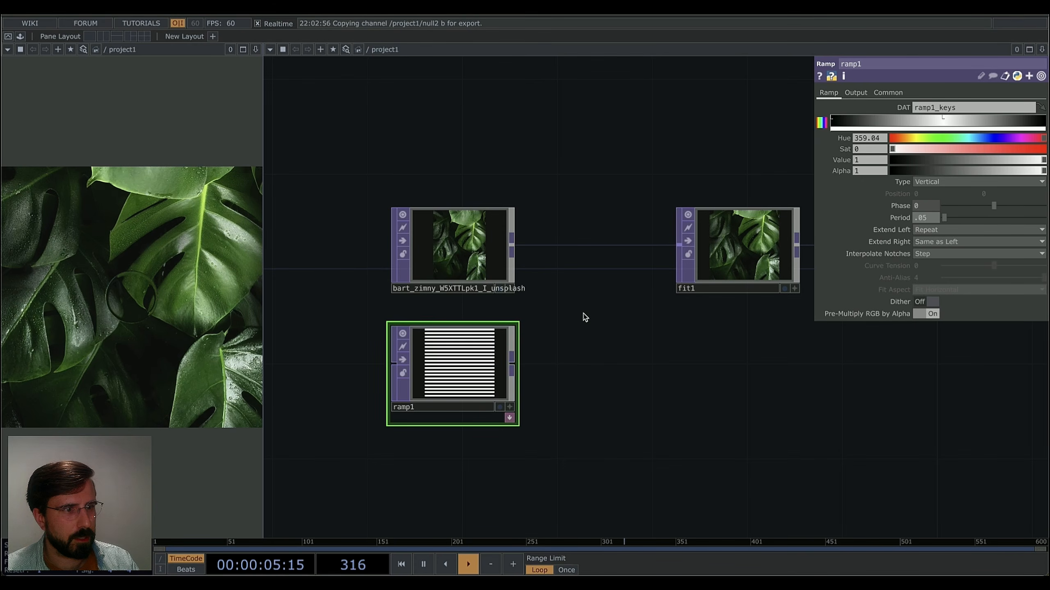
Connect ramp1 to fit1 in place of the leaf image.
{"action": "scroll", "coordinate": [467, 366], "scroll_direction": "up", "scroll_amount": 5}
{"action": "scroll", "coordinate": [525, 368], "scroll_direction": "down", "scroll_amount": 5}
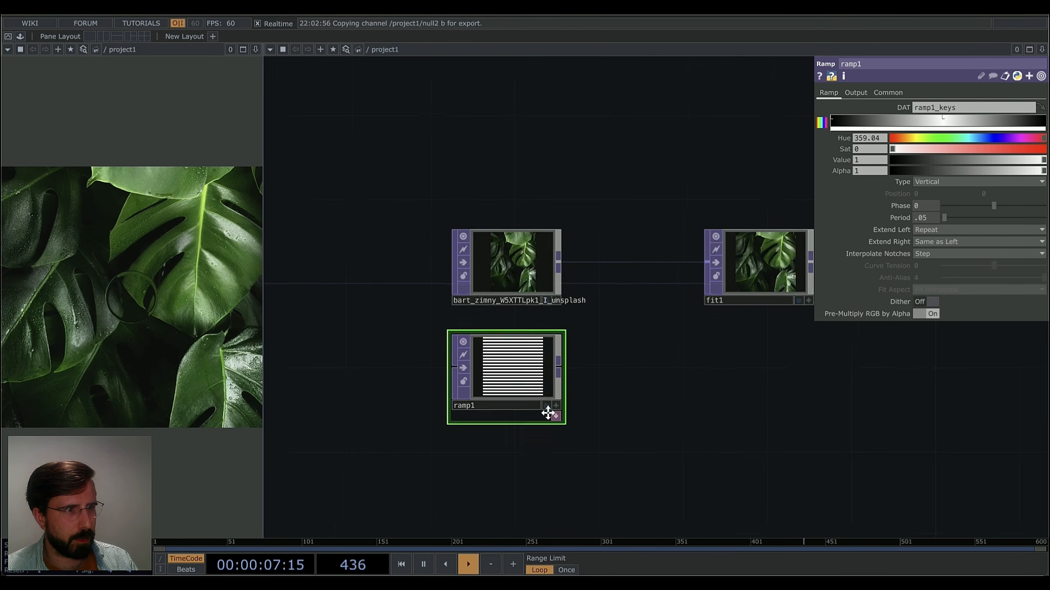
{"action": "left_click_drag", "start_coordinate": [467, 408], "coordinate": [603, 306]}
{"action": "left_click", "coordinate": [604, 305]}
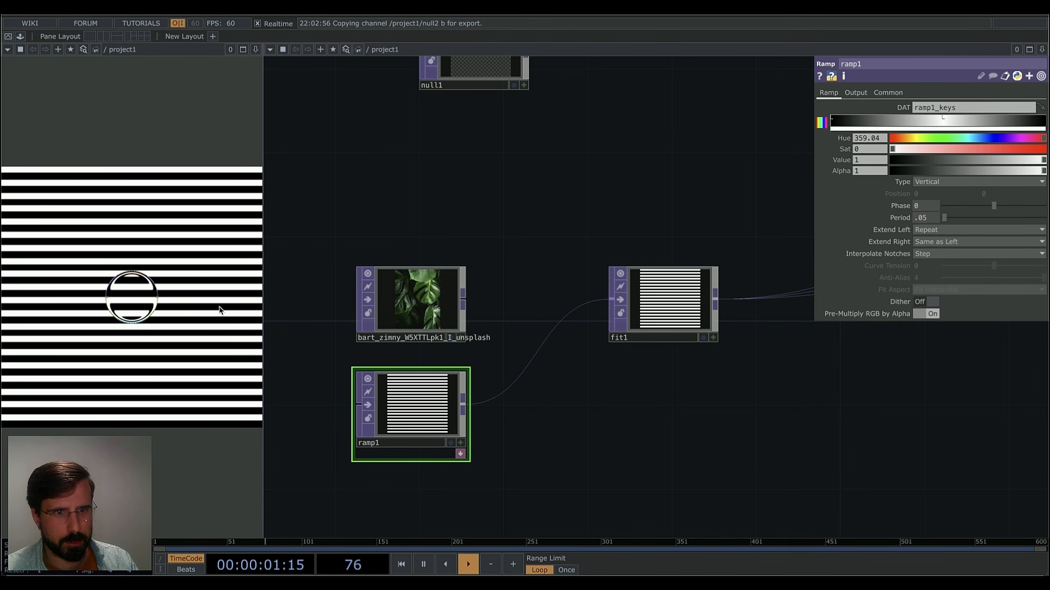
Follow the striped image through the network and examine the circle's distortion of it up close at reorder1.
{"action": "scroll", "coordinate": [830, 435], "scroll_direction": "down", "scroll_amount": 1}
{"action": "left_click_drag", "start_coordinate": [772, 428], "coordinate": [578, 477]}
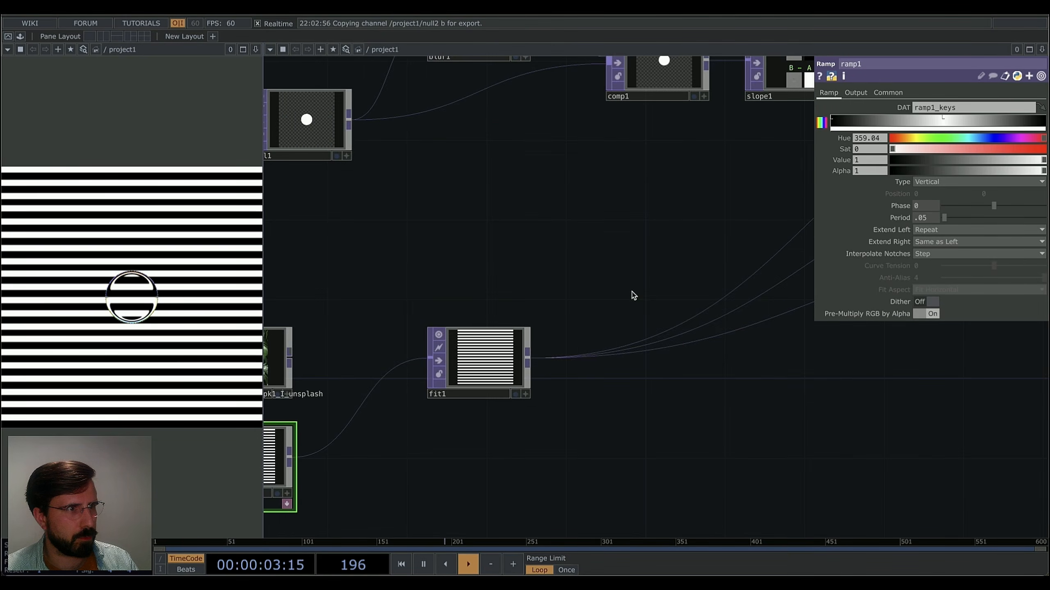
{"action": "left_click_drag", "start_coordinate": [662, 244], "coordinate": [680, 417]}
{"action": "left_click_drag", "start_coordinate": [765, 391], "coordinate": [461, 409]}
{"action": "left_click_drag", "start_coordinate": [757, 410], "coordinate": [739, 412]}
{"action": "left_click_drag", "start_coordinate": [717, 466], "coordinate": [486, 396]}
{"action": "left_click_drag", "start_coordinate": [771, 380], "coordinate": [751, 419]}
{"action": "left_click_drag", "start_coordinate": [738, 360], "coordinate": [730, 390]}
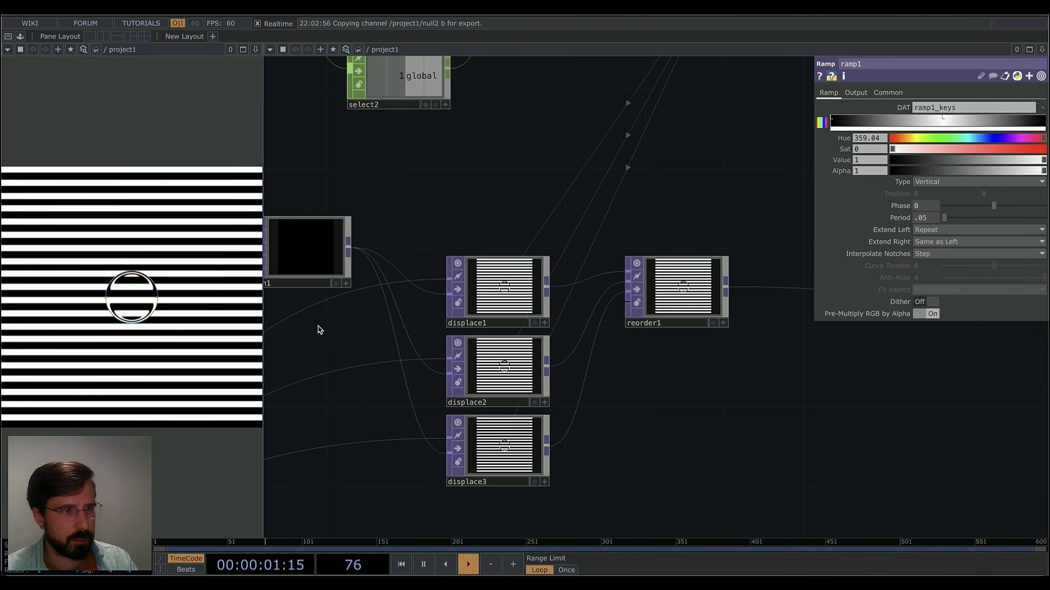
{"action": "left_click_drag", "start_coordinate": [602, 380], "coordinate": [811, 333]}
{"action": "left_click_drag", "start_coordinate": [560, 244], "coordinate": [712, 315]}
{"action": "scroll", "coordinate": [712, 315], "scroll_direction": "down", "scroll_amount": 1}
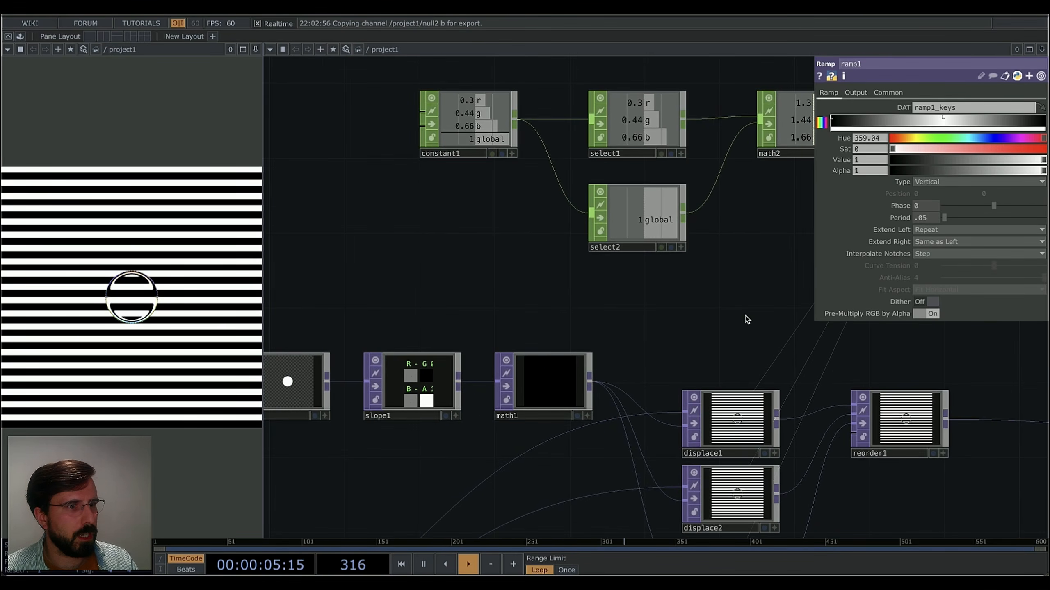
{"action": "left_click_drag", "start_coordinate": [584, 345], "coordinate": [715, 342]}
{"action": "left_click_drag", "start_coordinate": [533, 290], "coordinate": [546, 268]}
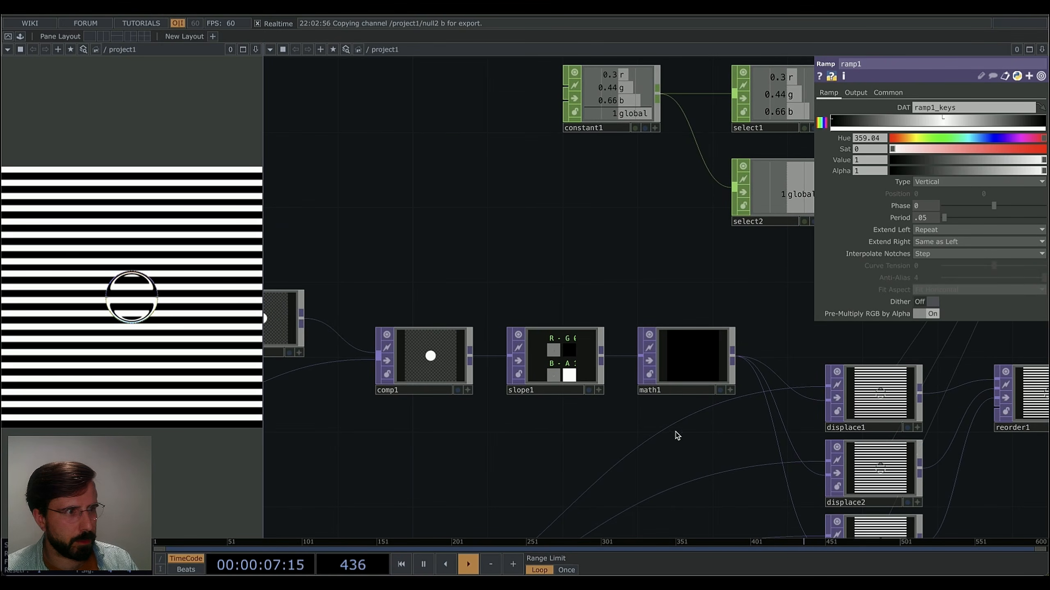
{"action": "left_click_drag", "start_coordinate": [975, 430], "coordinate": [644, 413]}
{"action": "scroll", "coordinate": [704, 384], "scroll_direction": "up", "scroll_amount": 8}
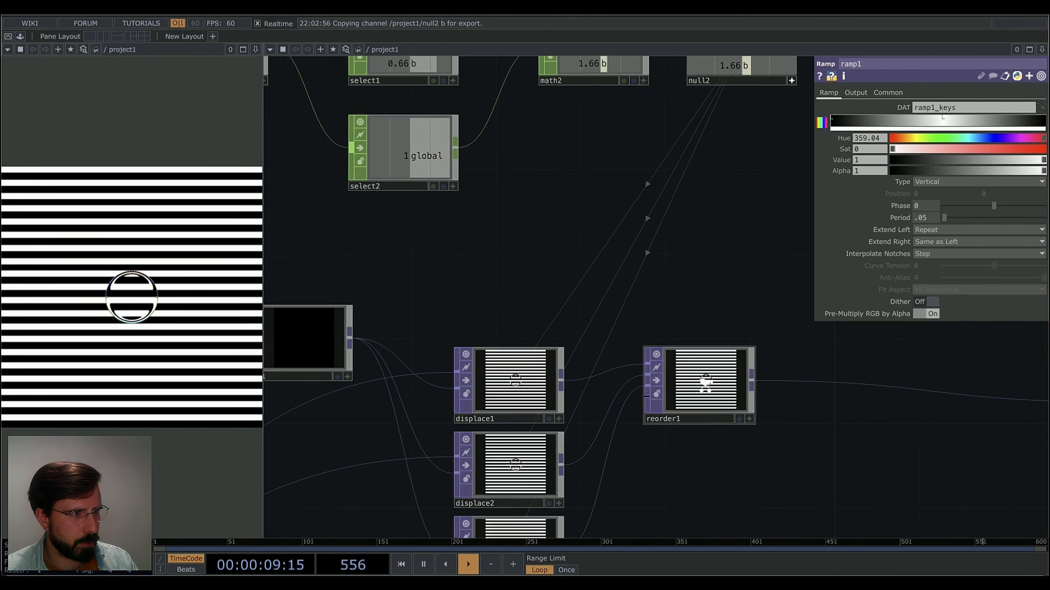
{"action": "scroll", "coordinate": [709, 390], "scroll_direction": "down", "scroll_amount": 2}
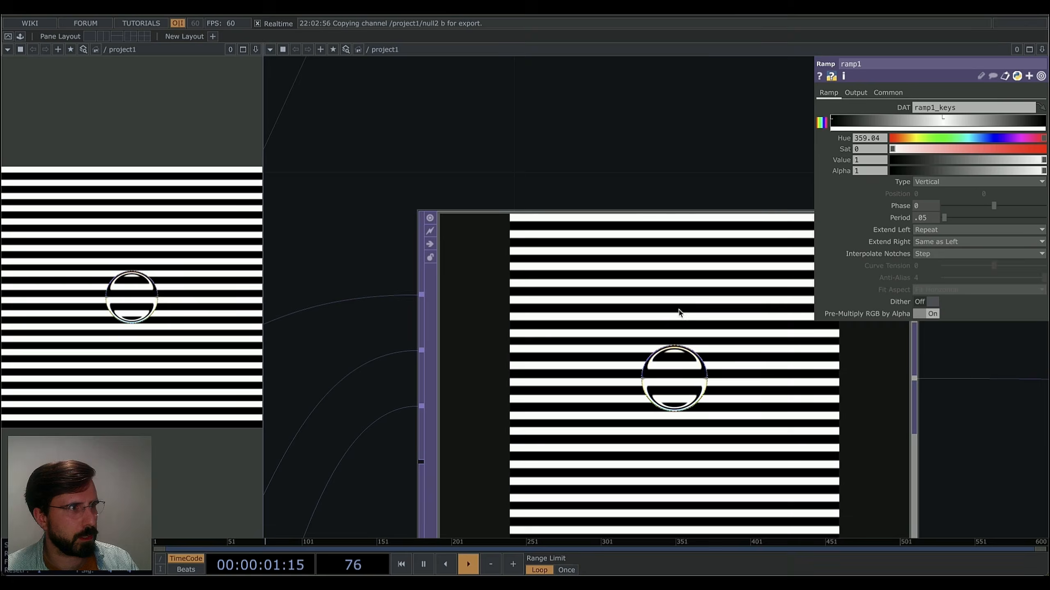
{"action": "scroll", "coordinate": [738, 133], "scroll_direction": "down", "scroll_amount": 5}
{"action": "scroll", "coordinate": [689, 302], "scroll_direction": "up", "scroll_amount": 4}
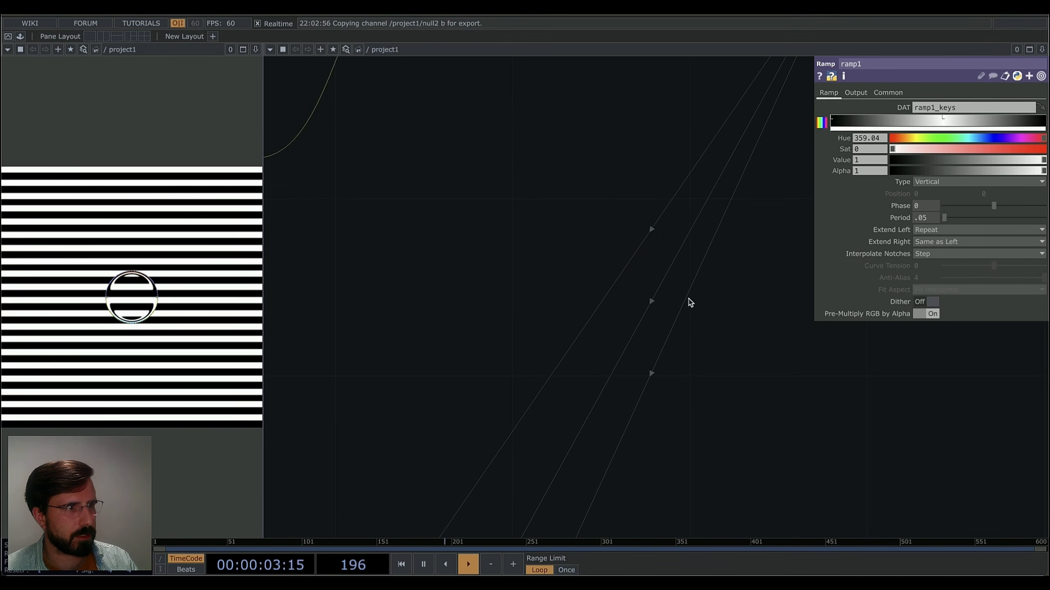
Set constant1's channel values to 0.58 for r, 0.38 for g, 0.18 for b and 0.59 for global.
{"action": "scroll", "coordinate": [650, 241], "scroll_direction": "down", "scroll_amount": 2}
{"action": "scroll", "coordinate": [649, 242], "scroll_direction": "down", "scroll_amount": 4}
{"action": "left_click", "coordinate": [436, 252]}
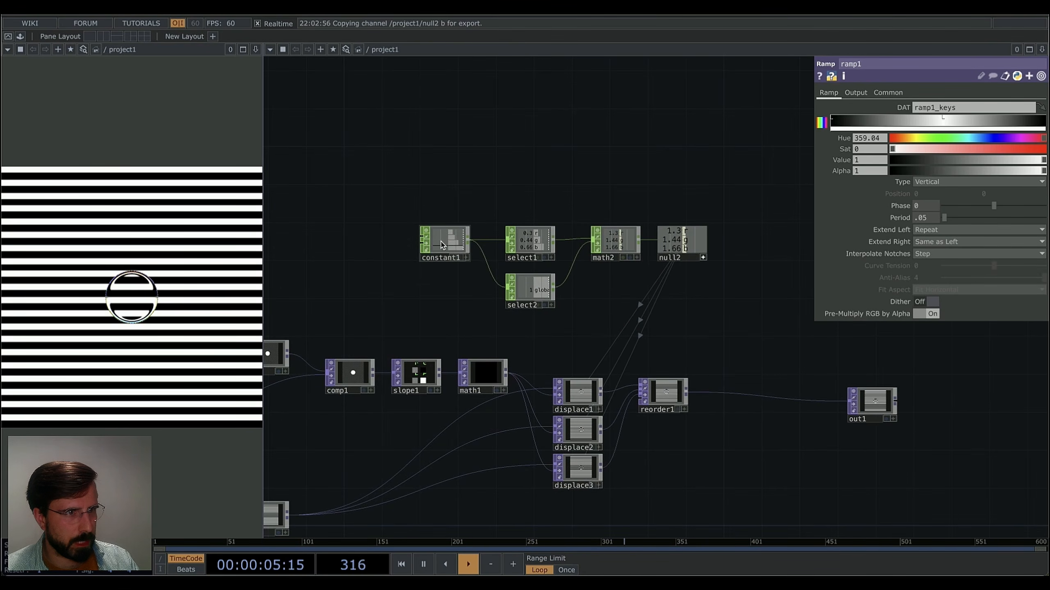
{"action": "left_click_drag", "start_coordinate": [1016, 117], "coordinate": [1010, 148]}
{"action": "left_click", "coordinate": [1020, 131]}
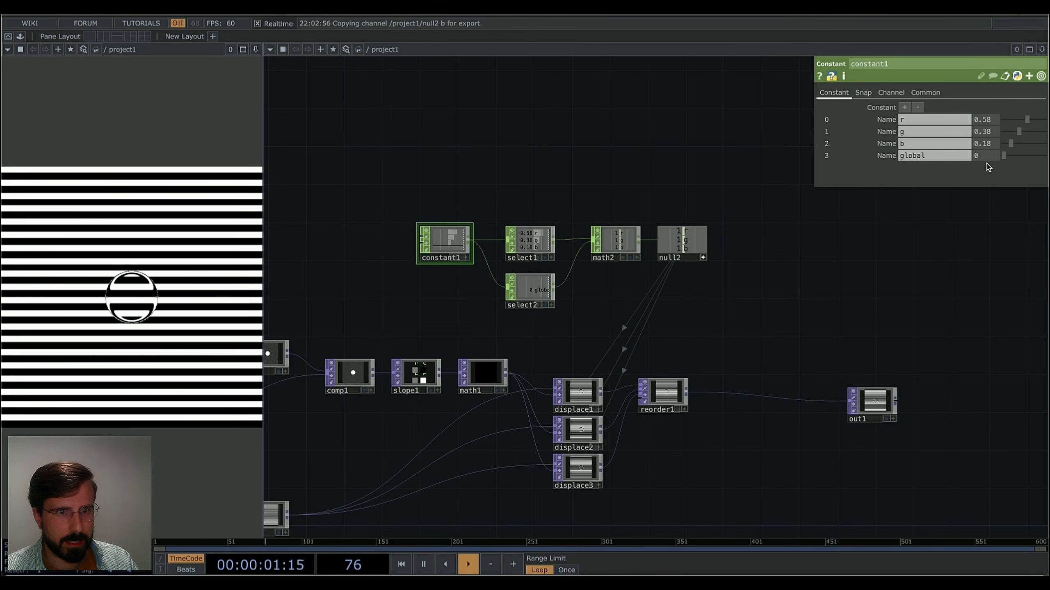
{"action": "left_click_drag", "start_coordinate": [1036, 156], "coordinate": [1005, 164]}
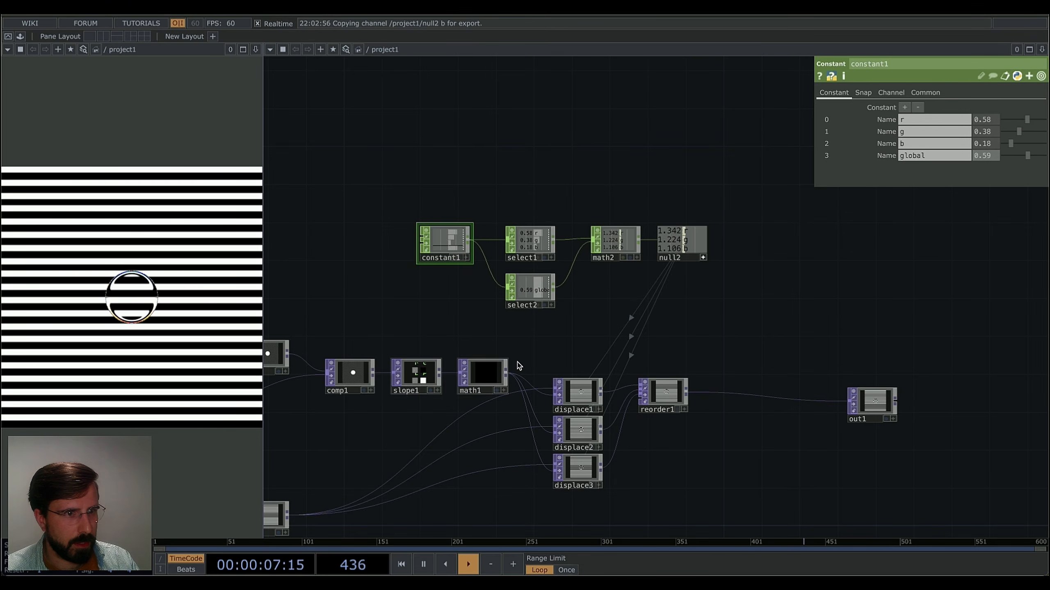
Set blur1's Filter Size to 24.
{"action": "left_click_drag", "start_coordinate": [523, 367], "coordinate": [573, 361]}
{"action": "left_click_drag", "start_coordinate": [464, 396], "coordinate": [689, 380]}
{"action": "left_click", "coordinate": [533, 327]}
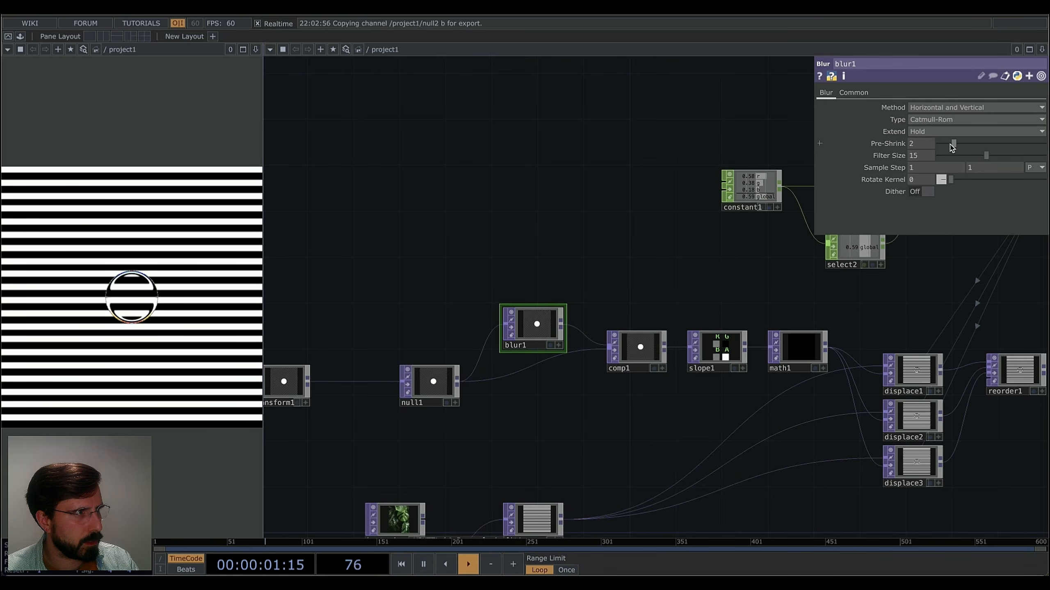
{"action": "left_click_drag", "start_coordinate": [986, 155], "coordinate": [1030, 161]}
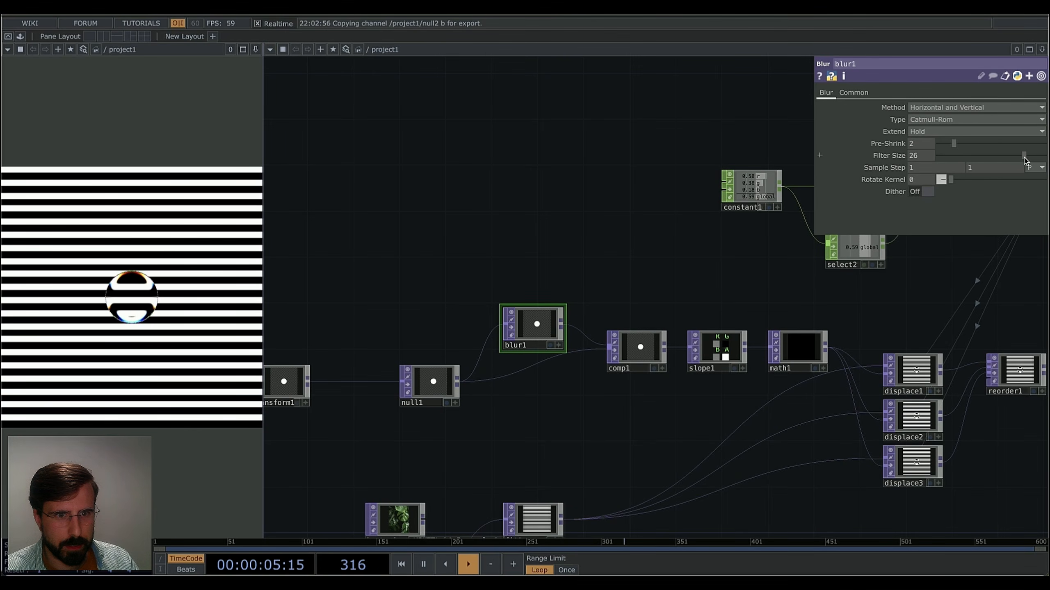
Set circle1's Radius to 0.15 in both directions.
{"action": "left_click_drag", "start_coordinate": [591, 241], "coordinate": [816, 237]}
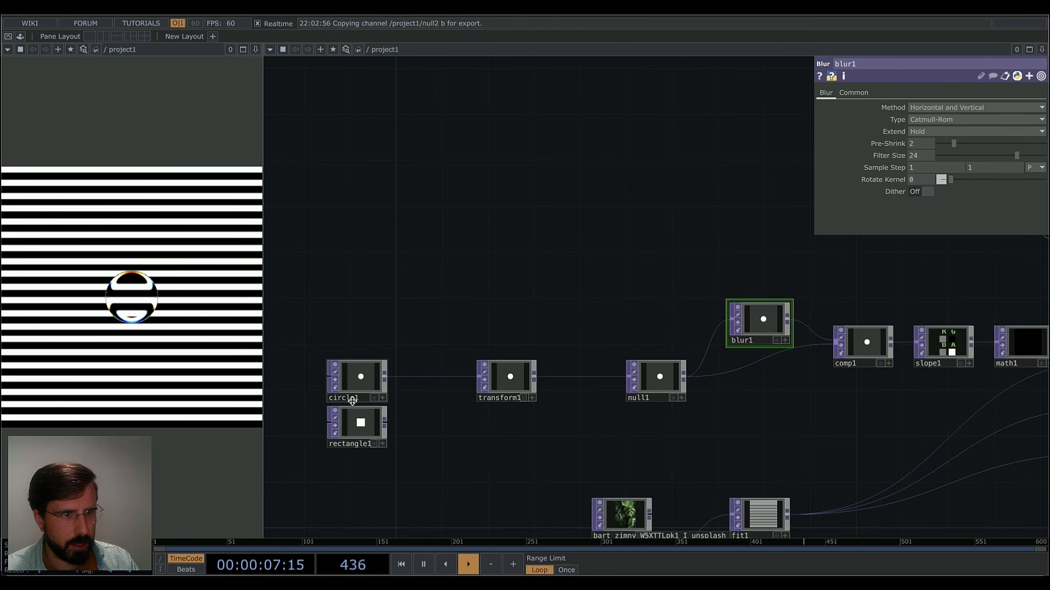
{"action": "left_click", "coordinate": [357, 375]}
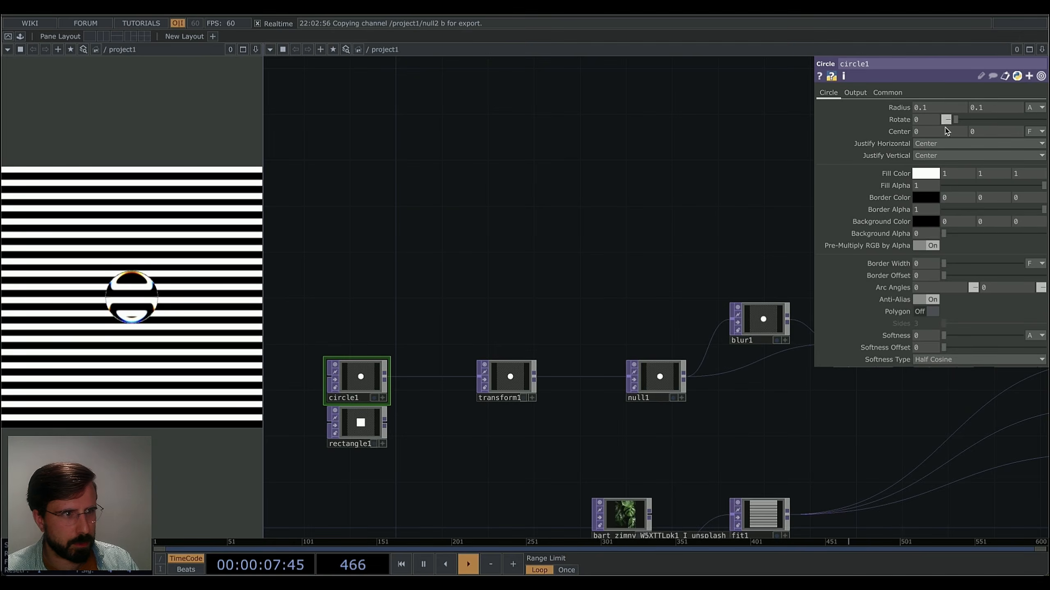
{"action": "middle_click", "coordinate": [903, 109]}
{"action": "mouse_move", "coordinate": [905, 122]}
{"action": "middle_mouse_down"}
{"action": "mouse_move", "coordinate": [923, 121]}
{"action": "mouse_move", "coordinate": [905, 111]}
{"action": "middle_mouse_up"}
Insert a Null TOP after fit1 so that it feeds displace1, displace2 and displace3.
{"action": "scroll", "coordinate": [527, 280], "scroll_direction": "right", "scroll_amount": 10}
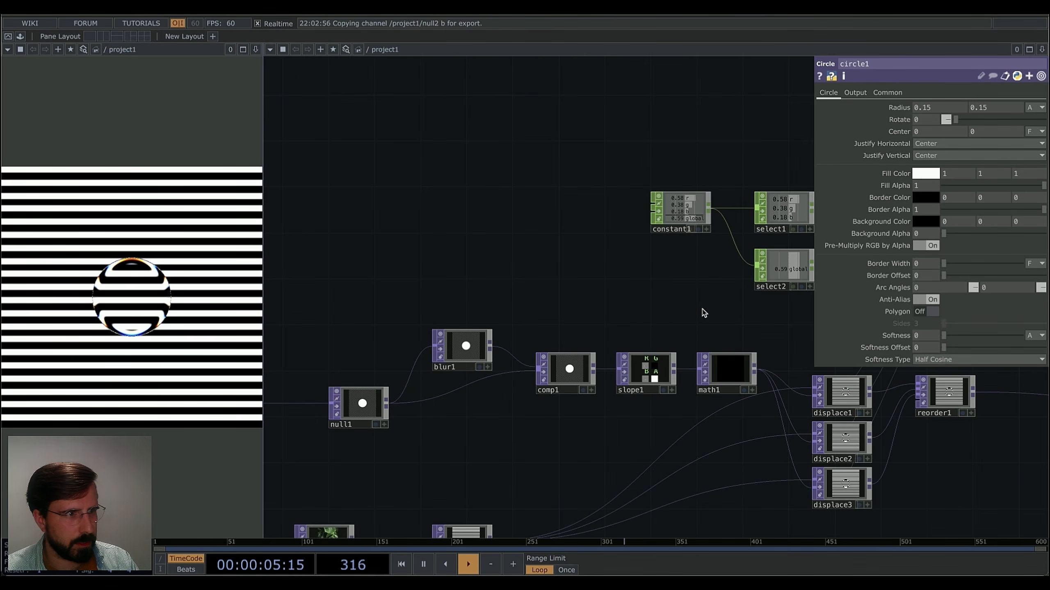
{"action": "scroll", "coordinate": [704, 313], "scroll_direction": "right", "scroll_amount": 10}
{"action": "scroll", "coordinate": [704, 313], "scroll_direction": "down", "scroll_amount": 3}
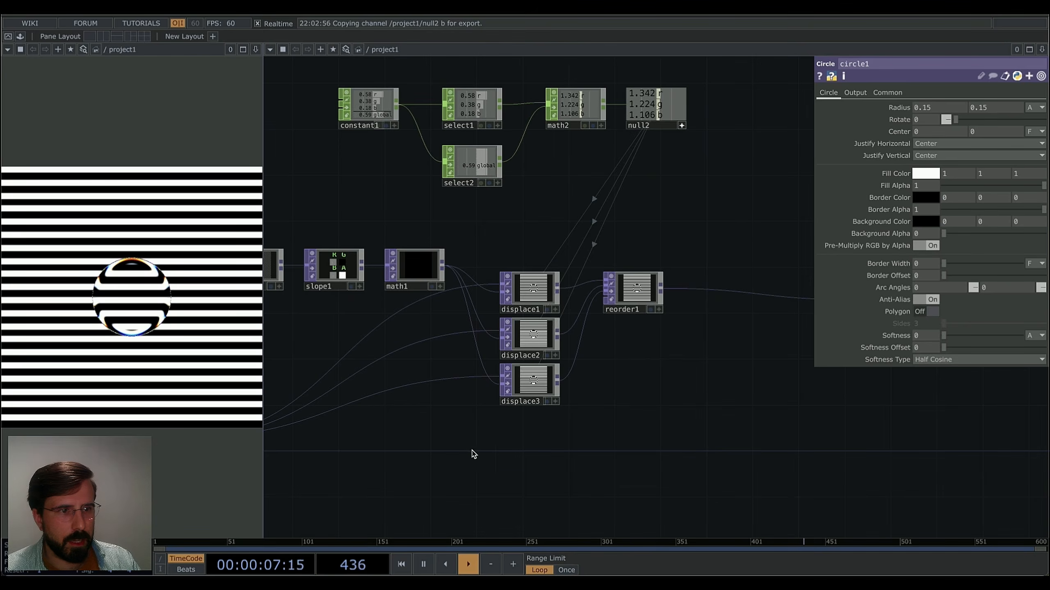
{"action": "scroll", "coordinate": [473, 454], "scroll_direction": "left", "scroll_amount": 6}
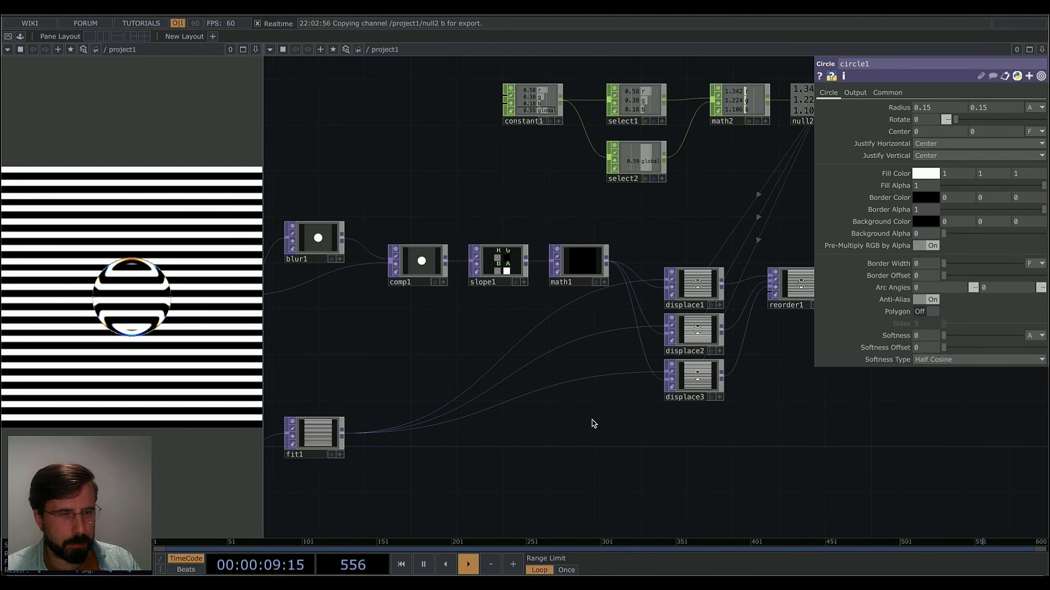
{"action": "scroll", "coordinate": [810, 425], "scroll_direction": "right", "scroll_amount": 3}
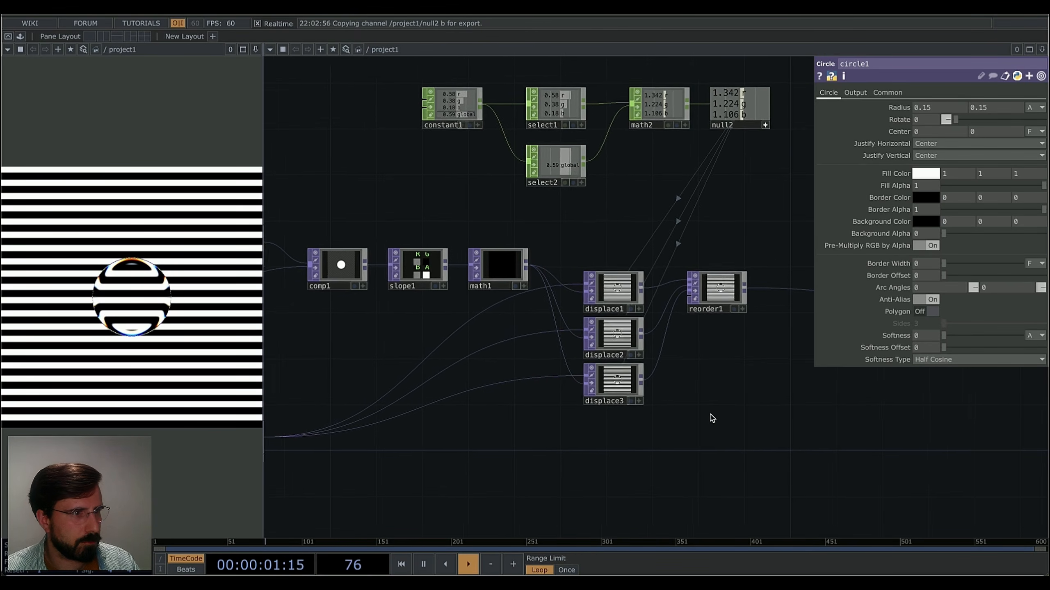
{"action": "scroll", "coordinate": [689, 429], "scroll_direction": "left", "scroll_amount": 4}
{"action": "scroll", "coordinate": [689, 429], "scroll_direction": "left", "scroll_amount": 1}
{"action": "right_click", "coordinate": [363, 435]}
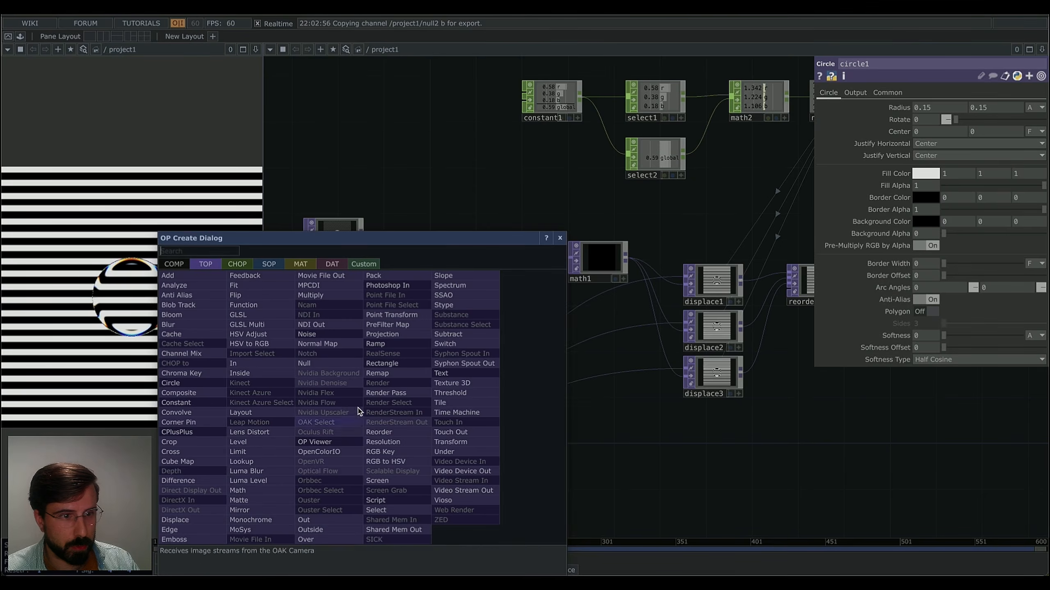
{"action": "left_click", "coordinate": [331, 378]}
{"action": "left_click", "coordinate": [607, 391]}
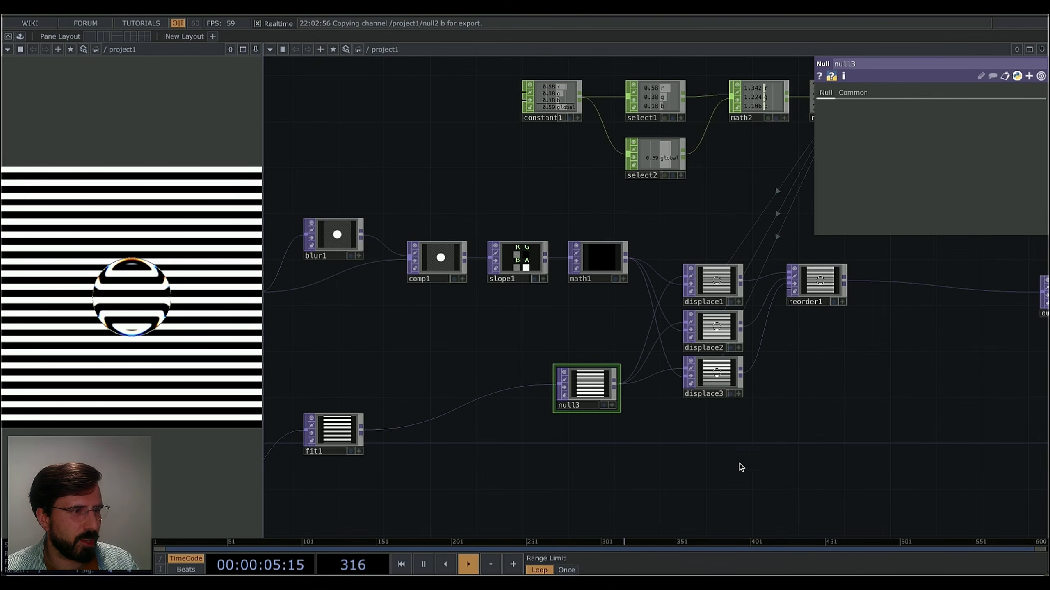
Set math1's Multiply to 1.81.
{"action": "scroll", "coordinate": [777, 467], "scroll_direction": "left", "scroll_amount": 5}
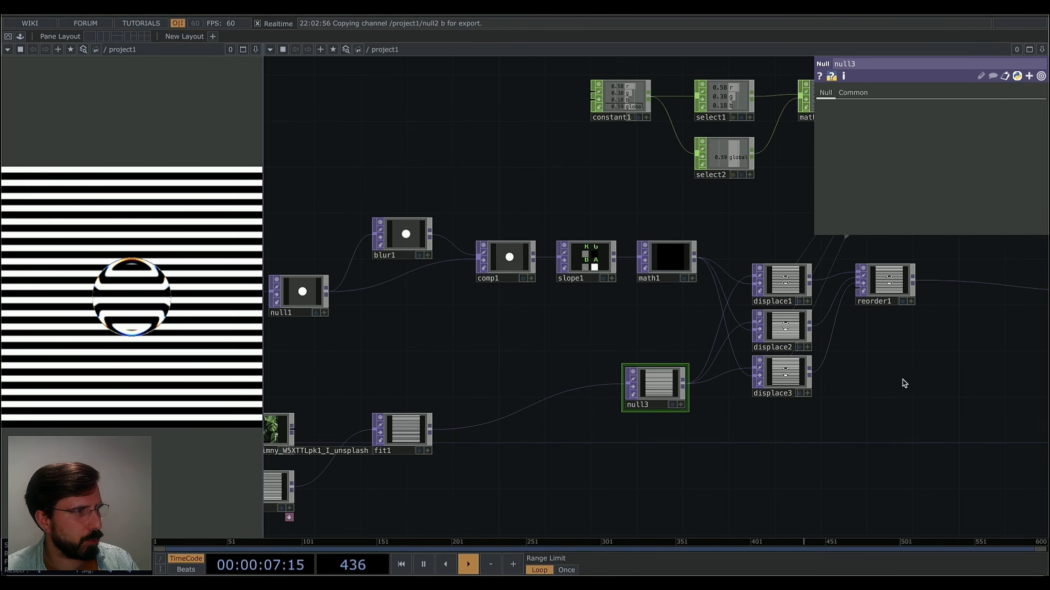
{"action": "left_click_drag", "start_coordinate": [903, 383], "coordinate": [802, 402]}
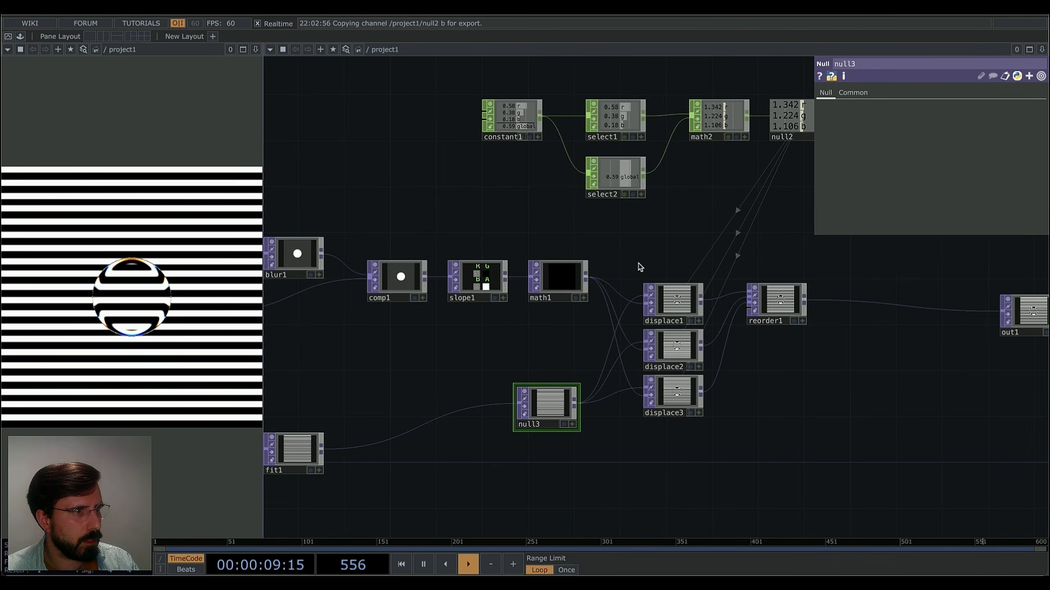
{"action": "left_click_drag", "start_coordinate": [664, 256], "coordinate": [698, 278]}
{"action": "left_click", "coordinate": [605, 304]}
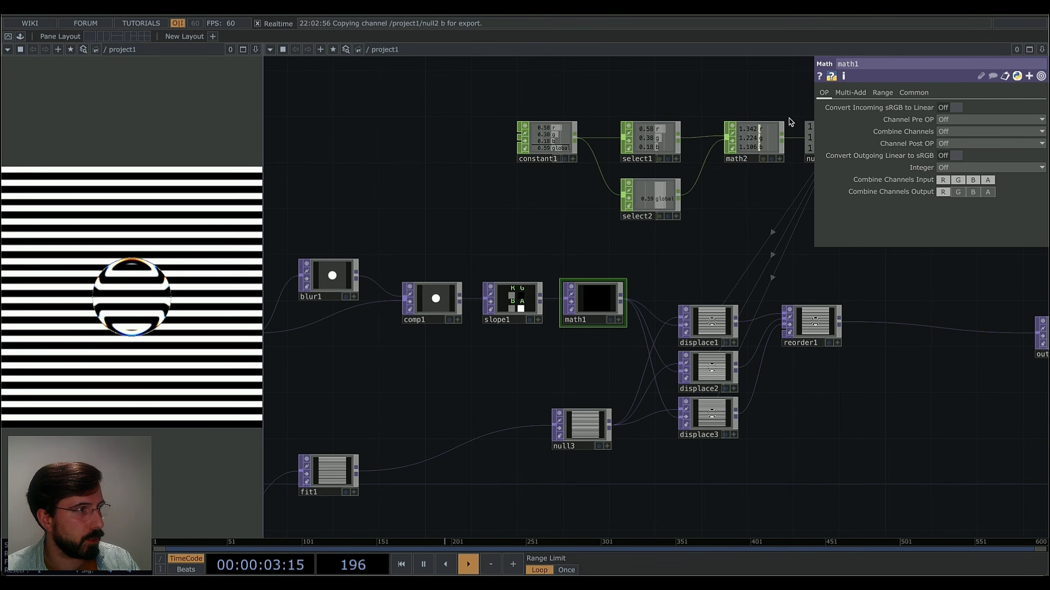
{"action": "left_click", "coordinate": [850, 92]}
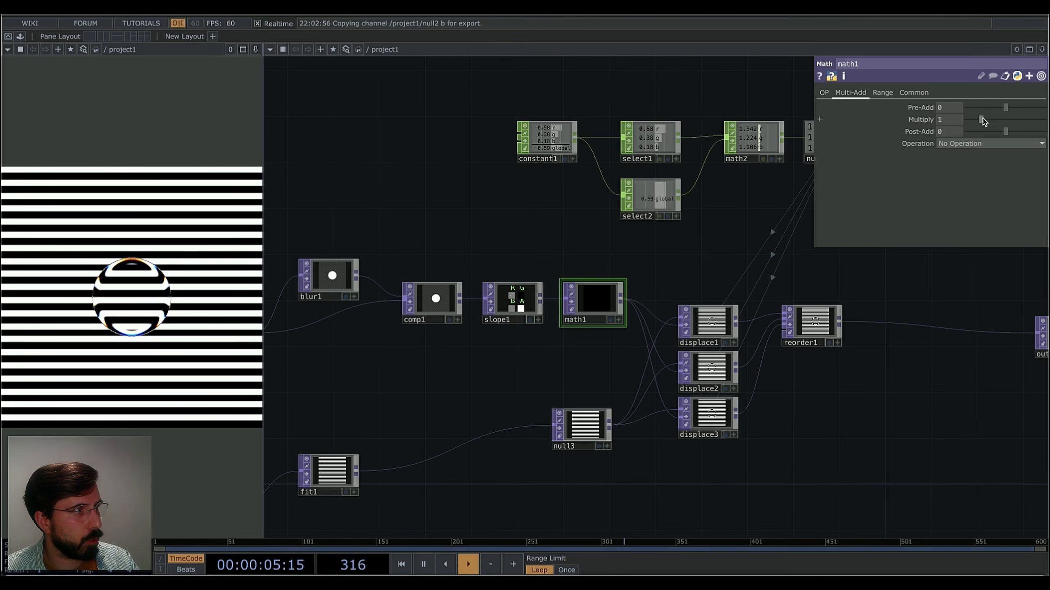
{"action": "mouse_move", "coordinate": [983, 121]}
{"action": "left_mouse_down"}
{"action": "mouse_move", "coordinate": [993, 124]}
{"action": "mouse_move", "coordinate": [966, 133]}
{"action": "left_mouse_up"}
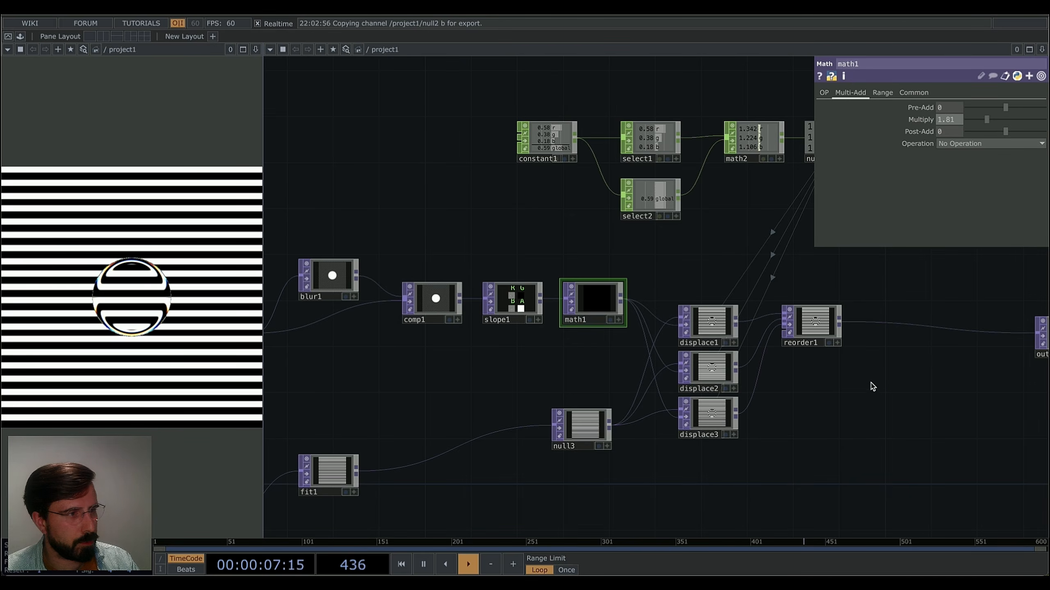
Set blur1's Pre-Shrink to 3 and its Filter Size to 23.
{"action": "left_click_drag", "start_coordinate": [872, 387], "coordinate": [837, 396]}
{"action": "left_click_drag", "start_coordinate": [466, 352], "coordinate": [581, 355]}
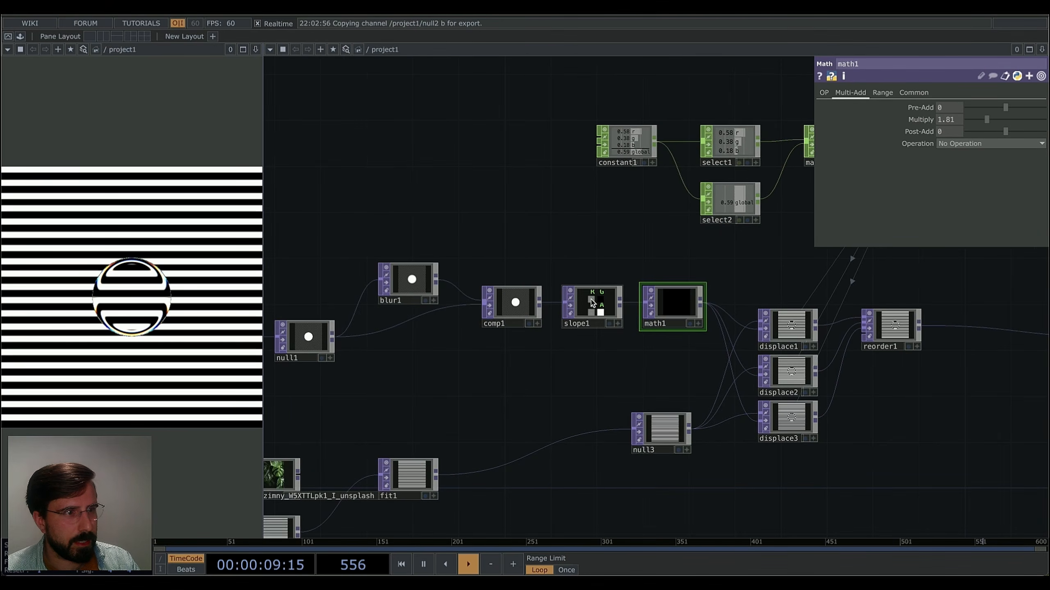
{"action": "left_click", "coordinate": [590, 300]}
{"action": "left_click", "coordinate": [422, 282]}
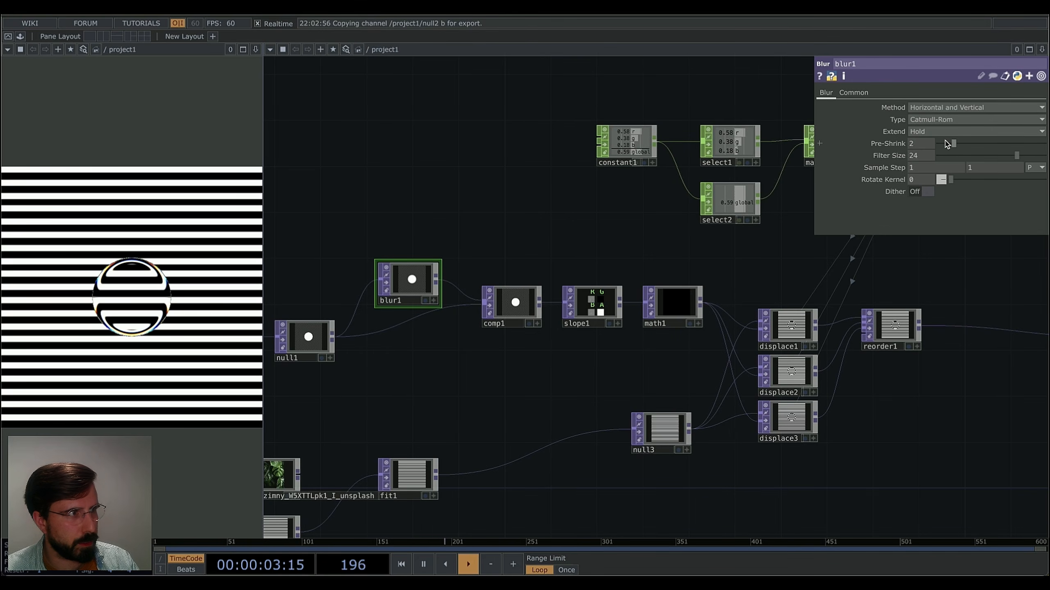
{"action": "mouse_move", "coordinate": [954, 144]}
{"action": "left_mouse_down"}
{"action": "mouse_move", "coordinate": [991, 146]}
{"action": "mouse_move", "coordinate": [957, 149]}
{"action": "mouse_move", "coordinate": [969, 147]}
{"action": "left_mouse_up"}
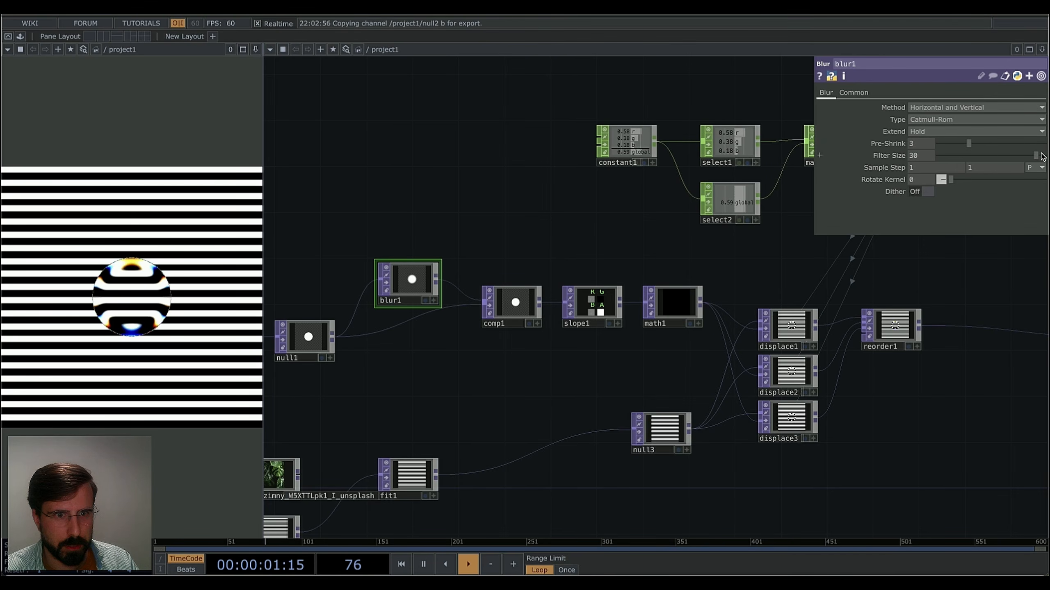
{"action": "left_click_drag", "start_coordinate": [1015, 156], "coordinate": [1013, 156]}
Move the leaf image, ramp1, fit1 and null3 nodes lower in the network, leaving free space beneath the circle chain.
{"action": "scroll", "coordinate": [363, 368], "scroll_direction": "right", "scroll_amount": 10}
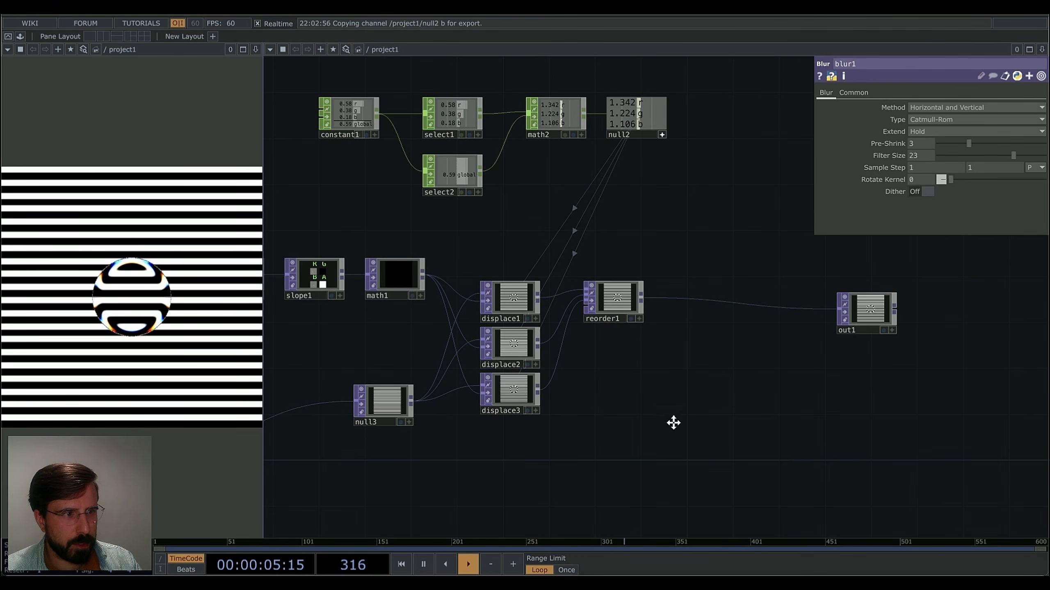
{"action": "scroll", "coordinate": [673, 423], "scroll_direction": "right", "scroll_amount": 3}
{"action": "scroll", "coordinate": [649, 329], "scroll_direction": "left", "scroll_amount": 6}
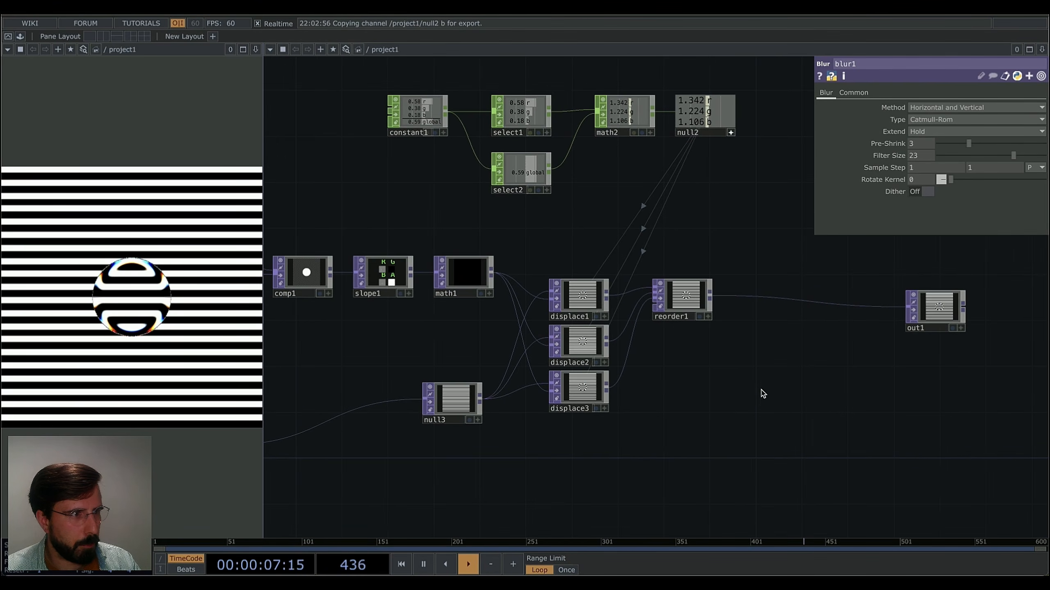
{"action": "scroll", "coordinate": [747, 415], "scroll_direction": "left", "scroll_amount": 10}
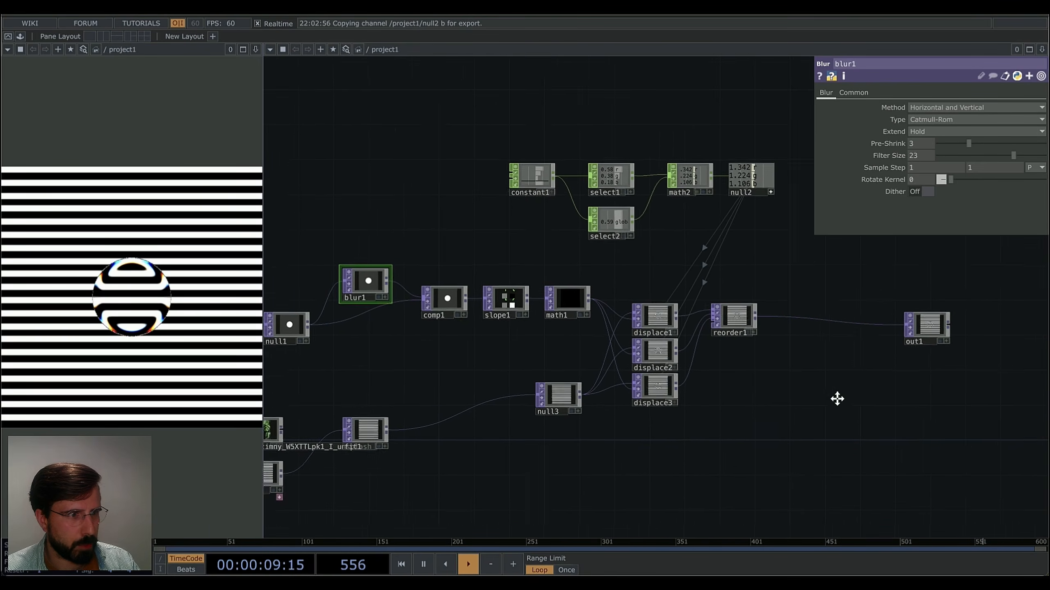
{"action": "scroll", "coordinate": [577, 424], "scroll_direction": "left", "scroll_amount": 4}
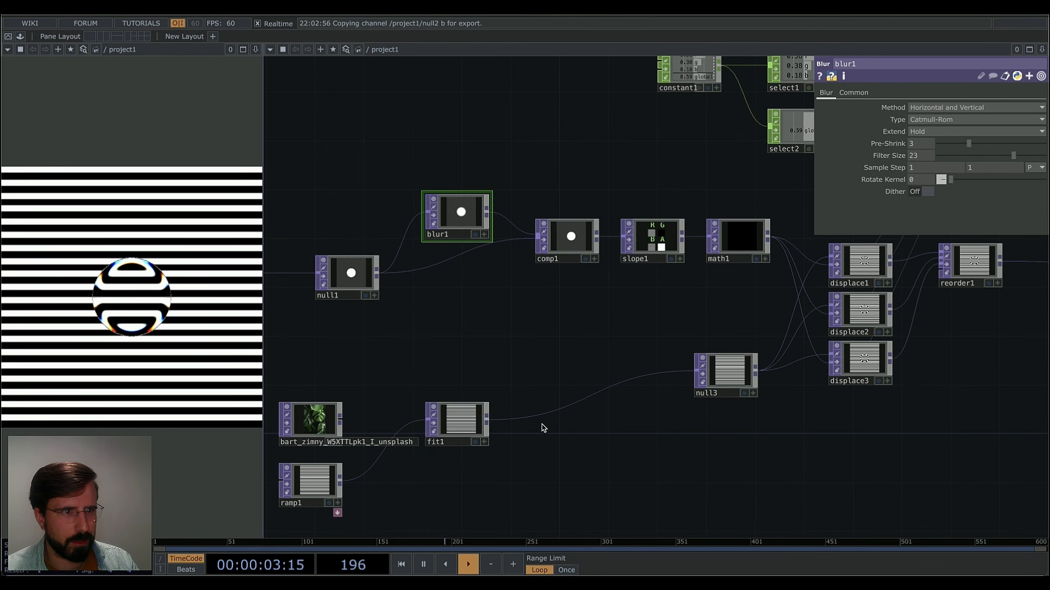
{"action": "scroll", "coordinate": [557, 422], "scroll_direction": "down", "scroll_amount": 6}
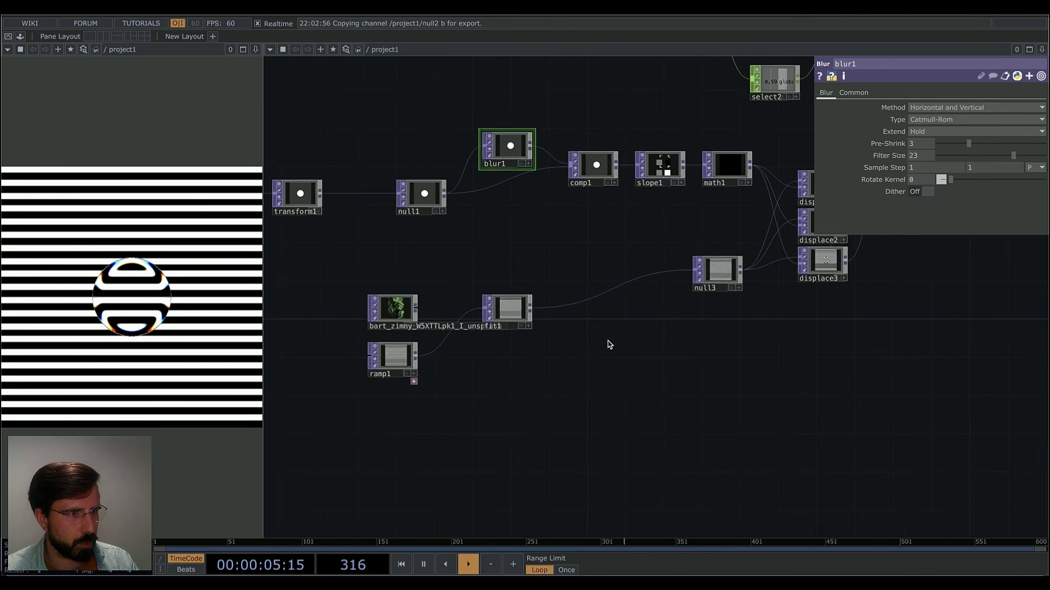
{"action": "right_click_drag", "start_coordinate": [434, 364], "coordinate": [295, 452]}
{"action": "left_click_drag", "start_coordinate": [396, 301], "coordinate": [386, 387]}
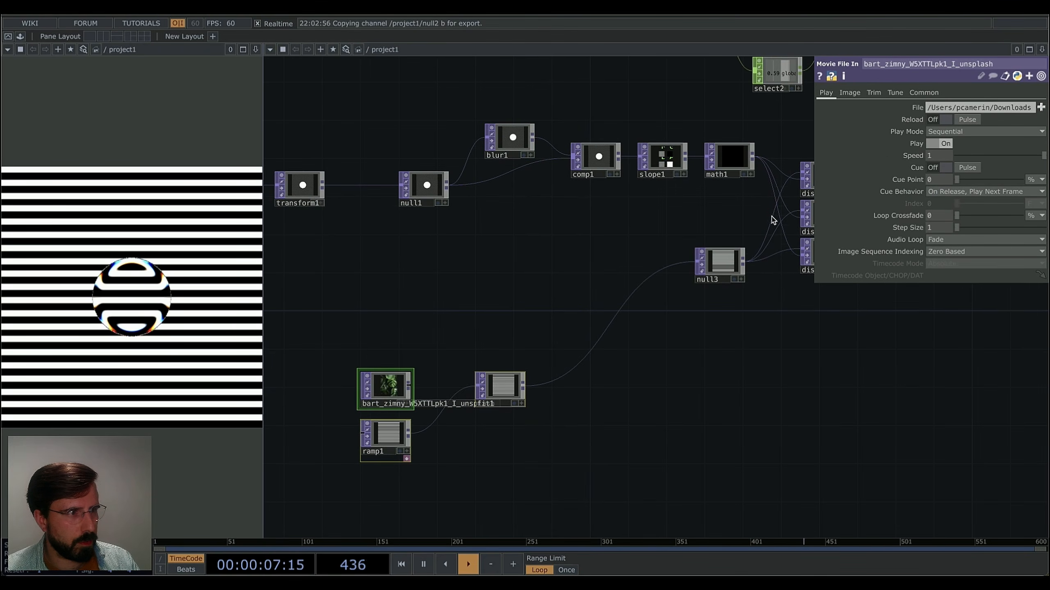
{"action": "left_click_drag", "start_coordinate": [726, 261], "coordinate": [717, 347]}
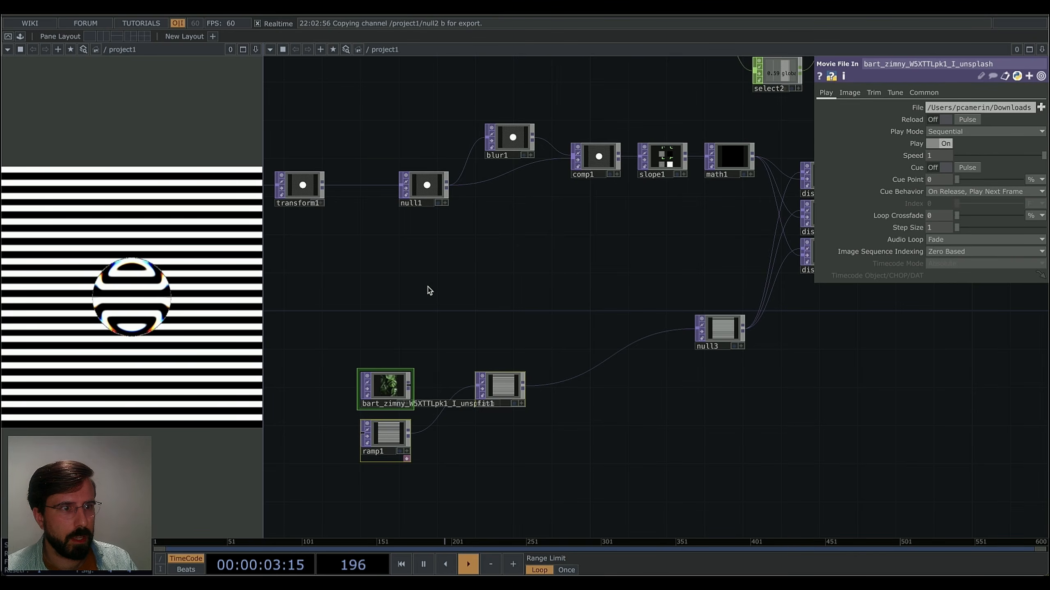
{"action": "key", "text": "Tab"}
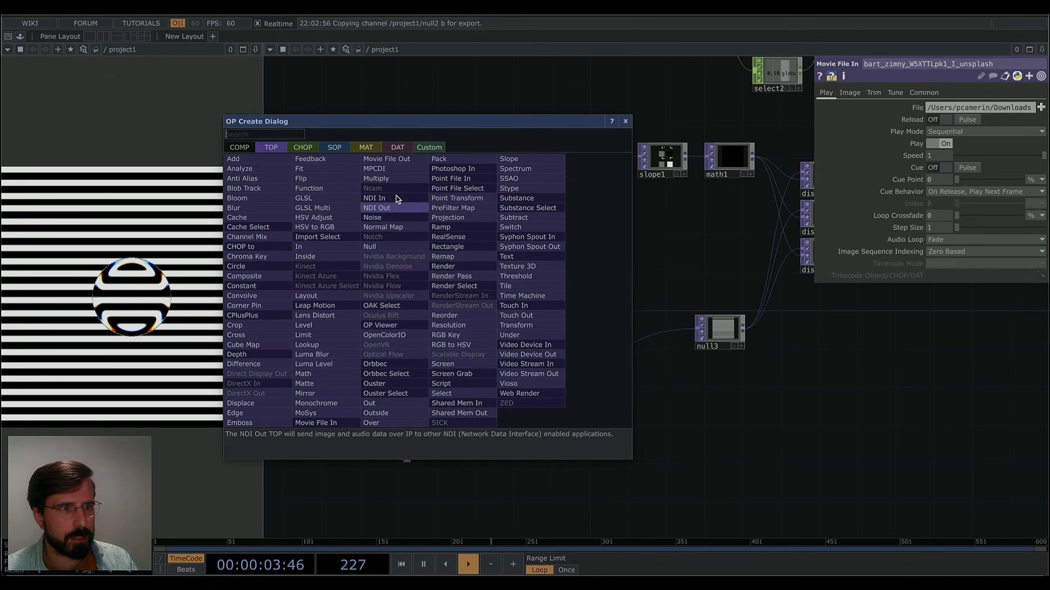
{"action": "left_click", "coordinate": [242, 287]}
{"action": "key", "text": "Escape"}
Add a Constant TOP in the free space above the leaf image node.
{"action": "key", "text": "Tab"}
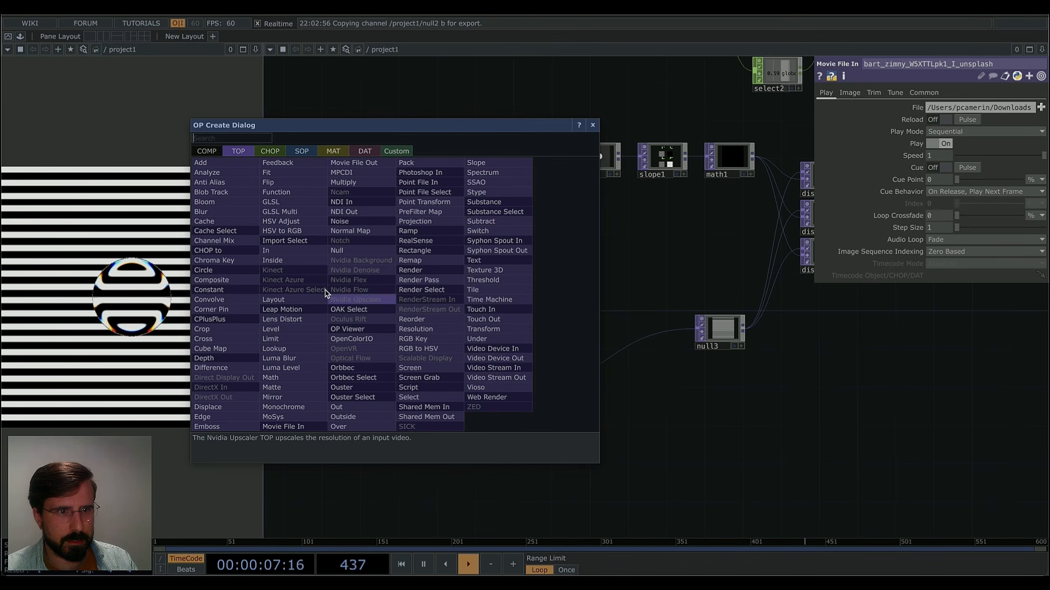
{"action": "left_click", "coordinate": [228, 291]}
{"action": "left_click", "coordinate": [385, 304]}
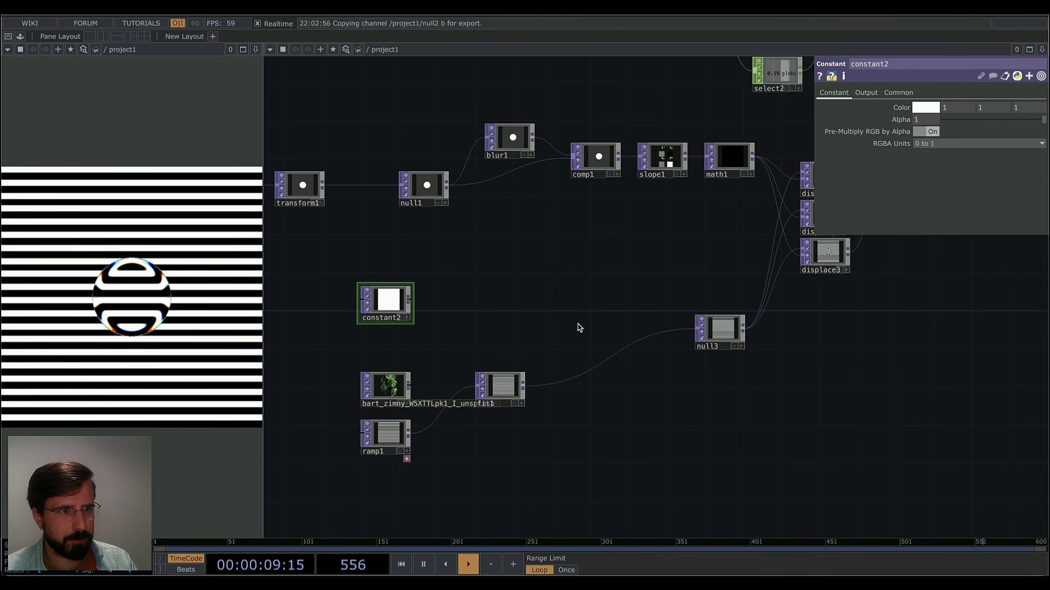
Colour constant2 salmon pink with Saturation 0.51 and Value 1 (Red 1, Green 0.48, Blue 0.49).
{"action": "left_click", "coordinate": [935, 107]}
{"action": "mouse_move", "coordinate": [959, 119]}
{"action": "left_mouse_down"}
{"action": "mouse_move", "coordinate": [979, 119]}
{"action": "mouse_move", "coordinate": [959, 119]}
{"action": "left_mouse_up"}
{"action": "scroll", "coordinate": [409, 300], "scroll_direction": "up", "scroll_amount": 3}
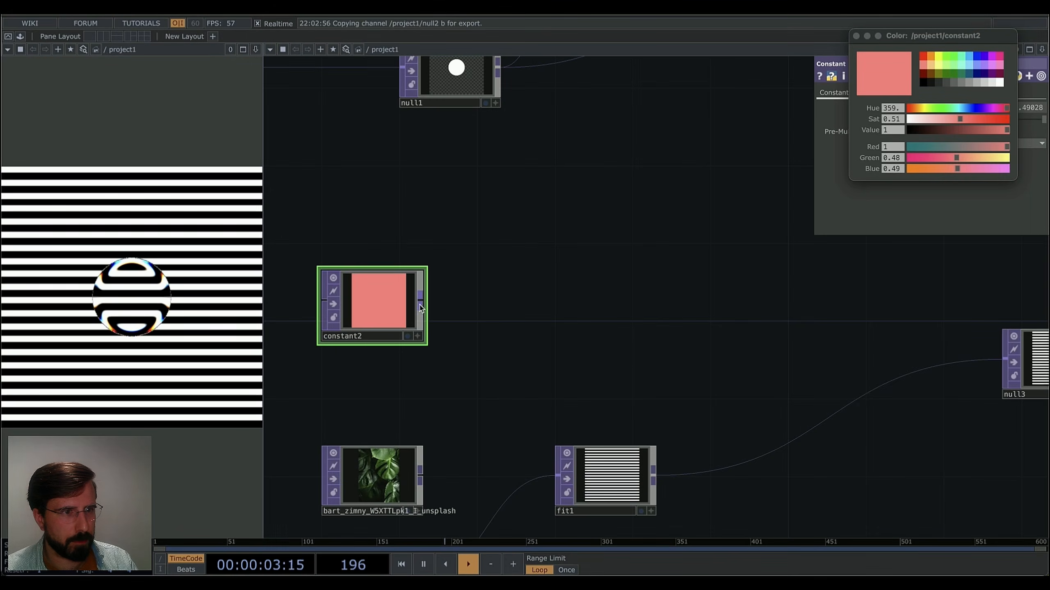
{"action": "scroll", "coordinate": [421, 302], "scroll_direction": "down", "scroll_amount": 3}
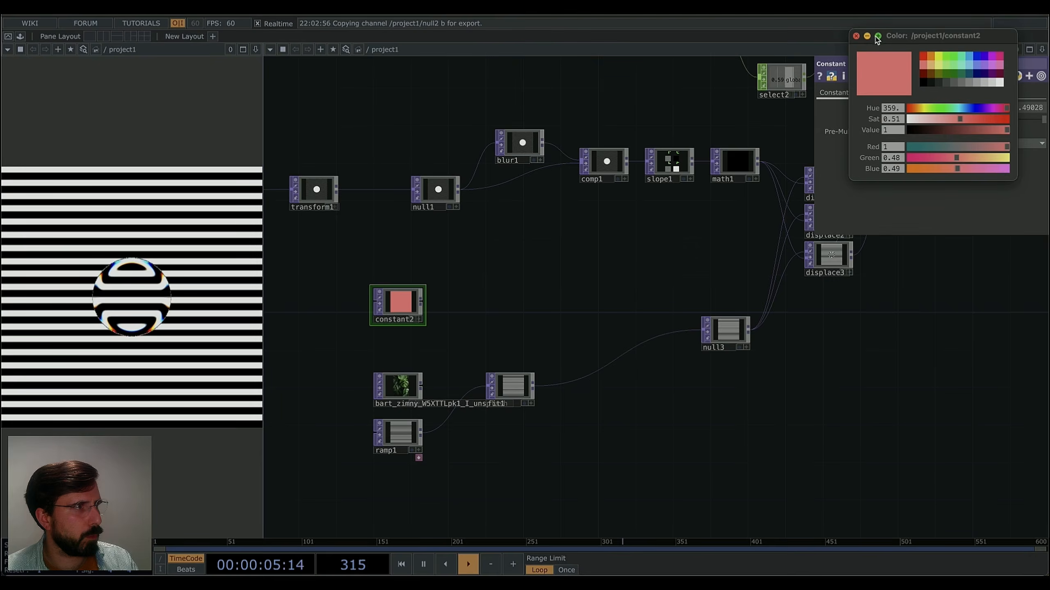
{"action": "left_click", "coordinate": [856, 36]}
Set constant2's Pixel Format to 32-bit float (RGBA).
{"action": "left_click", "coordinate": [898, 93]}
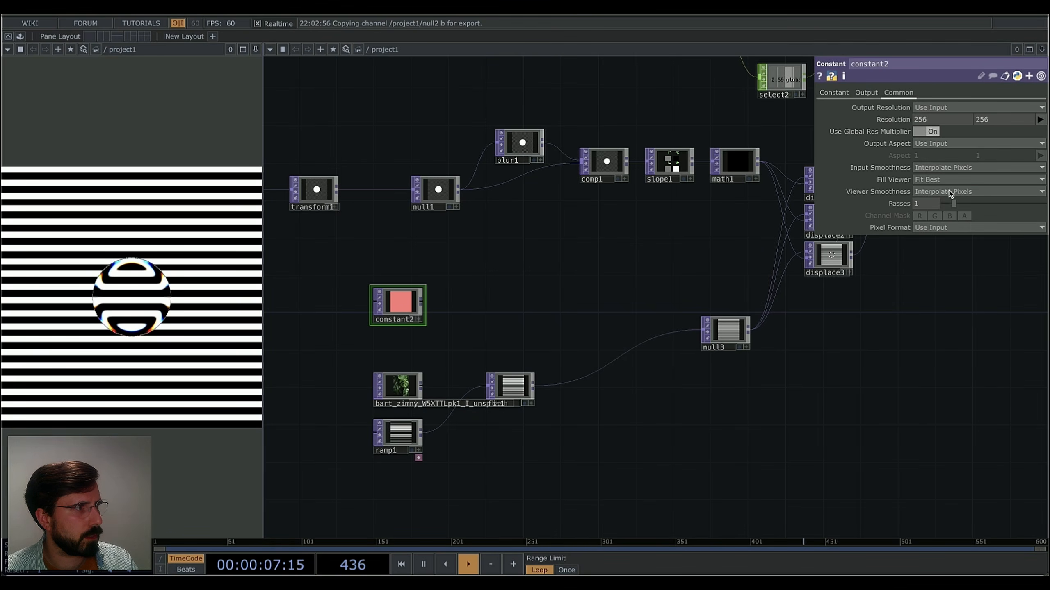
{"action": "left_click", "coordinate": [937, 228]}
{"action": "left_click", "coordinate": [928, 287]}
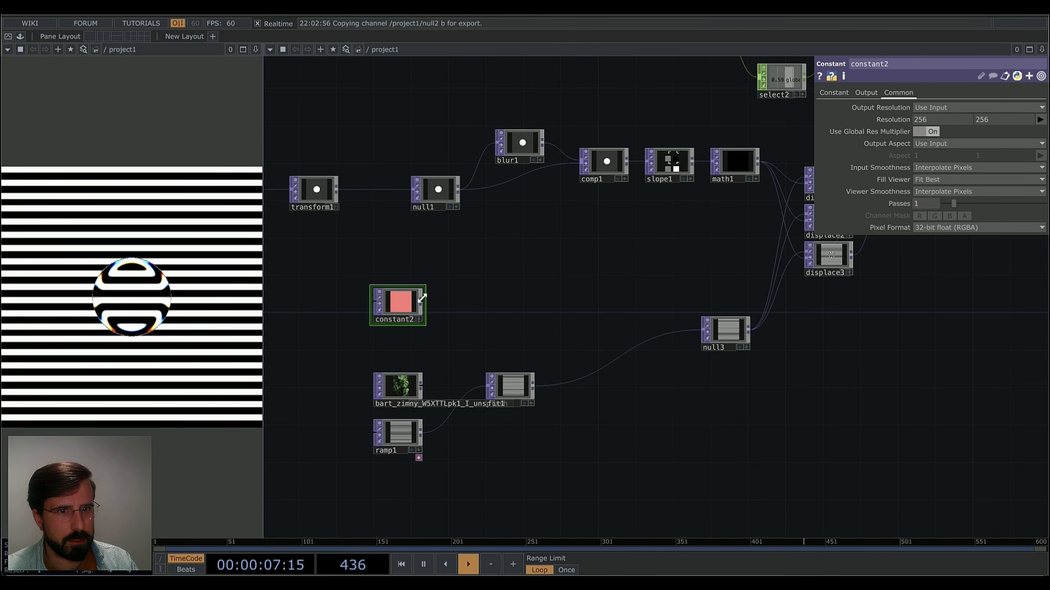
Insert a Composite TOP on the wire between fit1 and null3, and space out fit1 and the new node.
{"action": "middle_click_drag", "start_coordinate": [553, 251], "coordinate": [520, 260]}
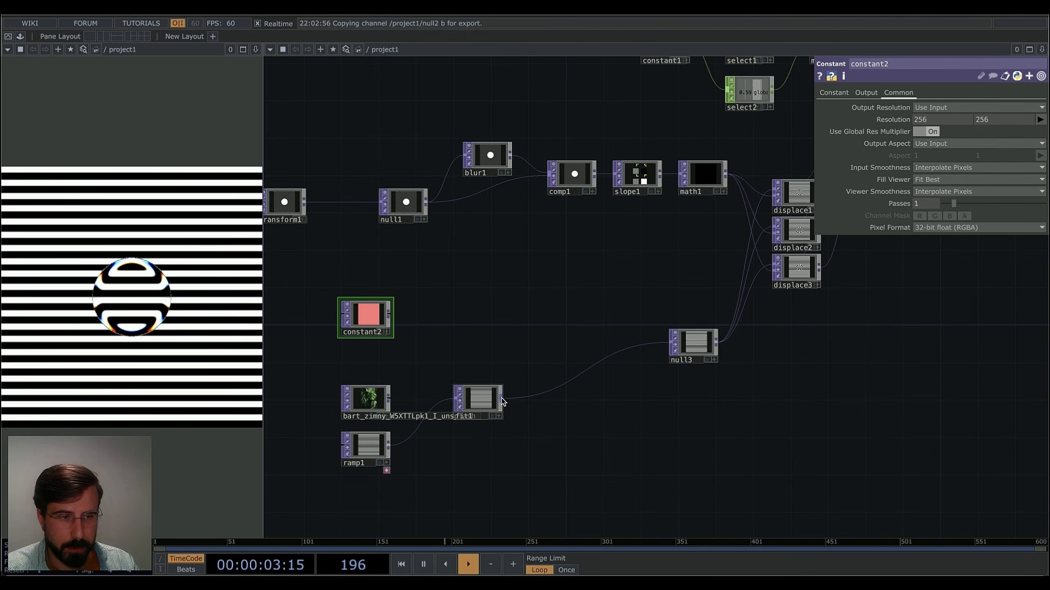
{"action": "right_click", "coordinate": [593, 369]}
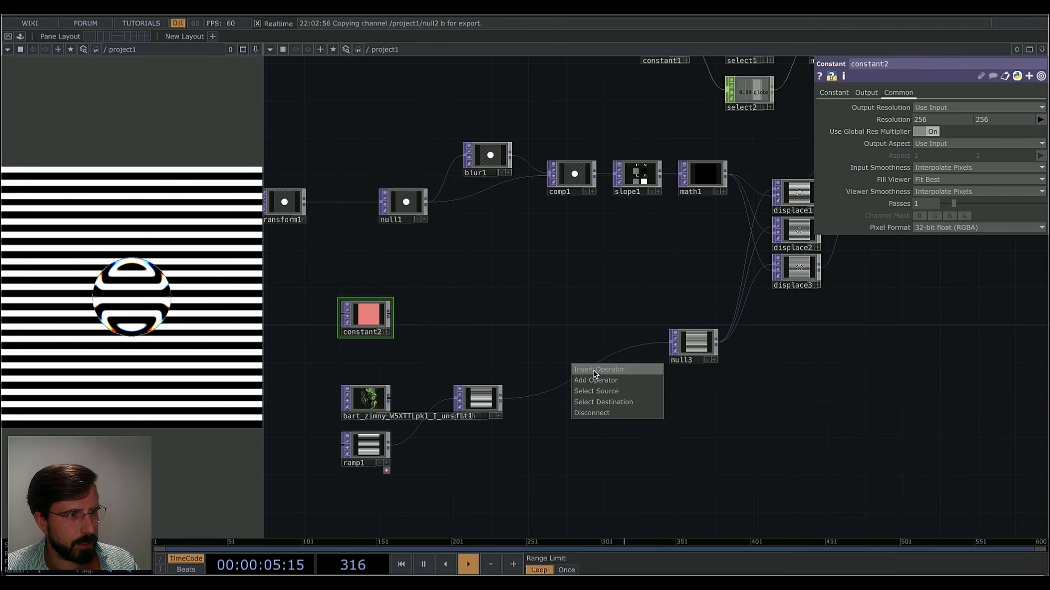
{"action": "left_click", "coordinate": [595, 372]}
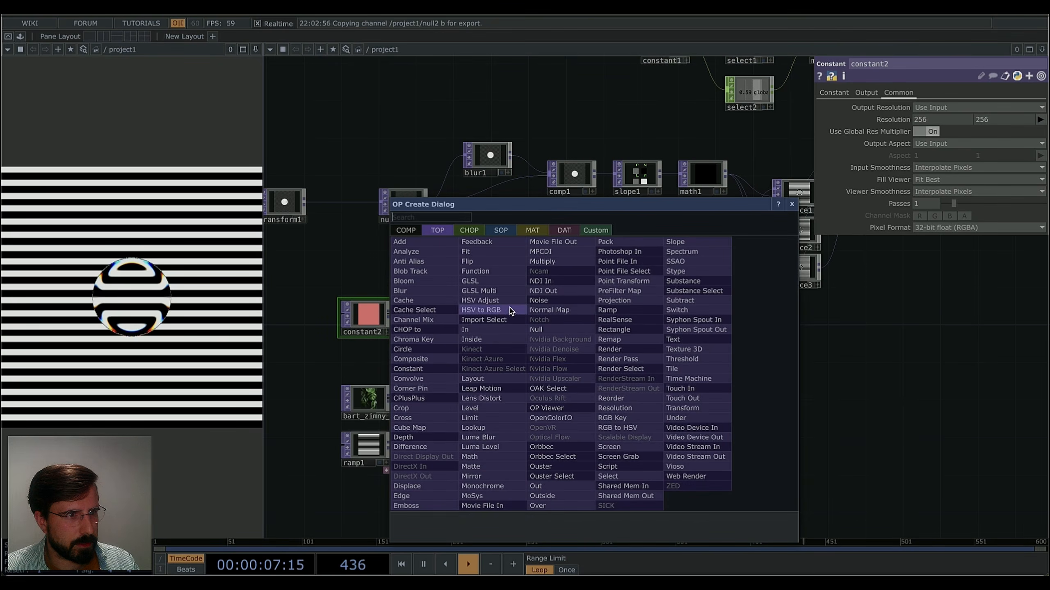
{"action": "left_click", "coordinate": [409, 360]}
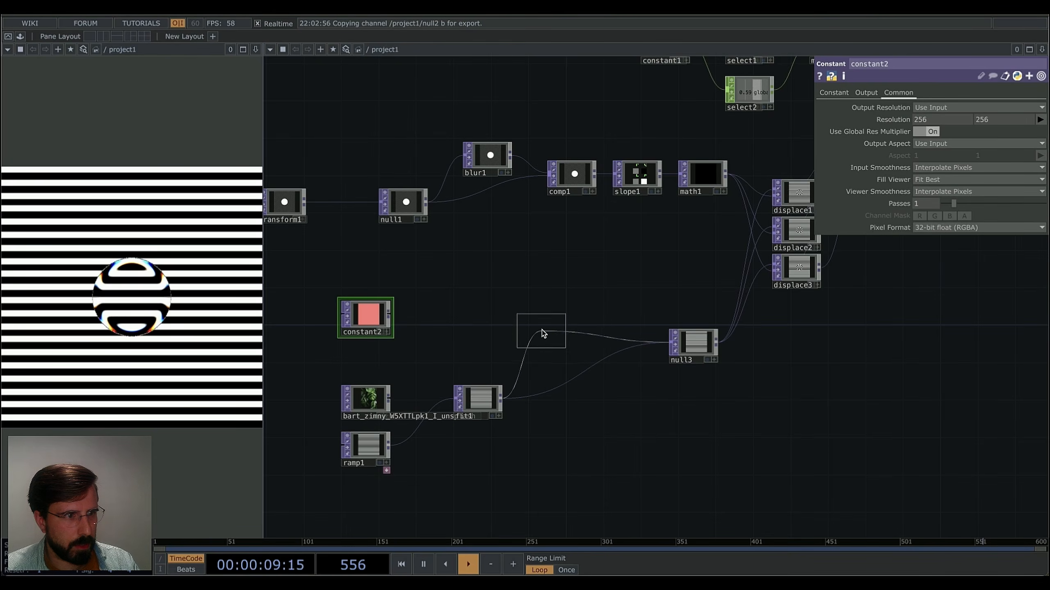
{"action": "left_click", "coordinate": [544, 331]}
{"action": "left_click_drag", "start_coordinate": [458, 401], "coordinate": [437, 401]}
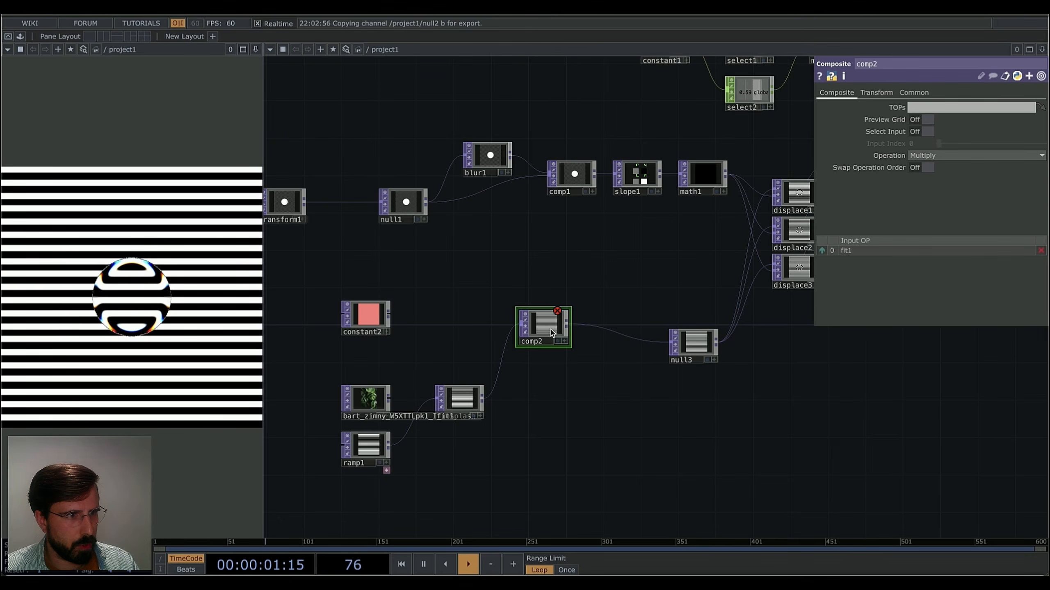
{"action": "left_click_drag", "start_coordinate": [532, 330], "coordinate": [511, 348]}
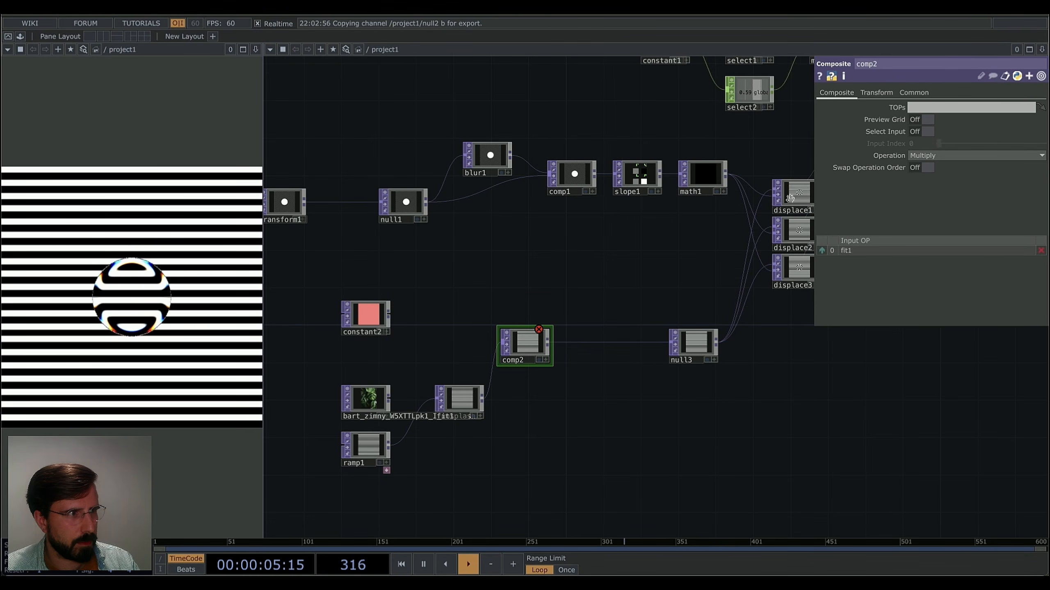
Connect constant2 to comp2 and make it the first input, above fit1.
{"action": "left_click_drag", "start_coordinate": [720, 245], "coordinate": [701, 254]}
{"action": "left_click_drag", "start_coordinate": [424, 326], "coordinate": [508, 349]}
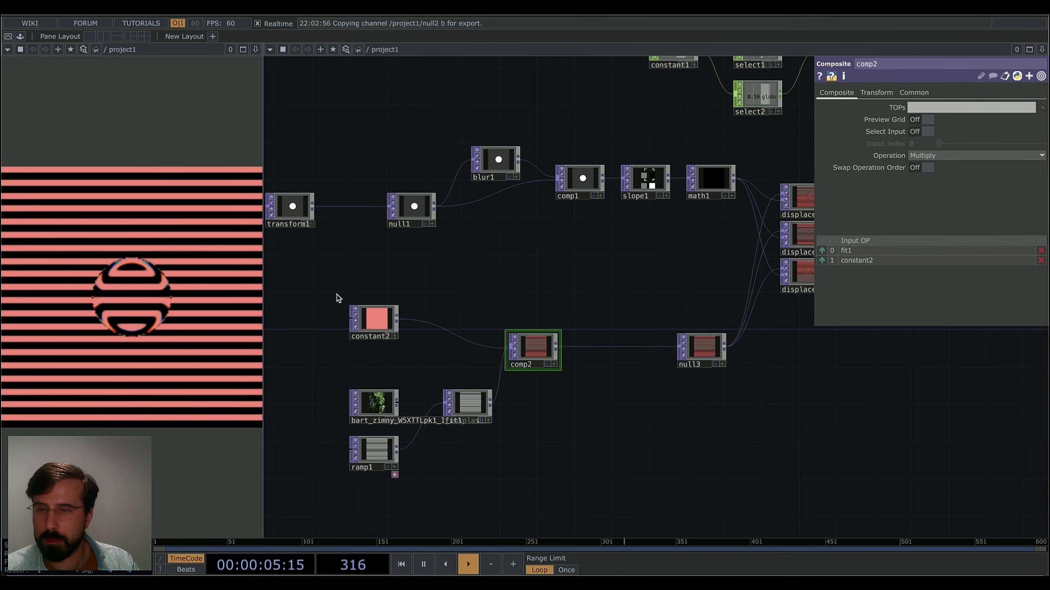
{"action": "left_click", "coordinate": [823, 261]}
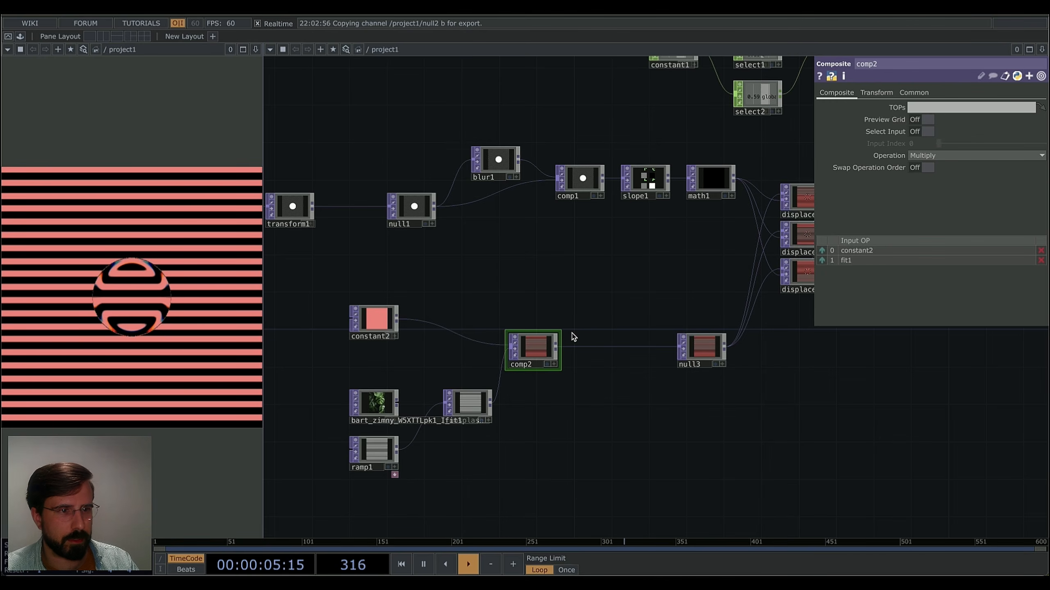
Insert a Blur TOP between comp2 and null3.
{"action": "scroll", "coordinate": [571, 310], "scroll_direction": "down", "scroll_amount": 1}
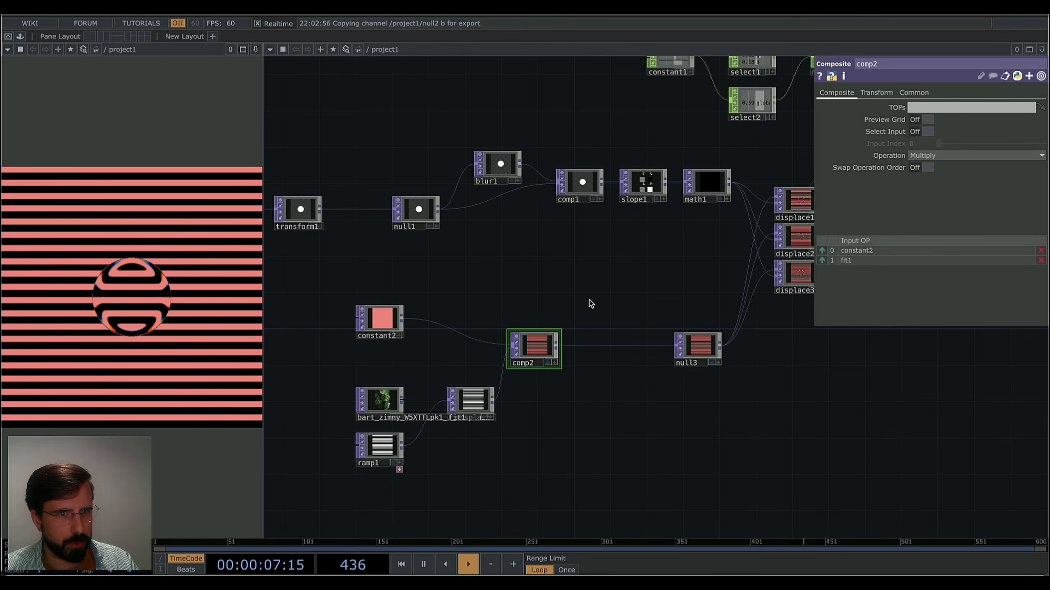
{"action": "left_click_drag", "start_coordinate": [616, 409], "coordinate": [565, 409]}
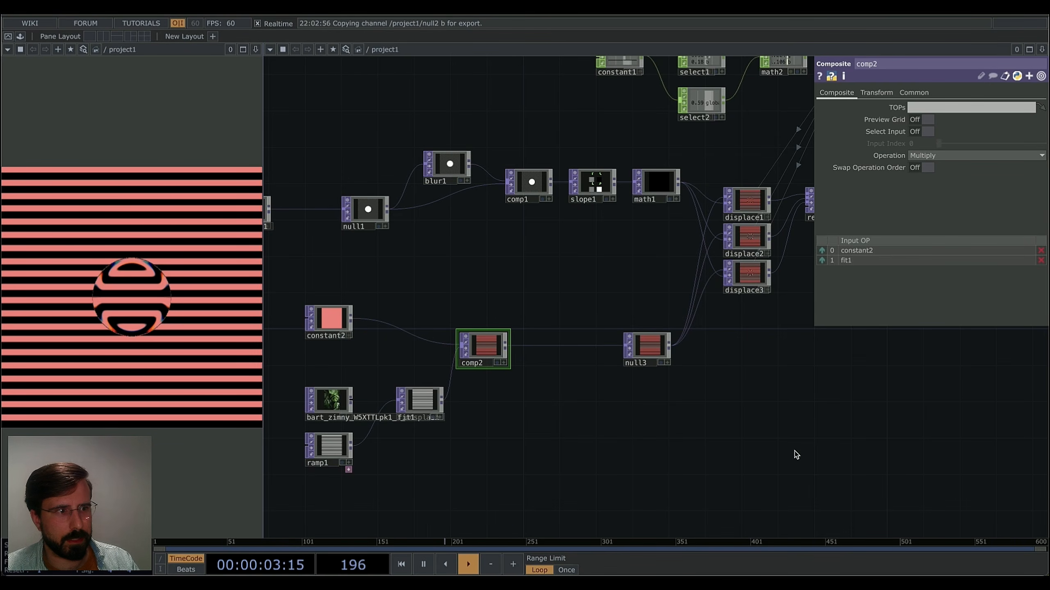
{"action": "left_click_drag", "start_coordinate": [719, 413], "coordinate": [628, 425]}
{"action": "scroll", "coordinate": [628, 425], "scroll_direction": "down", "scroll_amount": 2}
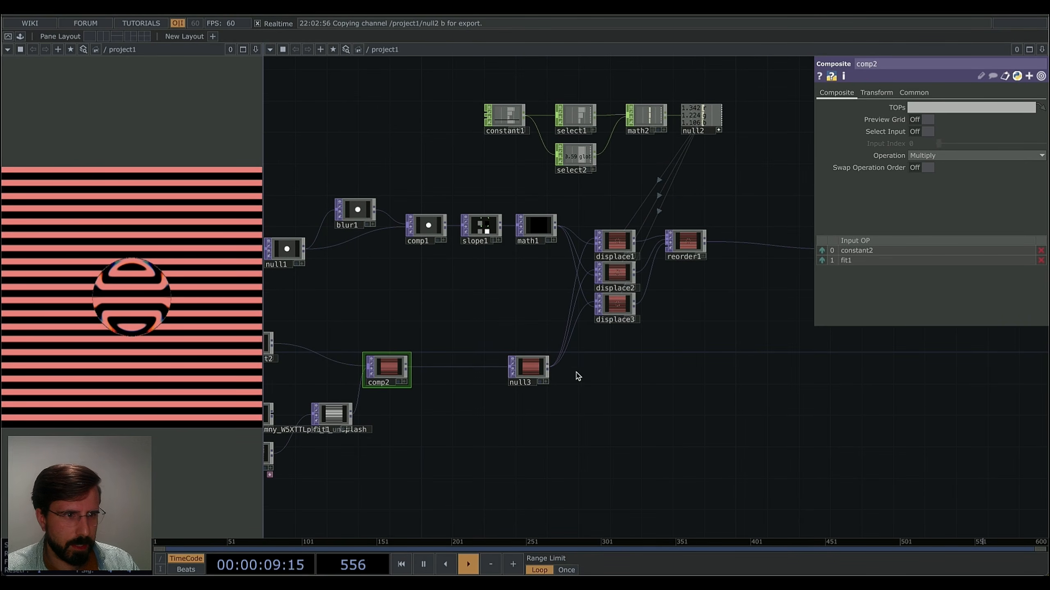
{"action": "right_click", "coordinate": [409, 369]}
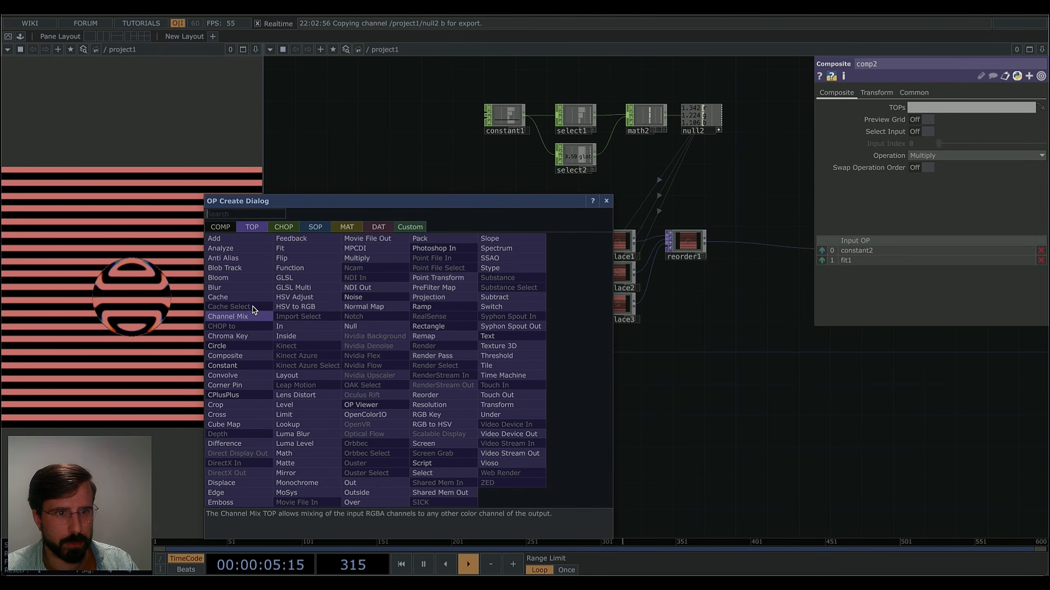
{"action": "left_click", "coordinate": [239, 290]}
{"action": "left_click", "coordinate": [441, 368]}
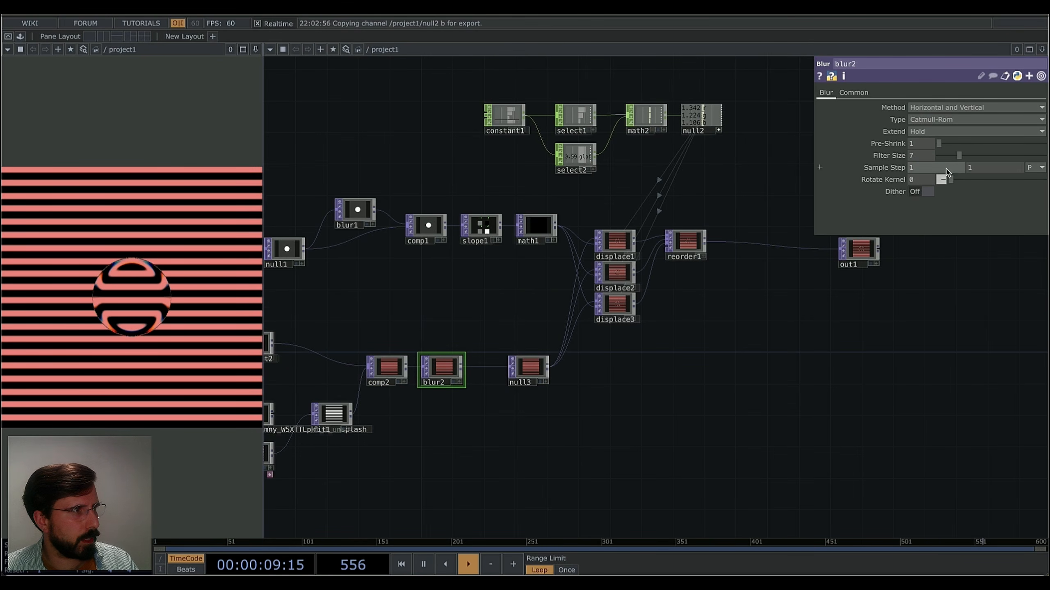
Set blur2's filter size to 11 and its pre-shrink to 2.
{"action": "left_click_drag", "start_coordinate": [956, 158], "coordinate": [972, 164]}
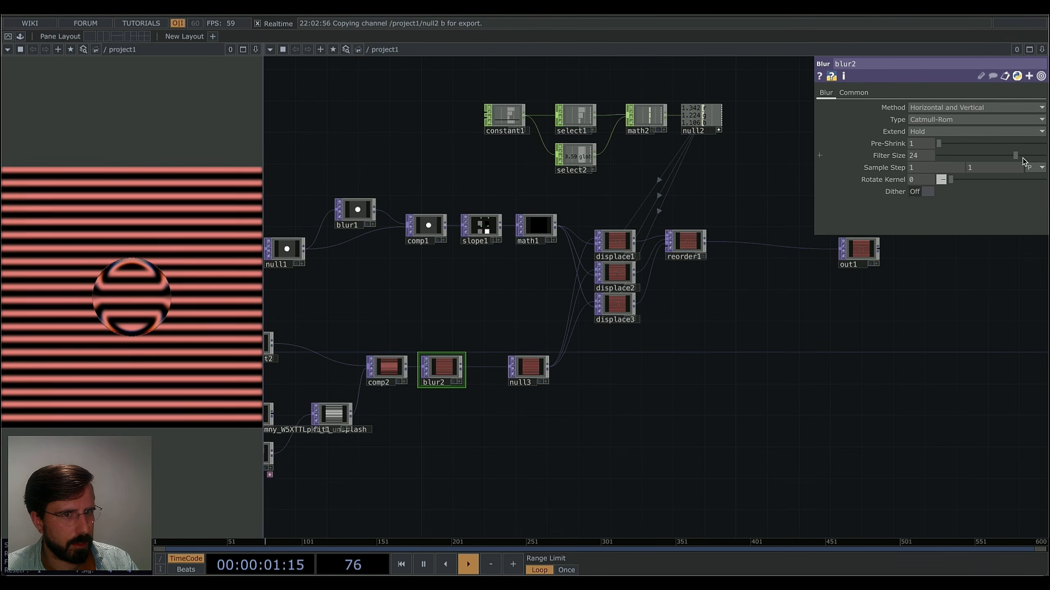
{"action": "left_click", "coordinate": [972, 157]}
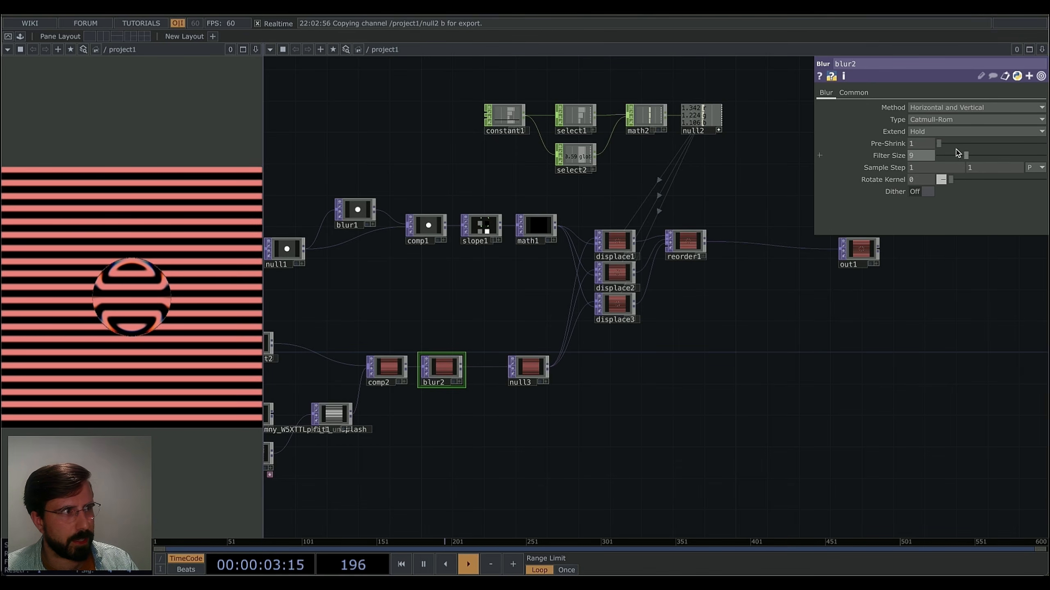
{"action": "left_click_drag", "start_coordinate": [944, 148], "coordinate": [976, 160]}
Move out1 farther from reorder1 and insert a Composite TOP between the two nodes.
{"action": "left_click_drag", "start_coordinate": [623, 425], "coordinate": [717, 451]}
{"action": "left_click_drag", "start_coordinate": [552, 479], "coordinate": [577, 454]}
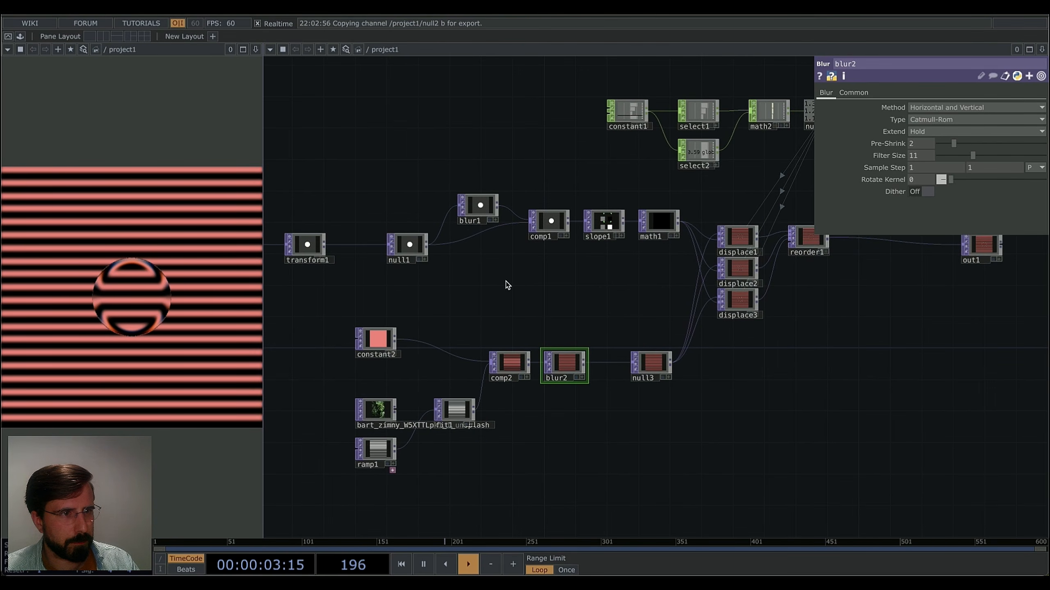
{"action": "left_click_drag", "start_coordinate": [529, 307], "coordinate": [475, 323]}
{"action": "left_click_drag", "start_coordinate": [882, 271], "coordinate": [837, 300]}
{"action": "left_click_drag", "start_coordinate": [830, 285], "coordinate": [940, 269]}
{"action": "left_click_drag", "start_coordinate": [718, 310], "coordinate": [842, 326]}
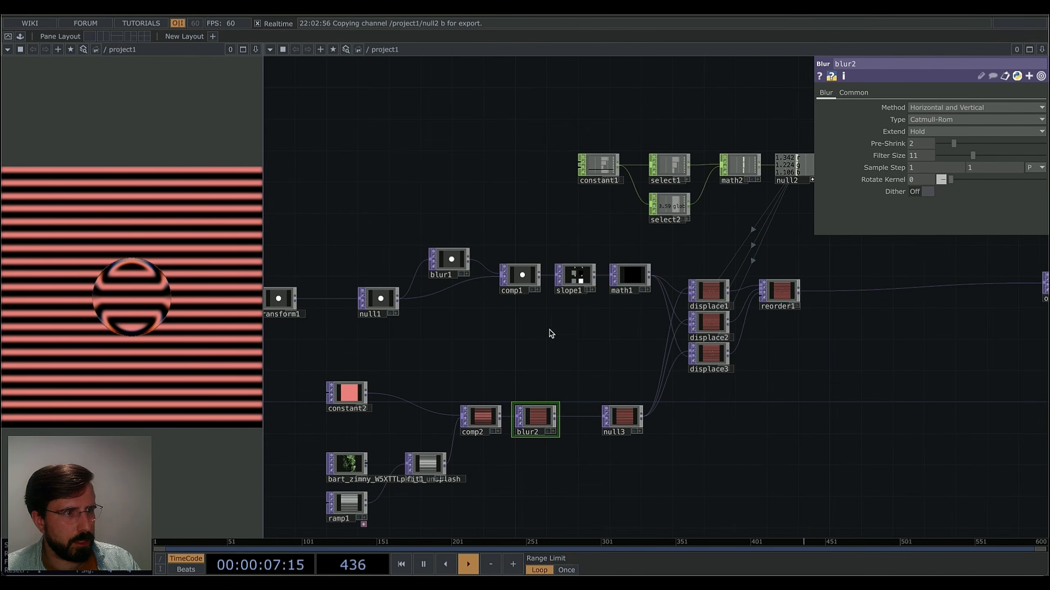
{"action": "left_click_drag", "start_coordinate": [773, 442], "coordinate": [771, 392]}
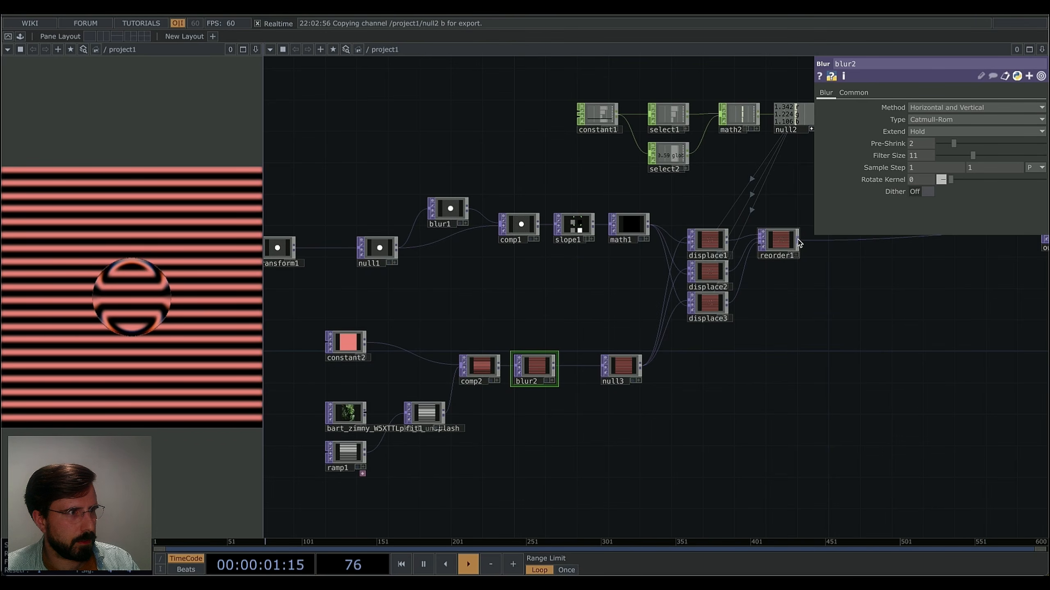
{"action": "left_click_drag", "start_coordinate": [818, 259], "coordinate": [782, 267]}
{"action": "right_click", "coordinate": [763, 253]}
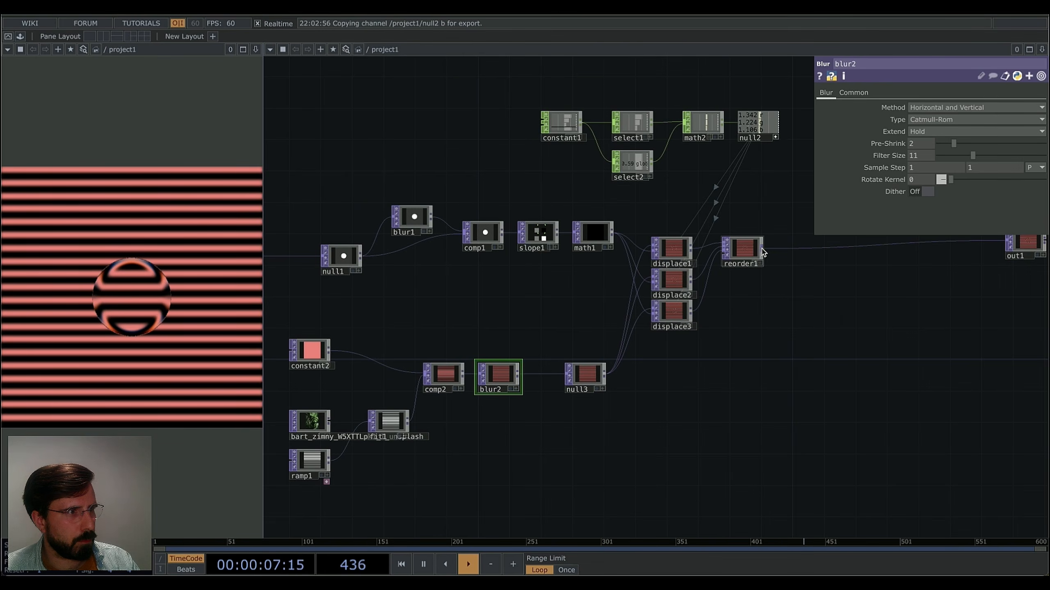
{"action": "right_click", "coordinate": [763, 253]}
{"action": "left_click", "coordinate": [578, 237]}
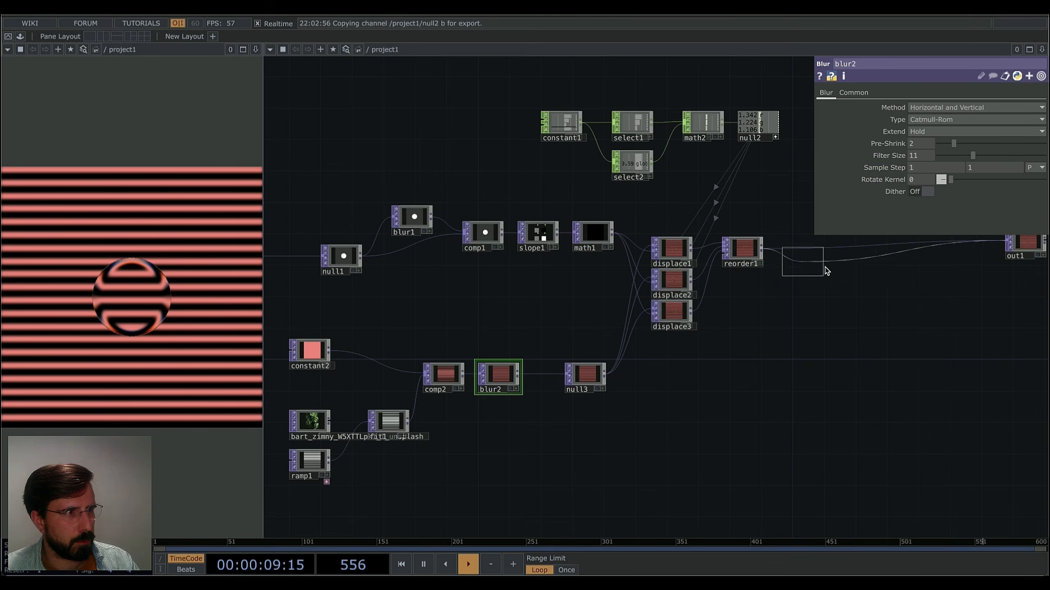
{"action": "left_click", "coordinate": [826, 271]}
Connect null1 to comp3 as its second input and inspect the masked result in the node's viewer.
{"action": "left_click_drag", "start_coordinate": [370, 267], "coordinate": [757, 268]}
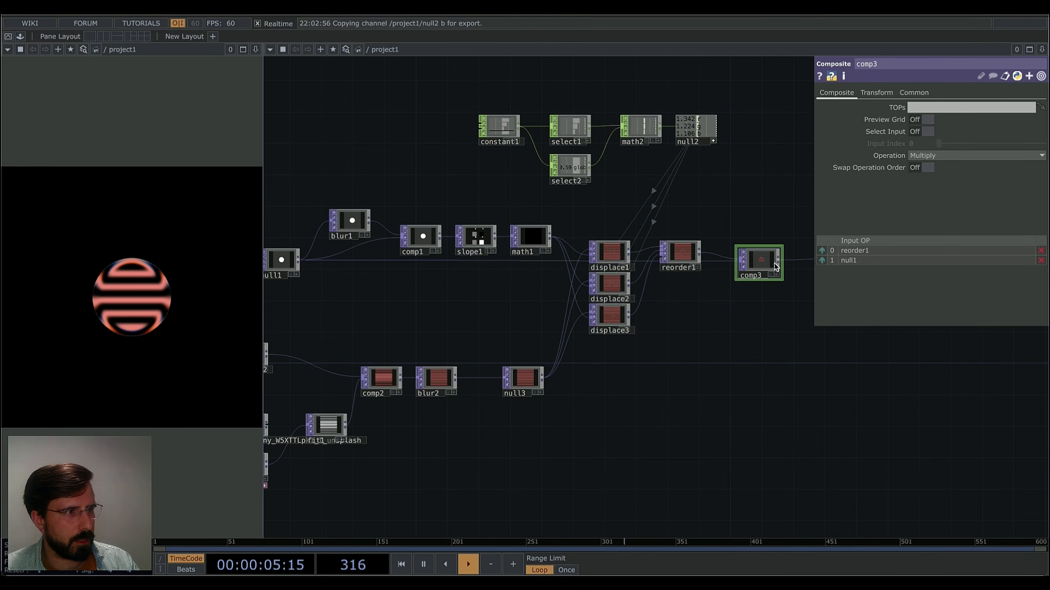
{"action": "scroll", "coordinate": [766, 259], "scroll_direction": "up", "scroll_amount": 5}
{"action": "scroll", "coordinate": [766, 259], "scroll_direction": "up", "scroll_amount": 2}
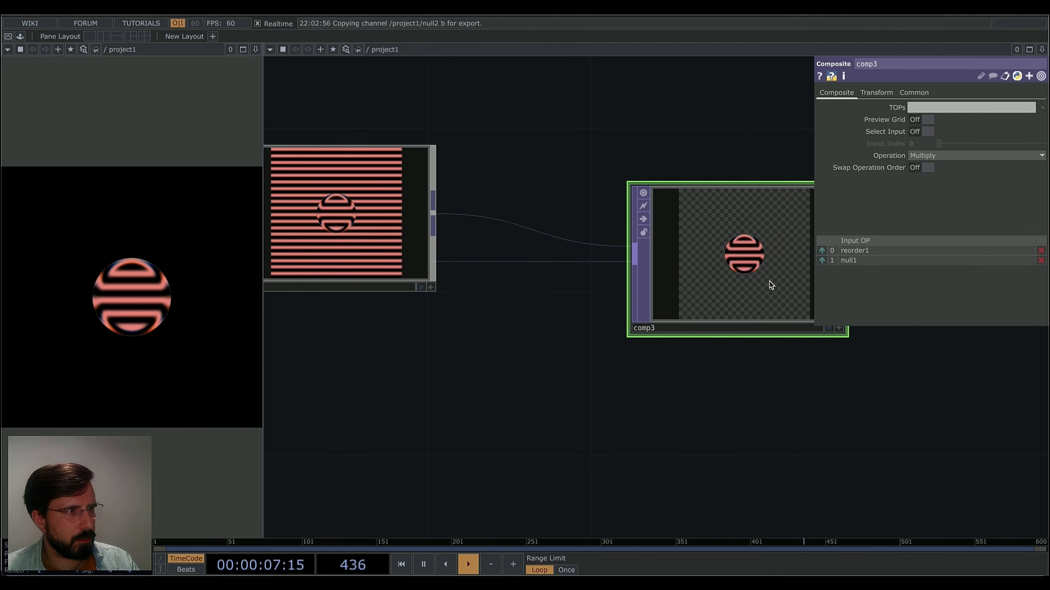
{"action": "scroll", "coordinate": [742, 276], "scroll_direction": "down", "scroll_amount": 8}
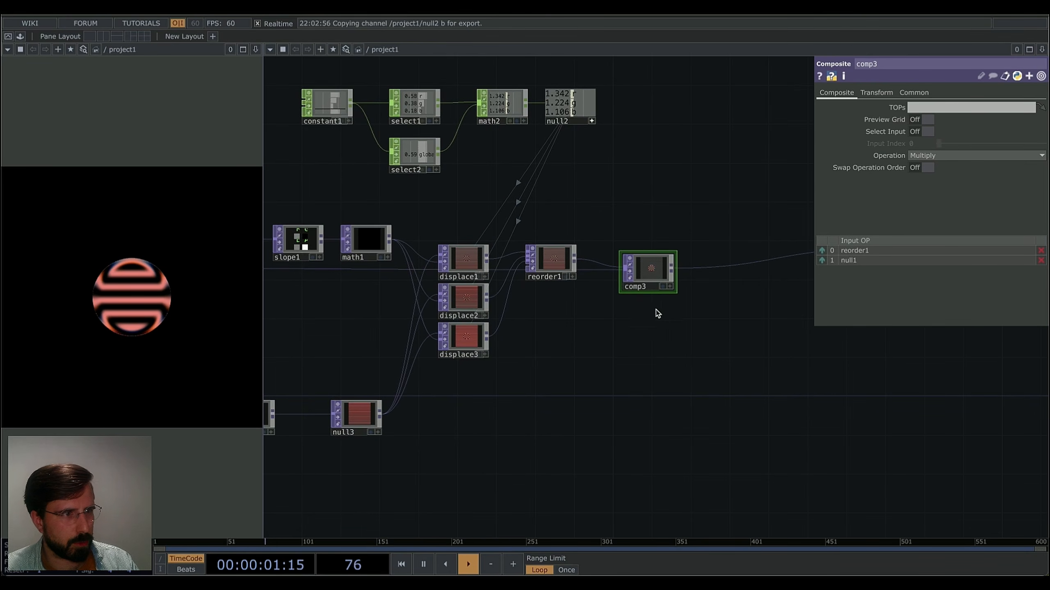
Branch a new Composite TOP off fit1, place it near out1, and connect comp3 to it.
{"action": "left_click_drag", "start_coordinate": [749, 322], "coordinate": [808, 307]}
{"action": "left_click_drag", "start_coordinate": [341, 471], "coordinate": [484, 407]}
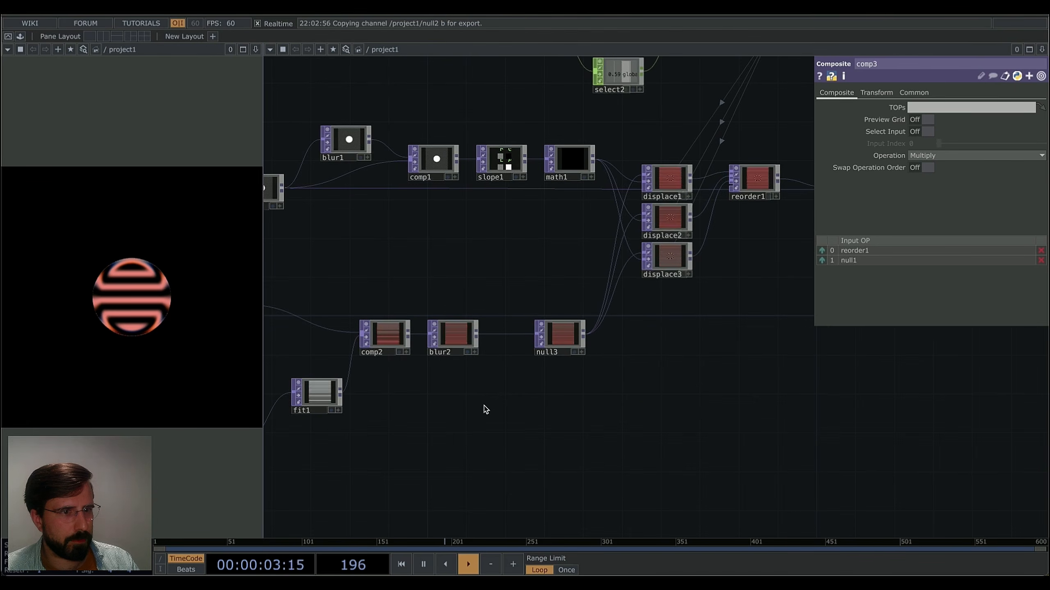
{"action": "scroll", "coordinate": [485, 406], "scroll_direction": "down", "scroll_amount": 3}
{"action": "right_click", "coordinate": [376, 398]}
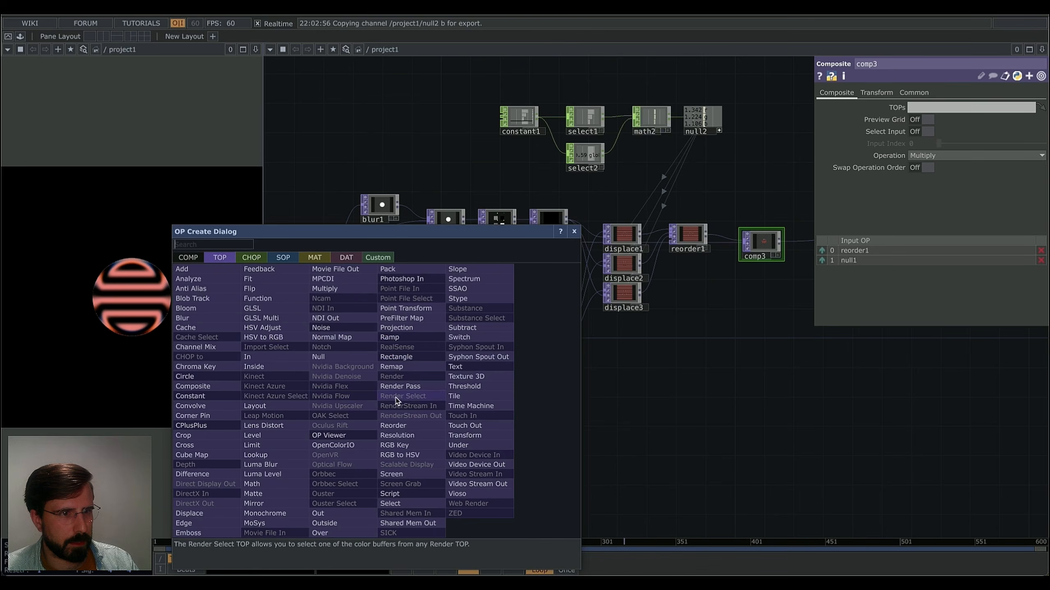
{"action": "key", "text": "Escape"}
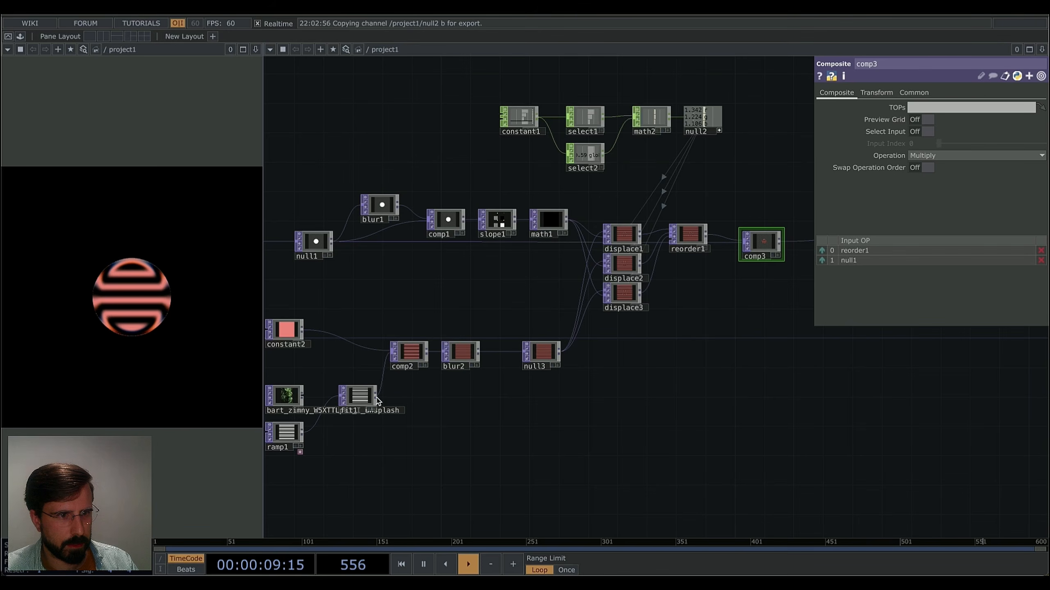
{"action": "left_click_drag", "start_coordinate": [396, 401], "coordinate": [662, 358]}
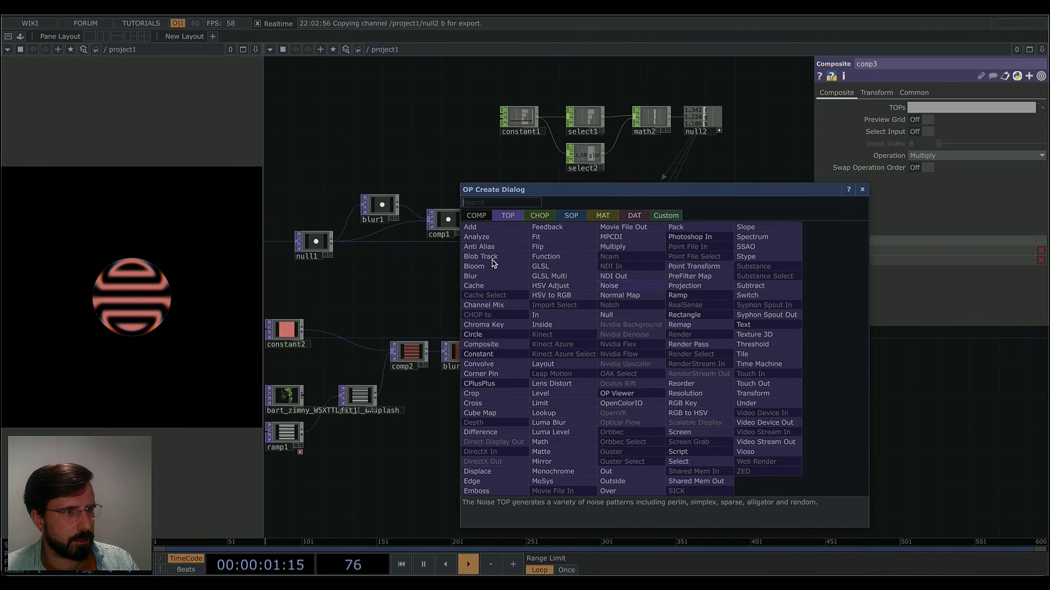
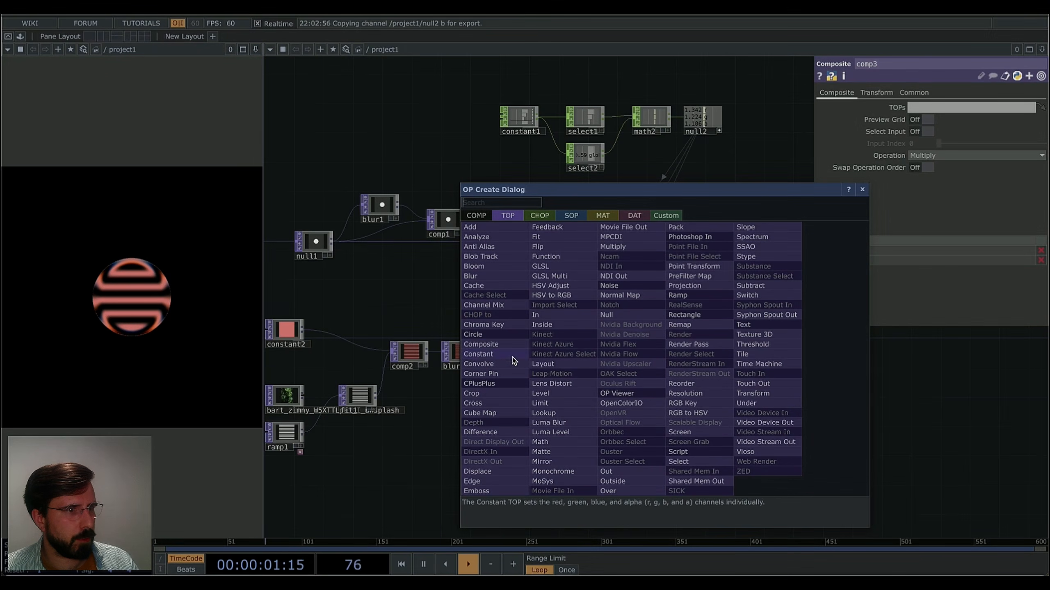
{"action": "left_click", "coordinate": [491, 345]}
{"action": "left_click", "coordinate": [776, 306]}
{"action": "left_click_drag", "start_coordinate": [627, 402], "coordinate": [414, 419]}
{"action": "left_click_drag", "start_coordinate": [572, 318], "coordinate": [638, 293]}
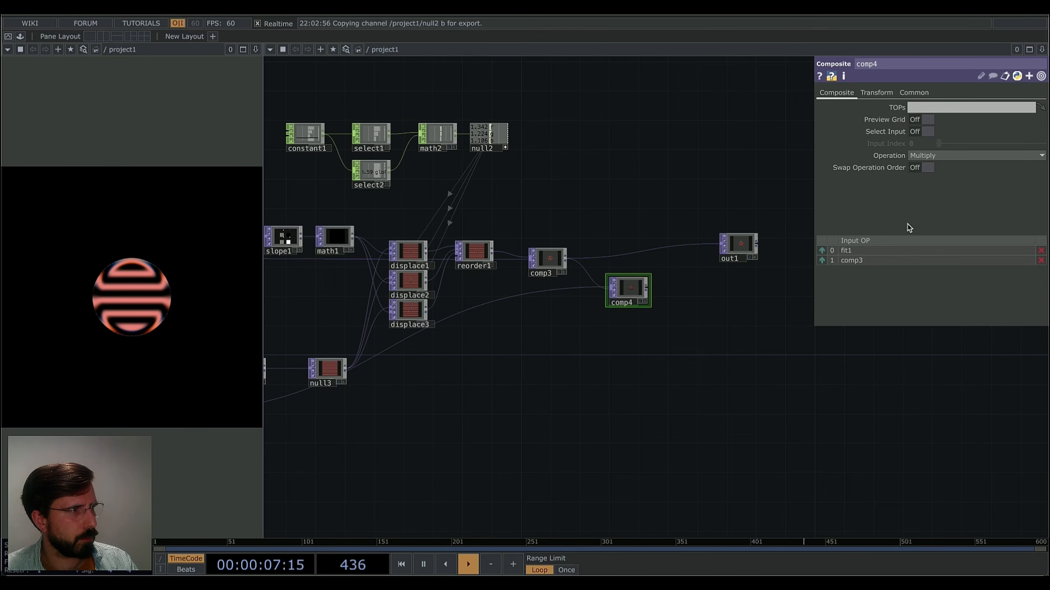
Set comp4's operation to Over with comp3 as the first input above fit1, and connect comp4 to out1.
{"action": "left_click", "coordinate": [936, 156]}
{"action": "left_click", "coordinate": [985, 254]}
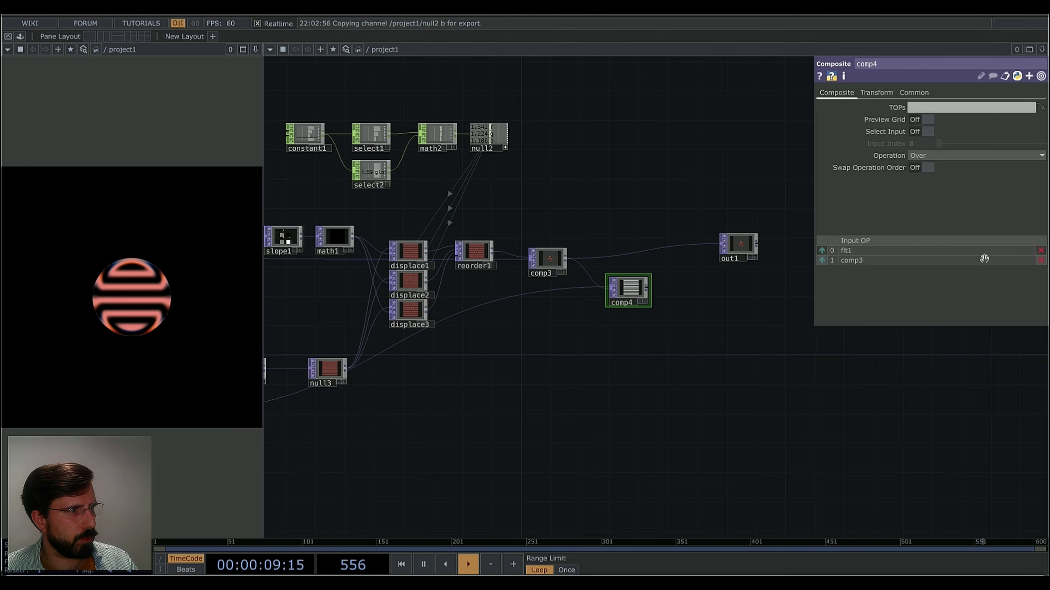
{"action": "left_click", "coordinate": [822, 260]}
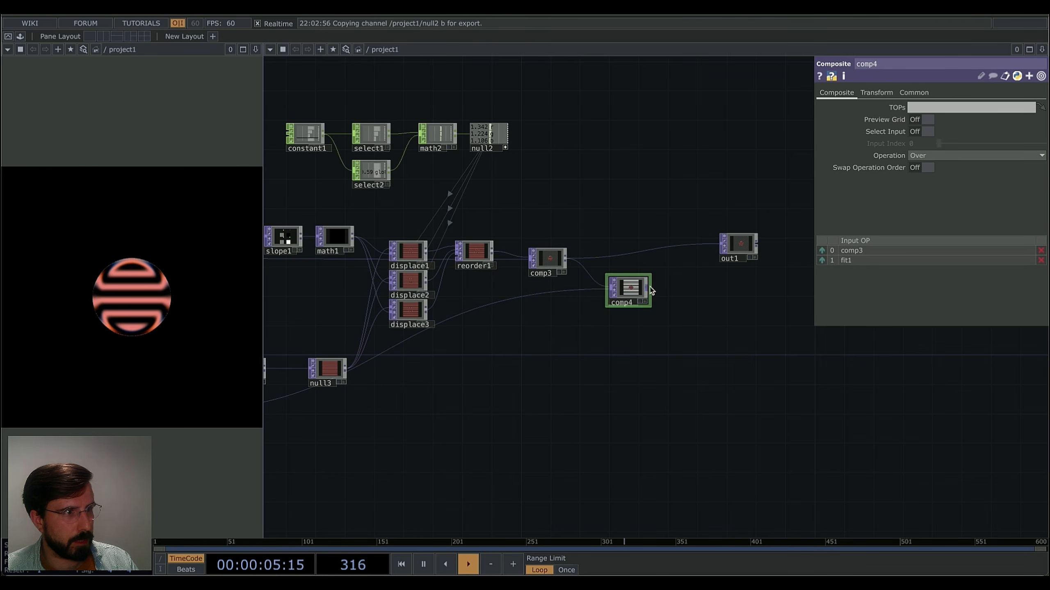
{"action": "left_click_drag", "start_coordinate": [651, 290], "coordinate": [718, 247]}
{"action": "left_click", "coordinate": [719, 247]}
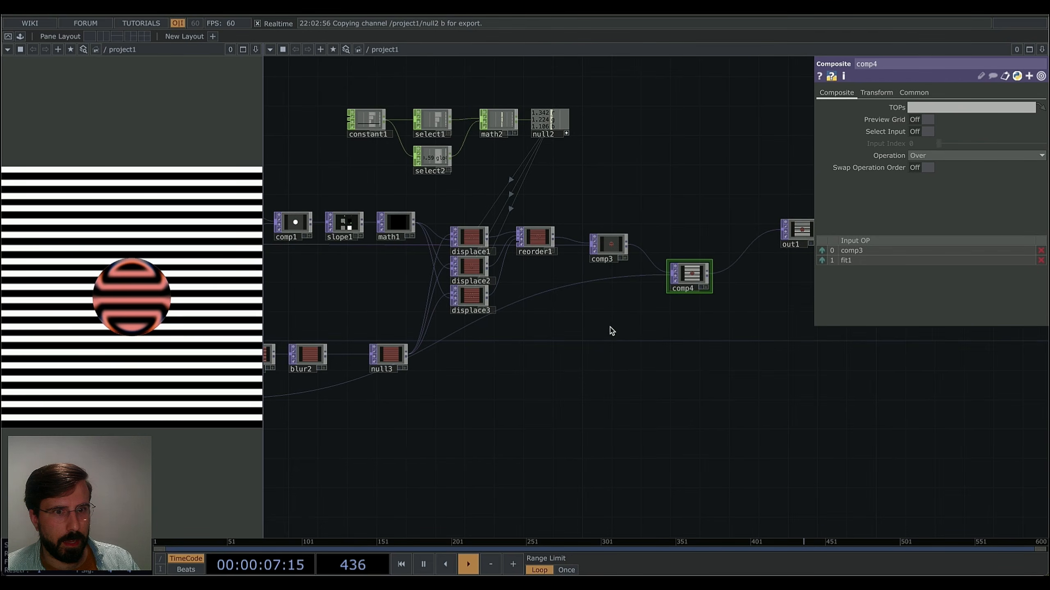
Add a Noise CHOP and place it just above the transform1 node.
{"action": "left_click_drag", "start_coordinate": [581, 322], "coordinate": [831, 332]}
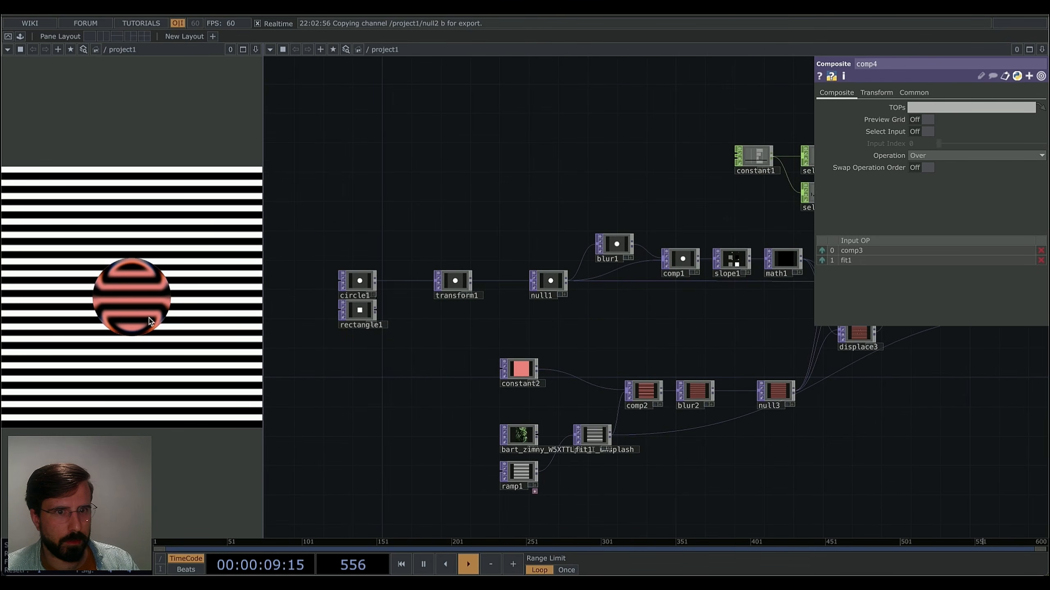
{"action": "left_click_drag", "start_coordinate": [684, 323], "coordinate": [604, 367]}
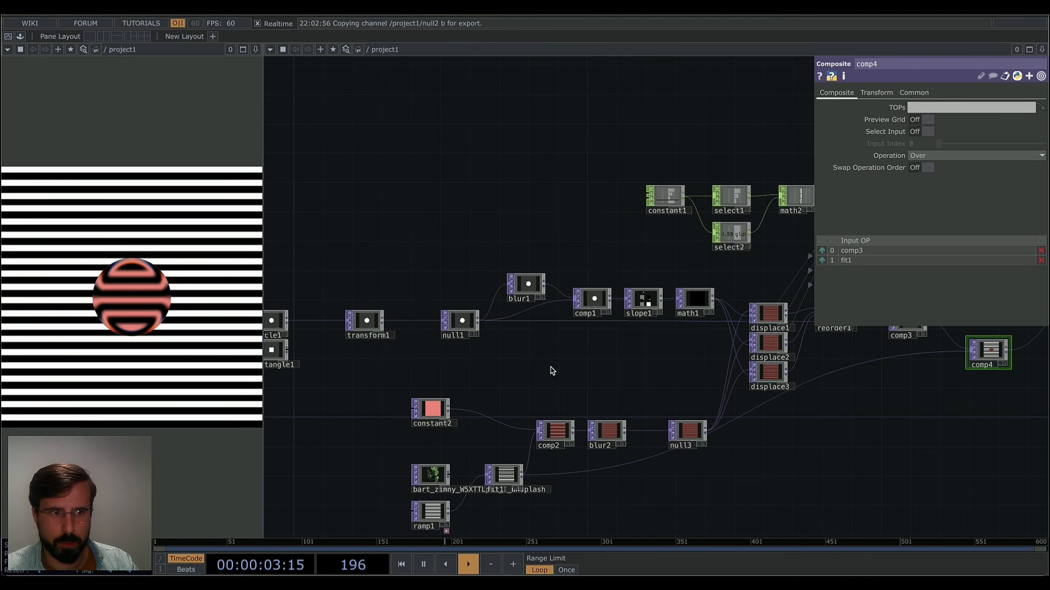
{"action": "left_click_drag", "start_coordinate": [487, 359], "coordinate": [558, 380]}
{"action": "key", "text": "Tab"}
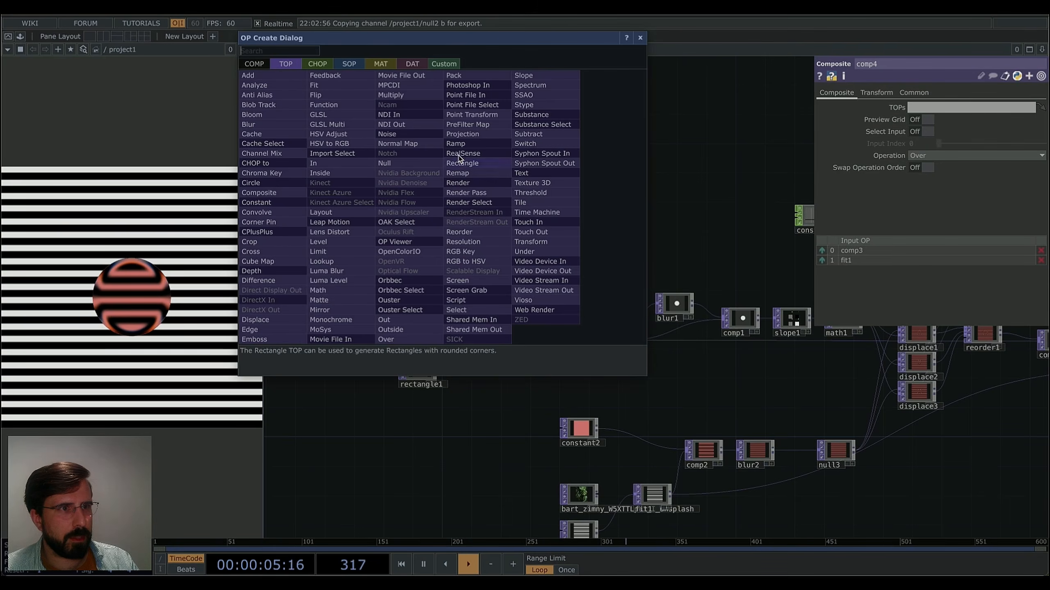
{"action": "left_click", "coordinate": [318, 63]}
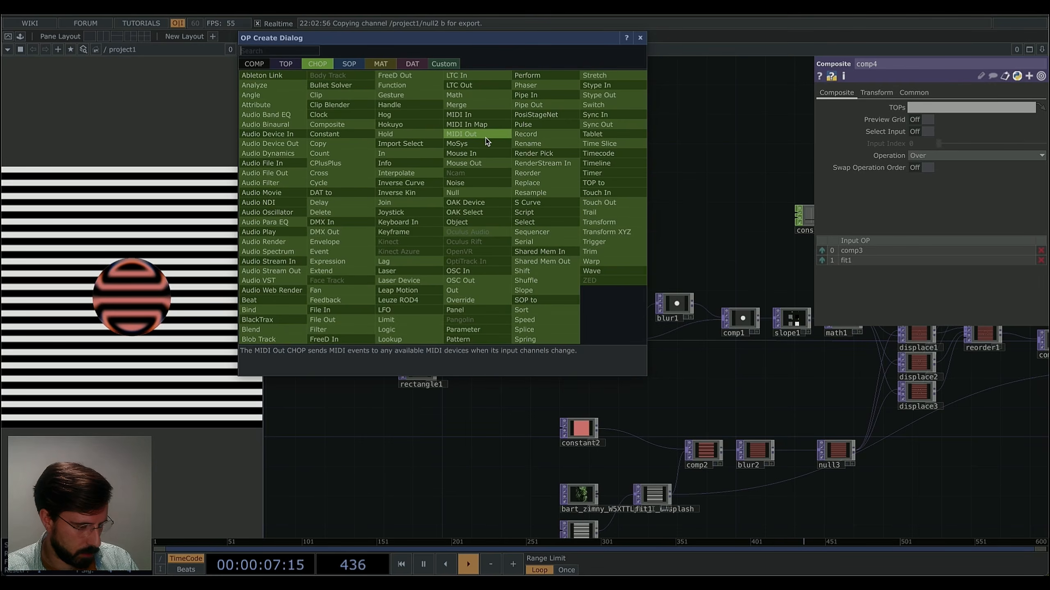
{"action": "type", "text": "noise"}
{"action": "left_click", "coordinate": [455, 183]}
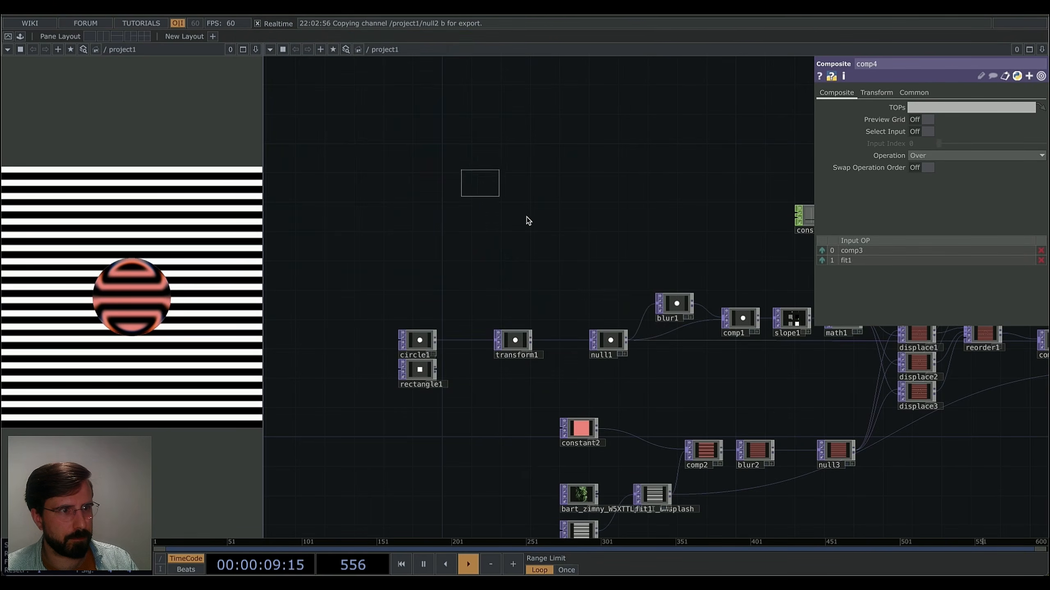
{"action": "left_click", "coordinate": [506, 276]}
Set noise1's channel names to x y and turn on its Time Slice option.
{"action": "left_click", "coordinate": [530, 330]}
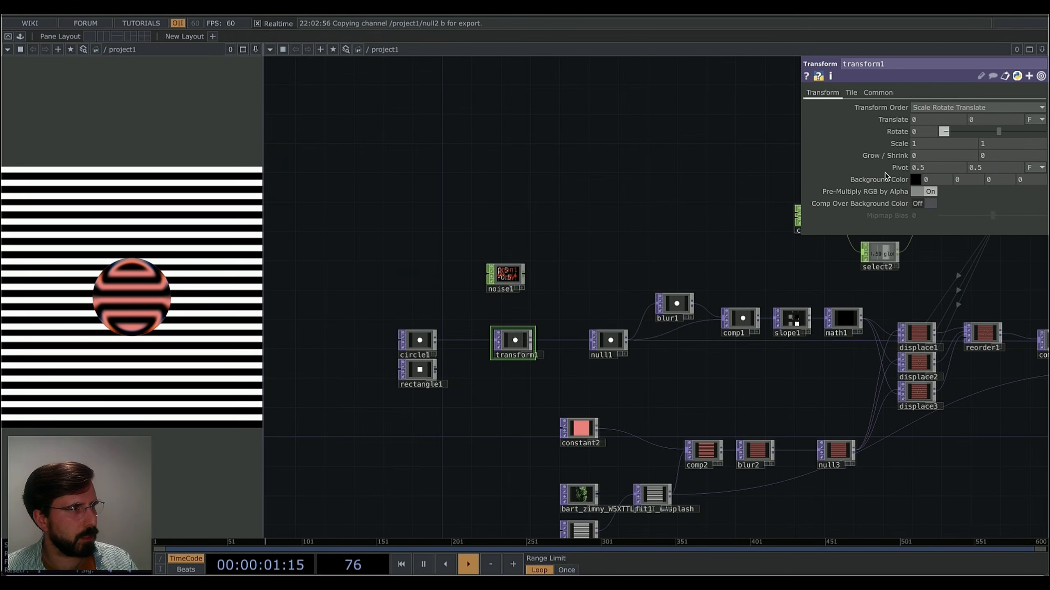
{"action": "left_click", "coordinate": [875, 93]}
{"action": "left_click", "coordinate": [508, 280]}
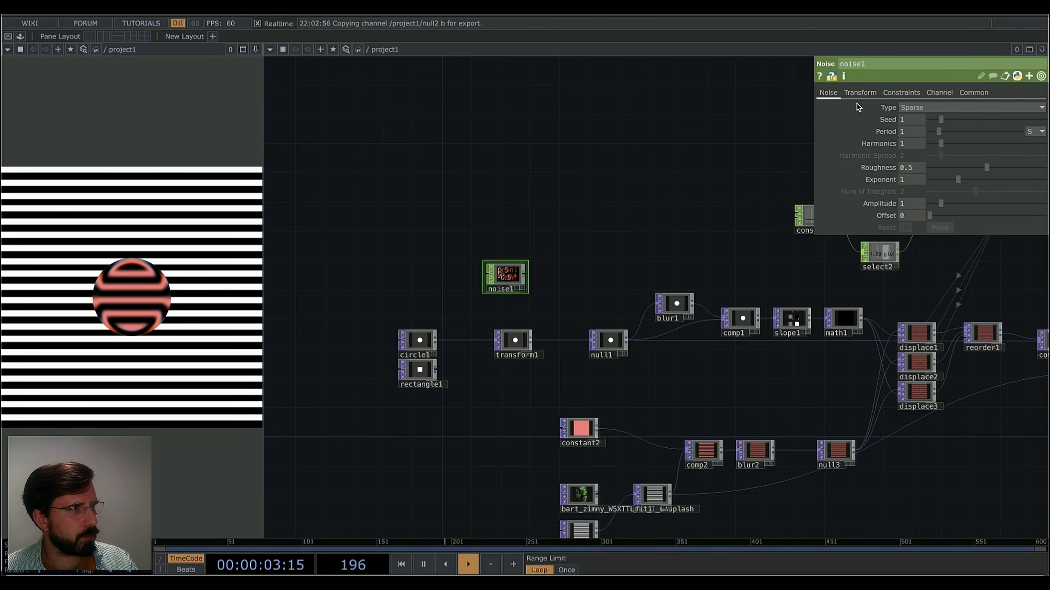
{"action": "left_click", "coordinate": [927, 92]}
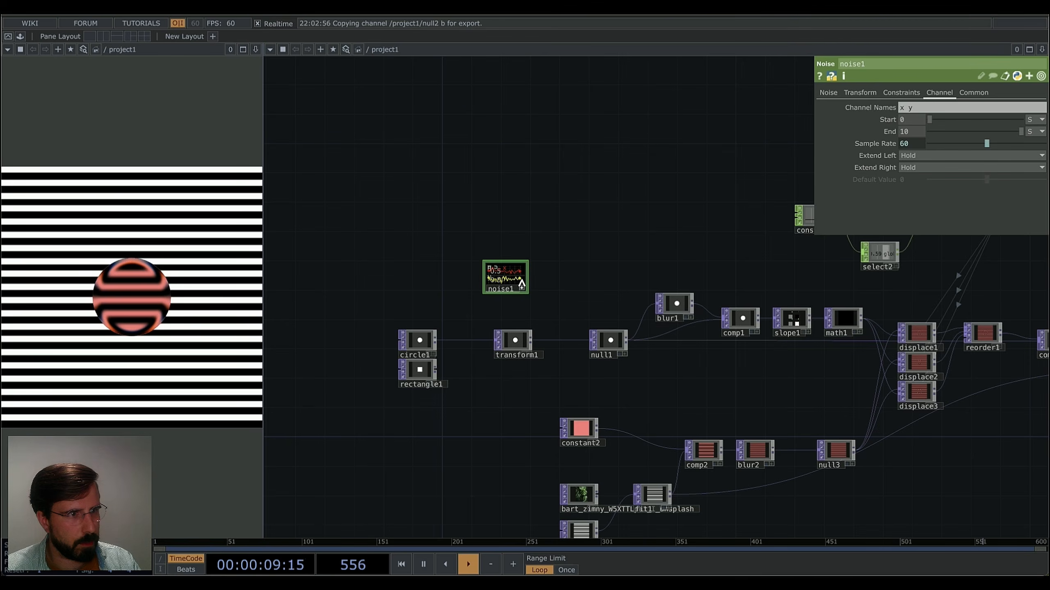
{"action": "left_click", "coordinate": [967, 94]}
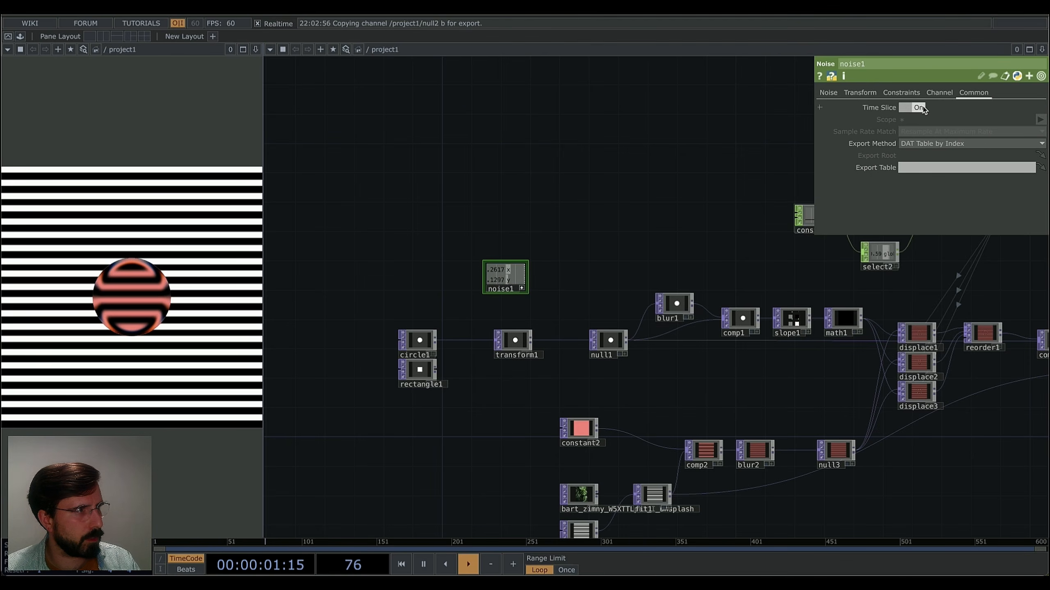
Export noise1's x and y channels to transform1's Translate X and Translate Y parameters as CHOP references.
{"action": "left_click_drag", "start_coordinate": [497, 269], "coordinate": [724, 233]}
{"action": "left_click_drag", "start_coordinate": [824, 92], "coordinate": [921, 121]}
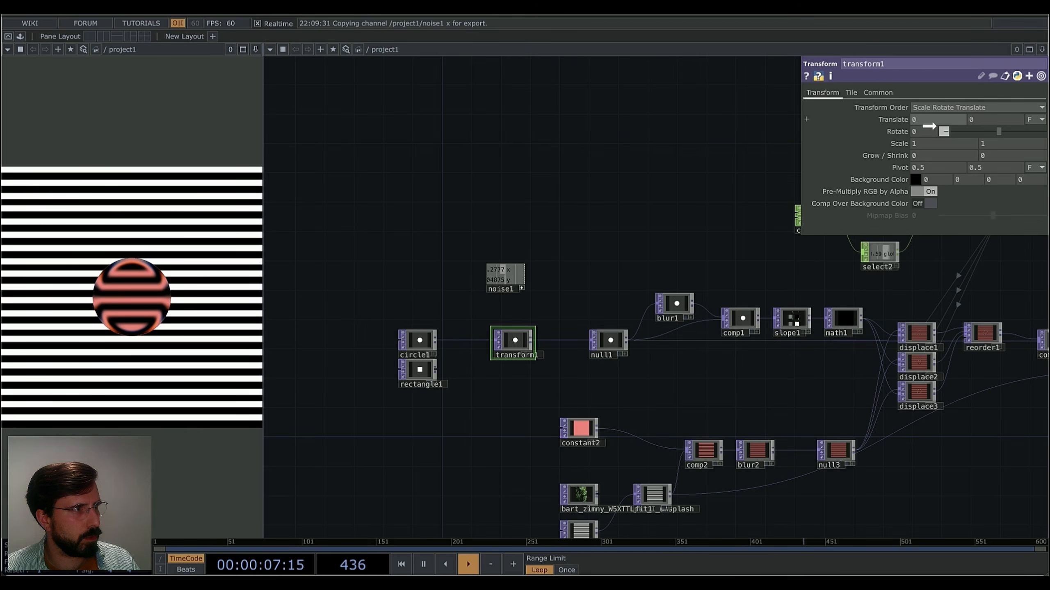
{"action": "left_click_drag", "start_coordinate": [928, 120], "coordinate": [581, 236]}
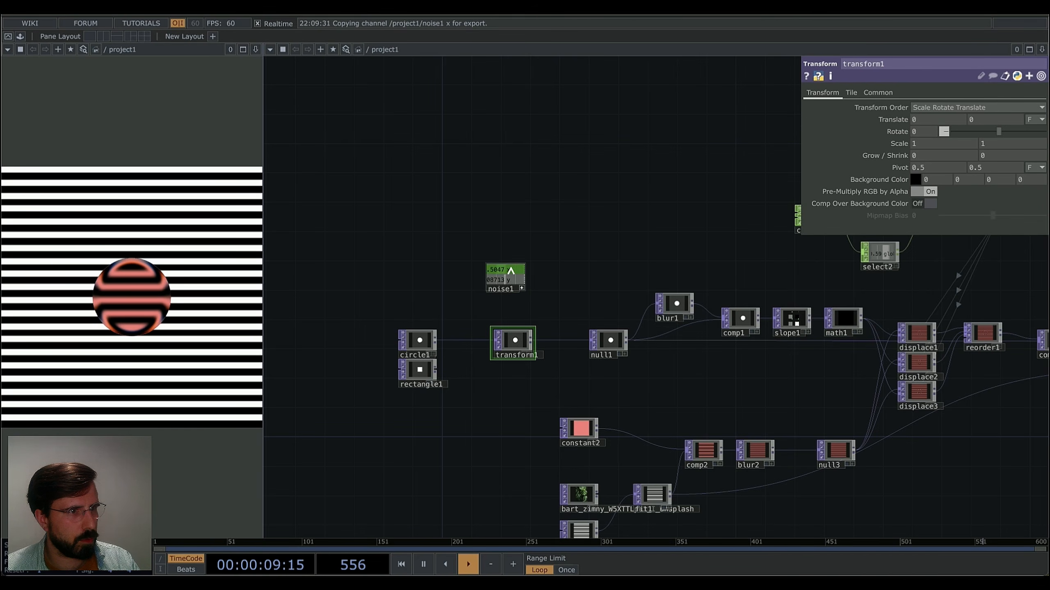
{"action": "left_click_drag", "start_coordinate": [921, 123], "coordinate": [923, 120]}
{"action": "left_click", "coordinate": [938, 133]}
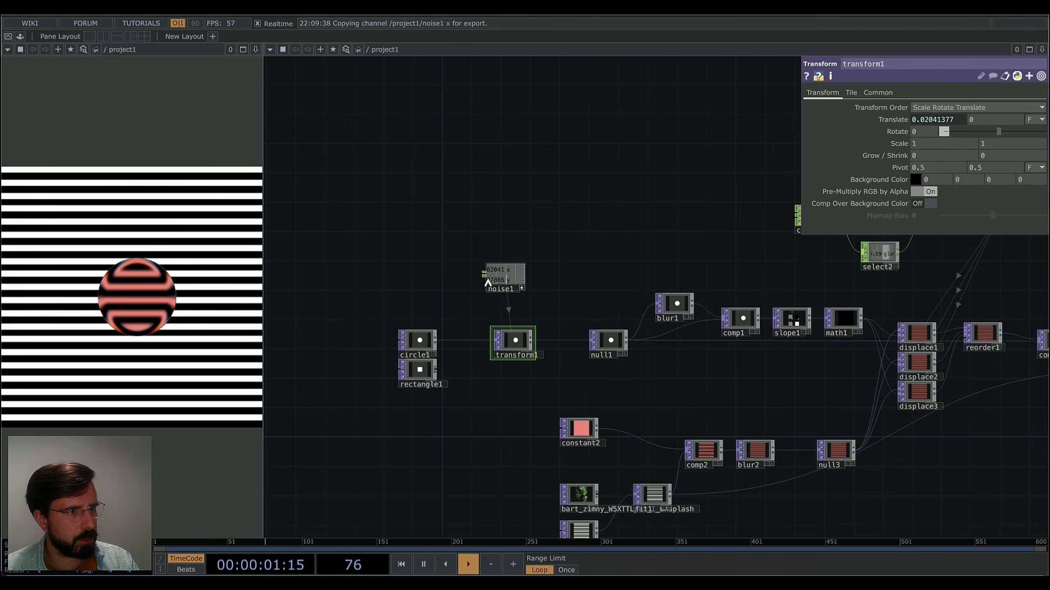
{"action": "left_click_drag", "start_coordinate": [500, 278], "coordinate": [992, 120]}
{"action": "left_click", "coordinate": [1008, 129]}
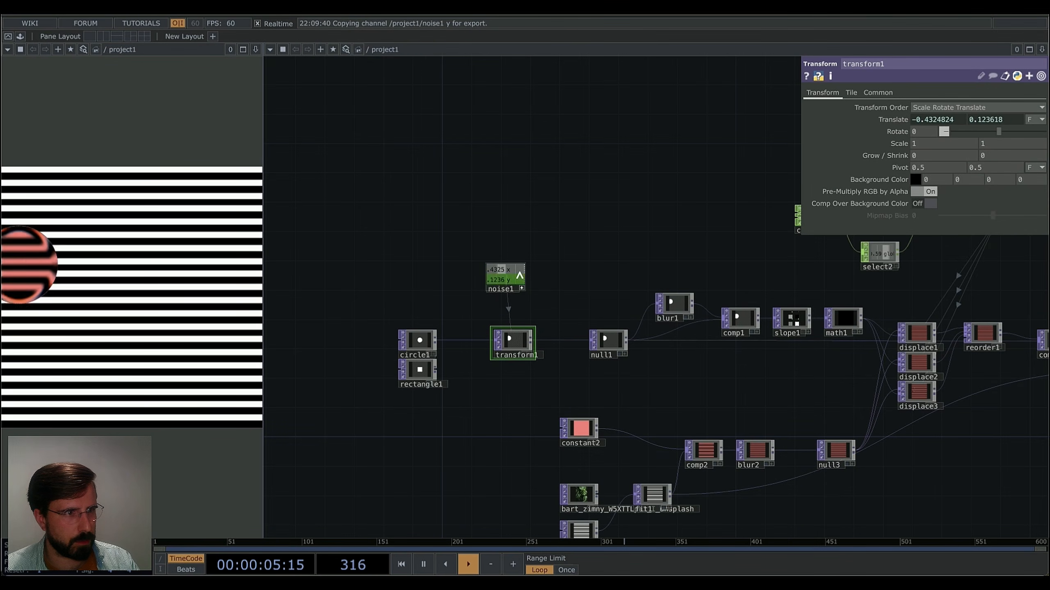
Set noise1's Period to 5 and its Amplitude to .5.
{"action": "left_click", "coordinate": [512, 292]}
{"action": "left_click", "coordinate": [828, 92]}
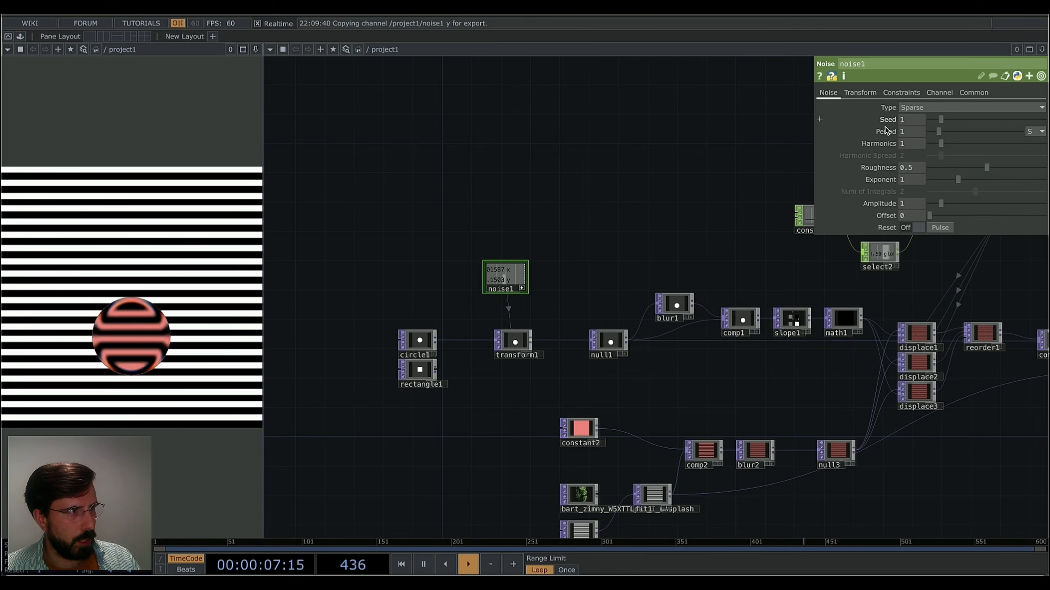
{"action": "left_click", "coordinate": [902, 131]}
{"action": "type", "text": "5"}
{"action": "key", "text": "Return"}
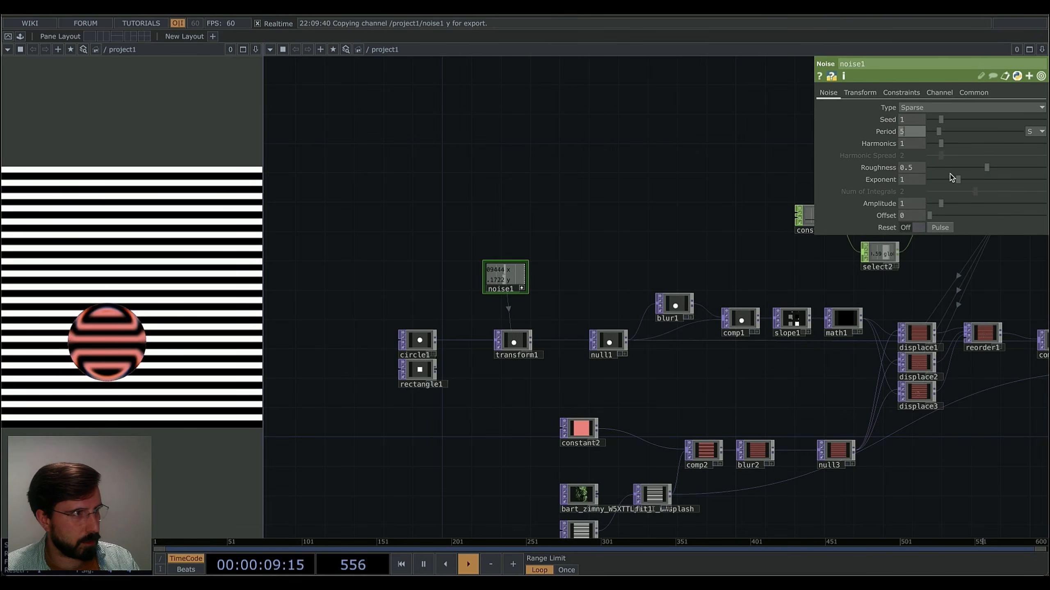
{"action": "left_click", "coordinate": [912, 203]}
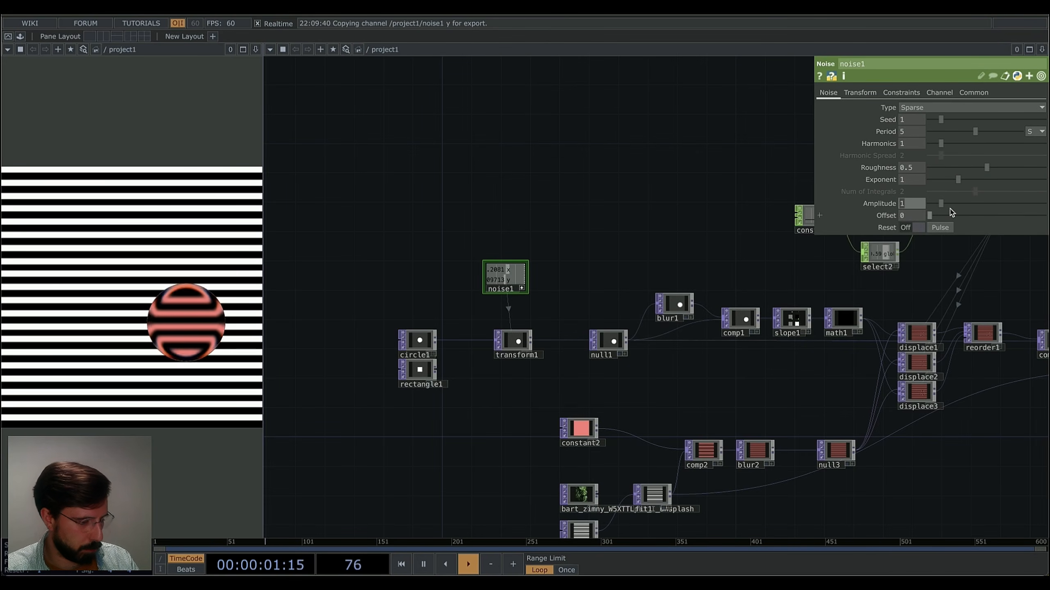
{"action": "type", "text": ".5"}
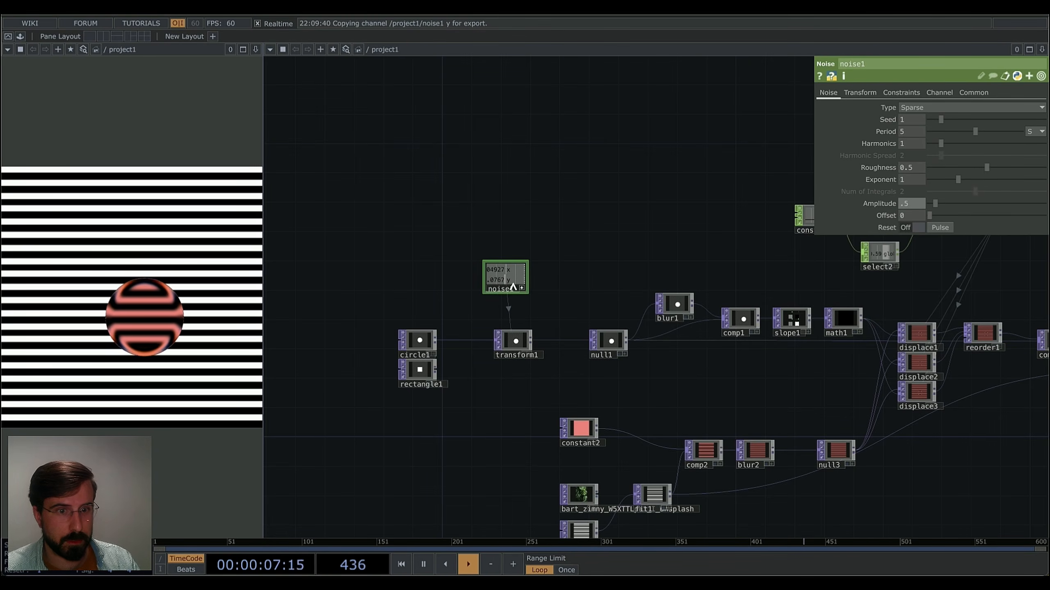
Branch a new Composite TOP off blur1 and place it between blur1 and comp2.
{"action": "left_click_drag", "start_coordinate": [654, 396], "coordinate": [608, 333]}
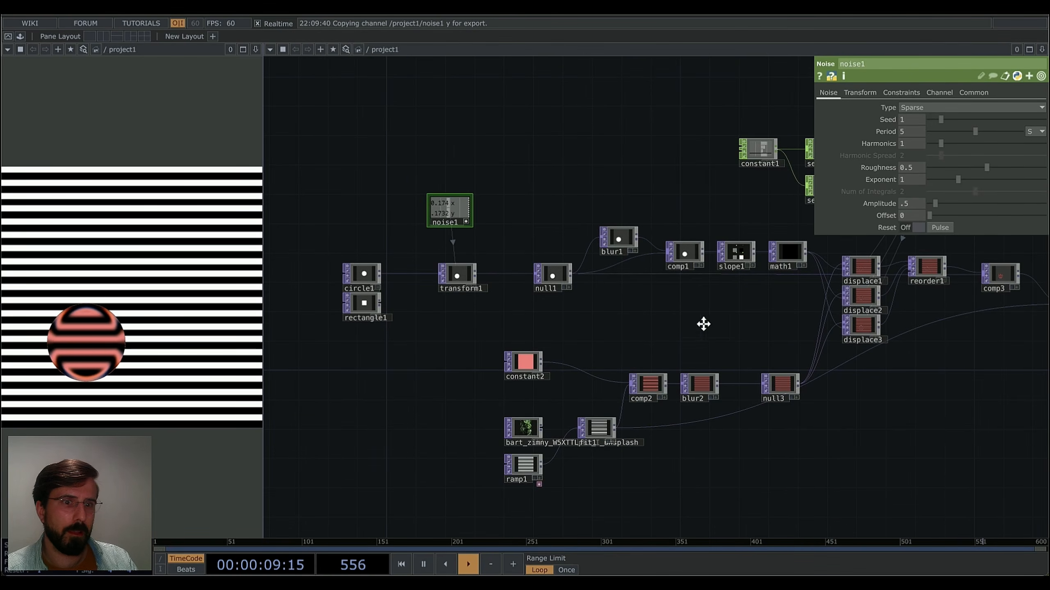
{"action": "left_click_drag", "start_coordinate": [702, 324], "coordinate": [677, 326]}
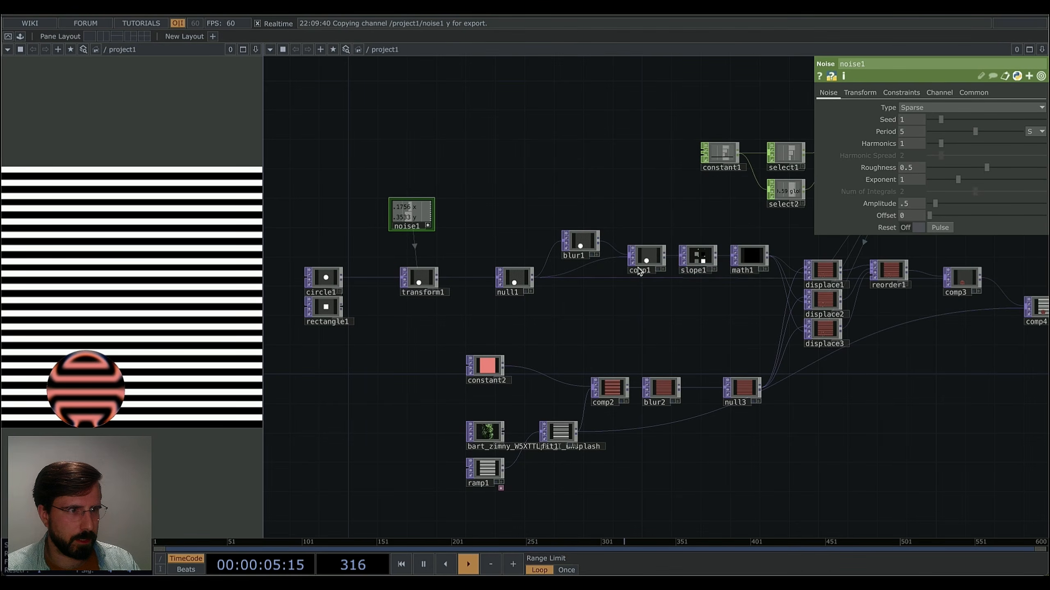
{"action": "left_click_drag", "start_coordinate": [647, 323], "coordinate": [603, 314]}
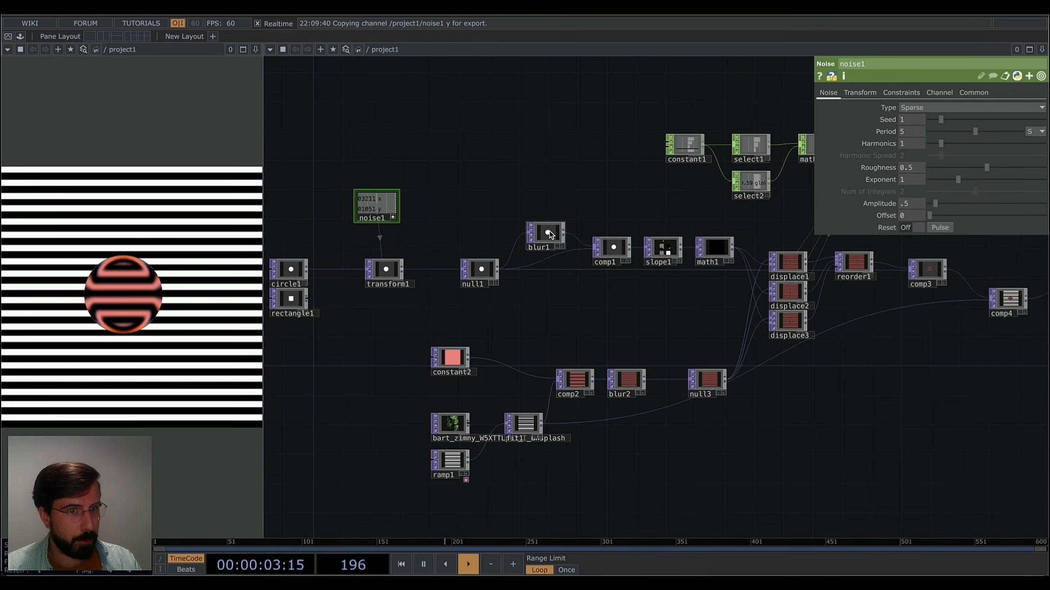
{"action": "scroll", "coordinate": [549, 235], "scroll_direction": "up", "scroll_amount": 5}
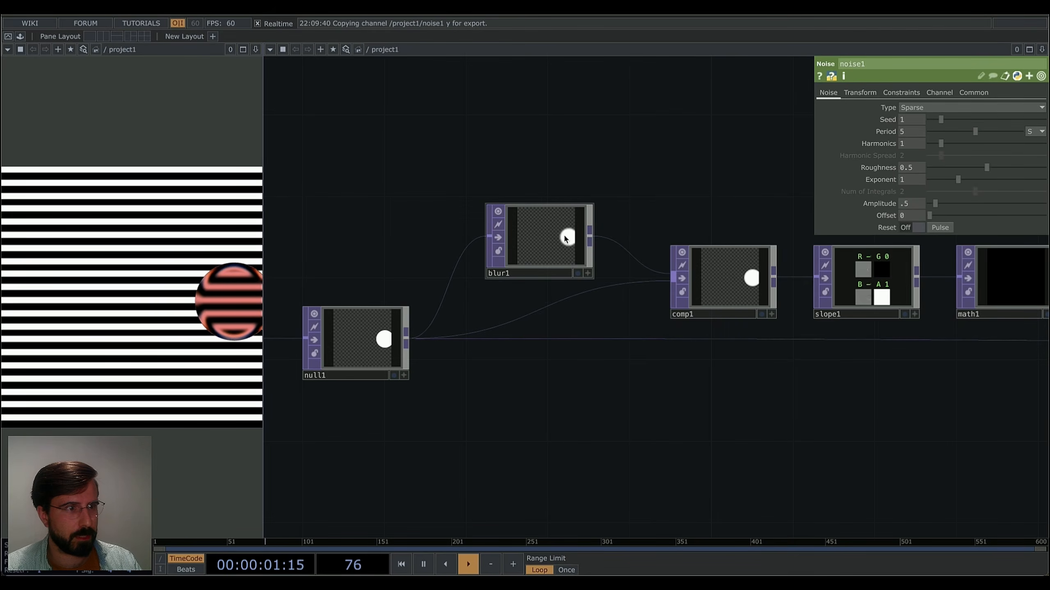
{"action": "scroll", "coordinate": [587, 318], "scroll_direction": "down", "scroll_amount": 3}
{"action": "left_click_drag", "start_coordinate": [602, 328], "coordinate": [631, 247]}
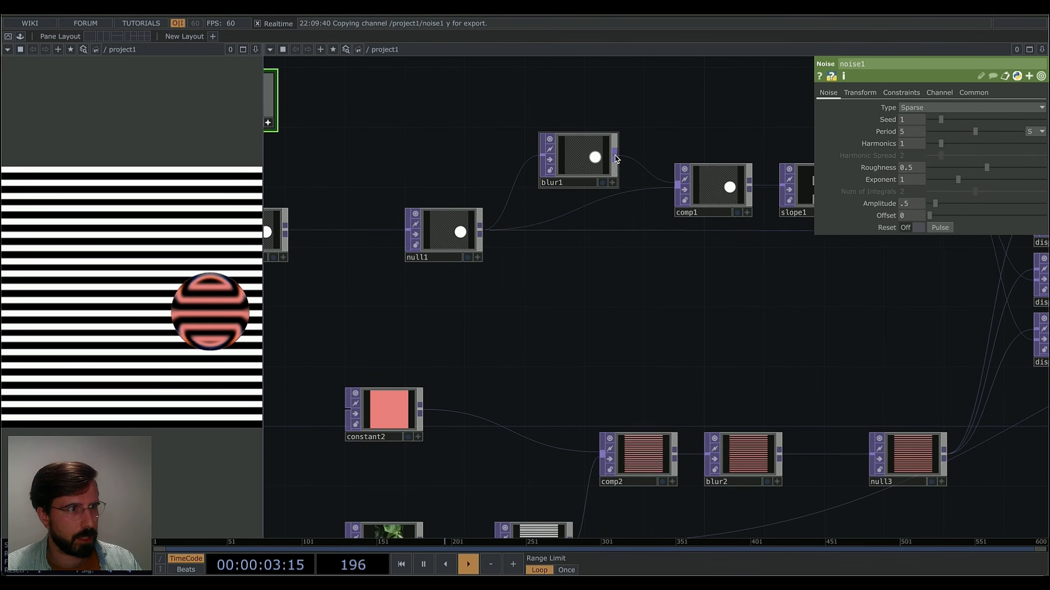
{"action": "right_click", "coordinate": [615, 159]}
{"action": "key", "text": "Escape"}
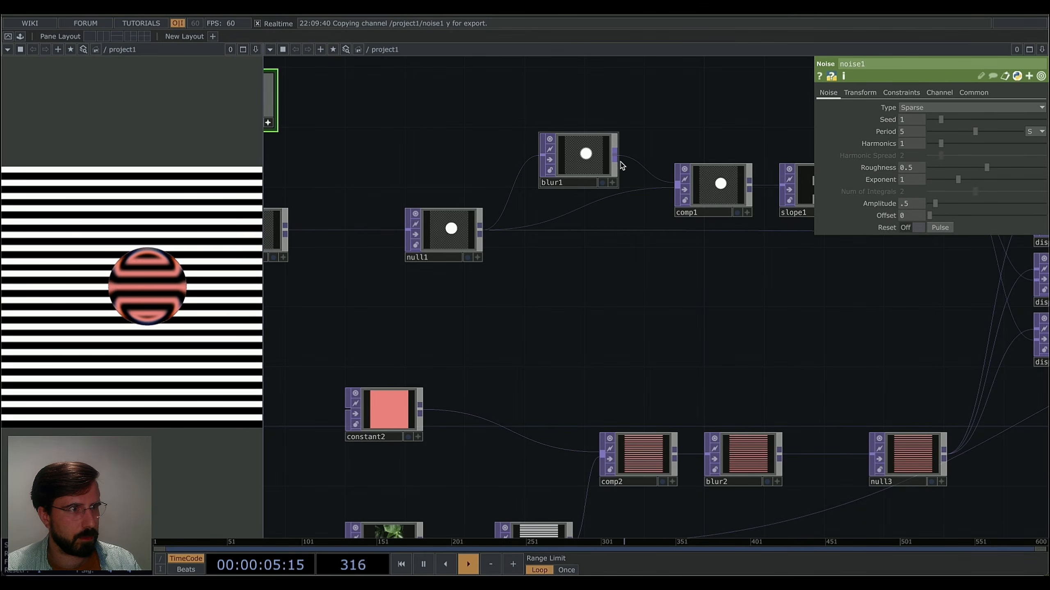
{"action": "right_click", "coordinate": [616, 161]}
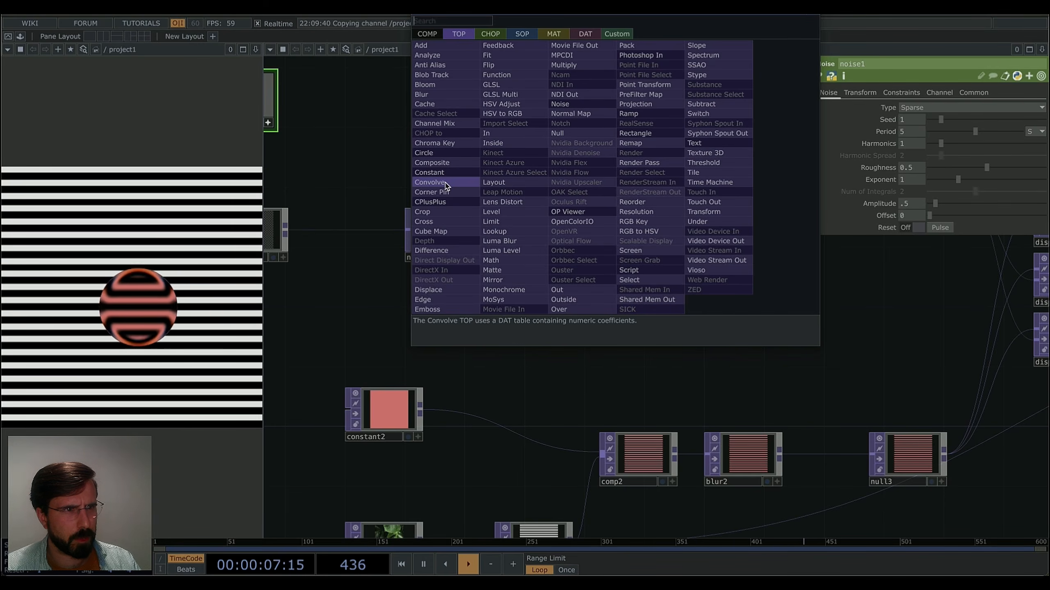
{"action": "left_click", "coordinate": [432, 162]}
{"action": "left_click", "coordinate": [607, 306]}
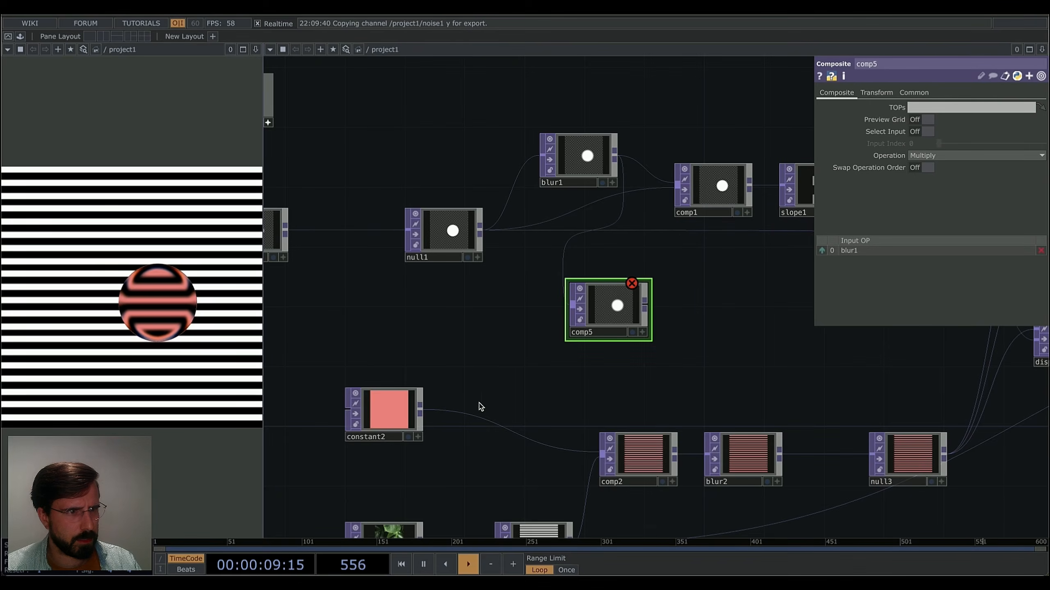
Connect constant2 to comp5, check the node's info, and move constant2 above blur1 in its input order.
{"action": "left_click_drag", "start_coordinate": [422, 412], "coordinate": [616, 312]}
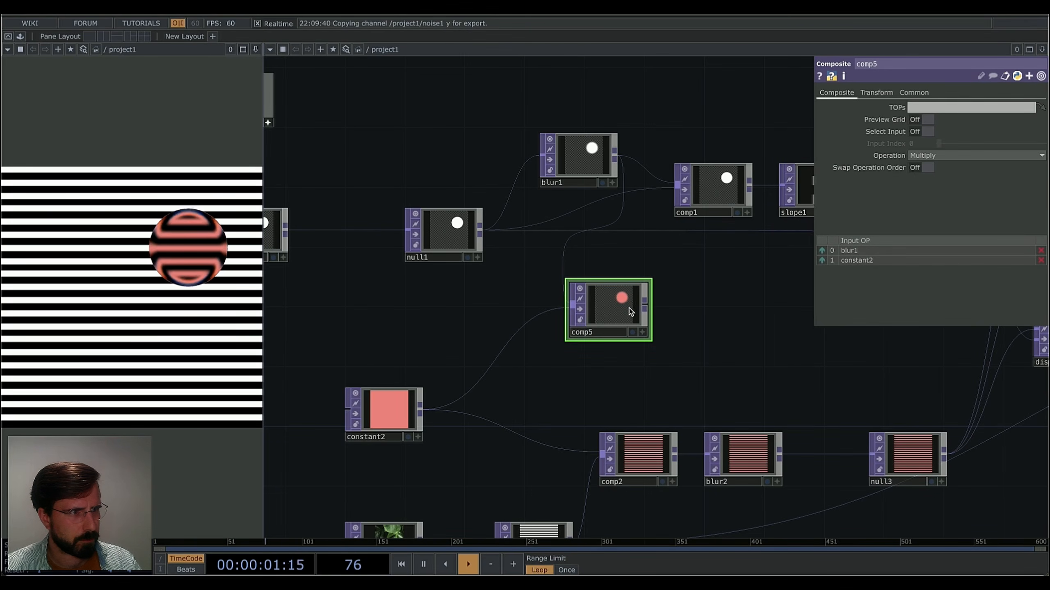
{"action": "middle_click", "coordinate": [622, 315]}
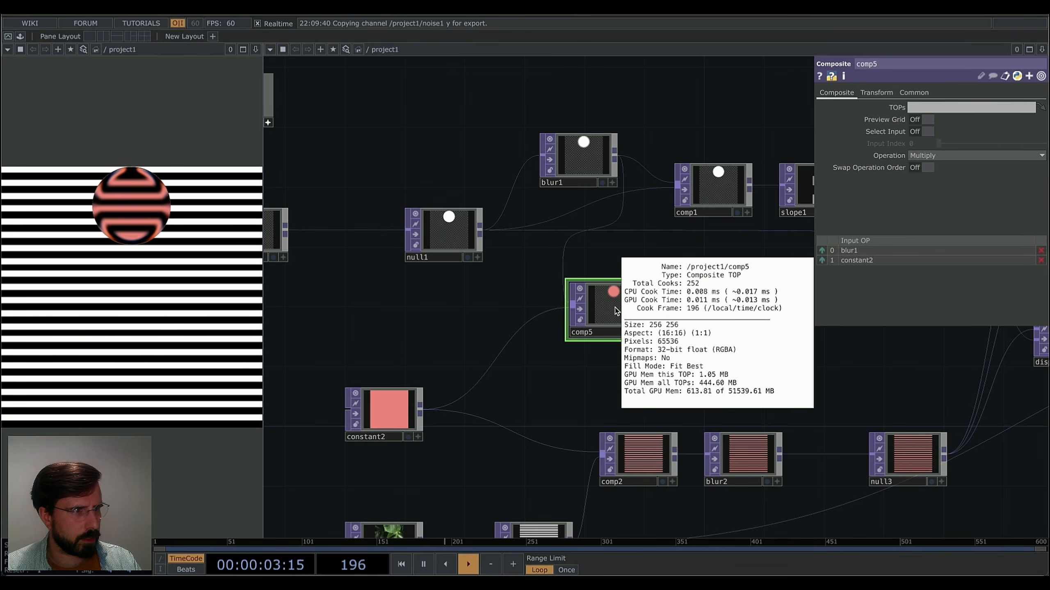
{"action": "left_click", "coordinate": [822, 261]}
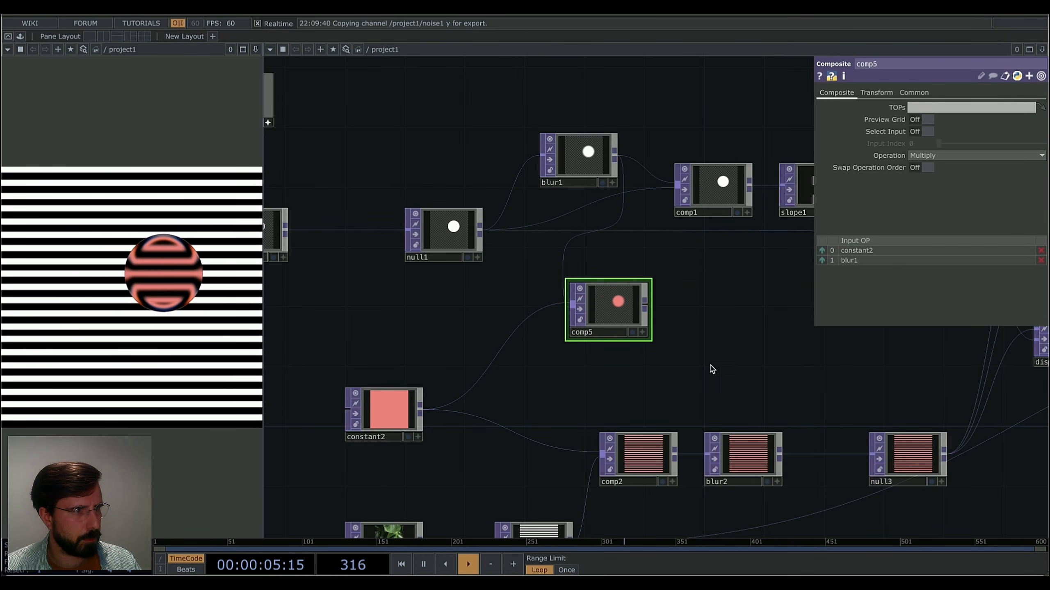
Insert a Composite TOP on the wire from fit1 to comp4 and connect comp5 as its second input.
{"action": "middle_click_drag", "start_coordinate": [628, 308], "coordinate": [538, 371]}
{"action": "left_click_drag", "start_coordinate": [538, 371], "coordinate": [501, 369]}
{"action": "middle_click_drag", "start_coordinate": [502, 369], "coordinate": [452, 369]}
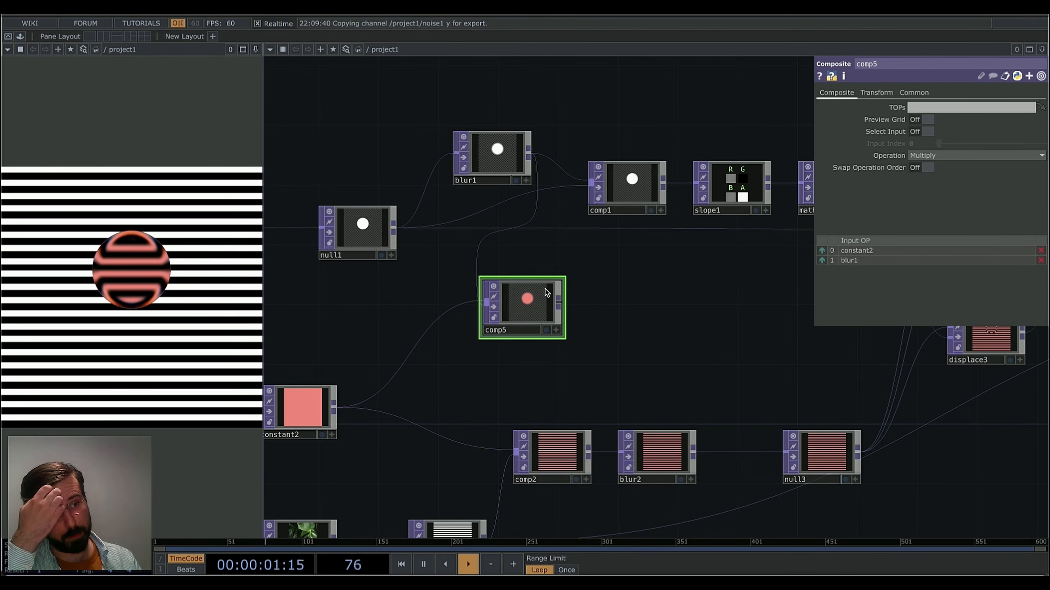
{"action": "middle_click_drag", "start_coordinate": [599, 348], "coordinate": [640, 314]}
{"action": "scroll", "coordinate": [640, 314], "scroll_direction": "down", "scroll_amount": 3}
{"action": "middle_click_drag", "start_coordinate": [707, 429], "coordinate": [519, 440]}
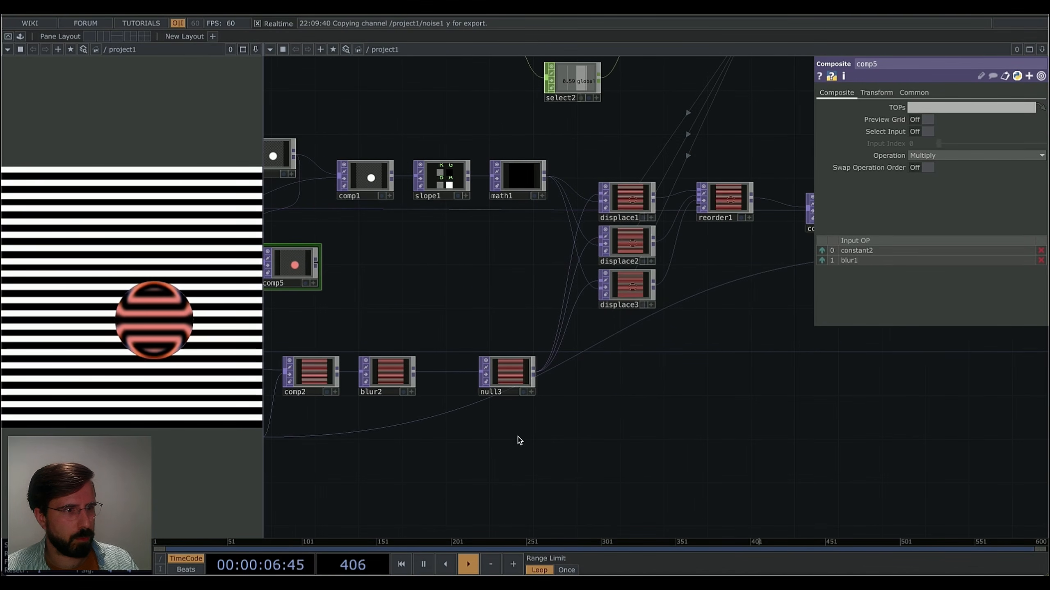
{"action": "right_click", "coordinate": [592, 349]}
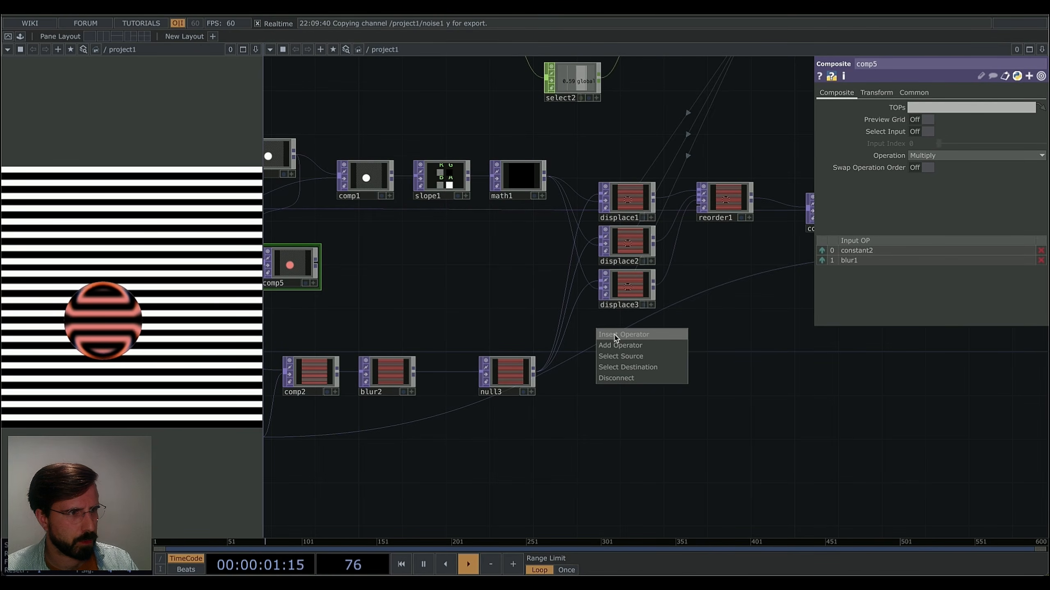
{"action": "left_click", "coordinate": [617, 336]}
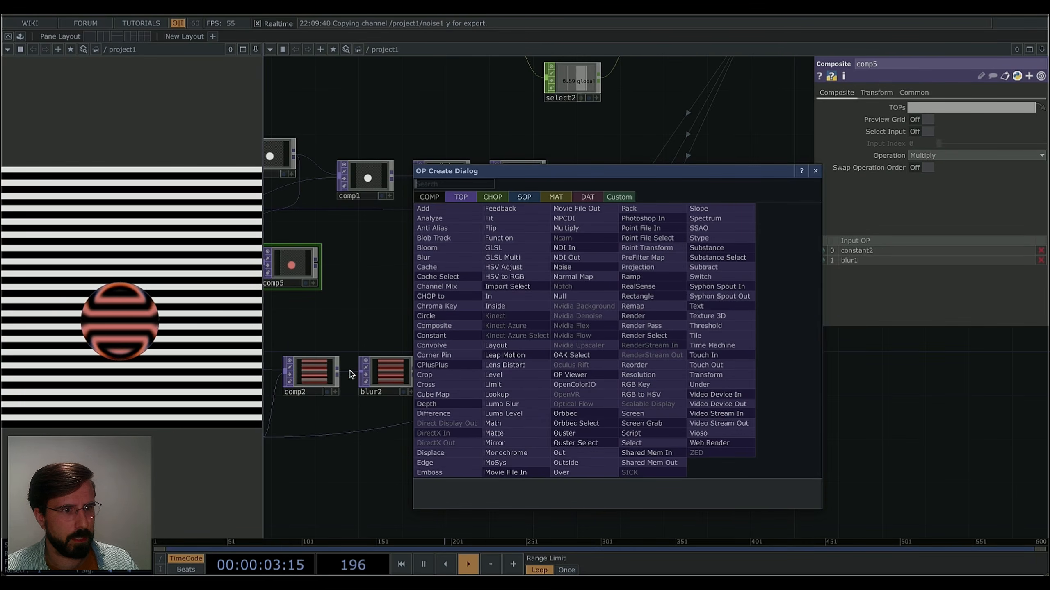
{"action": "left_click", "coordinate": [433, 326]}
{"action": "left_click", "coordinate": [731, 374]}
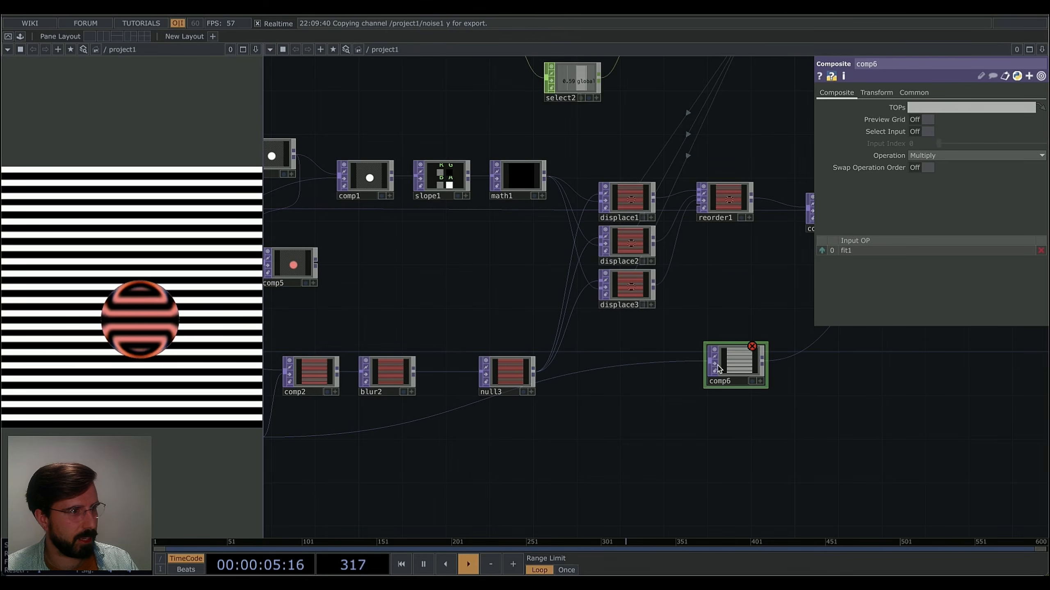
{"action": "left_click_drag", "start_coordinate": [316, 263], "coordinate": [719, 361]}
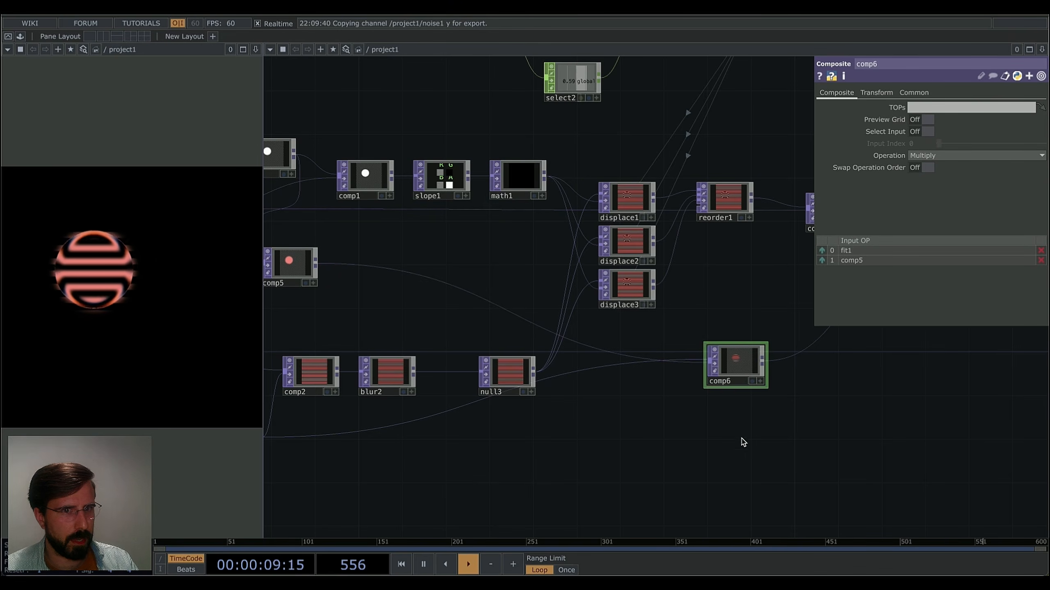
{"action": "left_click_drag", "start_coordinate": [688, 473], "coordinate": [804, 386]}
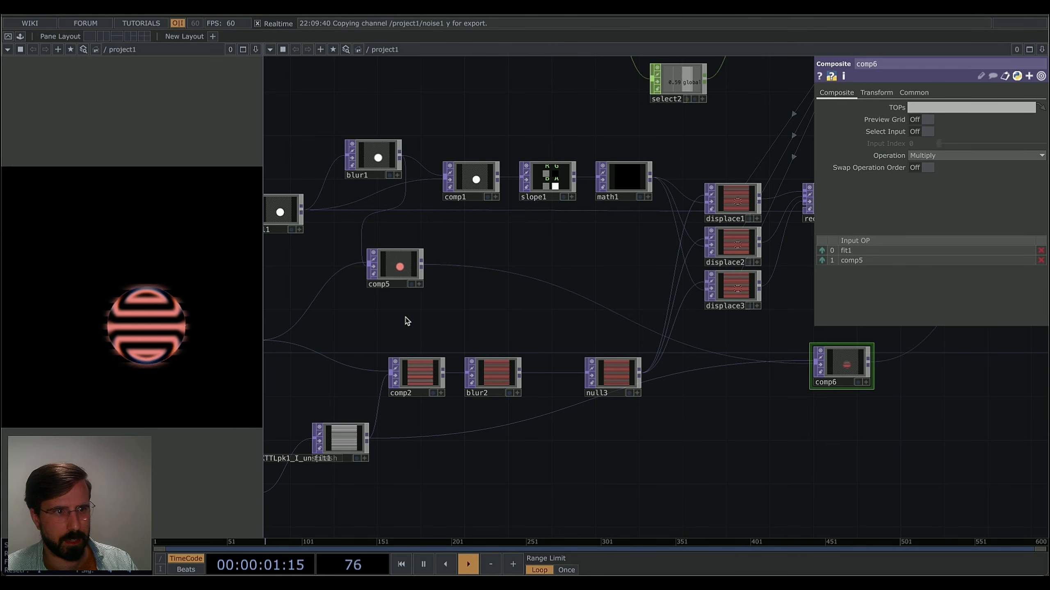
Insert a Transform TOP between comp5 and comp6 and set its vertical Translate to -0.03.
{"action": "right_click", "coordinate": [421, 271]}
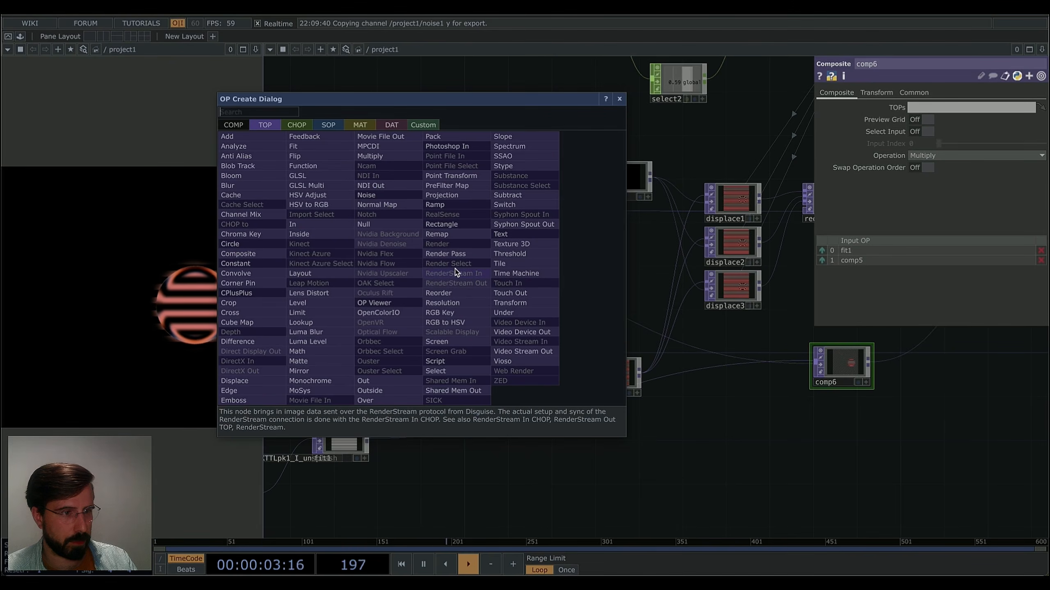
{"action": "left_click", "coordinate": [498, 302]}
{"action": "left_click", "coordinate": [454, 270]}
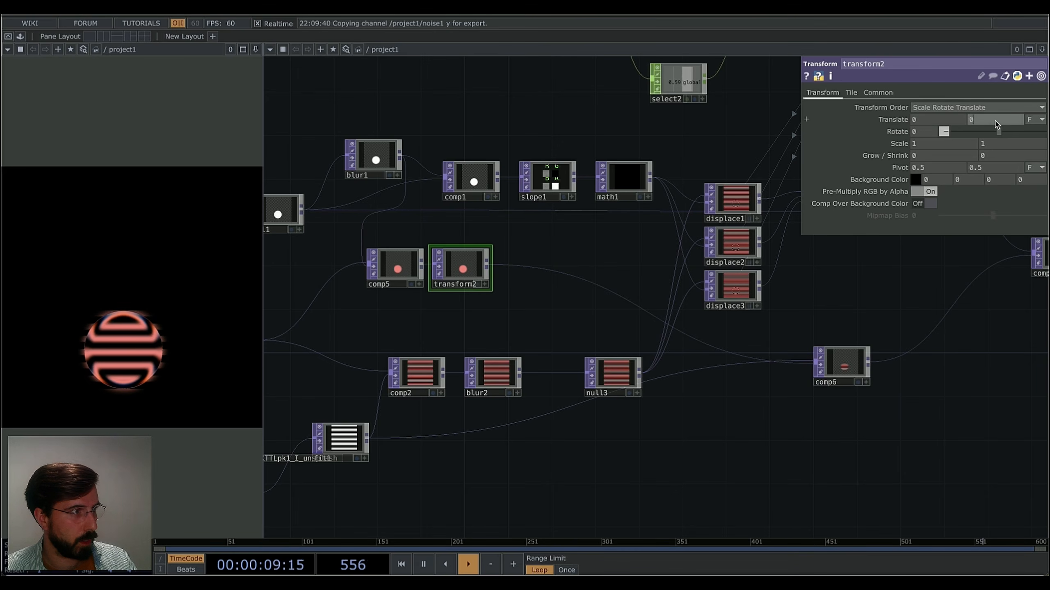
{"action": "middle_click_drag", "start_coordinate": [985, 120], "coordinate": [968, 135]}
Set transform2's Background Color to white with an alpha of 1 and turn on Comp Over Background Color.
{"action": "left_click_drag", "start_coordinate": [581, 254], "coordinate": [780, 331]}
{"action": "left_click_drag", "start_coordinate": [330, 272], "coordinate": [459, 291]}
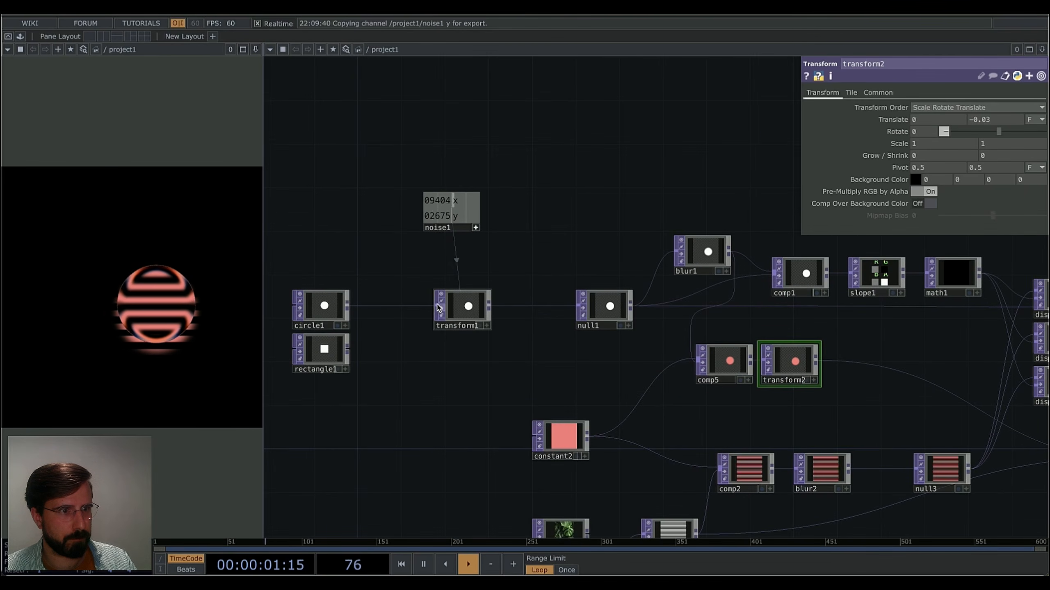
{"action": "left_click_drag", "start_coordinate": [518, 370], "coordinate": [338, 347]}
{"action": "left_click_drag", "start_coordinate": [679, 365], "coordinate": [644, 305]}
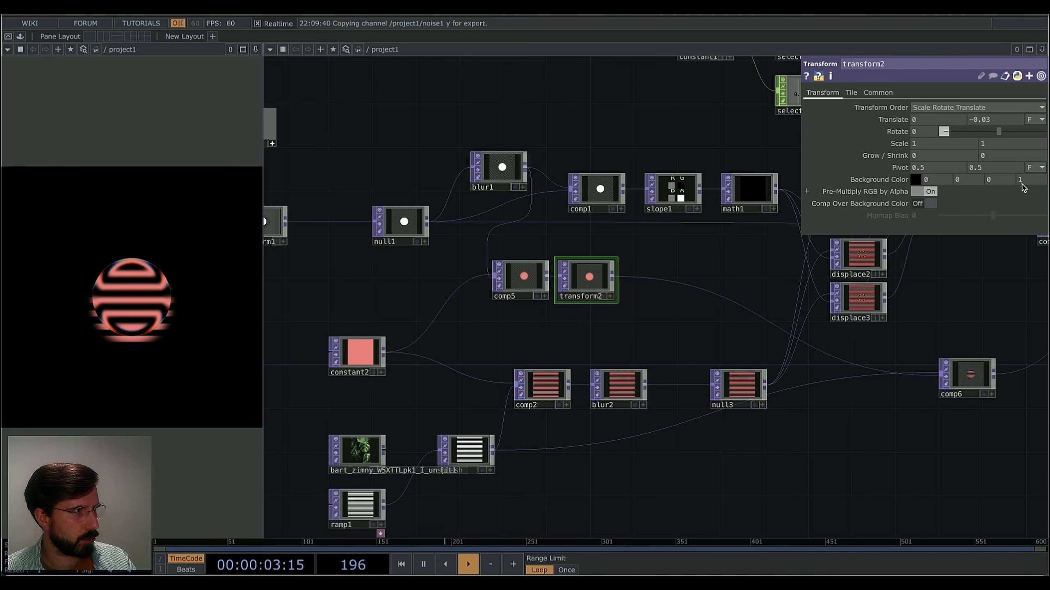
{"action": "left_click", "coordinate": [916, 180]}
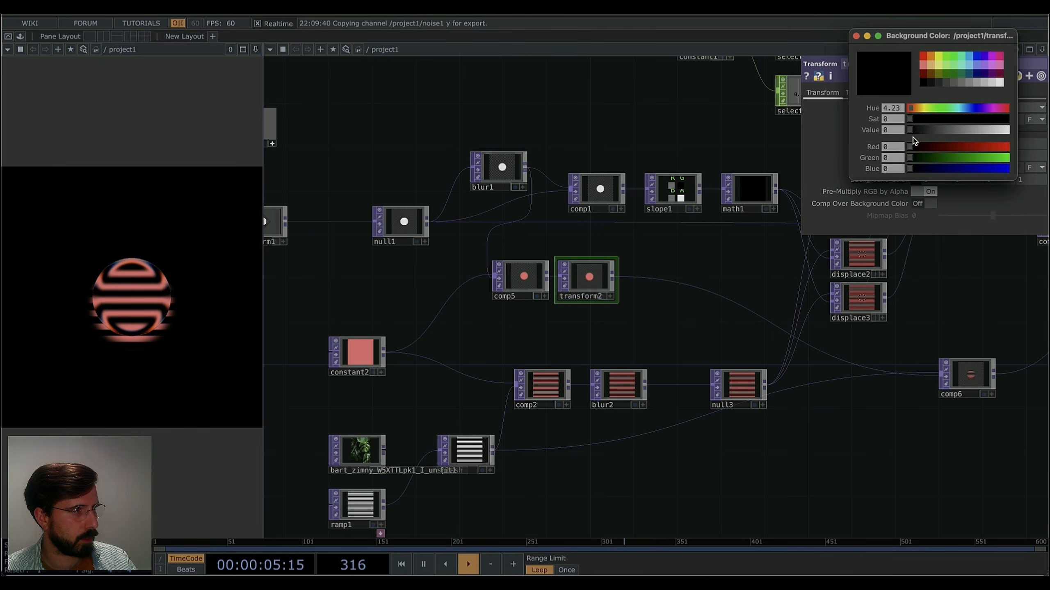
{"action": "left_click_drag", "start_coordinate": [912, 131], "coordinate": [980, 128]}
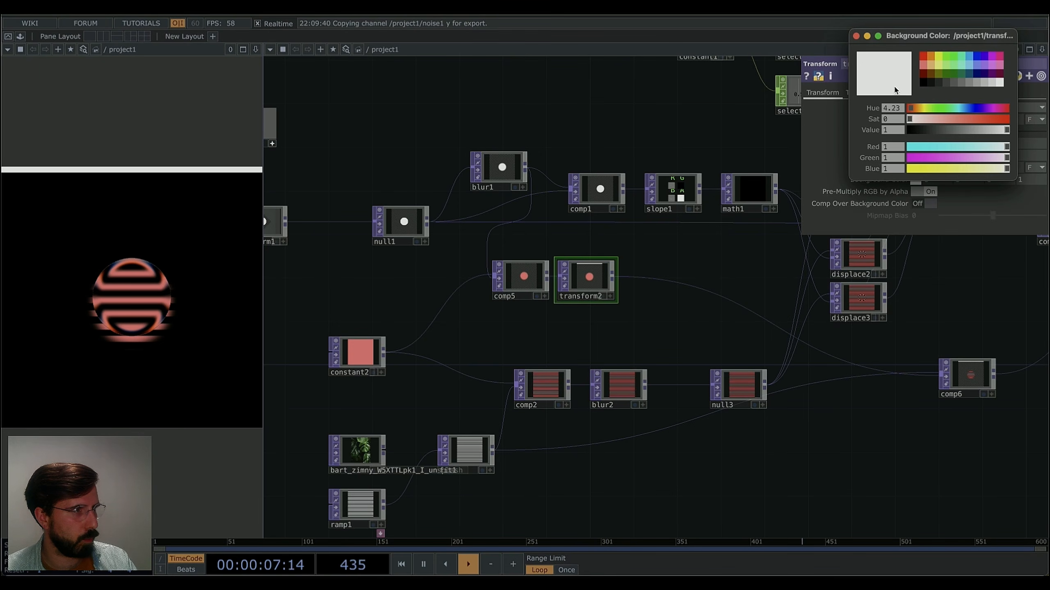
{"action": "left_click", "coordinate": [855, 36]}
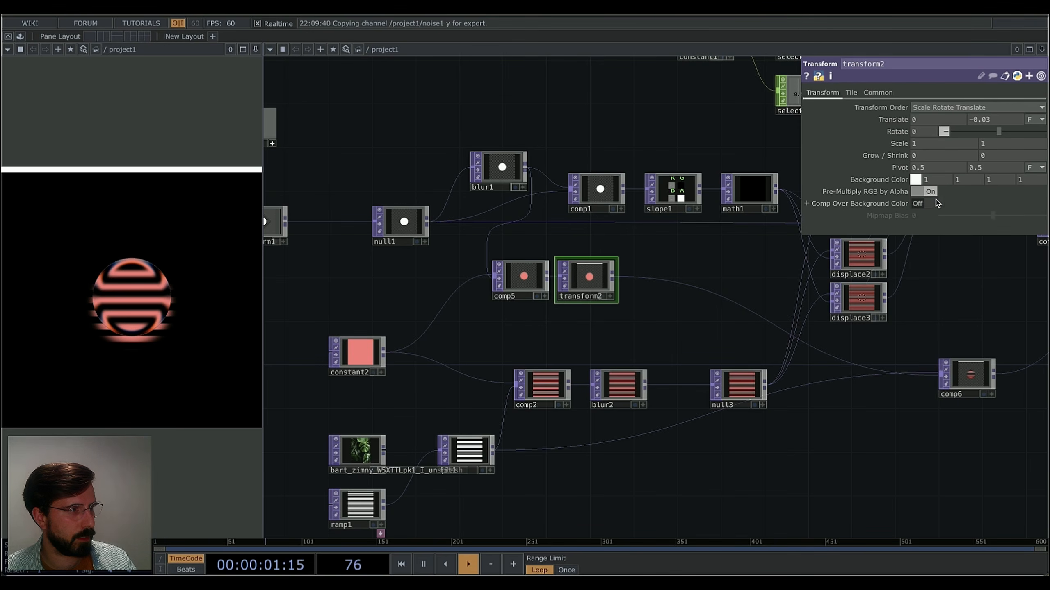
{"action": "left_click", "coordinate": [925, 204]}
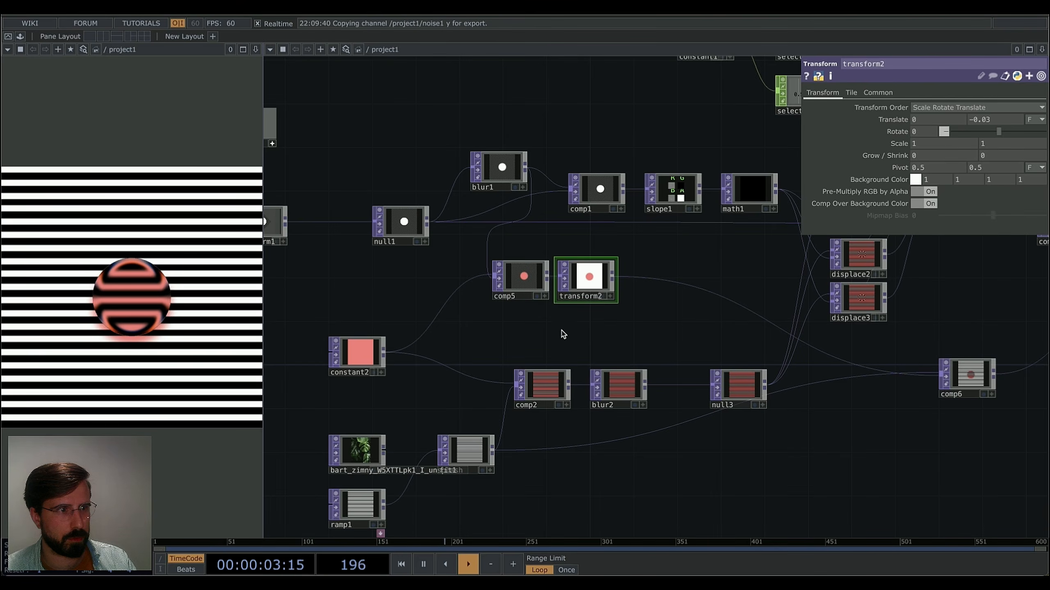
Examine the images of transform2, comp6 and comp4 to check how the offset glow combines with the stripes.
{"action": "key", "text": "shift+h"}
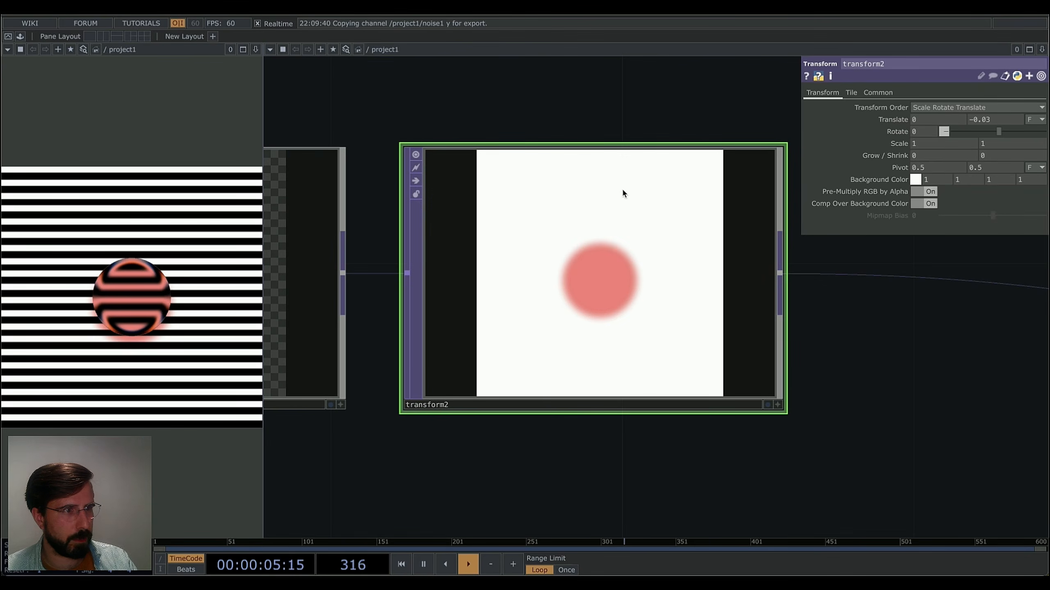
{"action": "scroll", "coordinate": [624, 193], "scroll_direction": "down", "scroll_amount": 5}
{"action": "scroll", "coordinate": [745, 323], "scroll_direction": "up", "scroll_amount": 5}
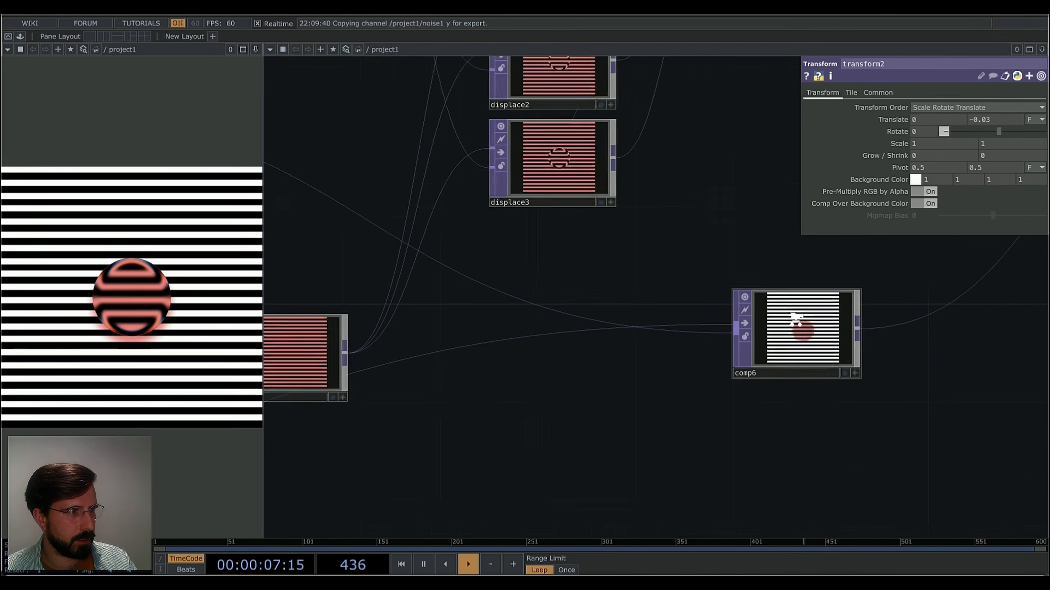
{"action": "scroll", "coordinate": [795, 318], "scroll_direction": "up", "scroll_amount": 5}
{"action": "scroll", "coordinate": [832, 336], "scroll_direction": "down", "scroll_amount": 3}
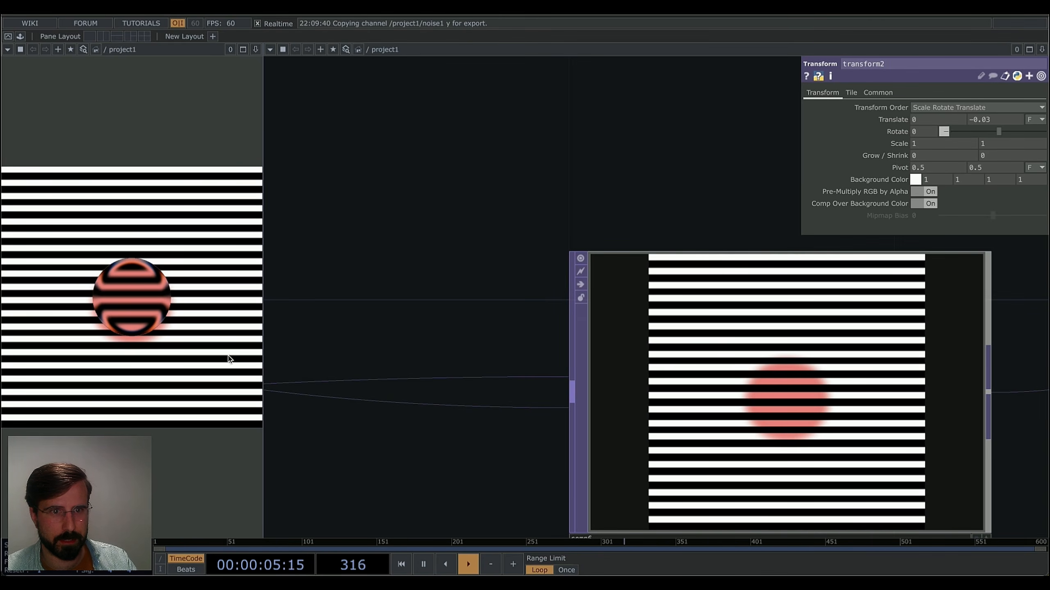
{"action": "scroll", "coordinate": [382, 305], "scroll_direction": "down", "scroll_amount": 6}
{"action": "scroll", "coordinate": [560, 321], "scroll_direction": "up", "scroll_amount": 3}
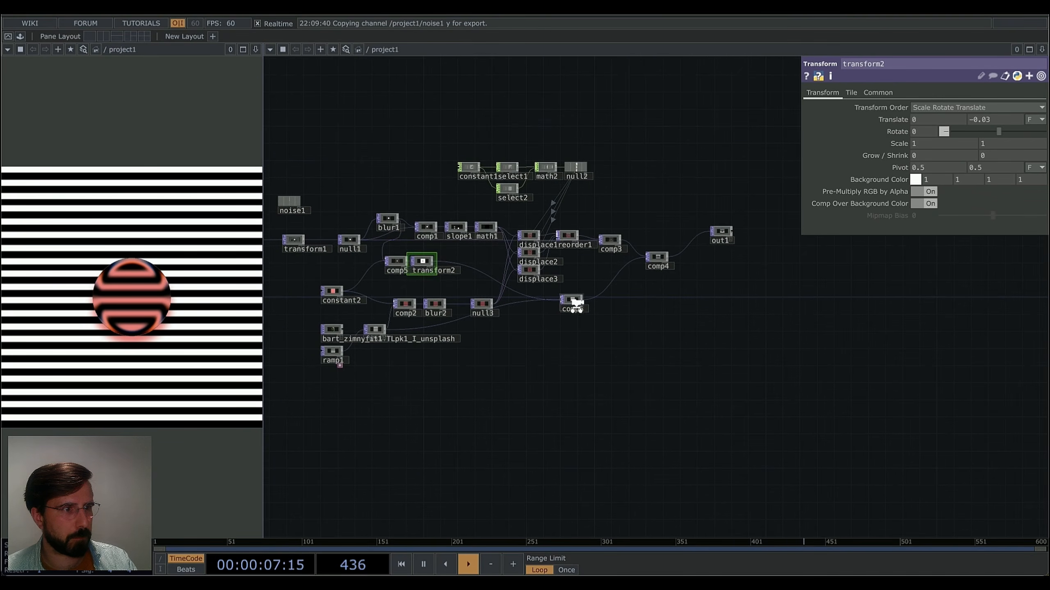
{"action": "scroll", "coordinate": [575, 308], "scroll_direction": "up", "scroll_amount": 5}
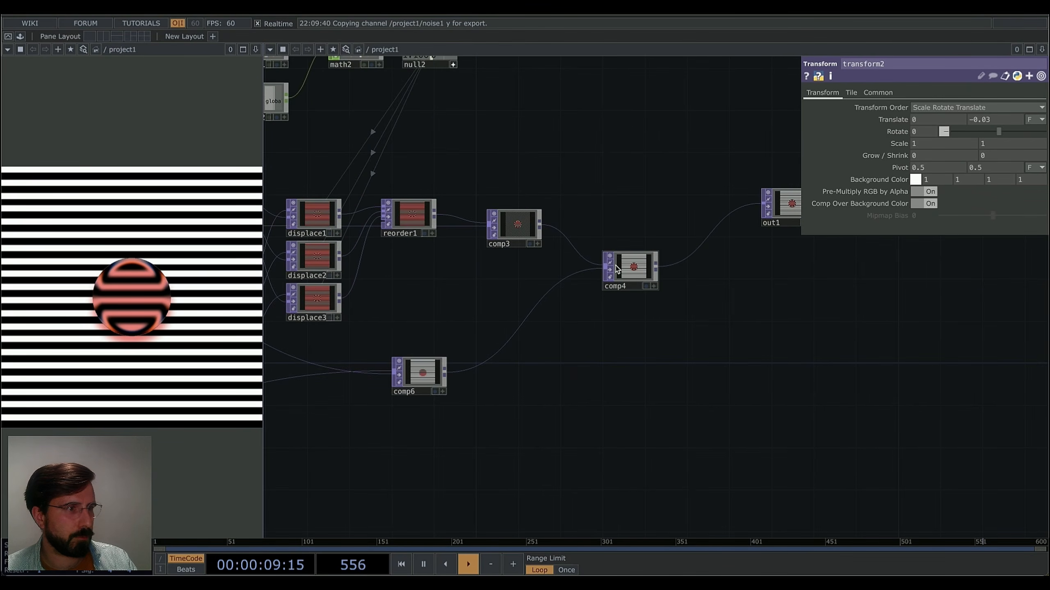
{"action": "scroll", "coordinate": [569, 354], "scroll_direction": "left", "scroll_amount": 10}
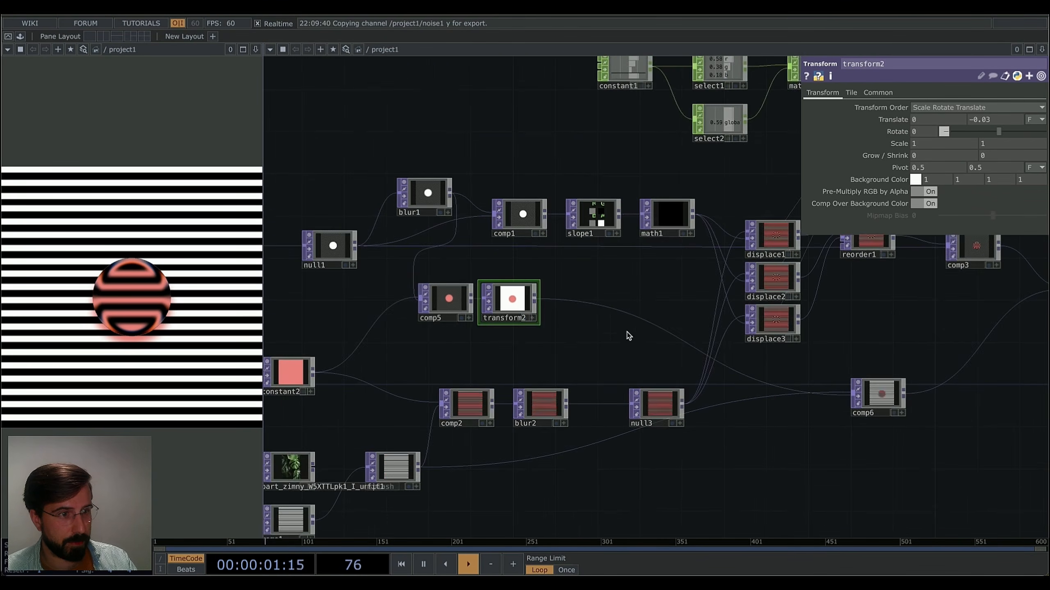
{"action": "scroll", "coordinate": [659, 365], "scroll_direction": "left", "scroll_amount": 2}
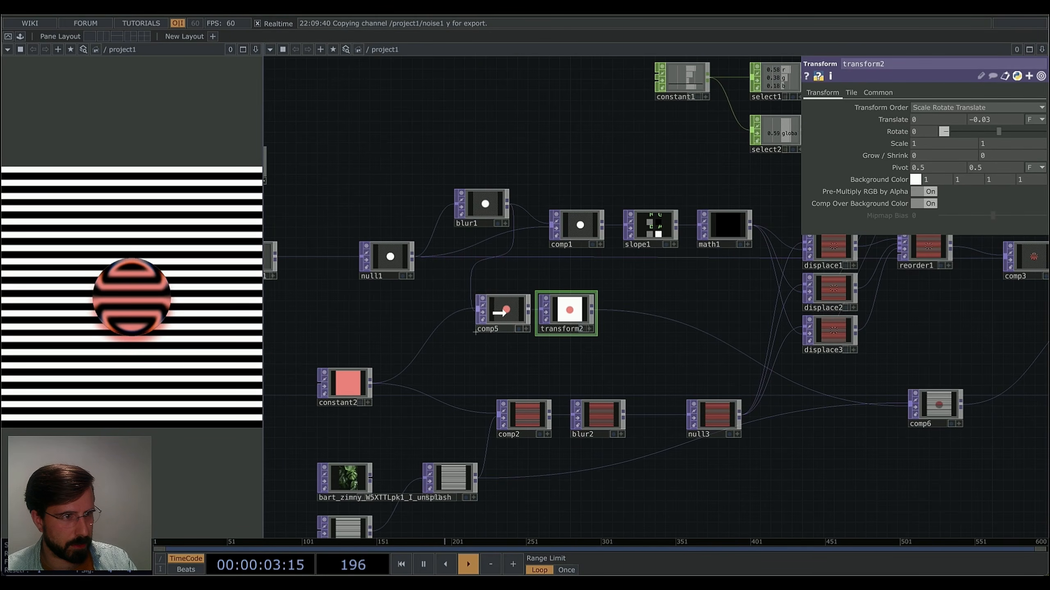
Space out transform2, blur2 and comp2 to make room for another node between comp2 and blur2.
{"action": "left_click_drag", "start_coordinate": [570, 314], "coordinate": [591, 314]}
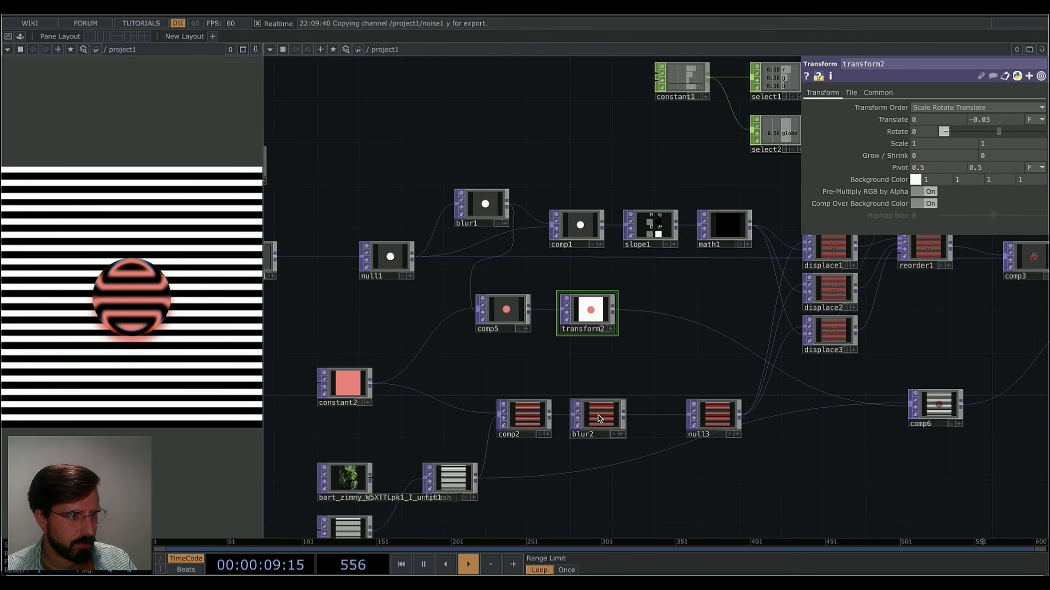
{"action": "left_click_drag", "start_coordinate": [599, 418], "coordinate": [652, 419]}
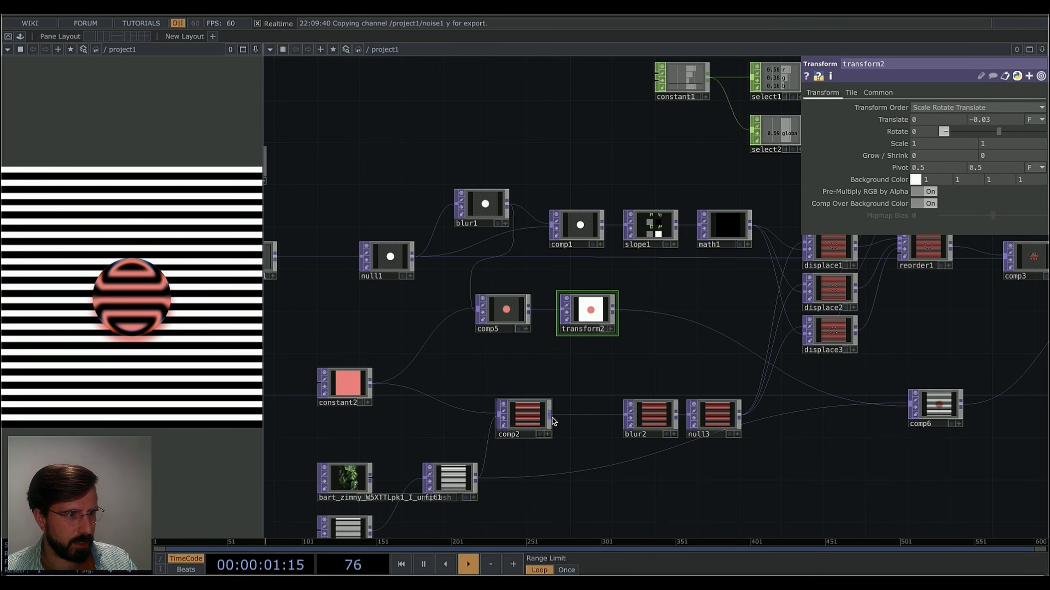
{"action": "left_click_drag", "start_coordinate": [538, 421], "coordinate": [516, 421]}
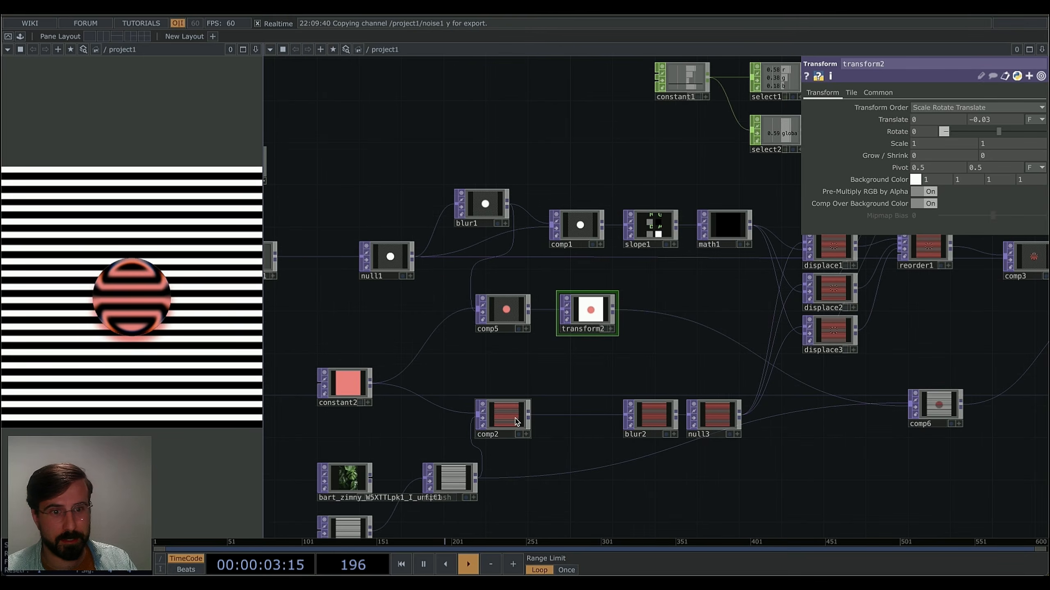
Raise the saturation of constant2's colour to 0.79 for a stronger red.
{"action": "left_click", "coordinate": [357, 376]}
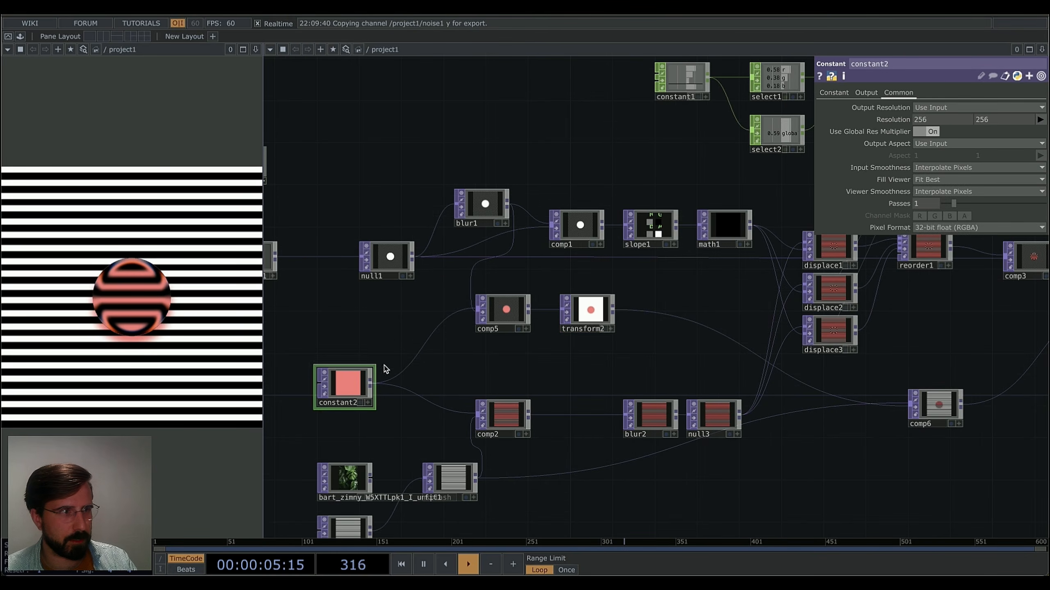
{"action": "left_click", "coordinate": [834, 92]}
{"action": "left_click", "coordinate": [934, 107]}
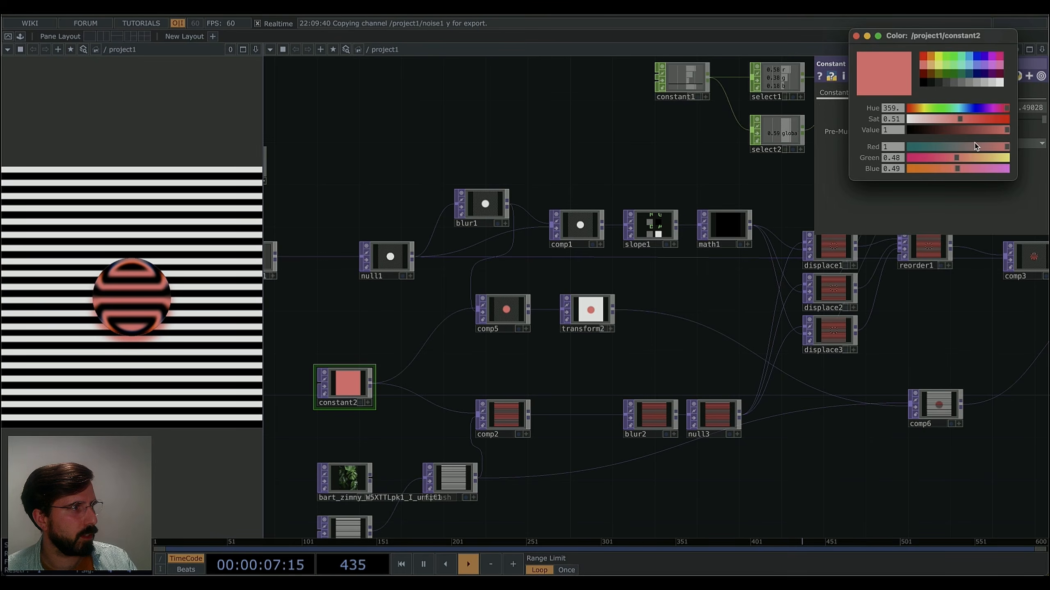
{"action": "left_click_drag", "start_coordinate": [959, 124], "coordinate": [985, 131]}
Set transform2's vertical Translate to -0.06 to shift the glow further down.
{"action": "left_click", "coordinate": [595, 311]}
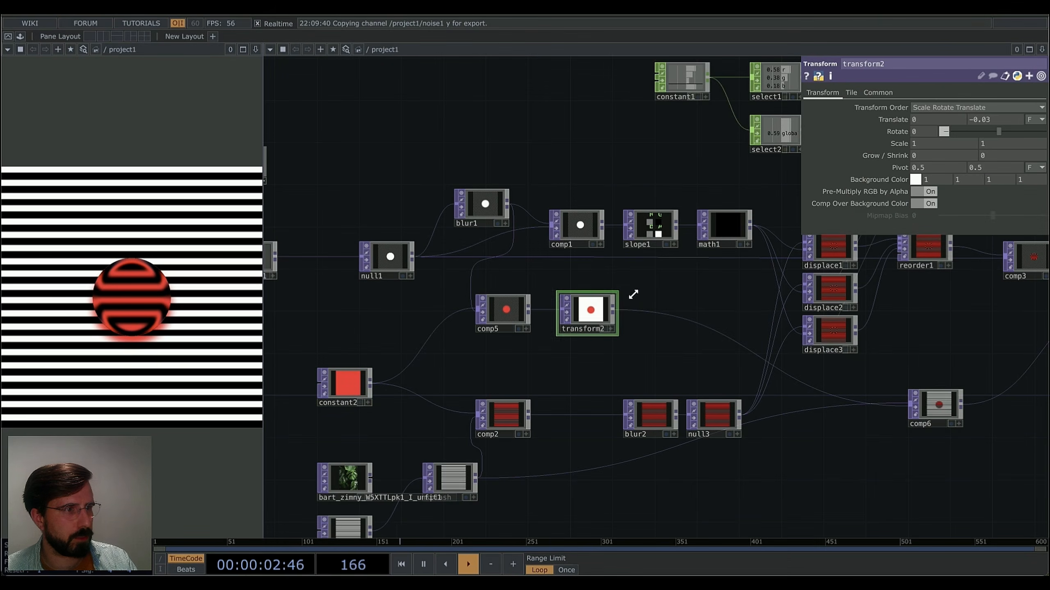
{"action": "middle_click", "coordinate": [986, 120]}
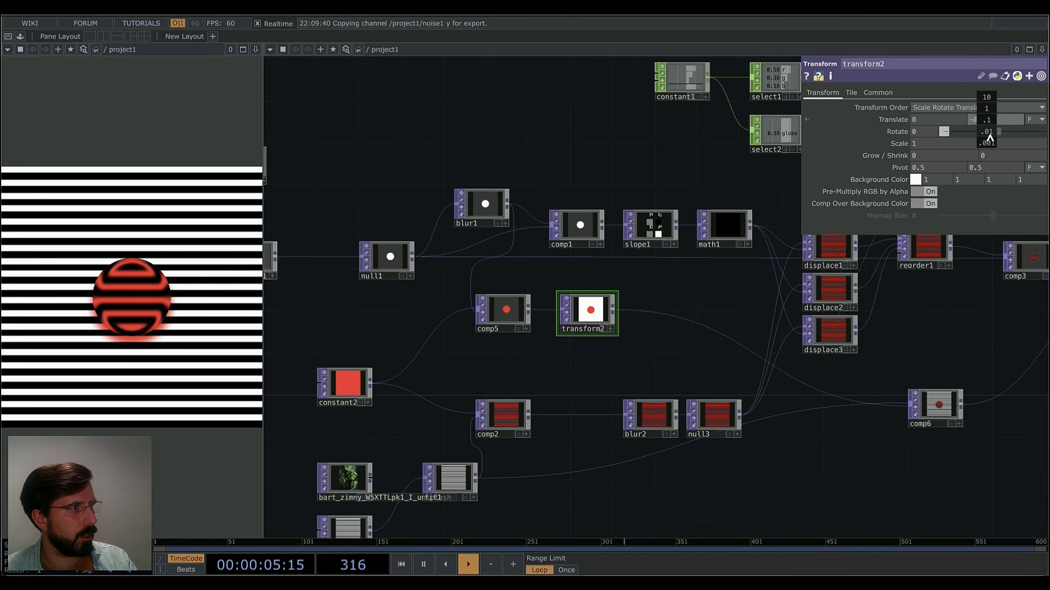
{"action": "middle_click_drag", "start_coordinate": [980, 136], "coordinate": [987, 104]}
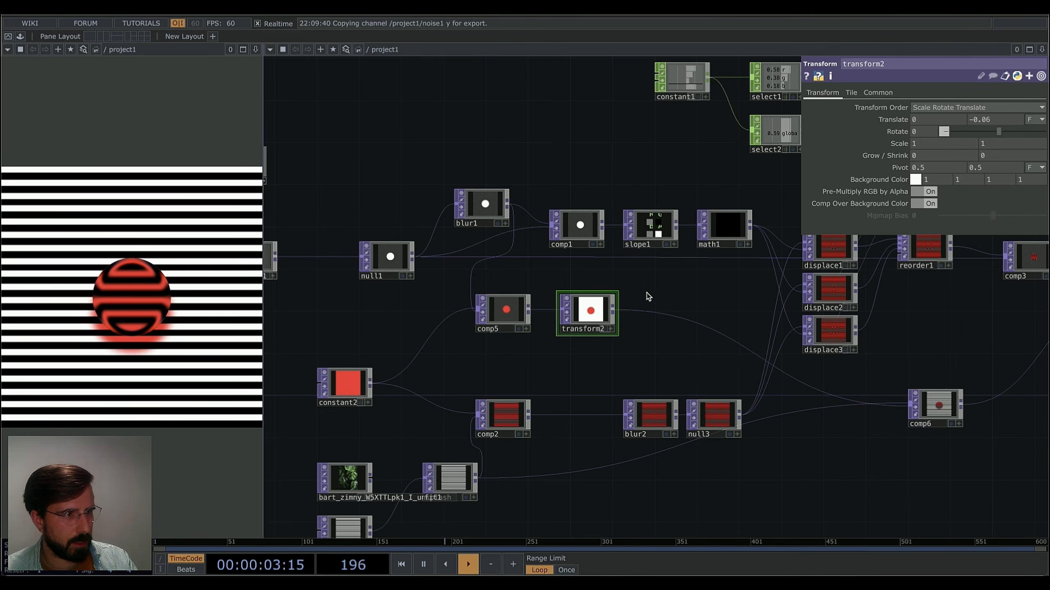
Insert a Composite TOP between comp2 and blur2 and connect transform2 as its second input.
{"action": "right_click", "coordinate": [529, 415]}
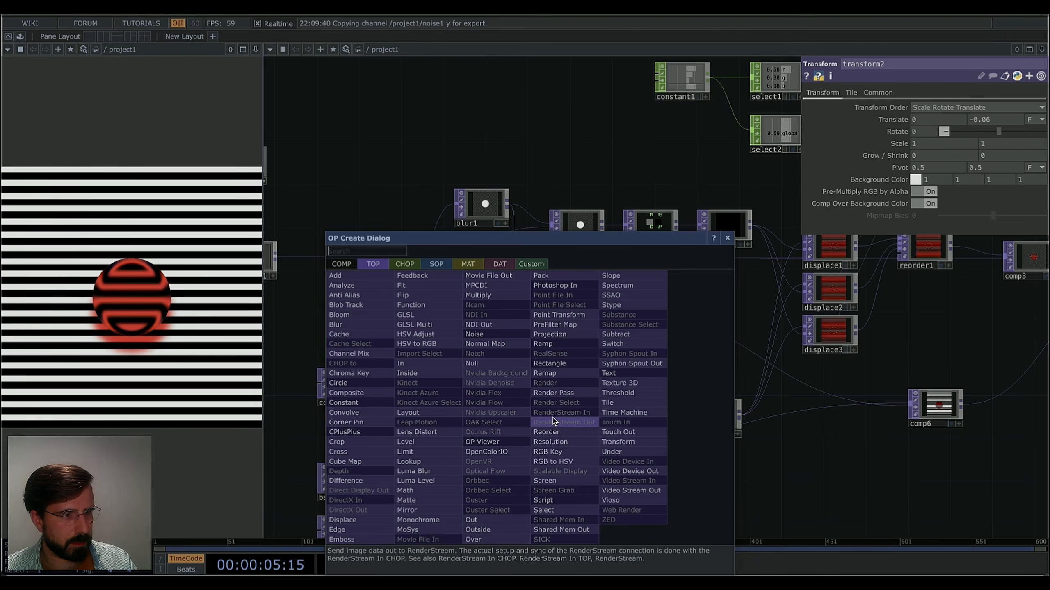
{"action": "left_click", "coordinate": [346, 393]}
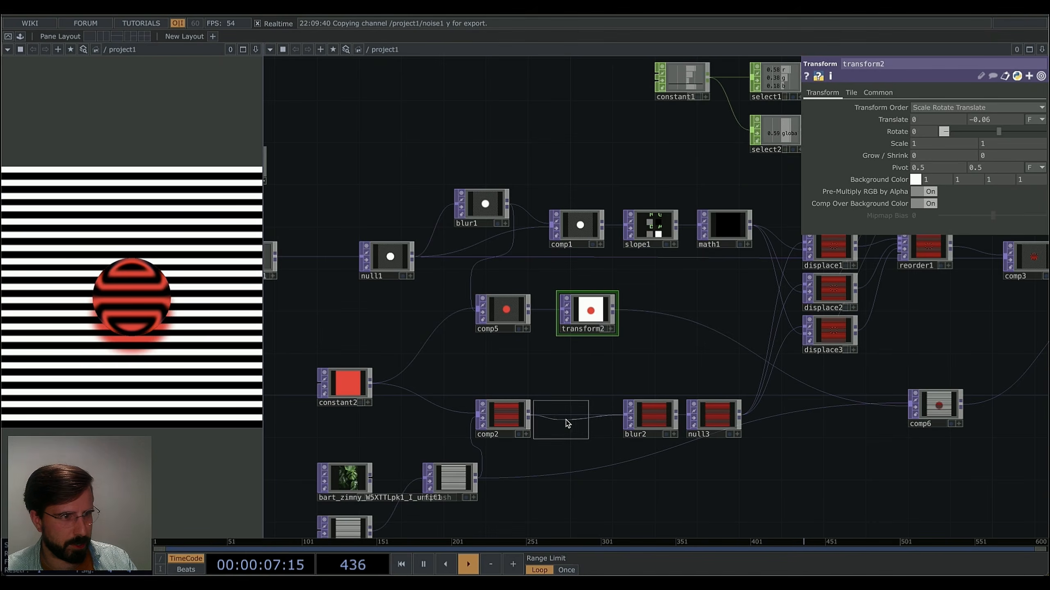
{"action": "left_click", "coordinate": [578, 416]}
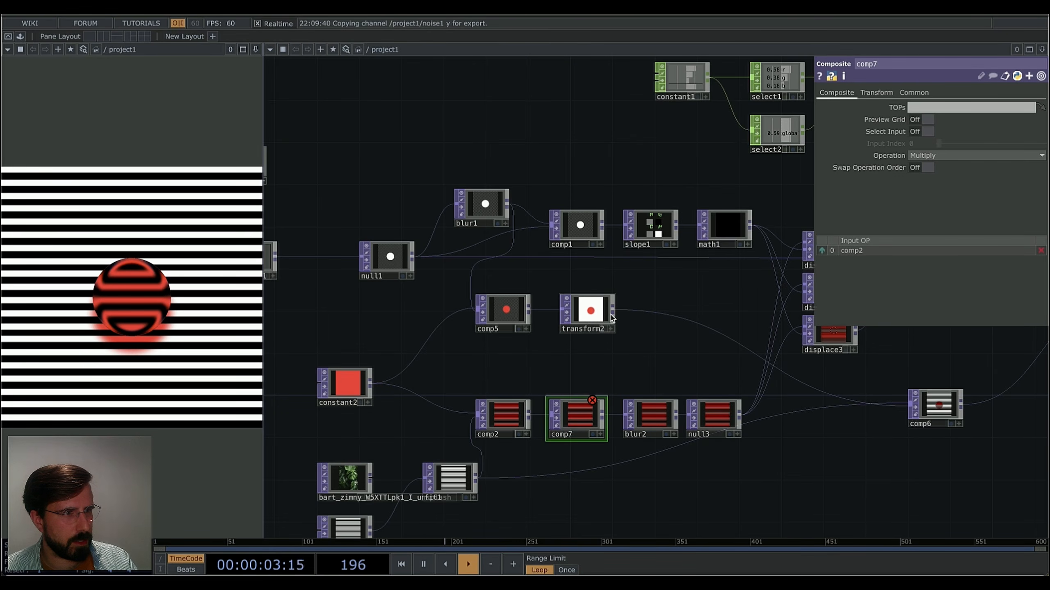
{"action": "left_click", "coordinate": [553, 416]}
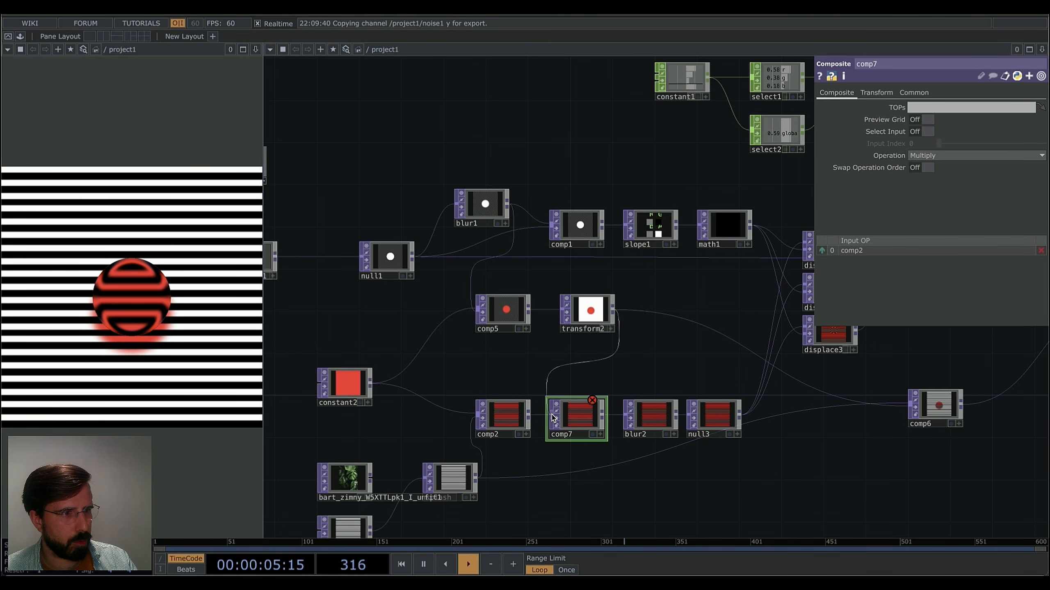
Examine how the glow appears in comp7 and carries through blur2, null3 and the displace nodes.
{"action": "scroll", "coordinate": [577, 422], "scroll_direction": "up", "scroll_amount": 5}
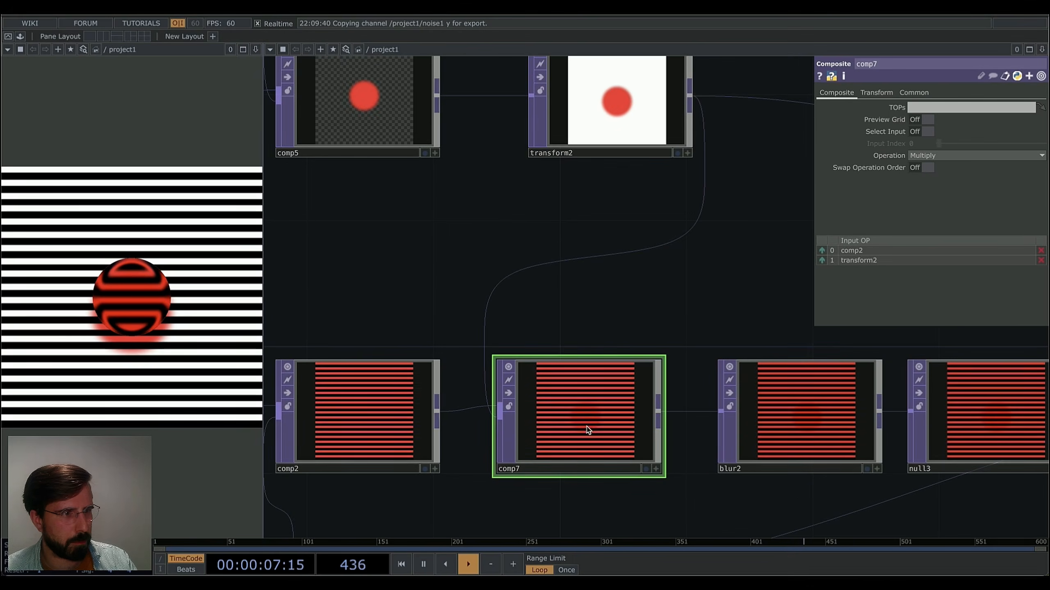
{"action": "scroll", "coordinate": [585, 429], "scroll_direction": "down", "scroll_amount": 1}
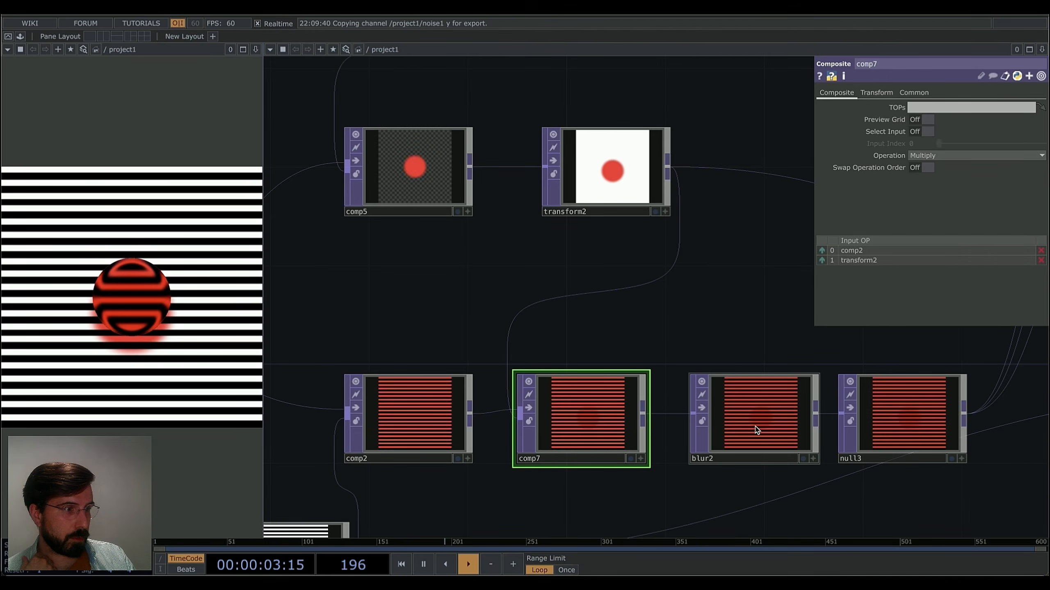
{"action": "scroll", "coordinate": [755, 430], "scroll_direction": "up", "scroll_amount": 3}
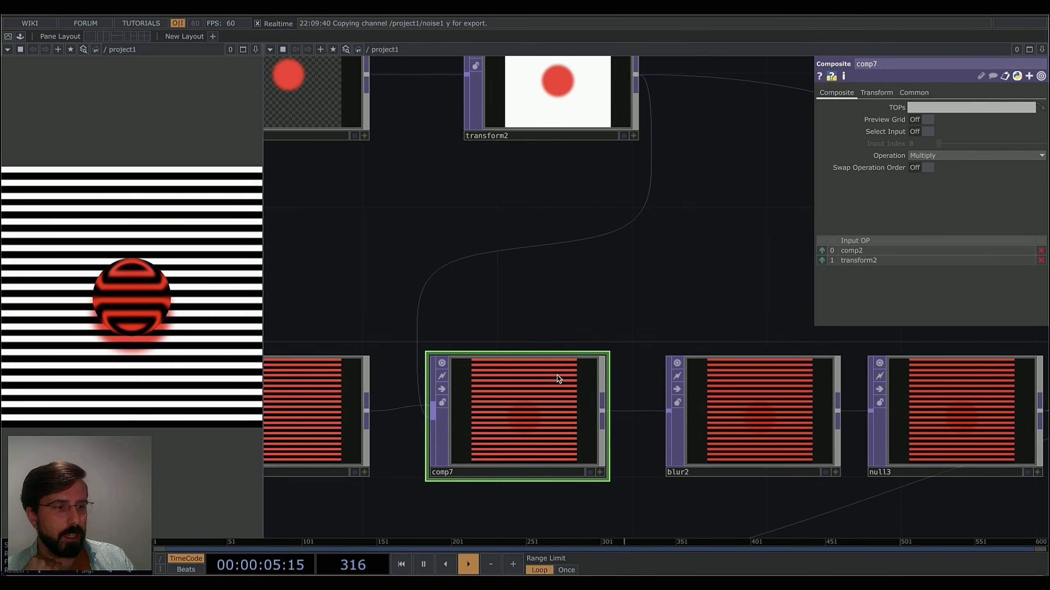
{"action": "scroll", "coordinate": [558, 389], "scroll_direction": "down", "scroll_amount": 1}
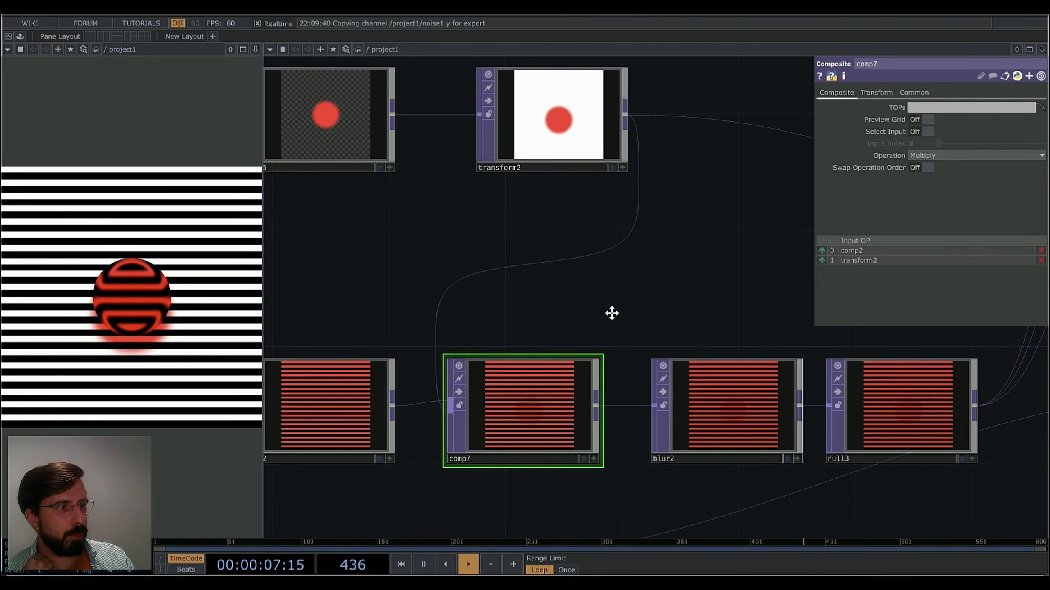
{"action": "left_click_drag", "start_coordinate": [612, 313], "coordinate": [396, 342]}
{"action": "scroll", "coordinate": [588, 358], "scroll_direction": "down", "scroll_amount": 3}
{"action": "left_click_drag", "start_coordinate": [673, 345], "coordinate": [612, 379]}
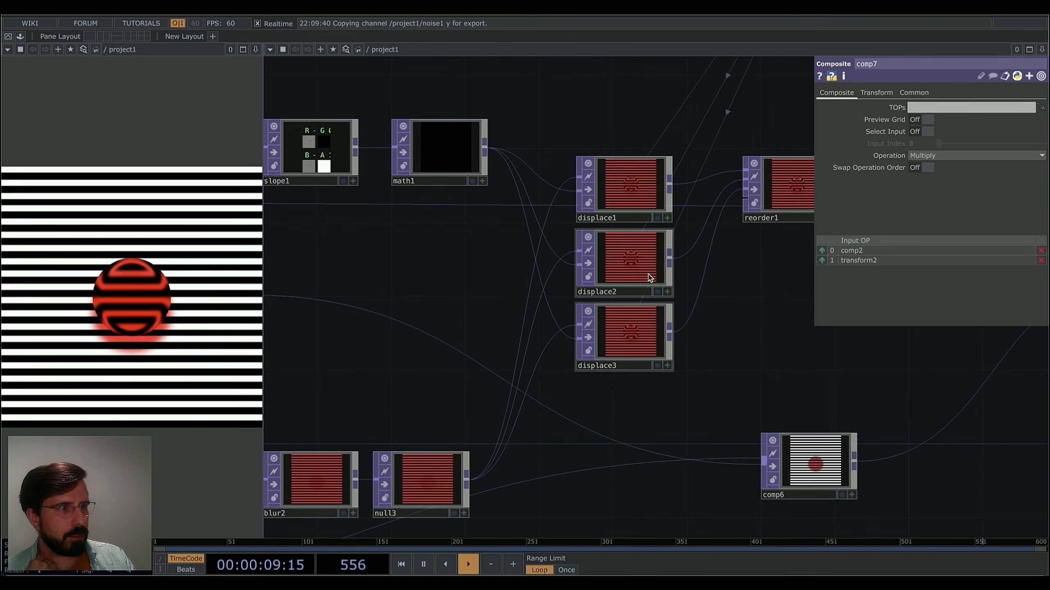
{"action": "left_click_drag", "start_coordinate": [310, 358], "coordinate": [680, 344]}
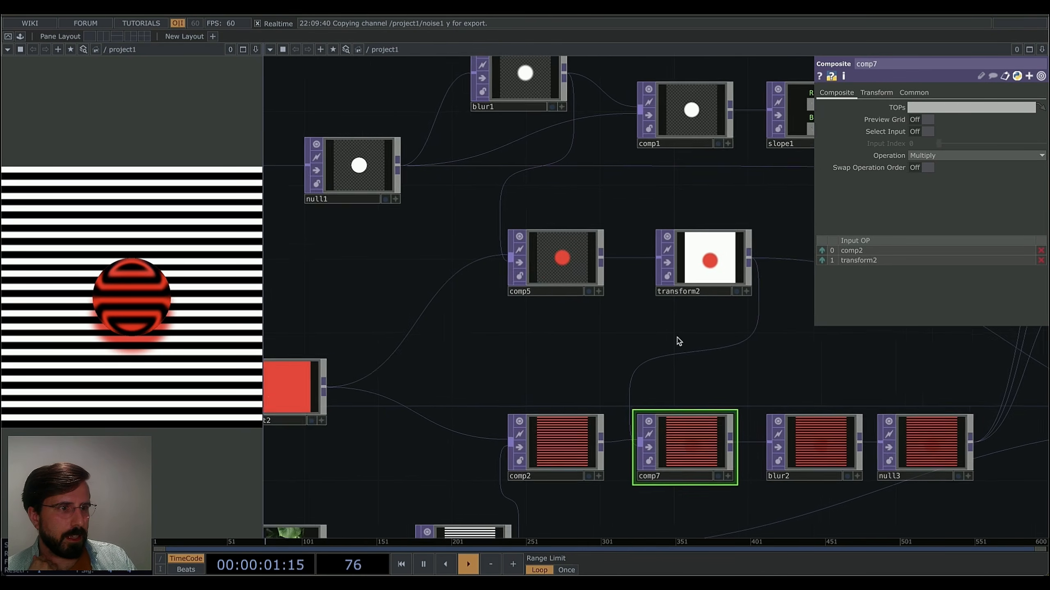
Change constant2's colour to teal with hue 177, saturation 0.65 and value 0.72.
{"action": "left_click", "coordinate": [370, 387]}
{"action": "left_click", "coordinate": [997, 107]}
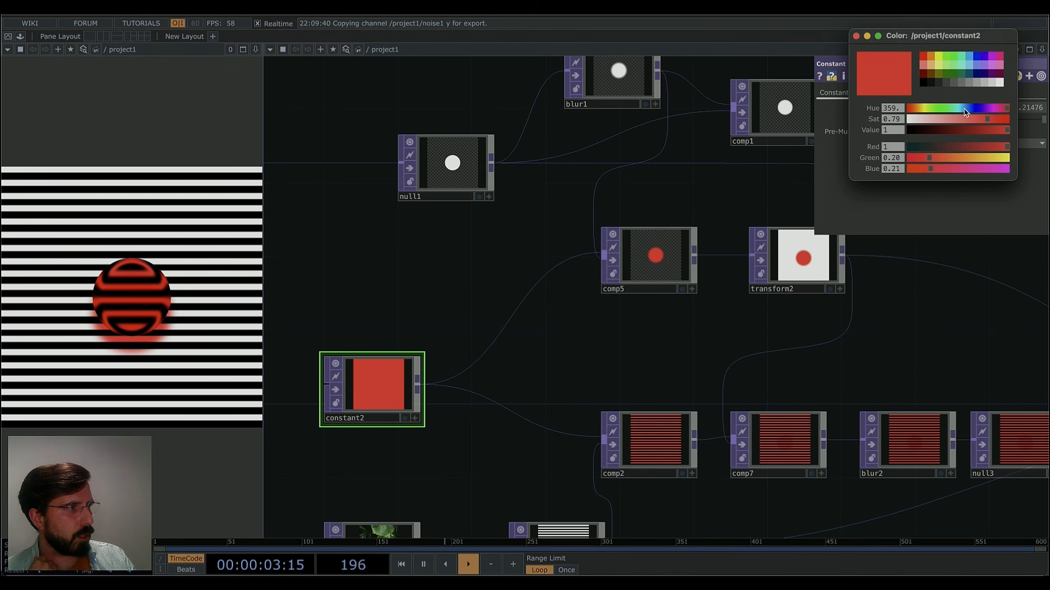
{"action": "mouse_move", "coordinate": [964, 112]}
{"action": "left_mouse_down"}
{"action": "mouse_move", "coordinate": [990, 132]}
{"action": "mouse_move", "coordinate": [960, 115]}
{"action": "left_mouse_up"}
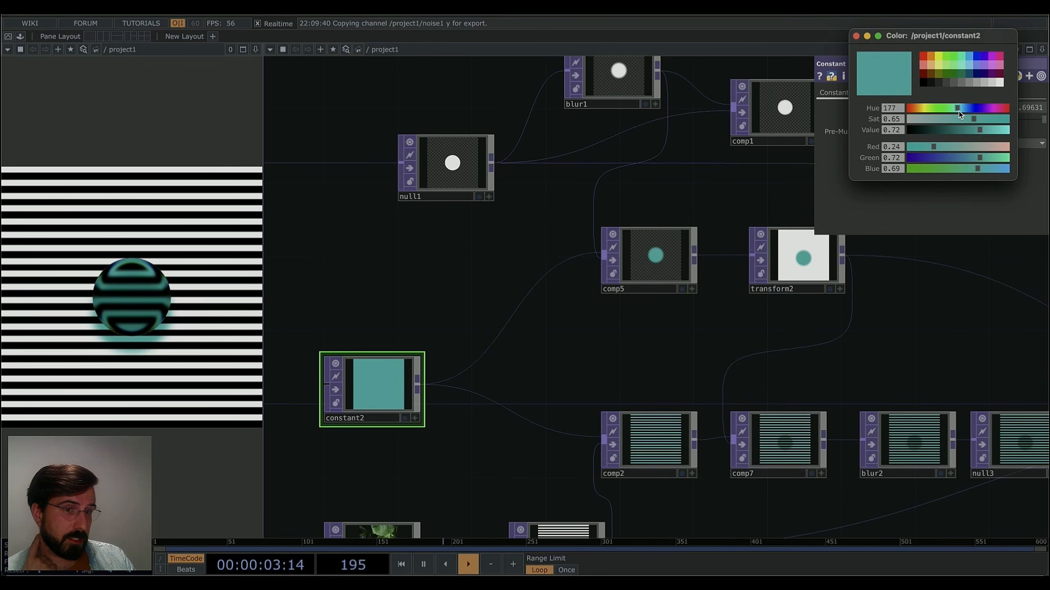
Set blur1's Pre-Shrink to 2 and its Filter Size to 21.
{"action": "scroll", "coordinate": [633, 357], "scroll_direction": "right", "scroll_amount": 3}
{"action": "scroll", "coordinate": [635, 352], "scroll_direction": "down", "scroll_amount": 3}
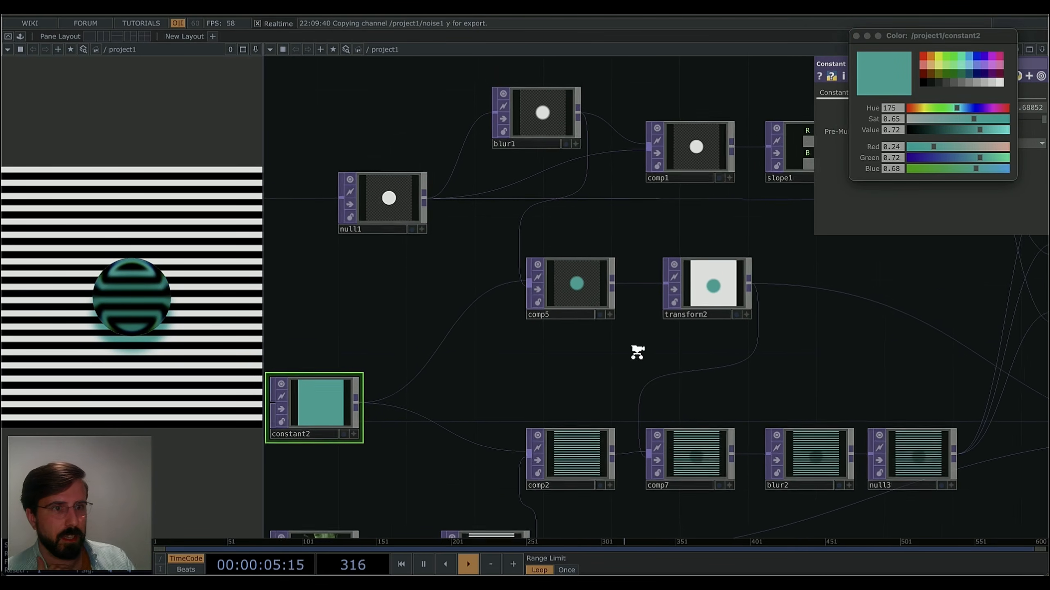
{"action": "left_click", "coordinate": [545, 121]}
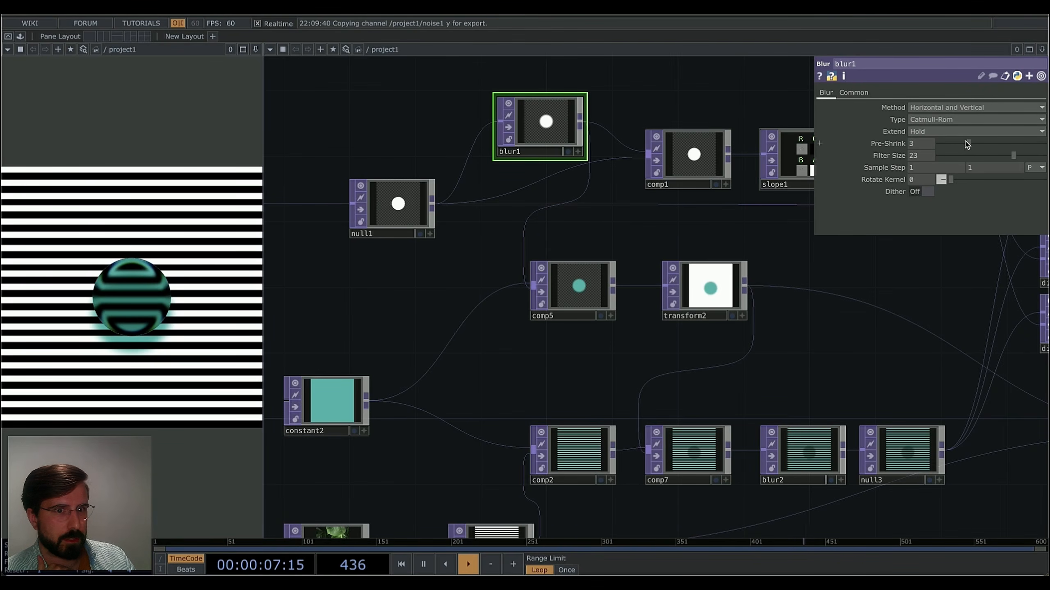
{"action": "mouse_move", "coordinate": [967, 143]}
{"action": "left_mouse_down"}
{"action": "mouse_move", "coordinate": [942, 149]}
{"action": "mouse_move", "coordinate": [953, 150]}
{"action": "left_mouse_up"}
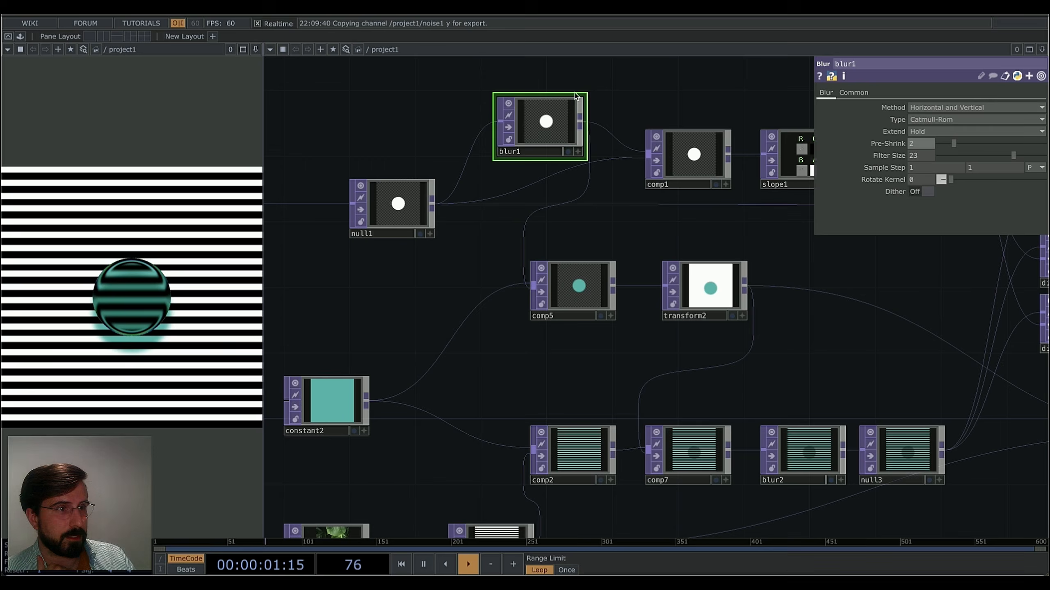
{"action": "mouse_move", "coordinate": [1018, 156]}
{"action": "left_mouse_down"}
{"action": "mouse_move", "coordinate": [979, 158]}
{"action": "mouse_move", "coordinate": [1009, 157]}
{"action": "left_mouse_up"}
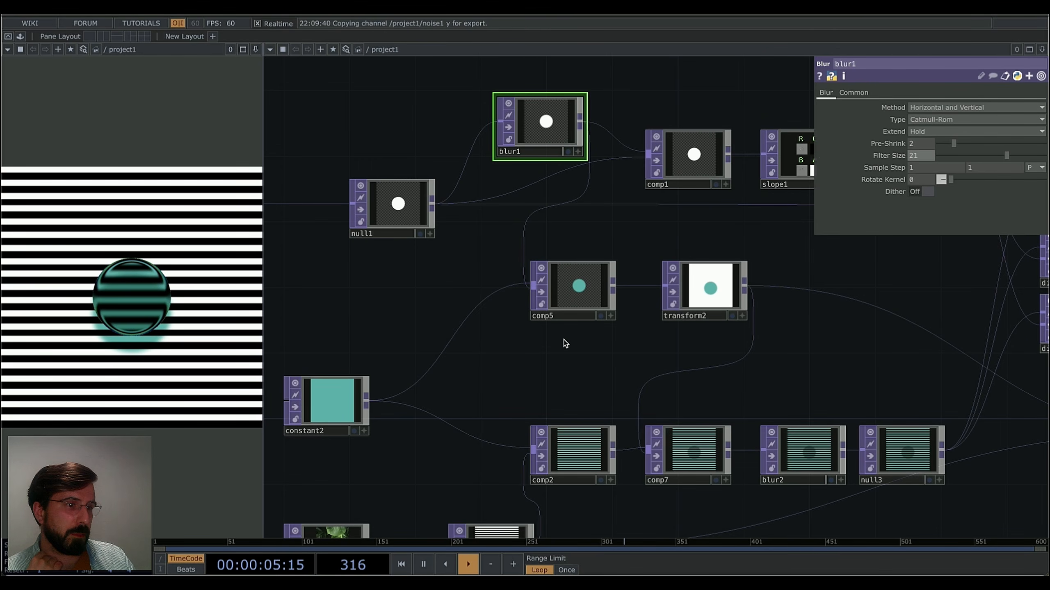
Re-enable noise1's channel export so the noise drives transform1's position.
{"action": "left_click_drag", "start_coordinate": [676, 389], "coordinate": [598, 368]}
{"action": "scroll", "coordinate": [653, 363], "scroll_direction": "down", "scroll_amount": 2}
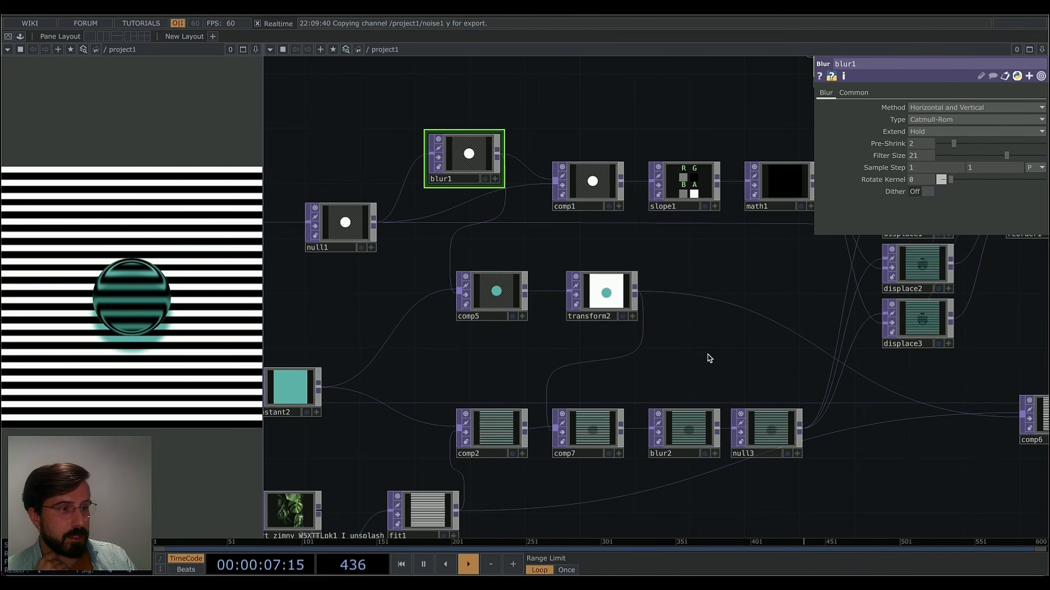
{"action": "left_click_drag", "start_coordinate": [707, 359], "coordinate": [564, 324]}
{"action": "scroll", "coordinate": [657, 384], "scroll_direction": "down", "scroll_amount": 2}
{"action": "left_click_drag", "start_coordinate": [779, 452], "coordinate": [621, 435]}
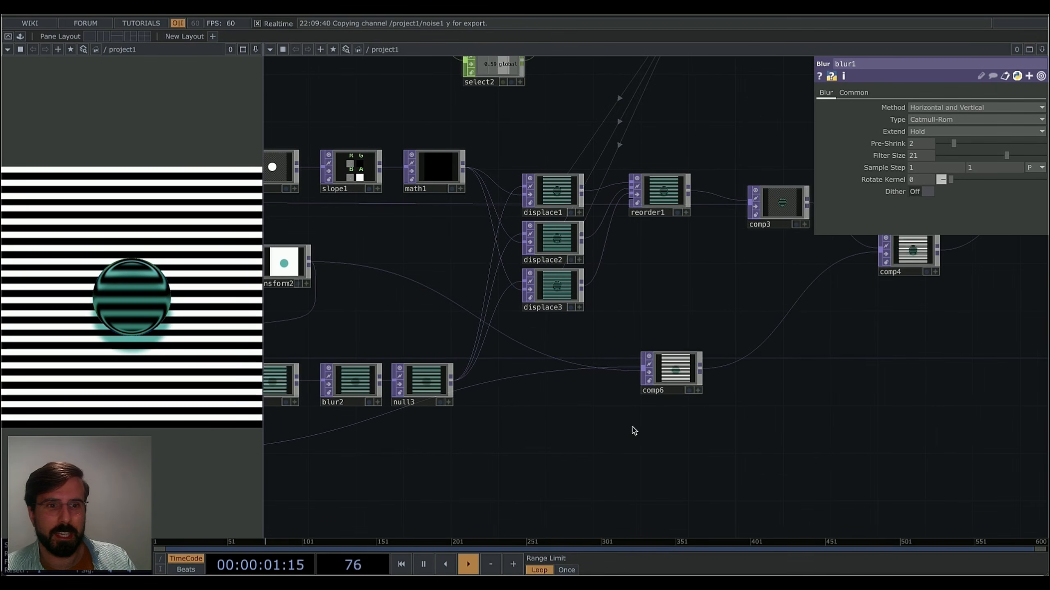
{"action": "left_click_drag", "start_coordinate": [447, 317], "coordinate": [1039, 442]}
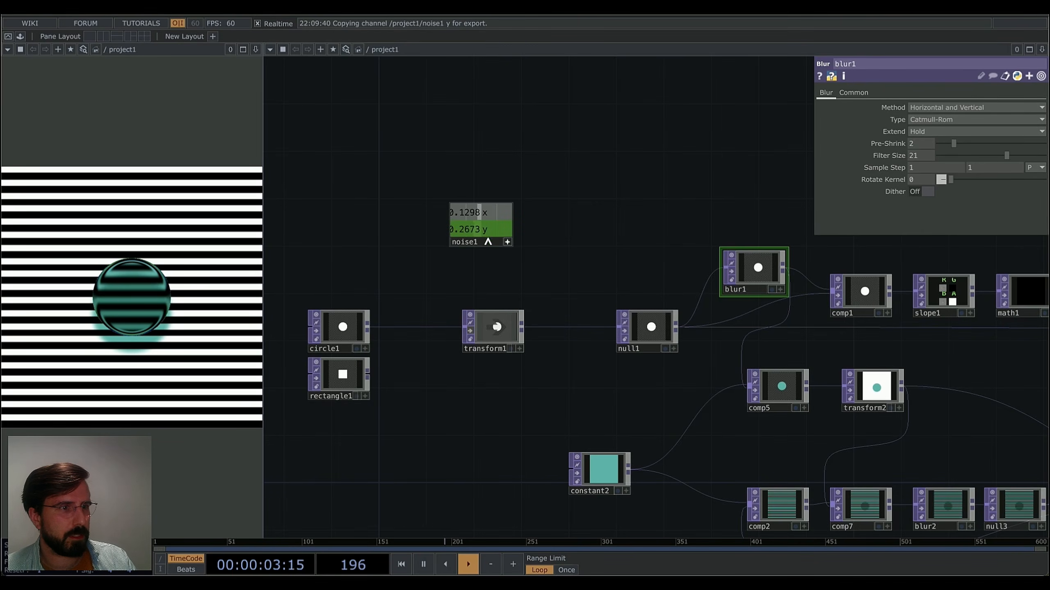
{"action": "left_click_drag", "start_coordinate": [472, 332], "coordinate": [473, 331]}
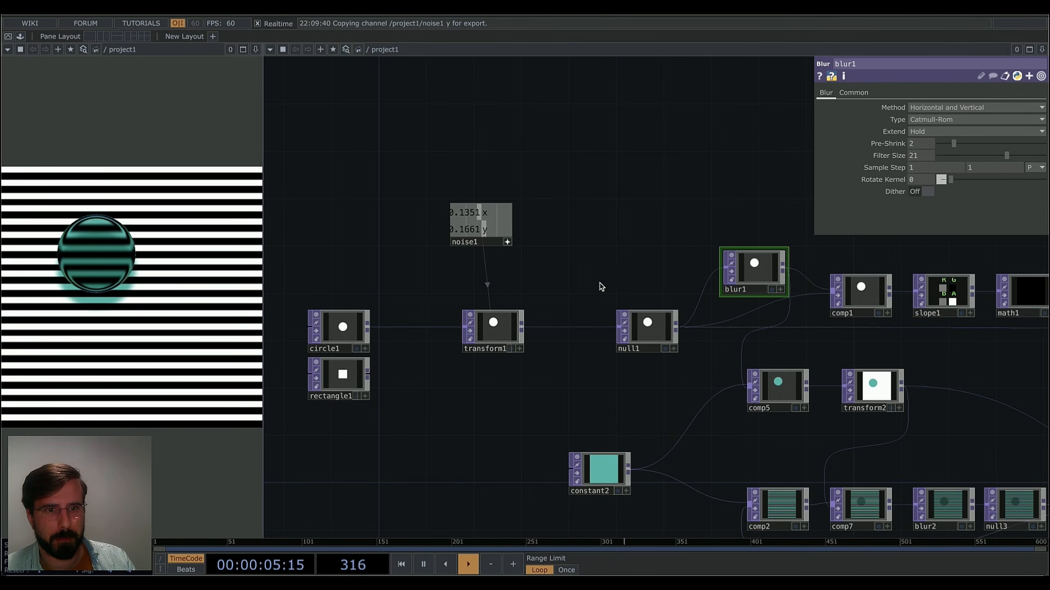
Raise the global channel of constant1 to 1.
{"action": "left_click_drag", "start_coordinate": [645, 376], "coordinate": [406, 396]}
{"action": "left_click_drag", "start_coordinate": [721, 168], "coordinate": [606, 252]}
{"action": "left_click", "coordinate": [449, 189]}
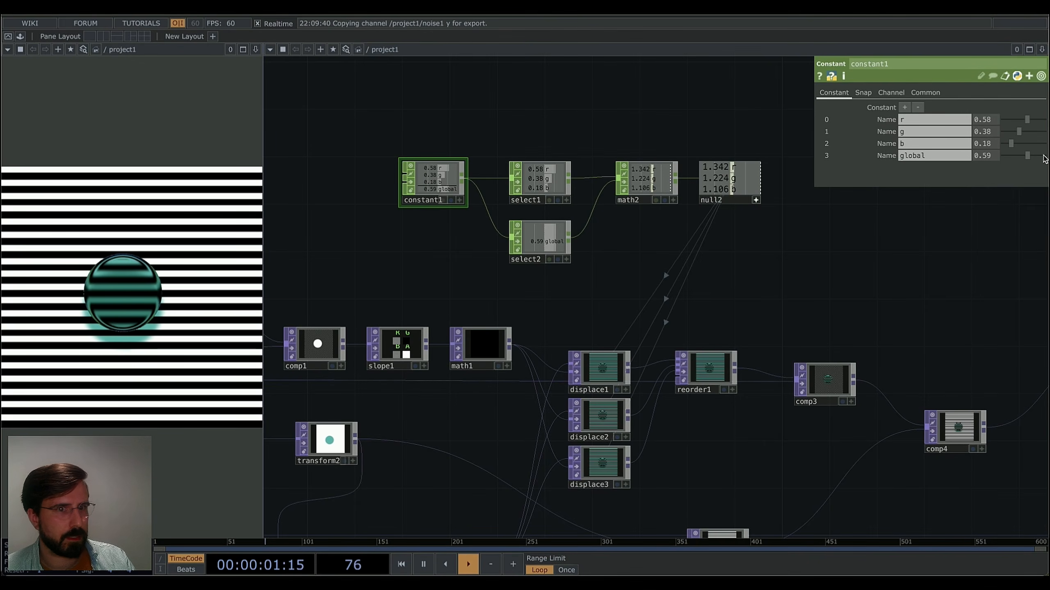
{"action": "left_click_drag", "start_coordinate": [1027, 155], "coordinate": [1045, 158]}
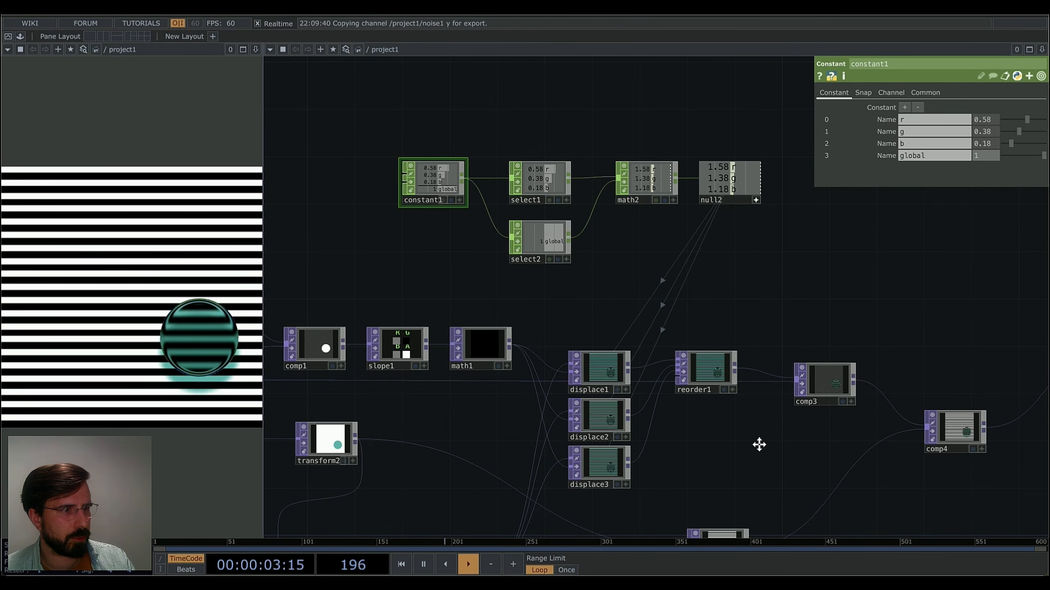
Make constant2's colour a pale tint with saturation 0.09 and value 0.86.
{"action": "left_click_drag", "start_coordinate": [757, 444], "coordinate": [961, 360]}
{"action": "left_click_drag", "start_coordinate": [347, 438], "coordinate": [622, 420]}
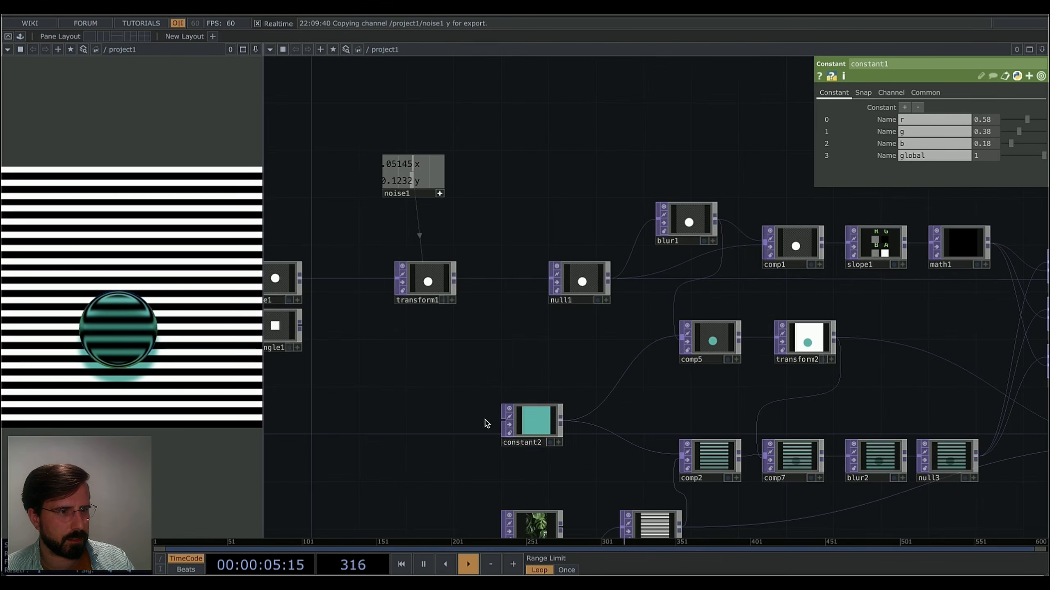
{"action": "left_click", "coordinate": [543, 426]}
{"action": "left_click", "coordinate": [889, 108]}
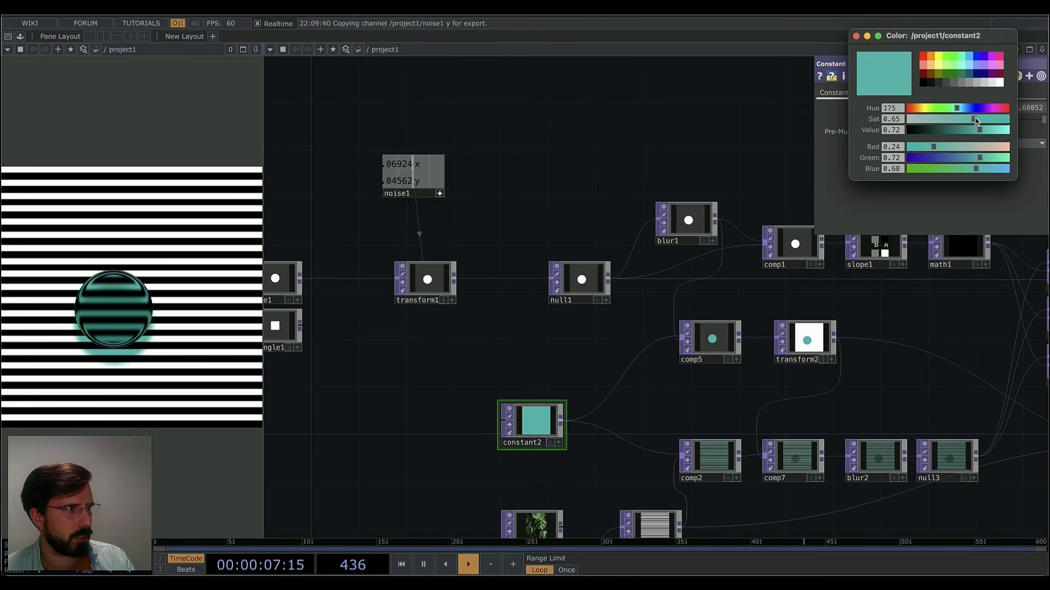
{"action": "left_click_drag", "start_coordinate": [963, 119], "coordinate": [929, 126]}
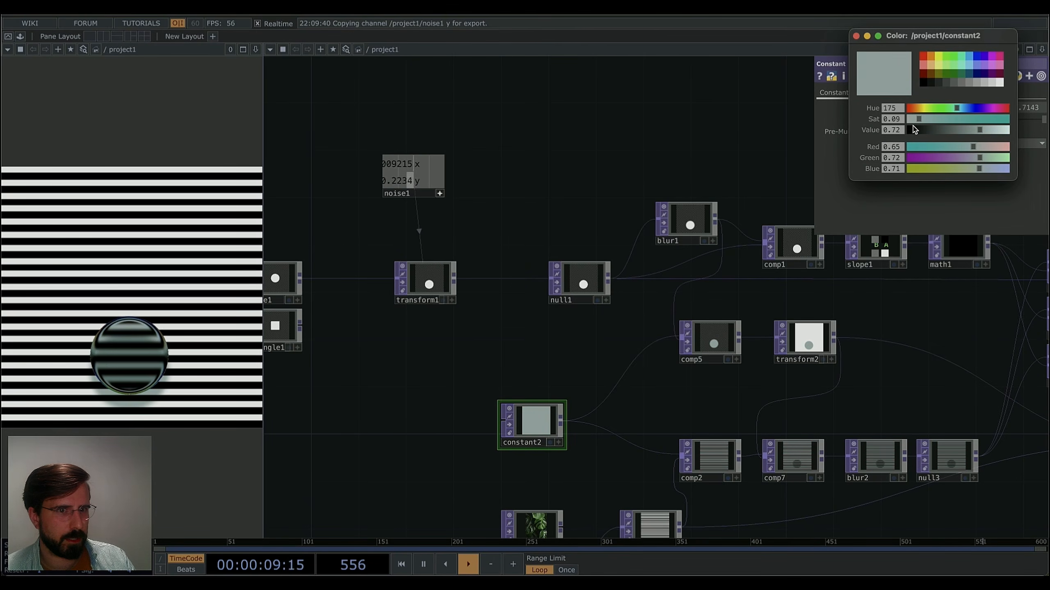
{"action": "left_click_drag", "start_coordinate": [980, 132], "coordinate": [994, 130]}
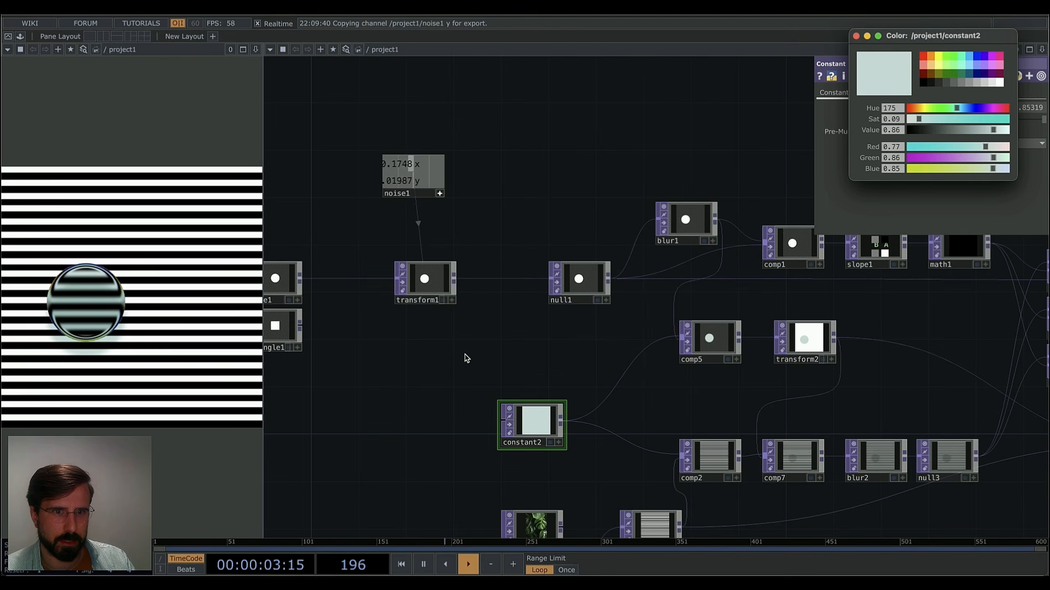
Examine how the pale tint and the noise motion carry through the network, from transform1 to comp4.
{"action": "scroll", "coordinate": [445, 337], "scroll_direction": "right", "scroll_amount": 10}
{"action": "scroll", "coordinate": [445, 338], "scroll_direction": "down", "scroll_amount": 2}
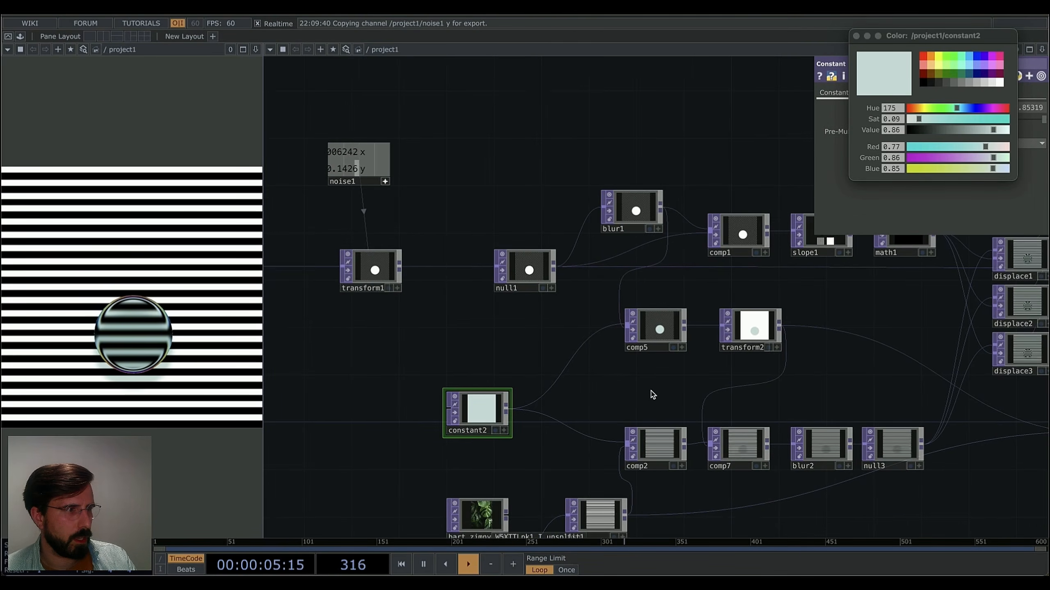
{"action": "scroll", "coordinate": [691, 359], "scroll_direction": "right", "scroll_amount": 5}
{"action": "scroll", "coordinate": [691, 359], "scroll_direction": "down", "scroll_amount": 1}
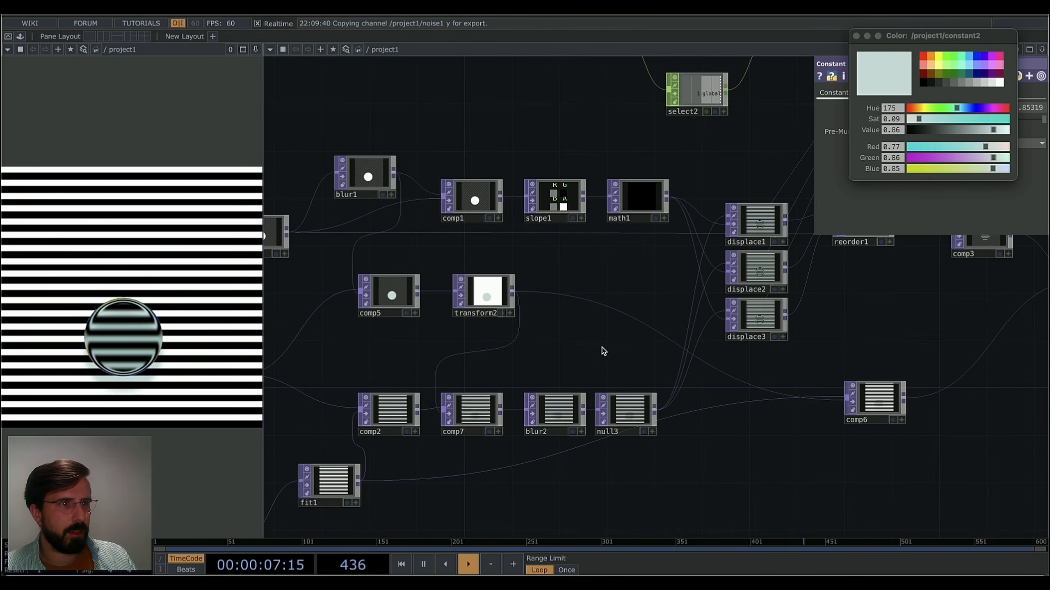
{"action": "scroll", "coordinate": [581, 457], "scroll_direction": "right", "scroll_amount": 20}
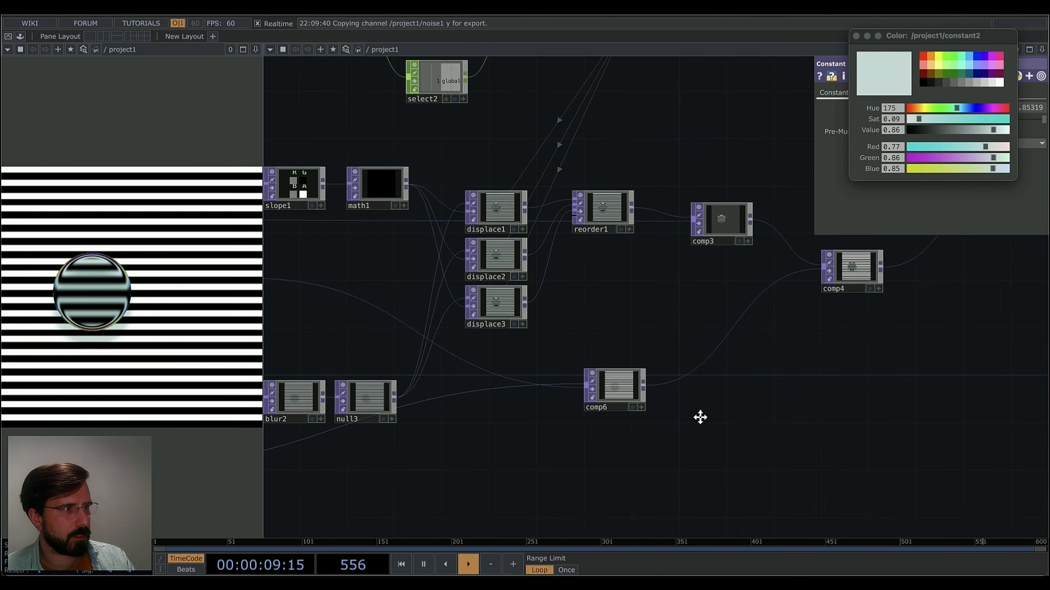
{"action": "left_click_drag", "start_coordinate": [494, 343], "coordinate": [808, 387]}
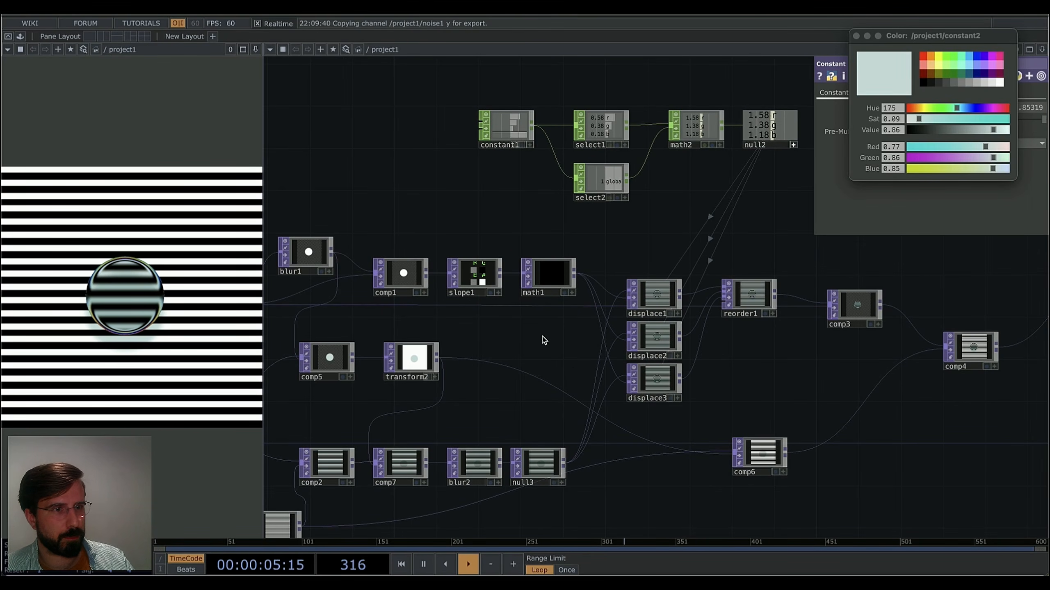
{"action": "scroll", "coordinate": [544, 340], "scroll_direction": "left", "scroll_amount": 10}
{"action": "scroll", "coordinate": [543, 340], "scroll_direction": "up", "scroll_amount": 1}
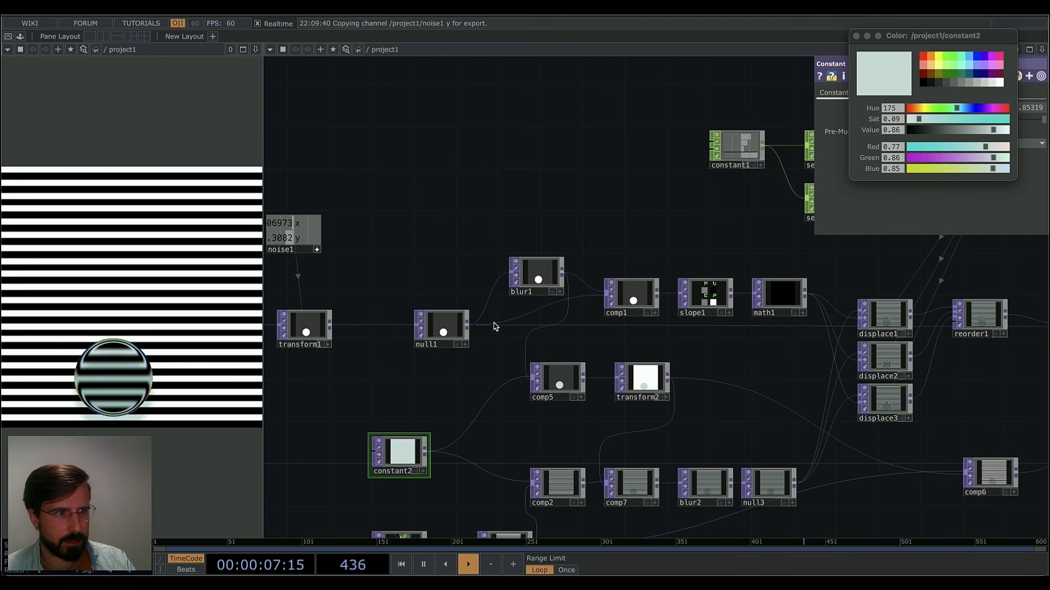
{"action": "scroll", "coordinate": [488, 352], "scroll_direction": "left", "scroll_amount": 5}
{"action": "scroll", "coordinate": [488, 351], "scroll_direction": "up", "scroll_amount": 5}
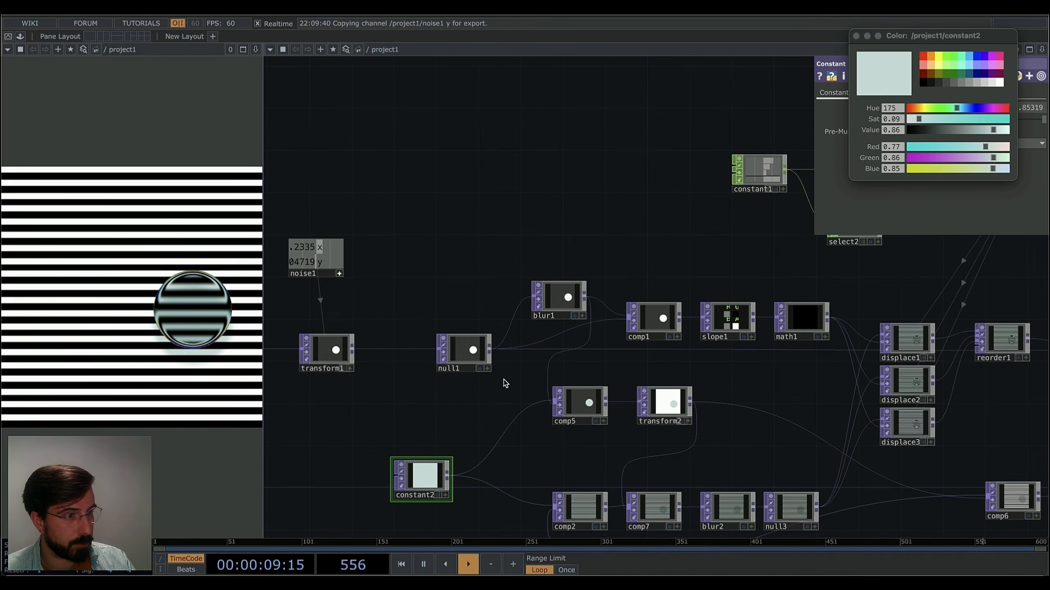
{"action": "scroll", "coordinate": [504, 384], "scroll_direction": "up", "scroll_amount": 3}
{"action": "scroll", "coordinate": [504, 384], "scroll_direction": "left", "scroll_amount": 2}
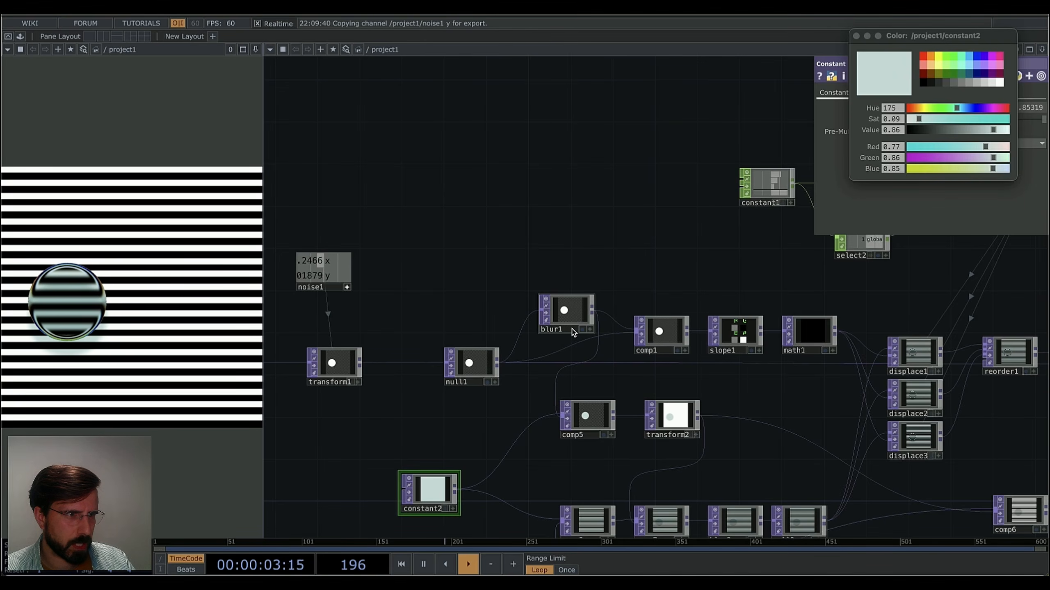
{"action": "left_click_drag", "start_coordinate": [520, 376], "coordinate": [548, 389]}
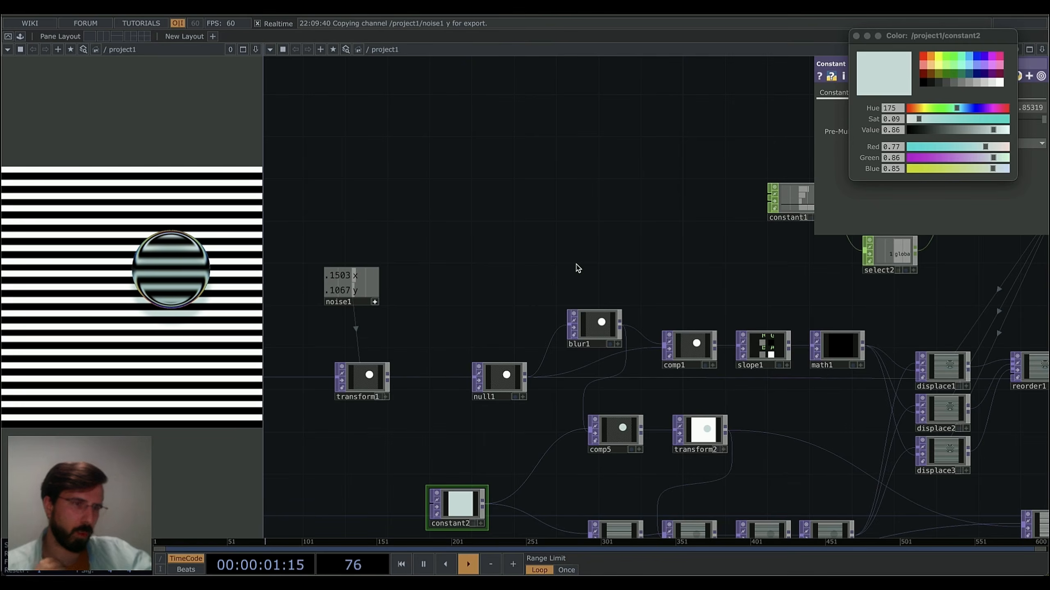
Branch a Threshold TOP off blur1's output and place it above blur1.
{"action": "left_click", "coordinate": [621, 328]}
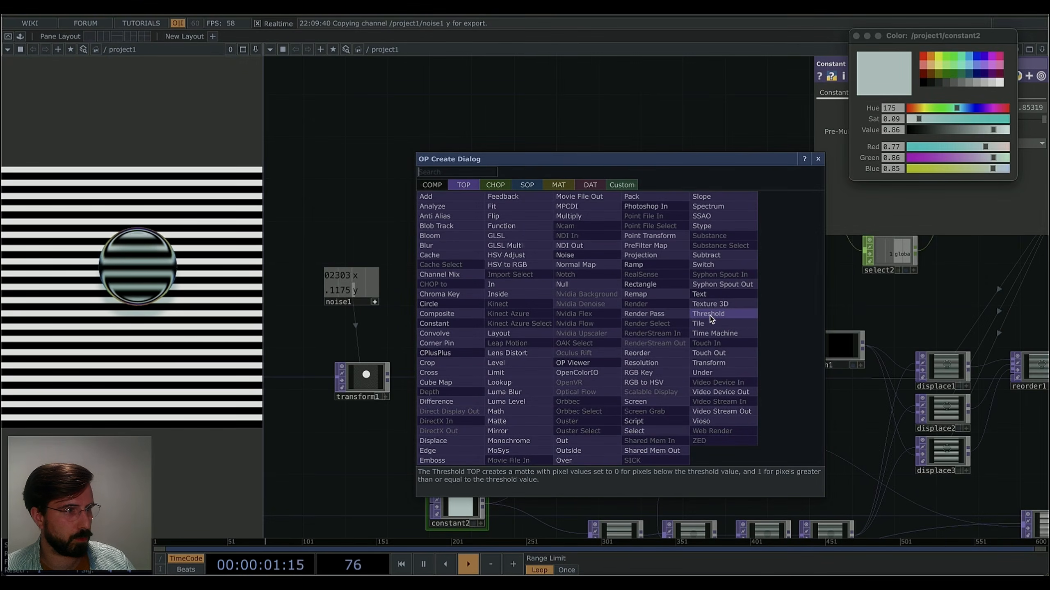
{"action": "key", "text": "Escape"}
{"action": "scroll", "coordinate": [625, 323], "scroll_direction": "up", "scroll_amount": 5}
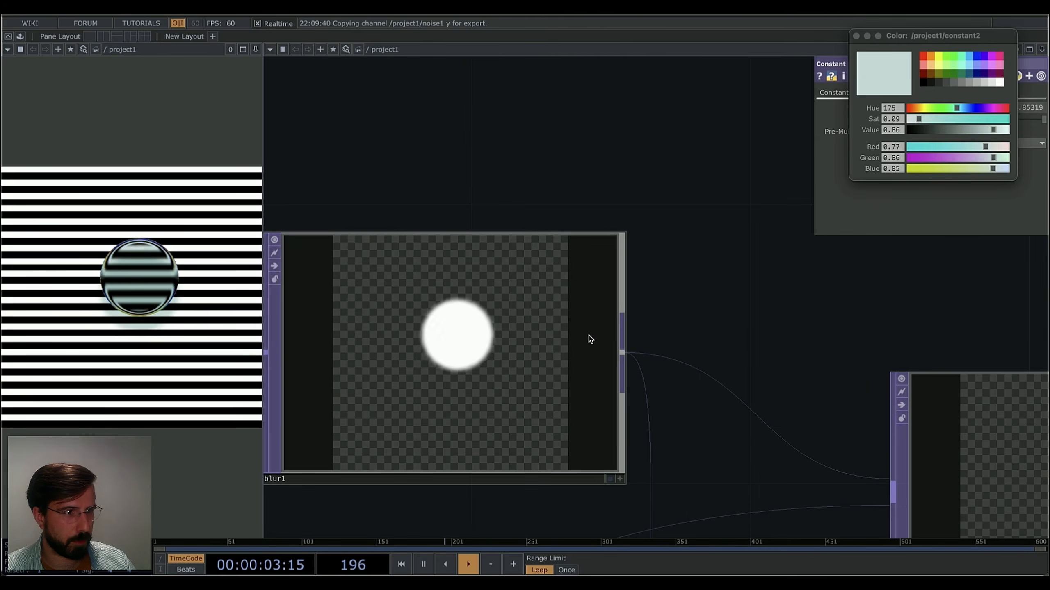
{"action": "scroll", "coordinate": [555, 342], "scroll_direction": "down", "scroll_amount": 1}
{"action": "scroll", "coordinate": [558, 350], "scroll_direction": "down", "scroll_amount": 3}
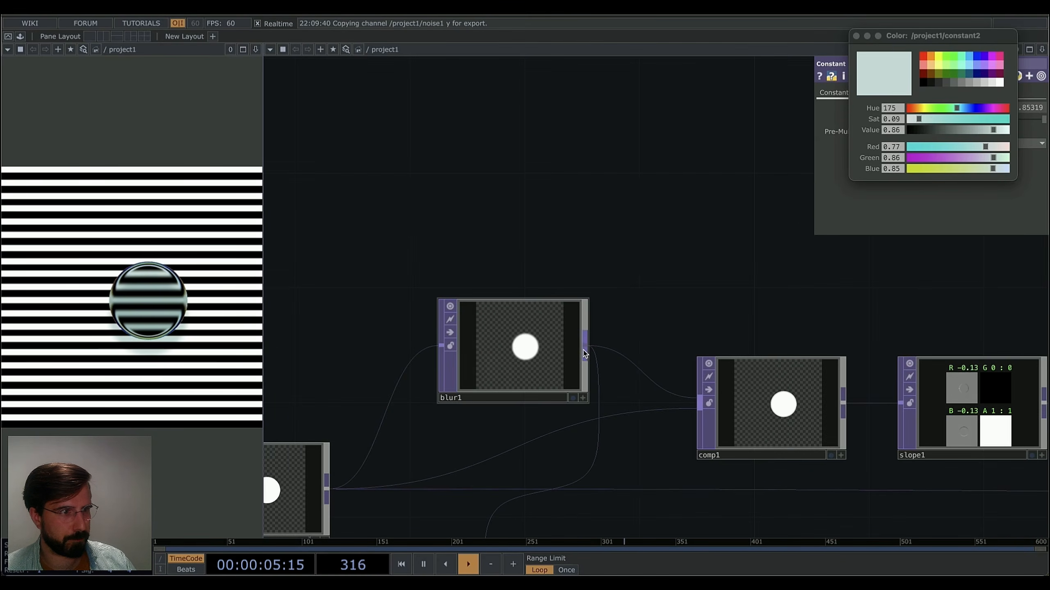
{"action": "right_click", "coordinate": [586, 348]}
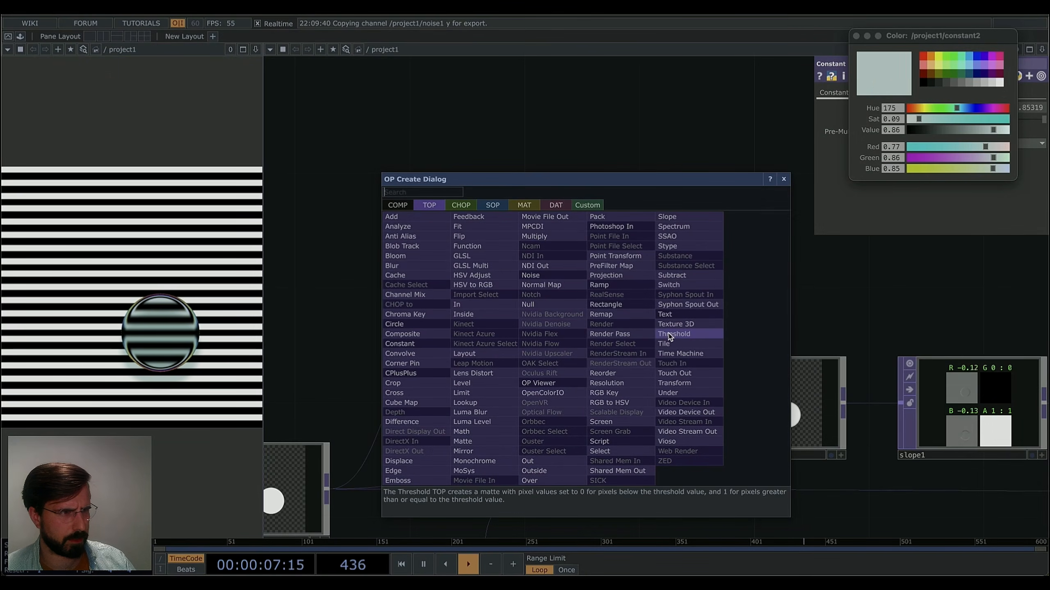
{"action": "left_click", "coordinate": [670, 335]}
{"action": "left_click", "coordinate": [365, 157]}
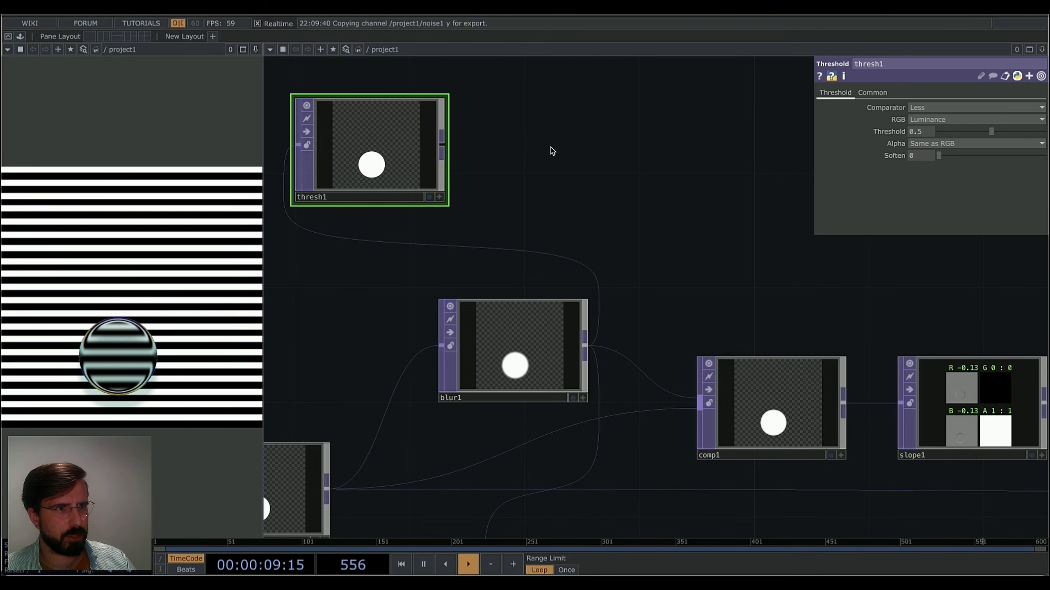
Set thresh1's RGB option to Alpha.
{"action": "scroll", "coordinate": [559, 155], "scroll_direction": "down", "scroll_amount": 2}
{"action": "scroll", "coordinate": [440, 157], "scroll_direction": "up", "scroll_amount": 5}
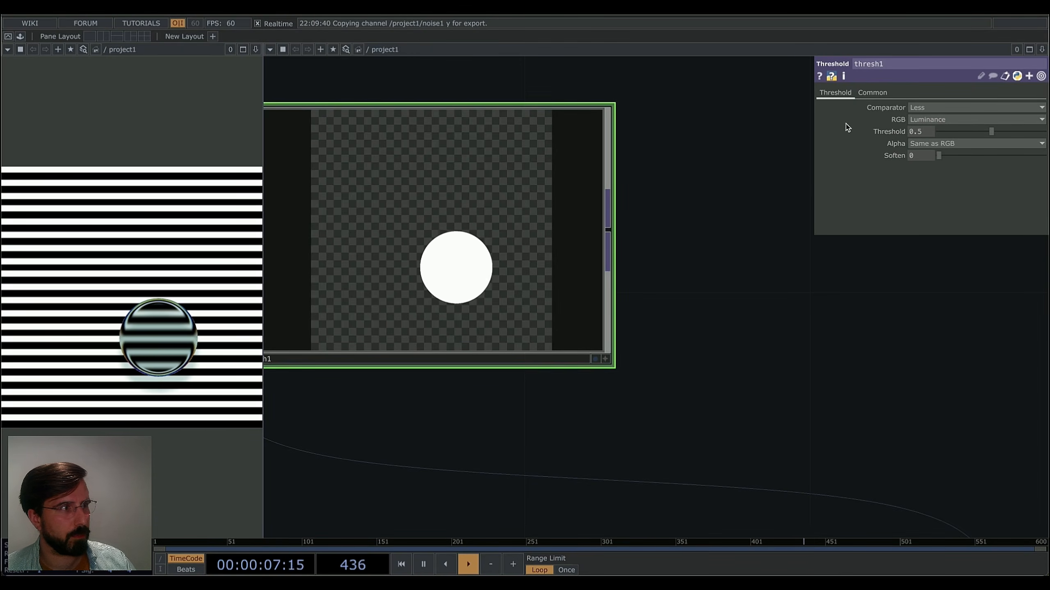
{"action": "left_click", "coordinate": [938, 120]}
{"action": "left_click", "coordinate": [932, 178]}
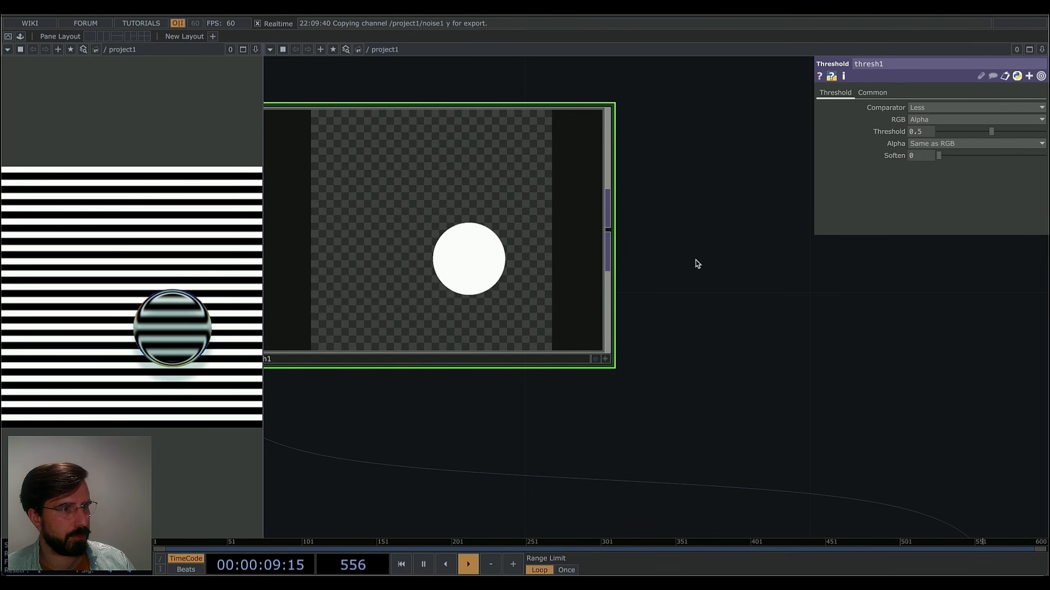
Try a Threshold value of 0.062 on thresh1, and undo that change.
{"action": "mouse_move", "coordinate": [991, 132]}
{"action": "left_mouse_down"}
{"action": "mouse_move", "coordinate": [954, 140]}
{"action": "mouse_move", "coordinate": [985, 142]}
{"action": "mouse_move", "coordinate": [976, 141]}
{"action": "left_mouse_up"}
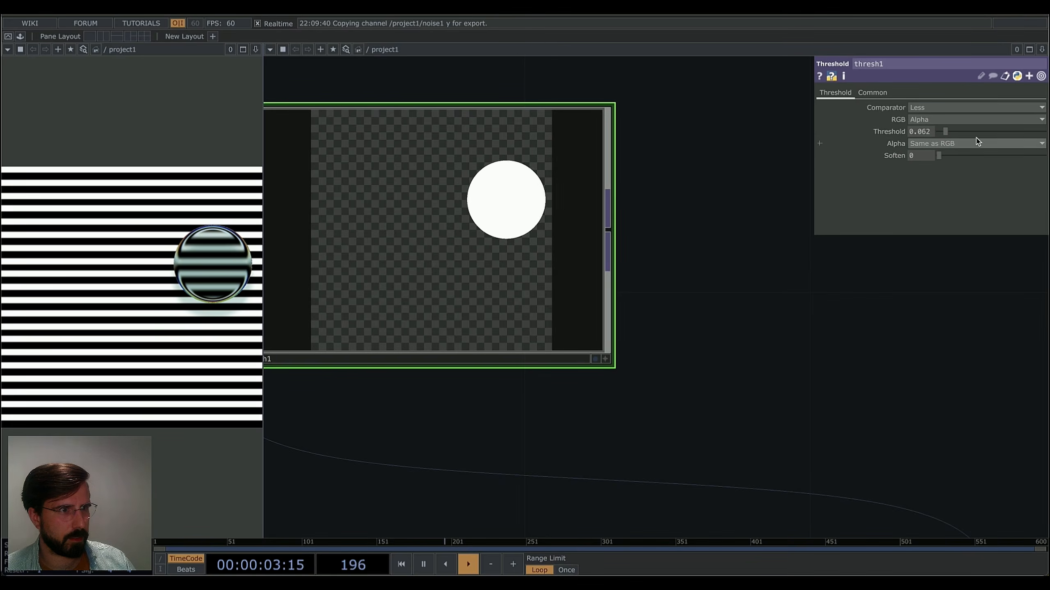
{"action": "key", "text": "ctrl+z"}
{"action": "scroll", "coordinate": [699, 250], "scroll_direction": "down", "scroll_amount": 1}
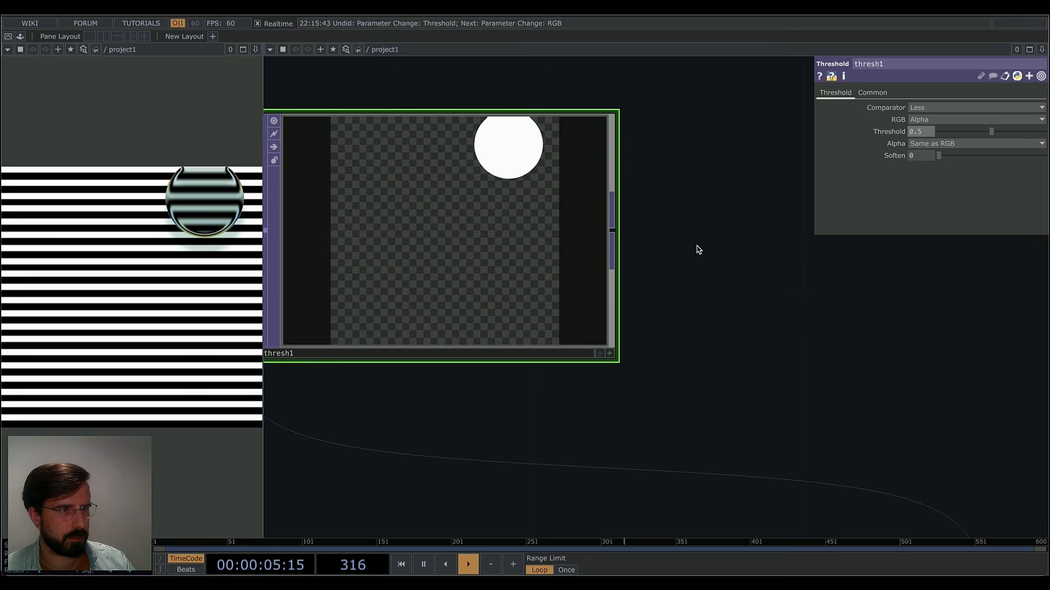
{"action": "scroll", "coordinate": [698, 248], "scroll_direction": "down", "scroll_amount": 2}
{"action": "left_click_drag", "start_coordinate": [712, 258], "coordinate": [696, 274]}
{"action": "scroll", "coordinate": [740, 214], "scroll_direction": "down", "scroll_amount": 1}
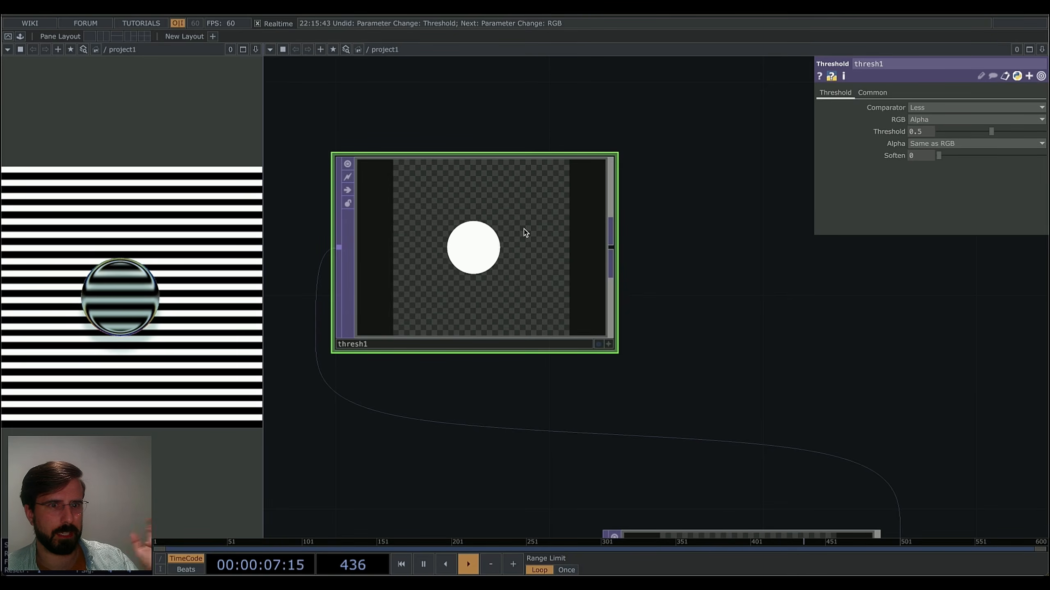
{"action": "scroll", "coordinate": [626, 274], "scroll_direction": "down", "scroll_amount": 3}
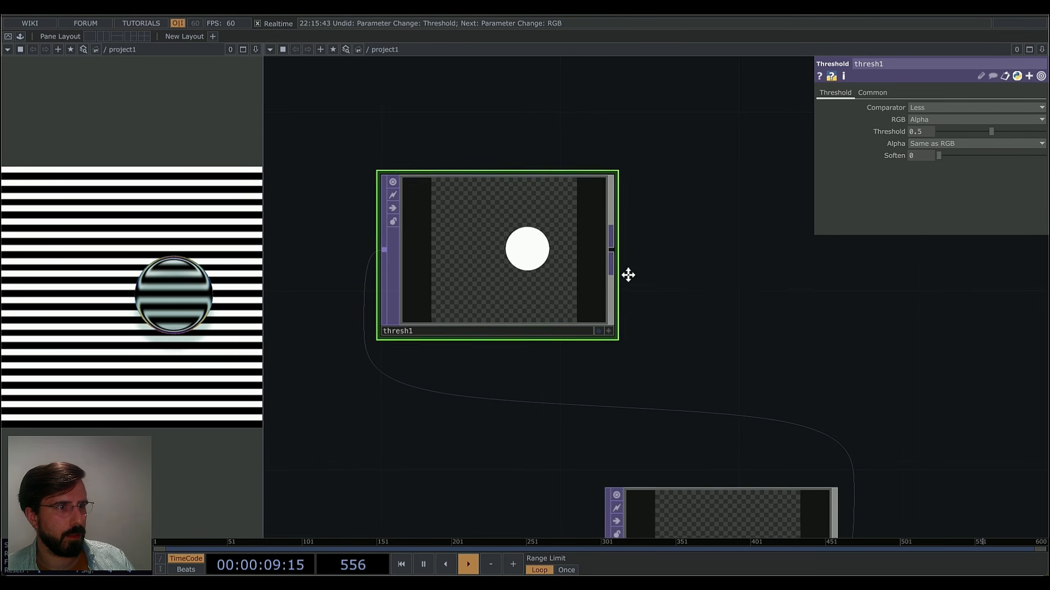
{"action": "left_click_drag", "start_coordinate": [610, 268], "coordinate": [631, 221]}
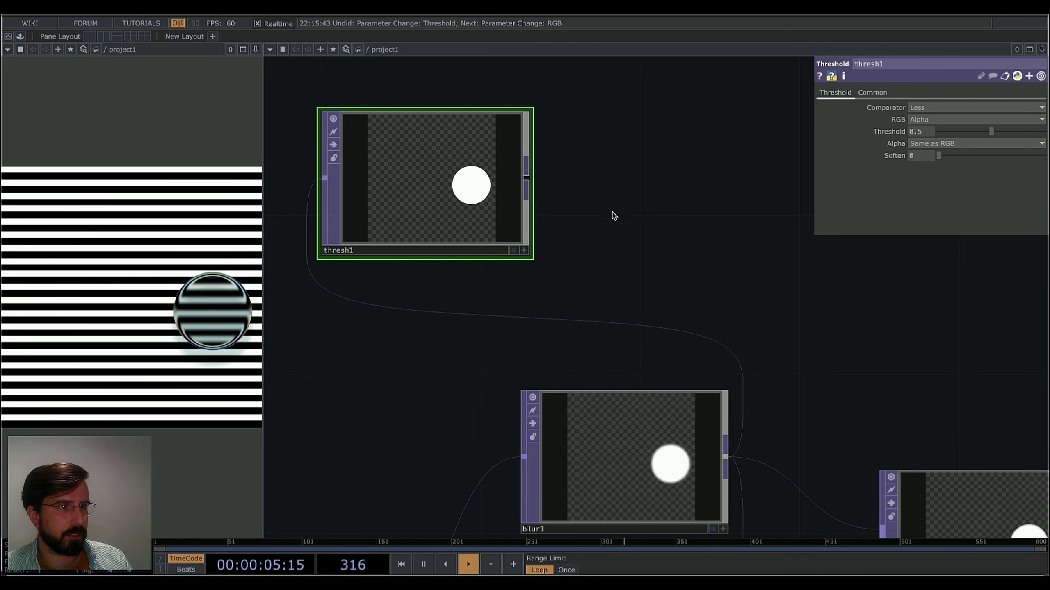
{"action": "left_click_drag", "start_coordinate": [599, 229], "coordinate": [591, 284]}
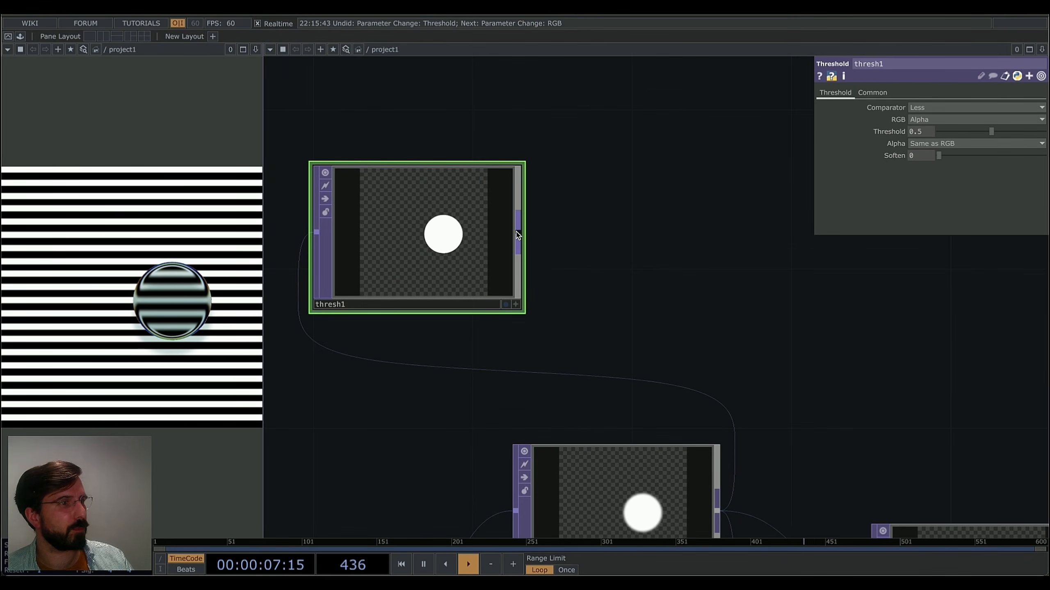
Append an Emboss TOP to thresh1's output and place it beside thresh1.
{"action": "key", "text": "Tab"}
{"action": "left_click", "coordinate": [328, 368]}
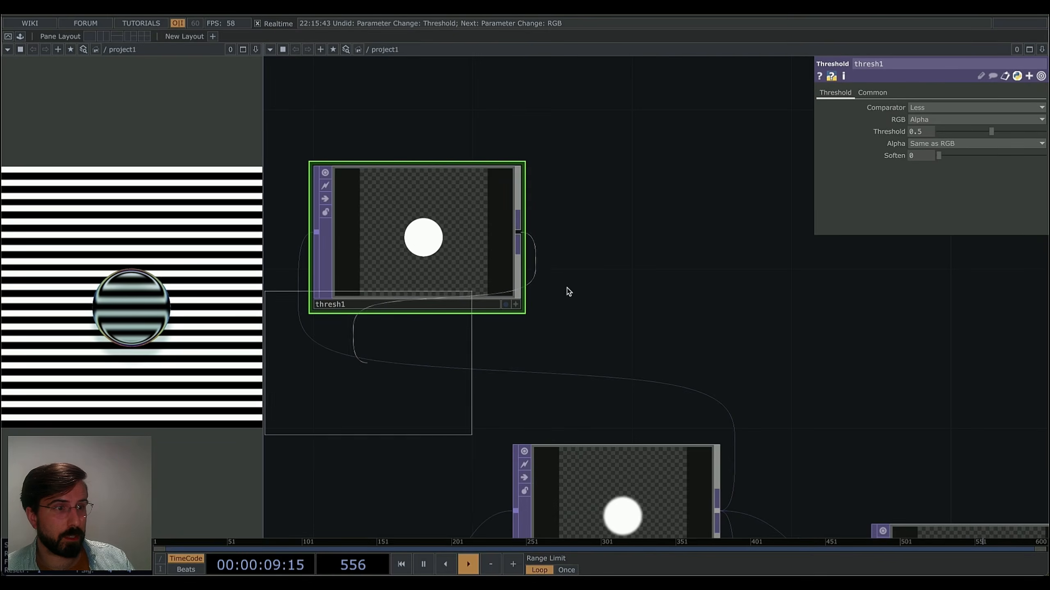
{"action": "left_click", "coordinate": [655, 237]}
{"action": "scroll", "coordinate": [765, 277], "scroll_direction": "up", "scroll_amount": 5}
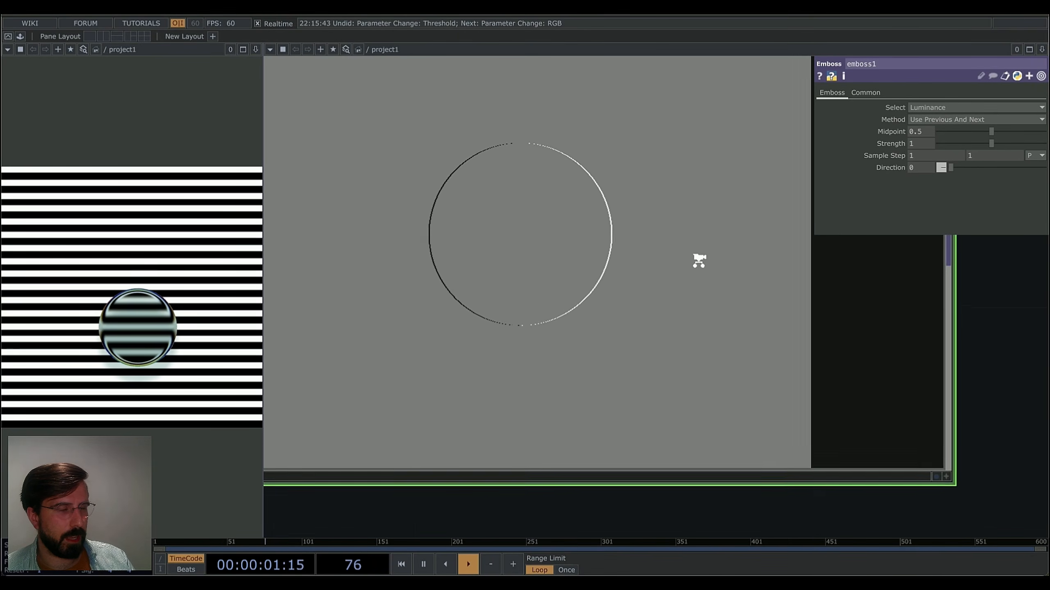
{"action": "scroll", "coordinate": [696, 260], "scroll_direction": "down", "scroll_amount": 2}
{"action": "scroll", "coordinate": [583, 260], "scroll_direction": "down", "scroll_amount": 4}
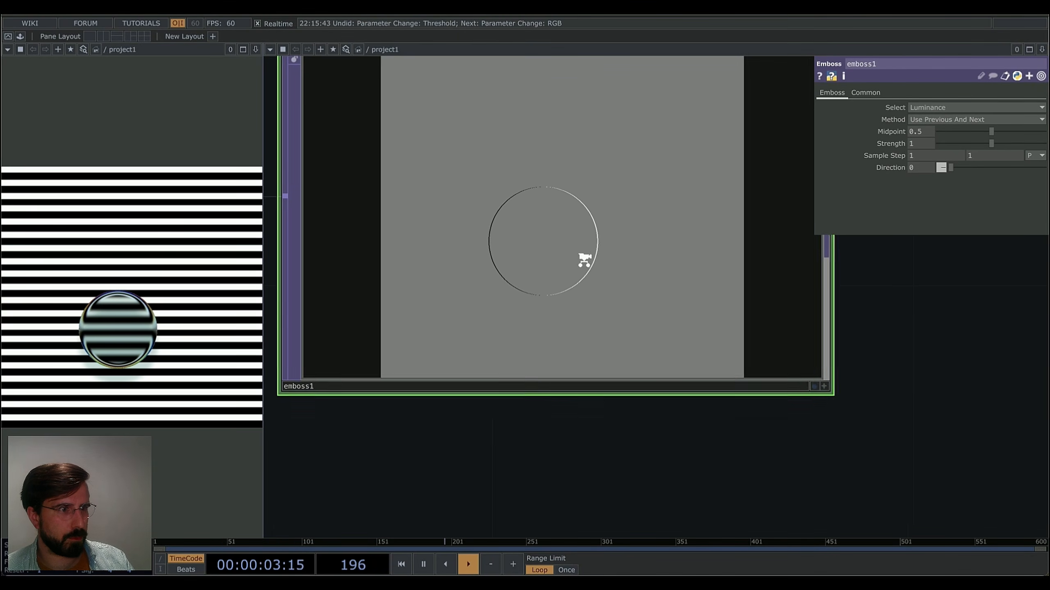
{"action": "left_click_drag", "start_coordinate": [845, 323], "coordinate": [811, 346]}
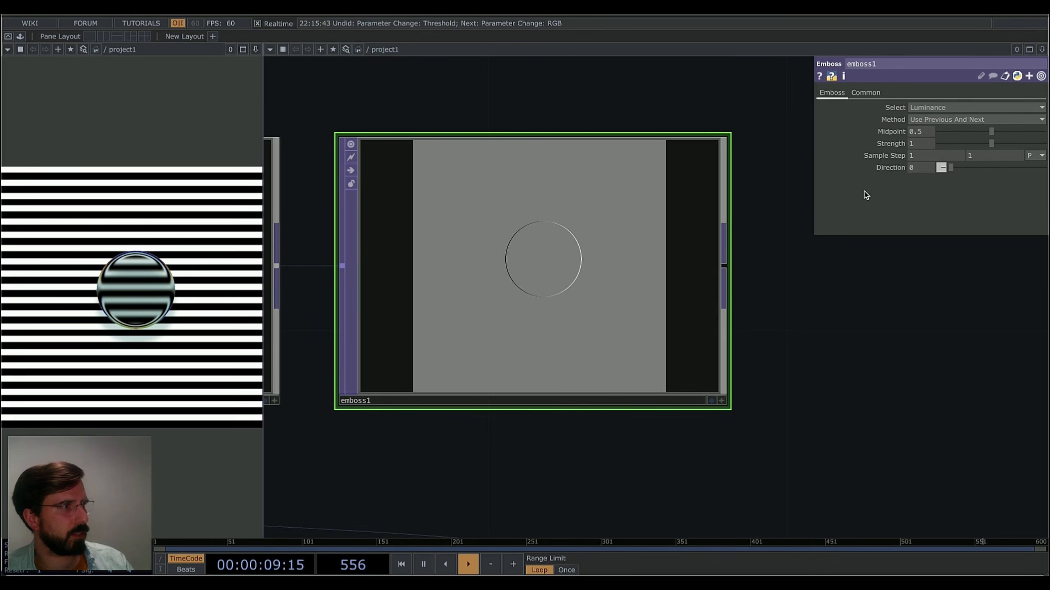
Set emboss1's Midpoint to 0 and split its viewer into separate RGBA channels.
{"action": "left_click", "coordinate": [945, 132]}
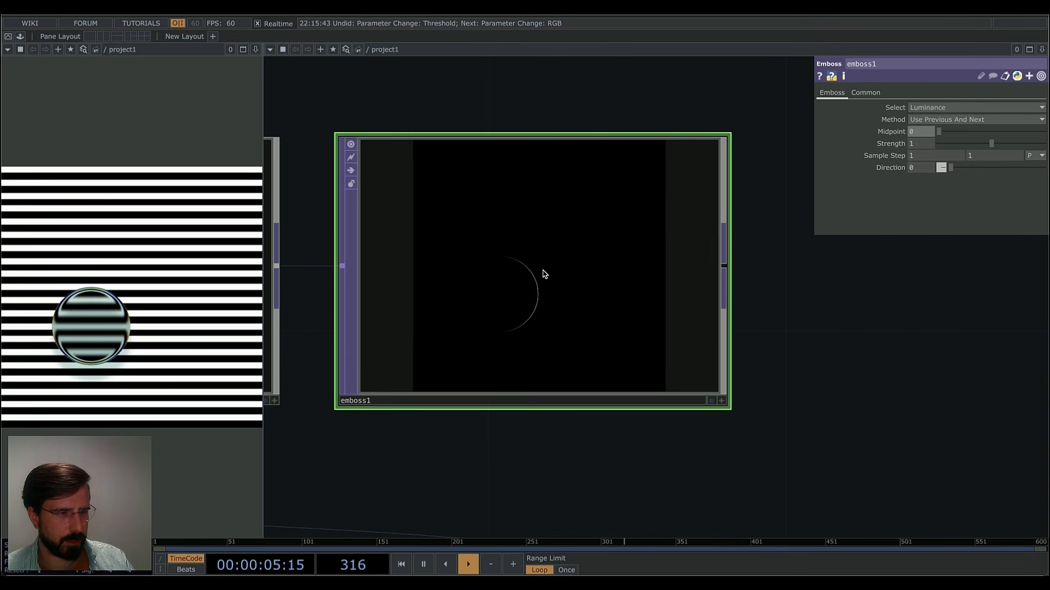
{"action": "key", "text": "a"}
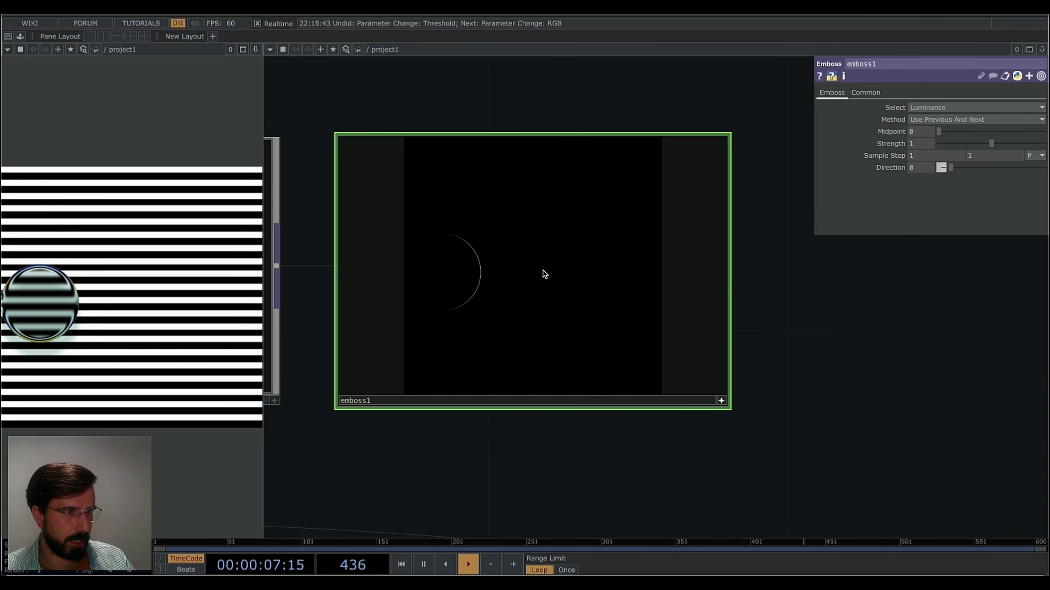
{"action": "key", "text": "s"}
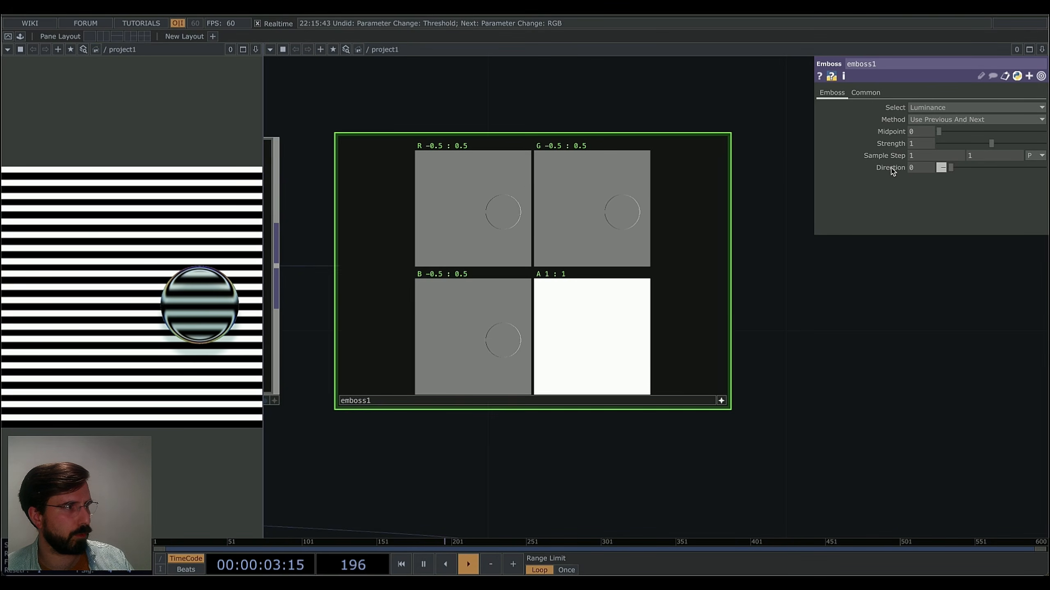
Set emboss1's Strength to 2.
{"action": "left_click", "coordinate": [922, 143]}
{"action": "type", "text": "2"}
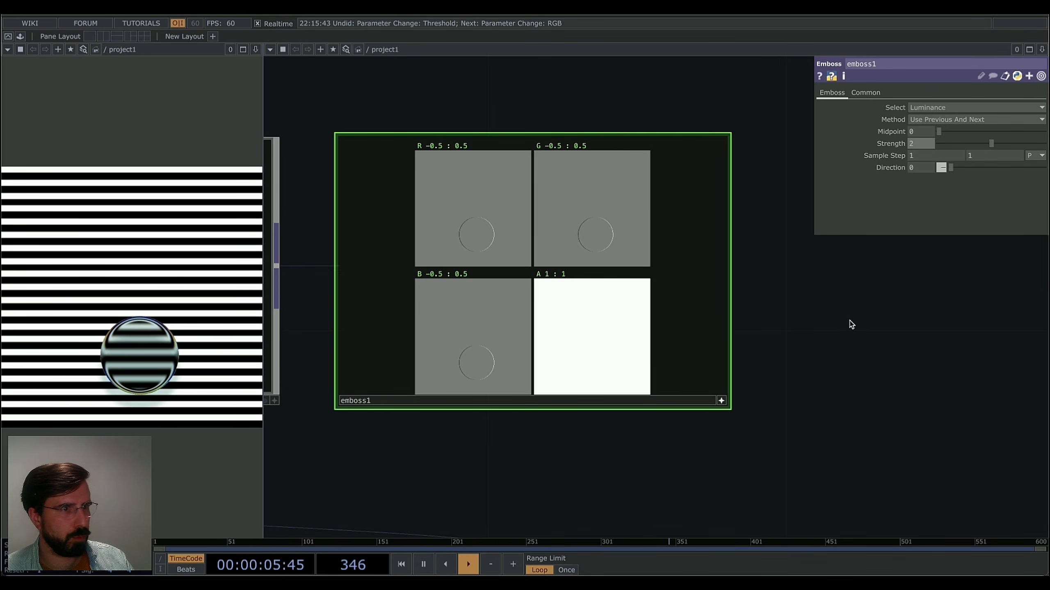
{"action": "key", "text": "Return"}
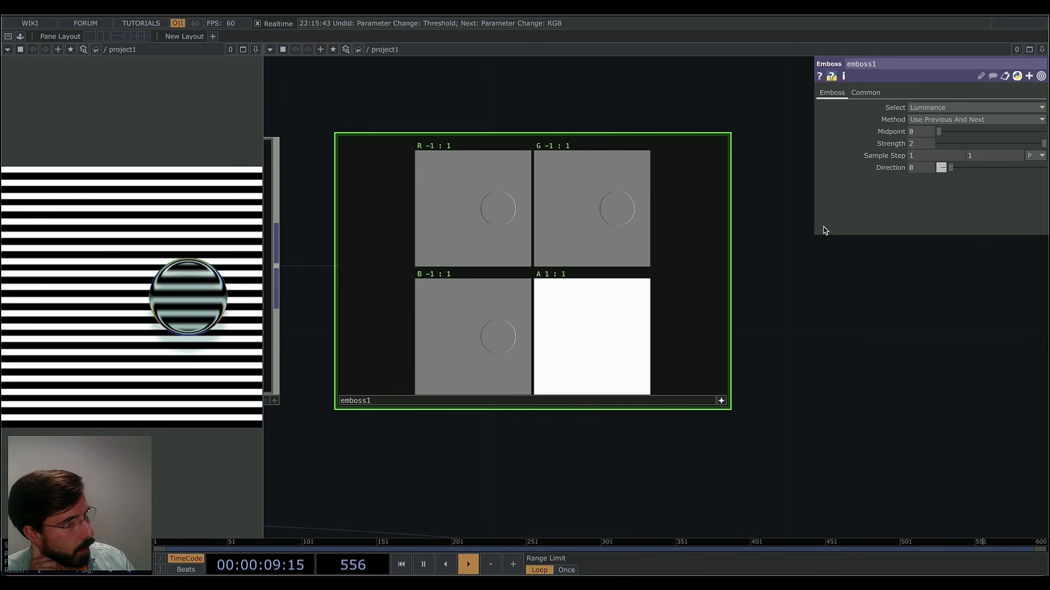
Append a Limit TOP after emboss1 and turn on its Positive Only option.
{"action": "scroll", "coordinate": [875, 344], "scroll_direction": "down", "scroll_amount": 3}
{"action": "left_click_drag", "start_coordinate": [815, 368], "coordinate": [541, 415]}
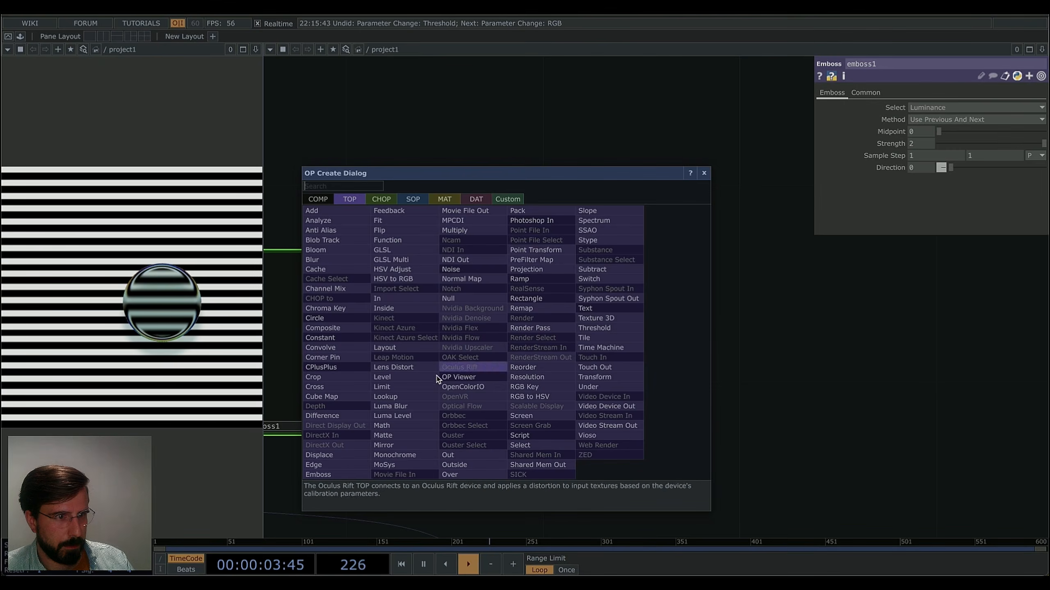
{"action": "right_click", "coordinate": [507, 340]}
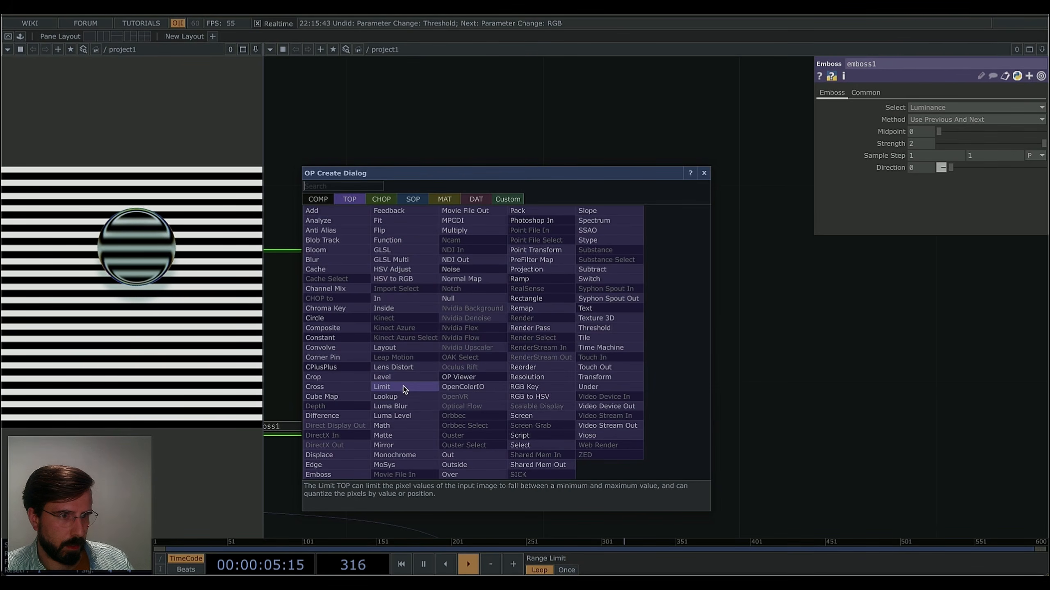
{"action": "left_click", "coordinate": [403, 387]}
{"action": "left_click", "coordinate": [687, 336]}
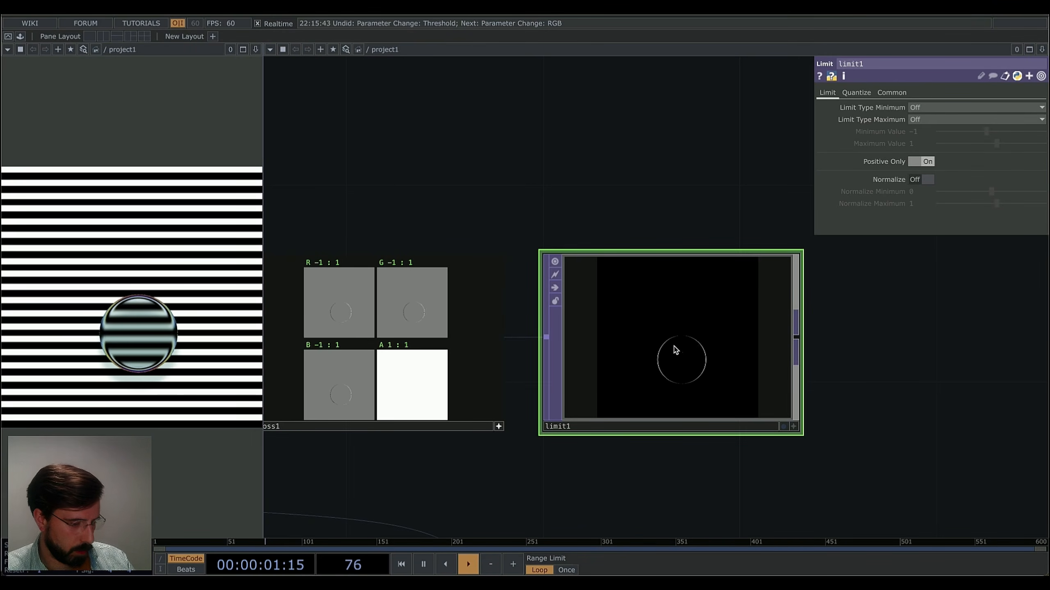
Inspect the ring's gaps in limit1's channels and set emboss1's Direction to 164.
{"action": "scroll", "coordinate": [628, 292], "scroll_direction": "up", "scroll_amount": 5}
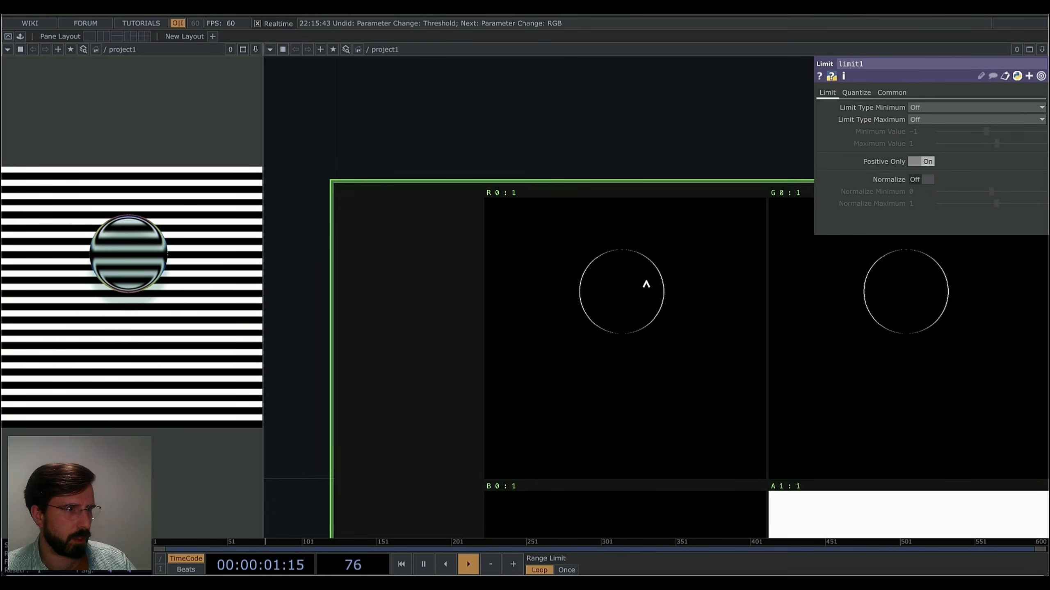
{"action": "scroll", "coordinate": [633, 277], "scroll_direction": "up", "scroll_amount": 5}
{"action": "scroll", "coordinate": [627, 344], "scroll_direction": "down", "scroll_amount": 5}
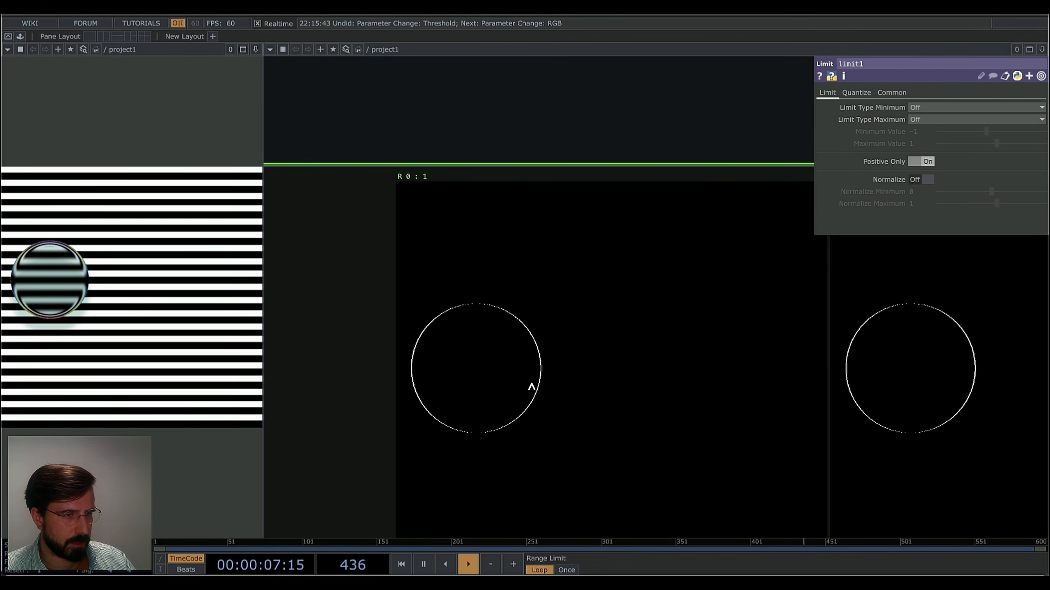
{"action": "scroll", "coordinate": [515, 358], "scroll_direction": "down", "scroll_amount": 6}
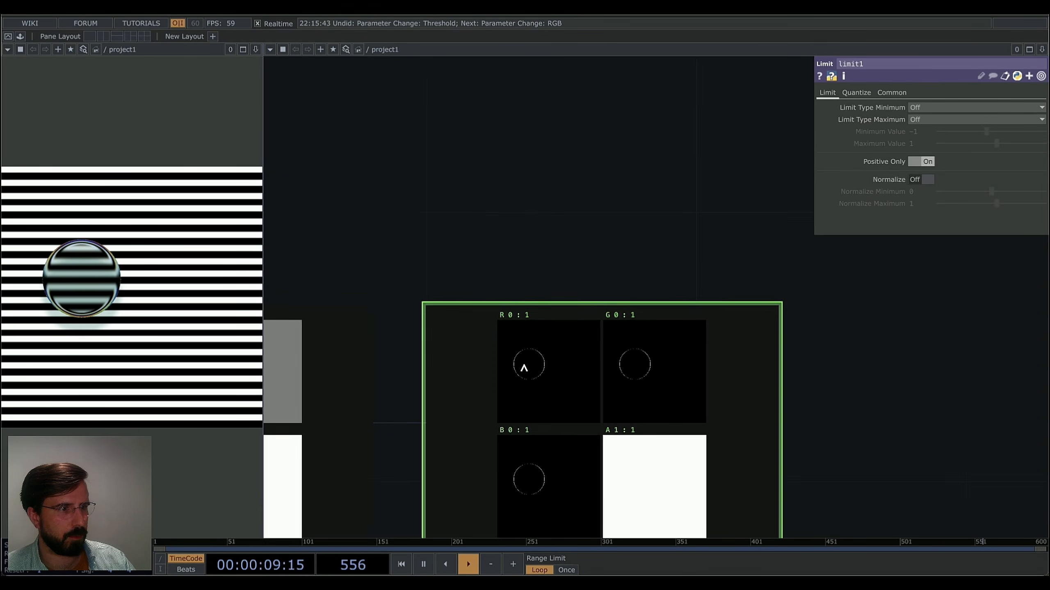
{"action": "left_click", "coordinate": [706, 286]}
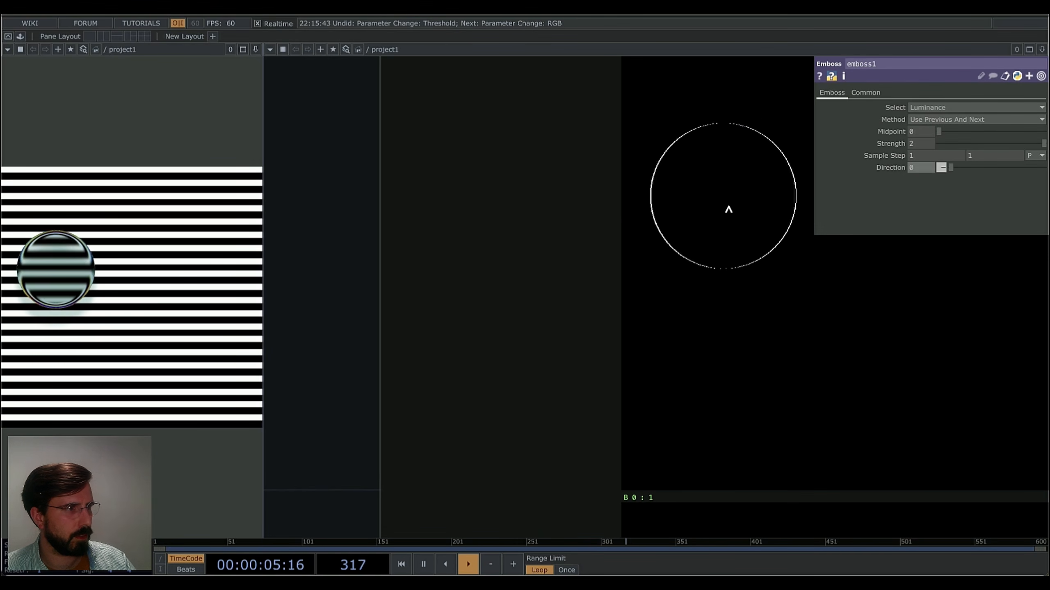
{"action": "scroll", "coordinate": [564, 333], "scroll_direction": "down", "scroll_amount": 5}
{"action": "scroll", "coordinate": [564, 349], "scroll_direction": "up", "scroll_amount": 10}
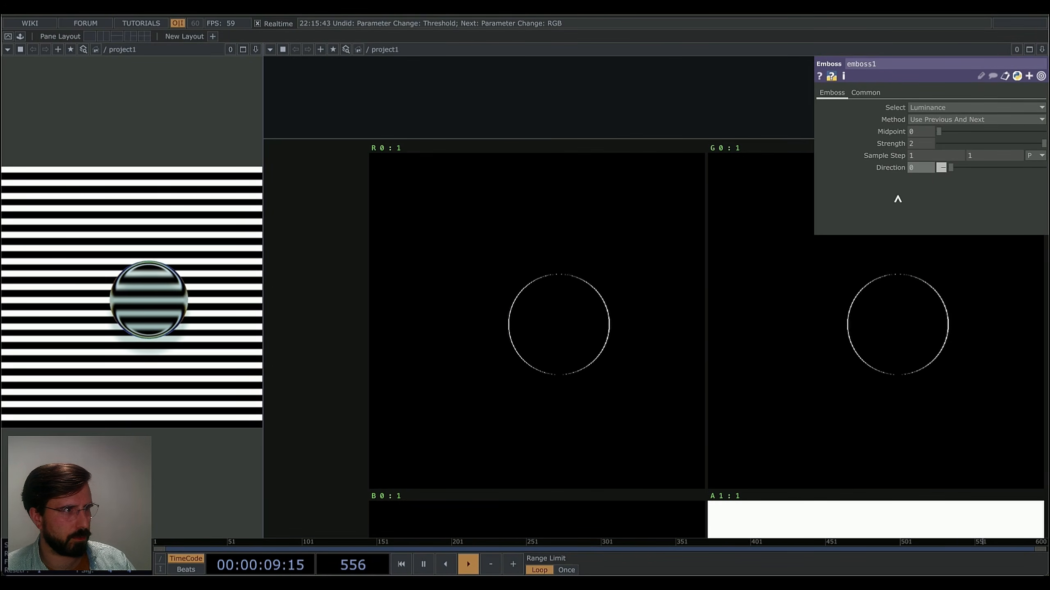
{"action": "left_click_drag", "start_coordinate": [949, 167], "coordinate": [972, 176]}
{"action": "scroll", "coordinate": [679, 269], "scroll_direction": "down", "scroll_amount": 2}
{"action": "scroll", "coordinate": [679, 269], "scroll_direction": "down", "scroll_amount": 6}
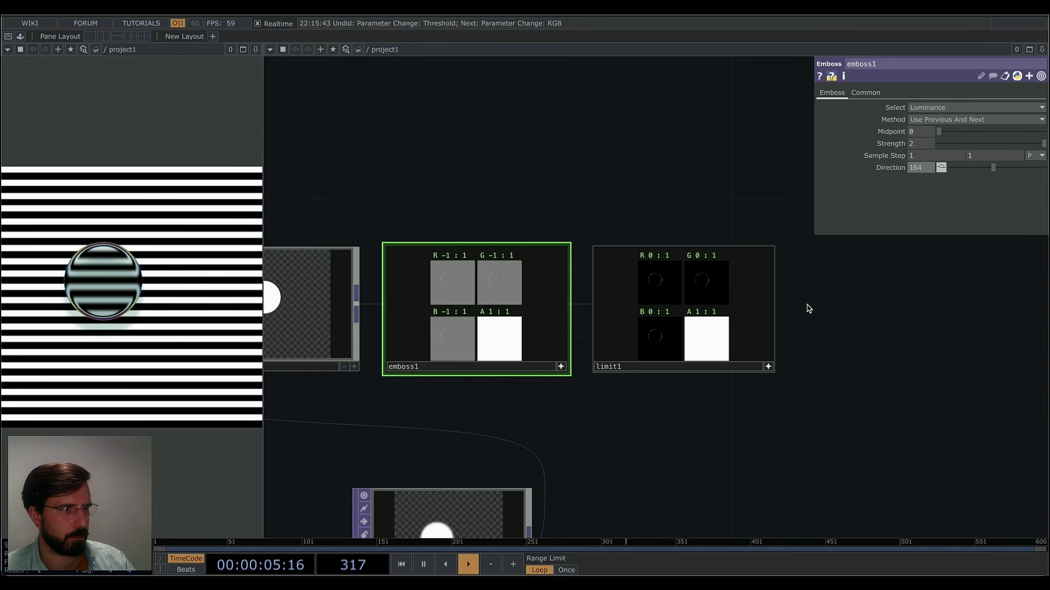
Switch the limit1 and emboss1 viewers back to the combined image and deactivate both viewers.
{"action": "scroll", "coordinate": [755, 335], "scroll_direction": "down", "scroll_amount": 5}
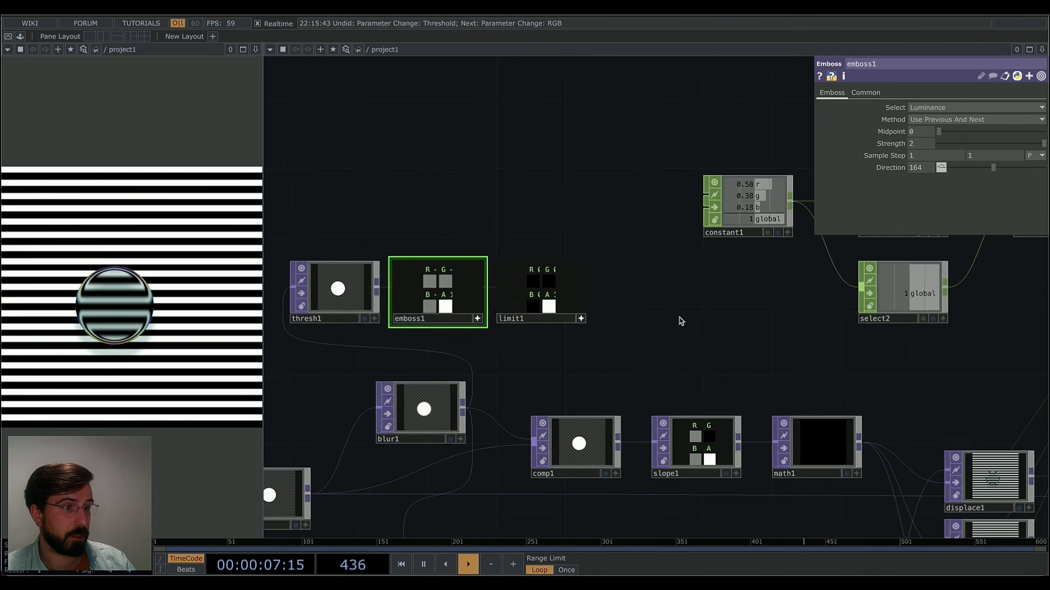
{"action": "scroll", "coordinate": [628, 318], "scroll_direction": "up", "scroll_amount": 4}
{"action": "scroll", "coordinate": [628, 318], "scroll_direction": "up", "scroll_amount": 2}
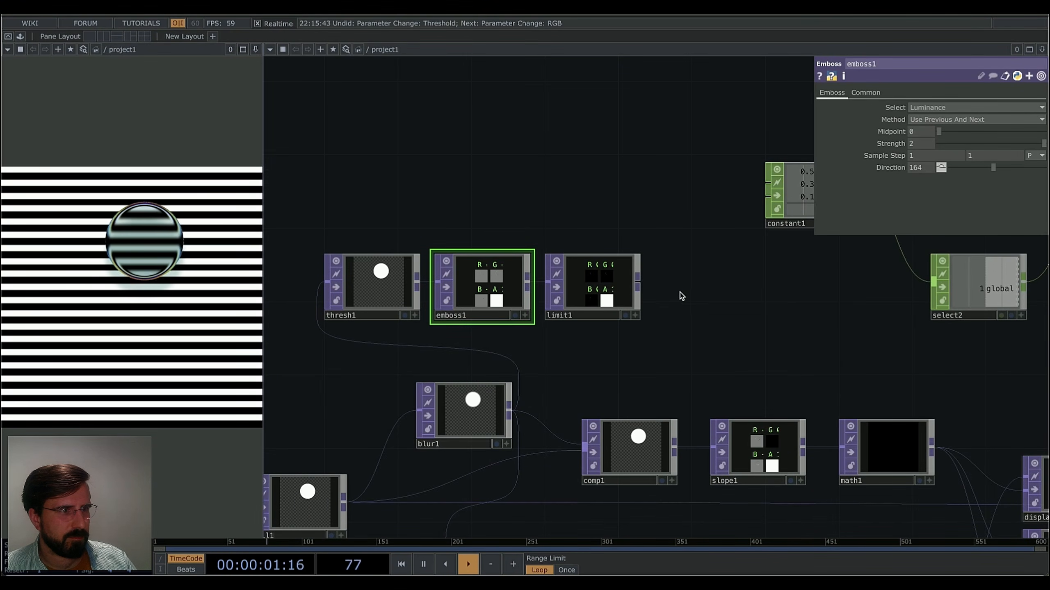
{"action": "left_click", "coordinate": [595, 281]}
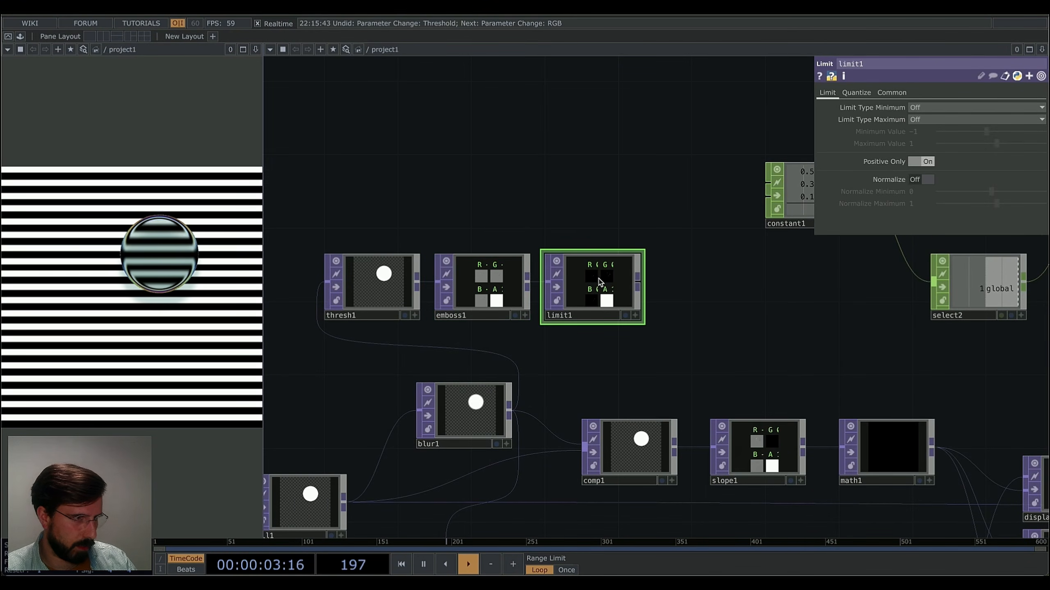
{"action": "key", "text": "a"}
{"action": "left_click", "coordinate": [503, 284]}
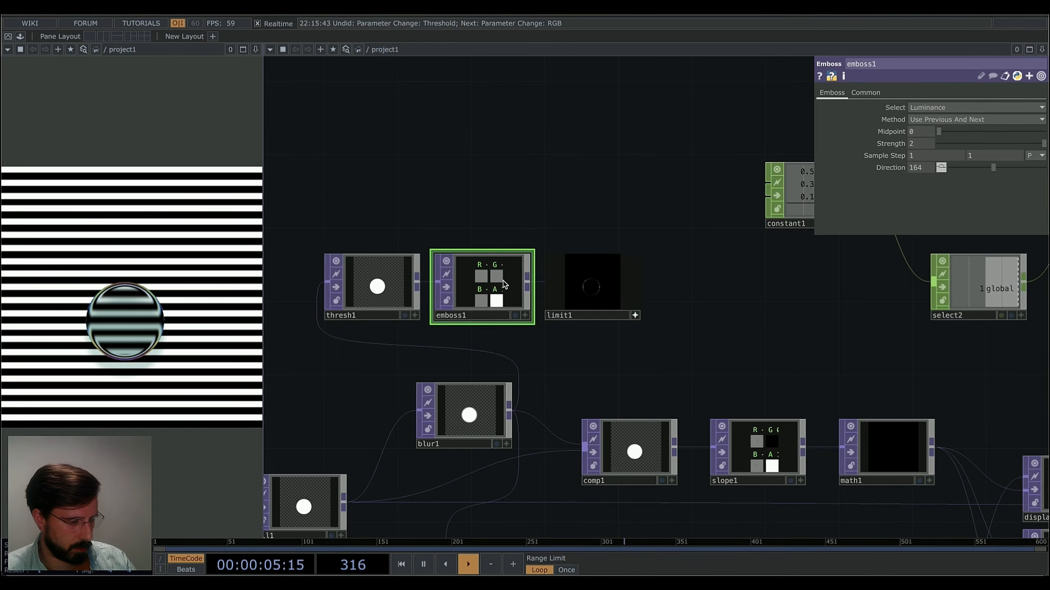
{"action": "key", "text": "a"}
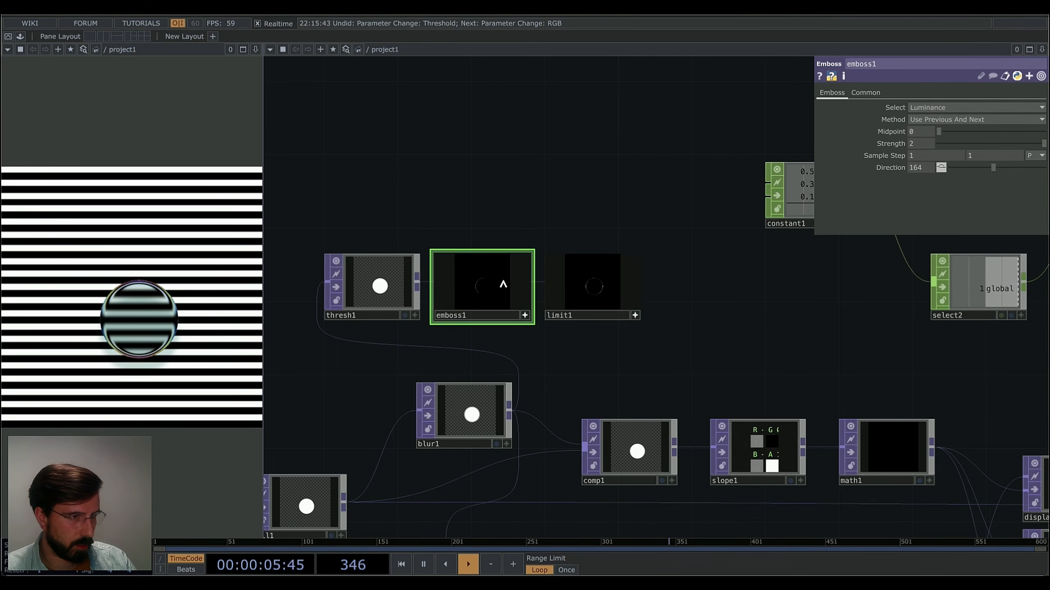
{"action": "left_click", "coordinate": [524, 315]}
{"action": "left_click", "coordinate": [635, 316]}
Insert a Composite TOP between comp4 and out1.
{"action": "scroll", "coordinate": [748, 323], "scroll_direction": "down", "scroll_amount": 2}
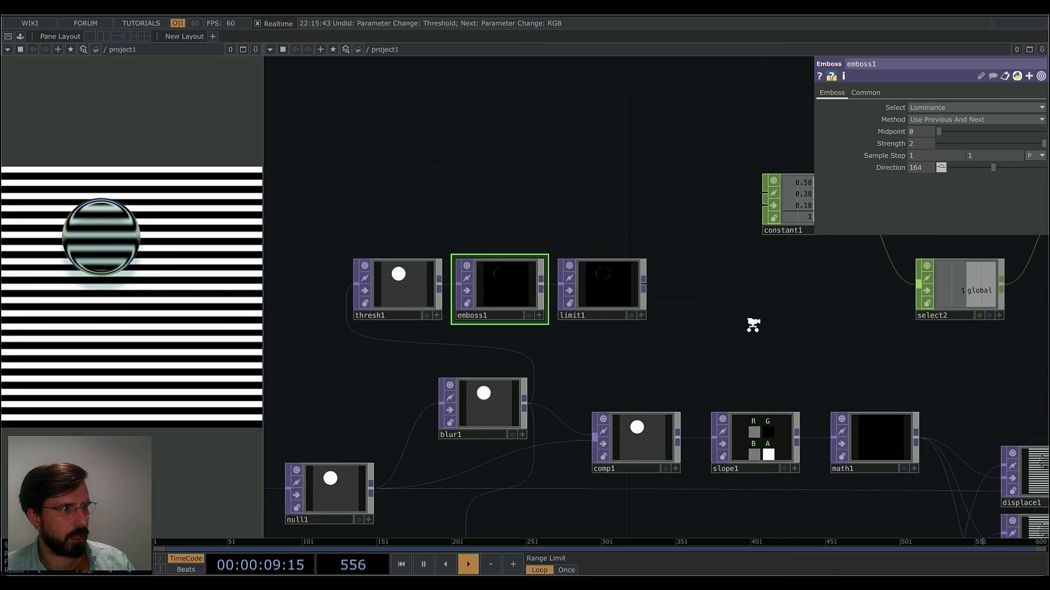
{"action": "left_click_drag", "start_coordinate": [752, 325], "coordinate": [522, 268]}
{"action": "scroll", "coordinate": [501, 263], "scroll_direction": "down", "scroll_amount": 8}
{"action": "scroll", "coordinate": [888, 370], "scroll_direction": "up", "scroll_amount": 2}
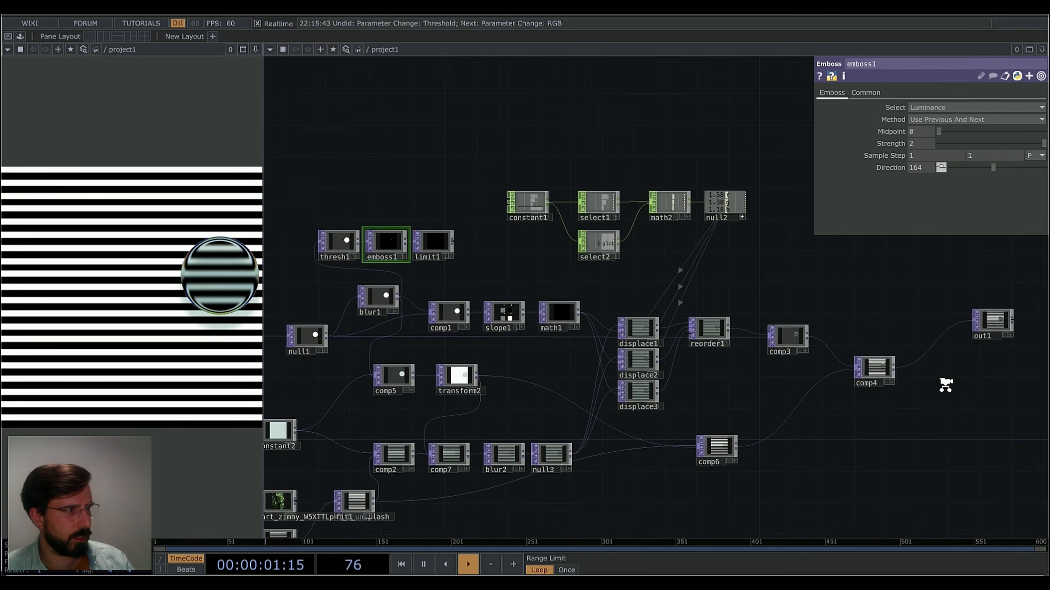
{"action": "left_click", "coordinate": [888, 365]}
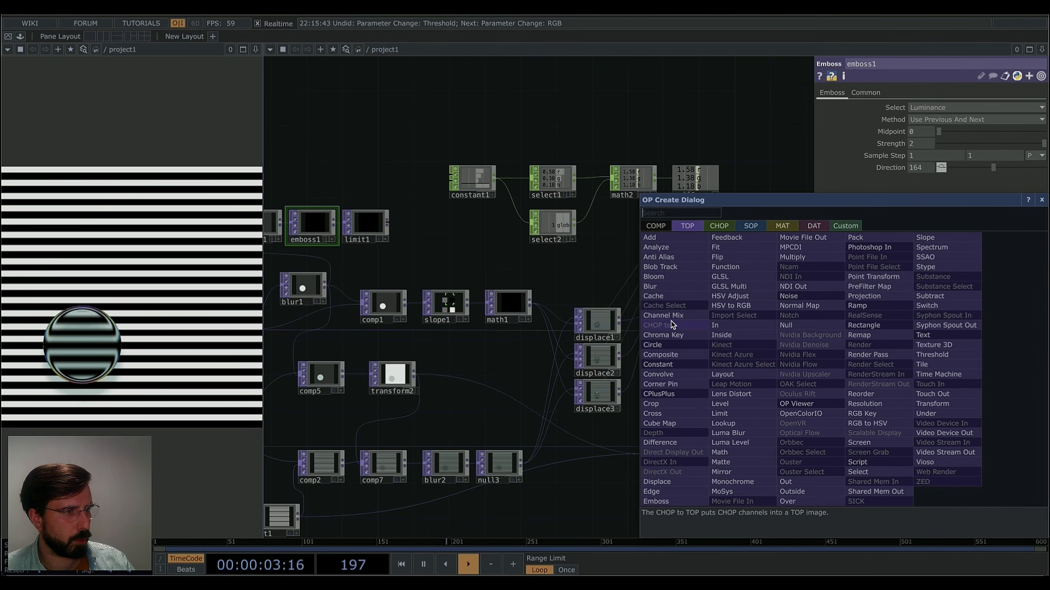
{"action": "key", "text": "Escape"}
{"action": "left_click", "coordinate": [944, 373]}
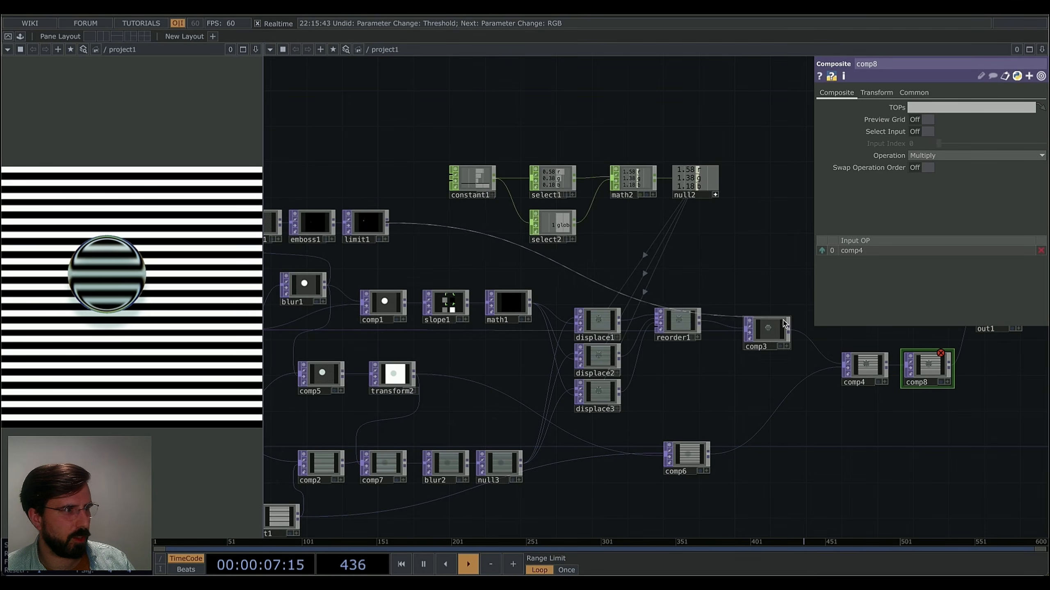
Connect limit1 as comp8's second input and set comp8's Operation to Add.
{"action": "left_click", "coordinate": [928, 367]}
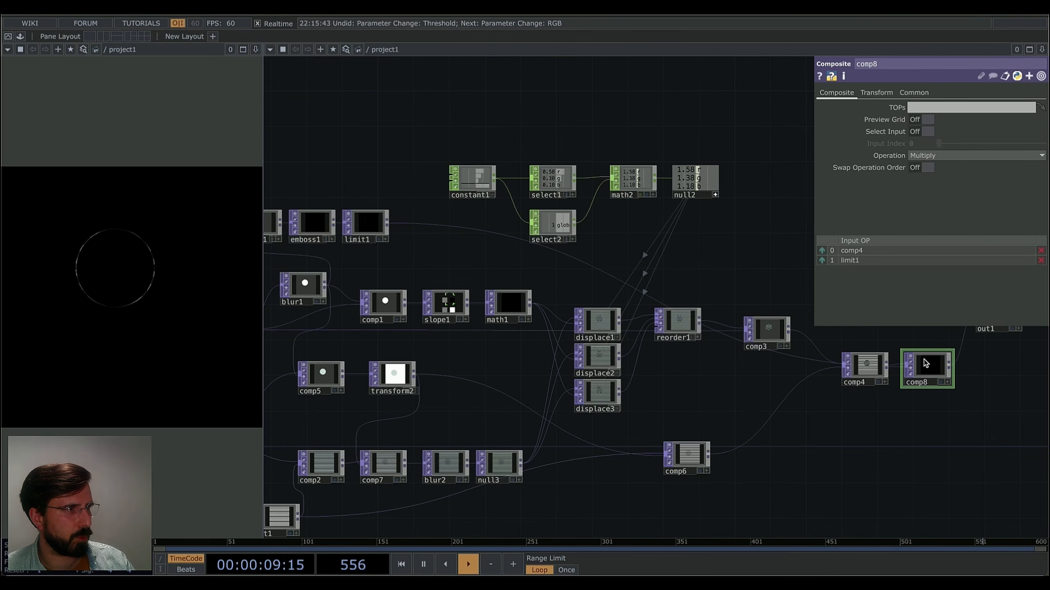
{"action": "left_click", "coordinate": [922, 157]}
{"action": "left_click", "coordinate": [916, 167]}
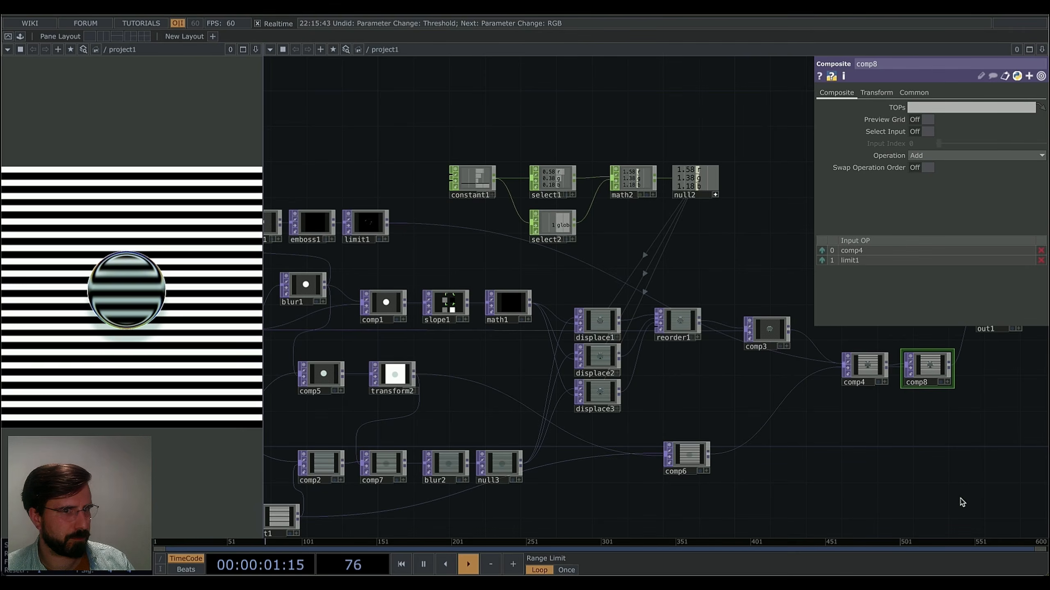
Examine the outline around the refracted circle in comp8, and return to the thresh1, emboss1 and limit1 chain.
{"action": "left_click_drag", "start_coordinate": [970, 477], "coordinate": [883, 474]}
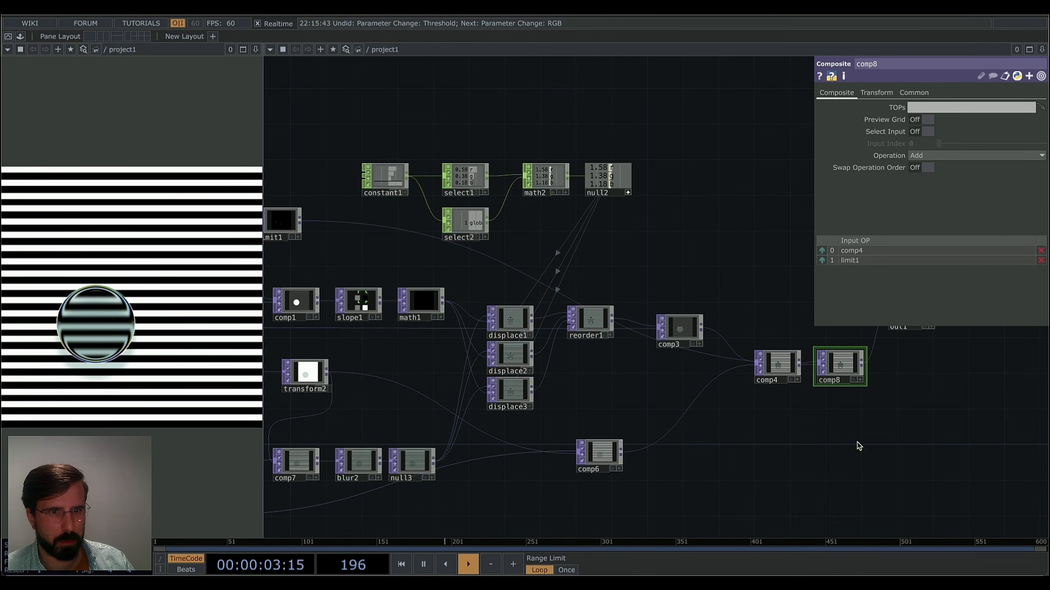
{"action": "scroll", "coordinate": [898, 359], "scroll_direction": "up", "scroll_amount": 10}
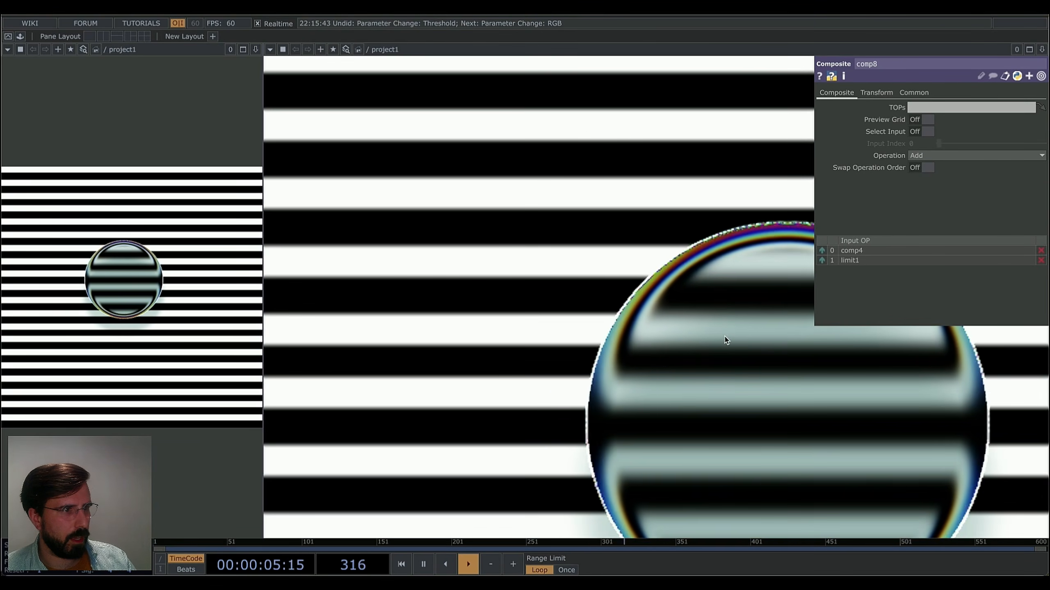
{"action": "scroll", "coordinate": [726, 340], "scroll_direction": "down", "scroll_amount": 10}
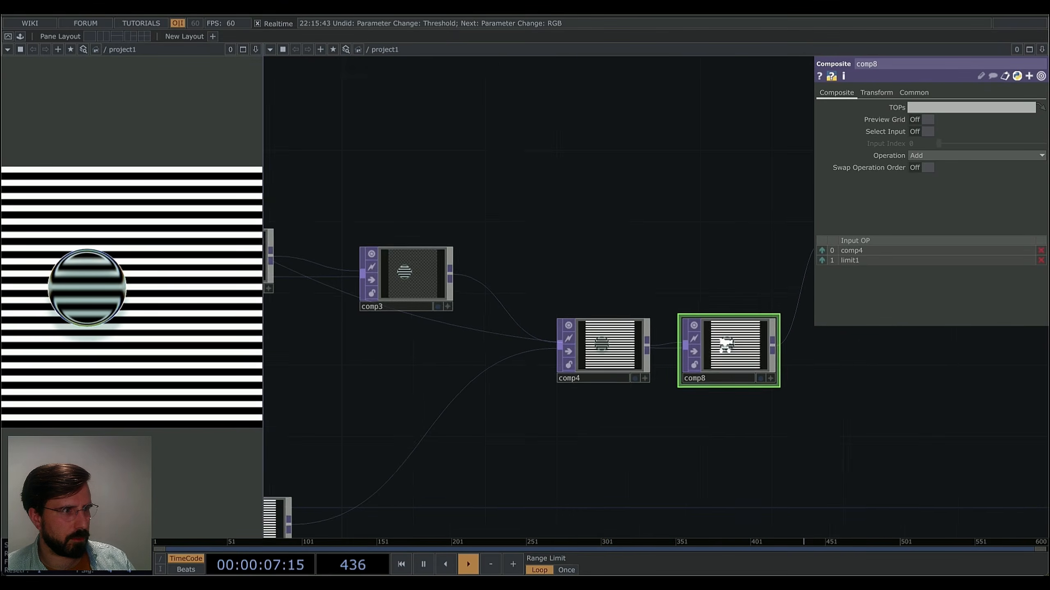
{"action": "scroll", "coordinate": [727, 345], "scroll_direction": "up", "scroll_amount": 10}
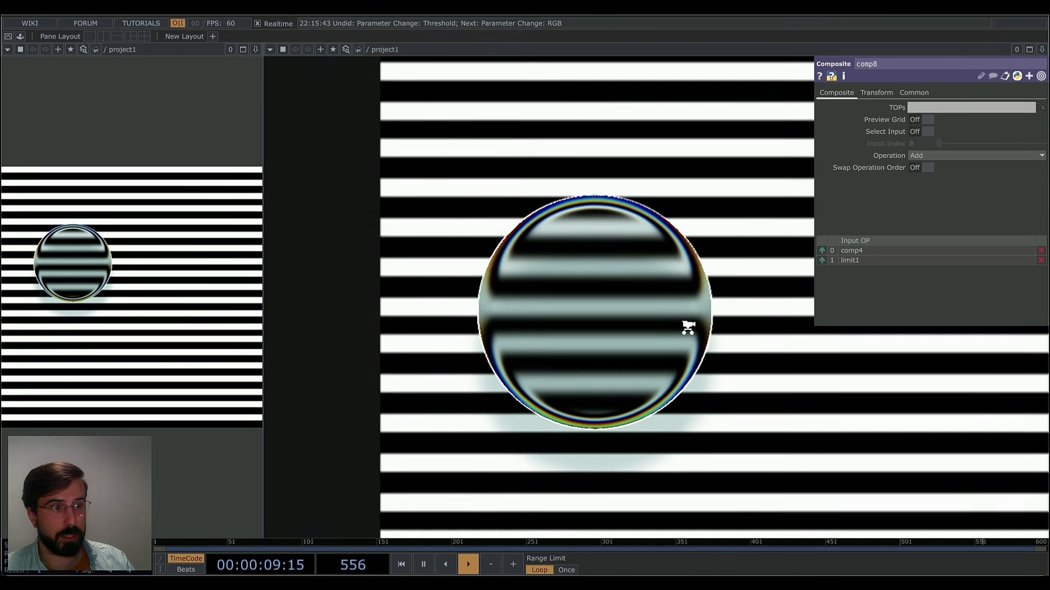
{"action": "scroll", "coordinate": [688, 327], "scroll_direction": "down", "scroll_amount": 10}
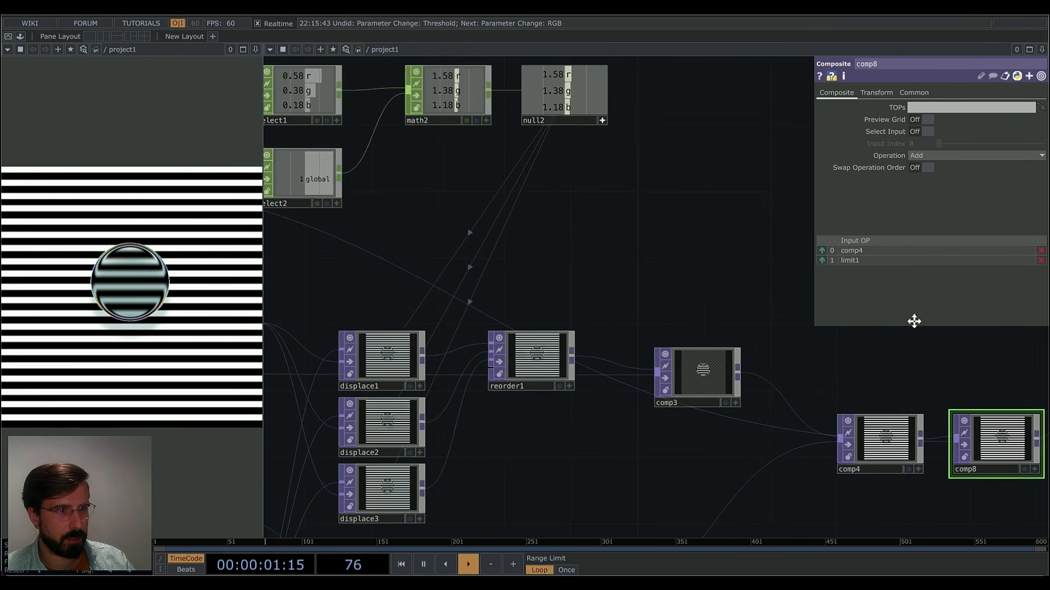
{"action": "left_click_drag", "start_coordinate": [914, 322], "coordinate": [1049, 364]}
{"action": "left_click_drag", "start_coordinate": [383, 284], "coordinate": [605, 365]}
{"action": "left_click_drag", "start_coordinate": [516, 349], "coordinate": [795, 382]}
{"action": "scroll", "coordinate": [554, 352], "scroll_direction": "up", "scroll_amount": 1}
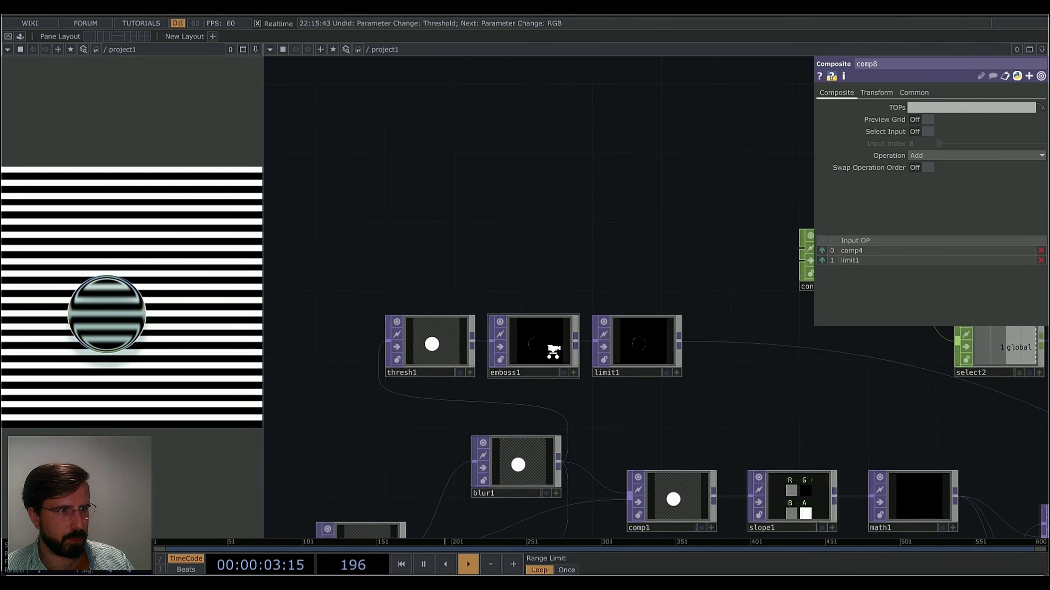
Adjust thresh1's Soften to 0.13 and inspect the outline in limit1.
{"action": "scroll", "coordinate": [553, 351], "scroll_direction": "up", "scroll_amount": 2}
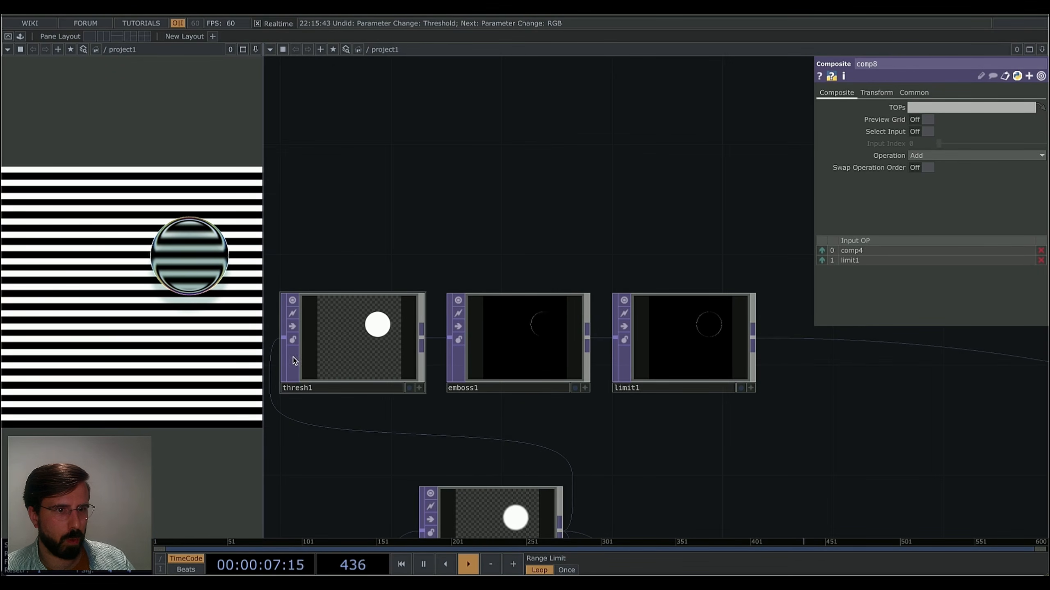
{"action": "left_click", "coordinate": [330, 357]}
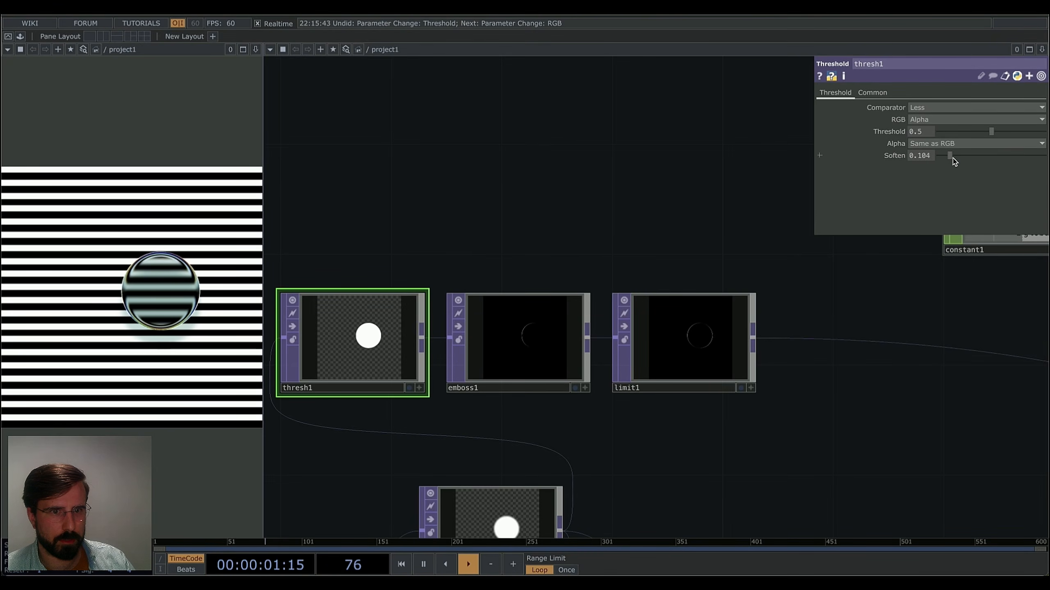
{"action": "left_click_drag", "start_coordinate": [948, 156], "coordinate": [943, 156]}
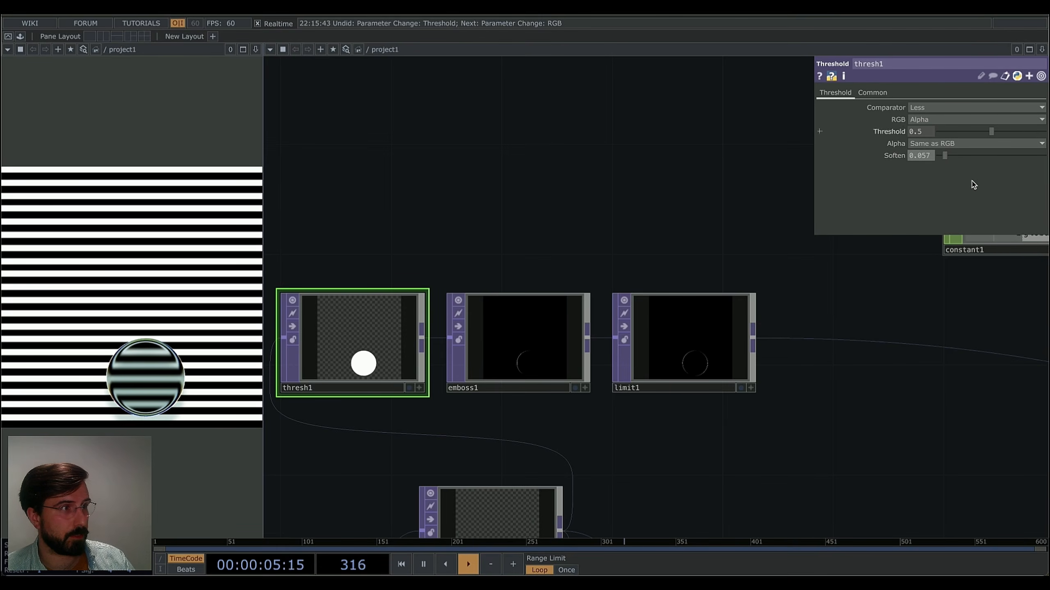
{"action": "left_click_drag", "start_coordinate": [945, 156], "coordinate": [952, 156]}
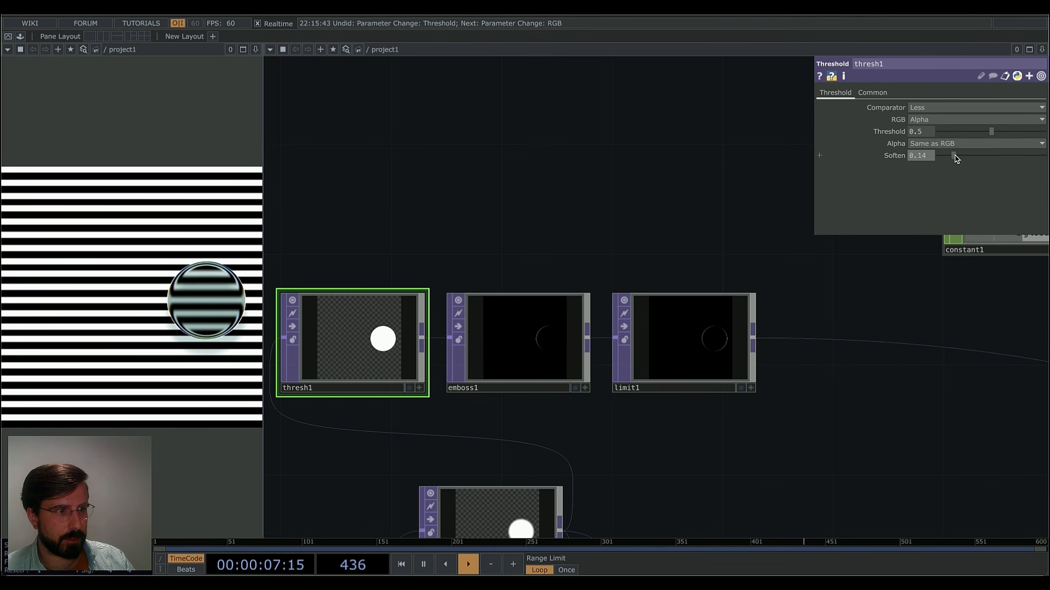
{"action": "scroll", "coordinate": [684, 362], "scroll_direction": "up", "scroll_amount": 10}
{"action": "scroll", "coordinate": [684, 364], "scroll_direction": "down", "scroll_amount": 10}
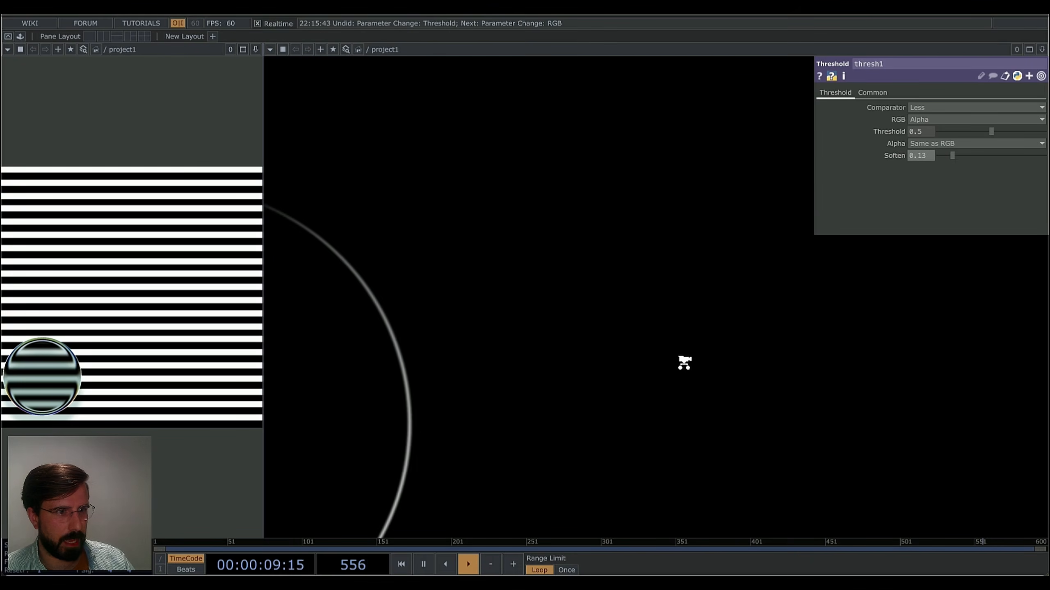
{"action": "scroll", "coordinate": [691, 365], "scroll_direction": "down", "scroll_amount": 10}
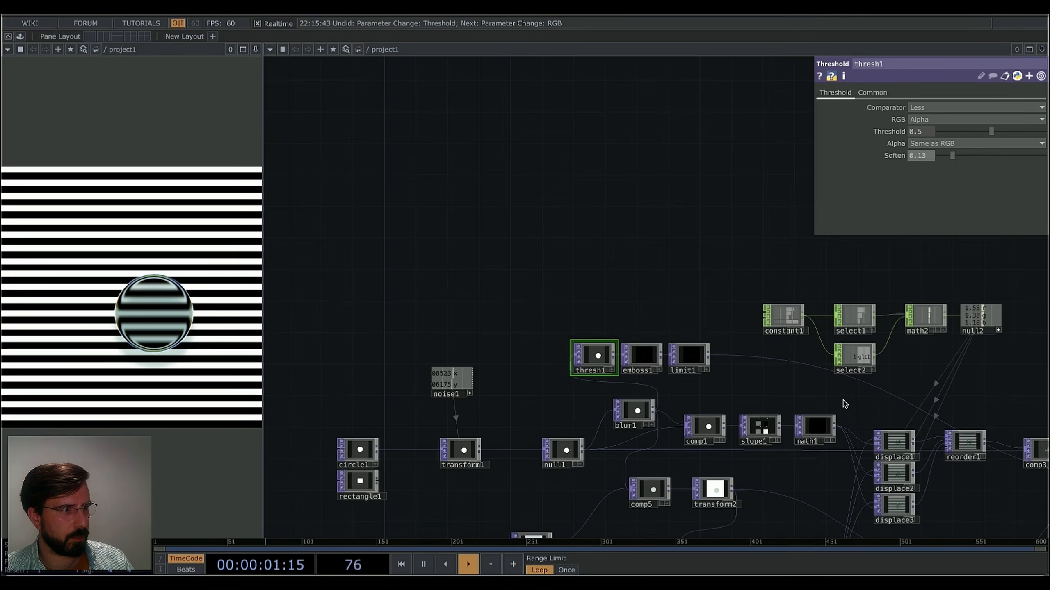
Examine the edge quality of the outline around the refracted circle in the combined image, up close and at a distance.
{"action": "left_click_drag", "start_coordinate": [843, 403], "coordinate": [474, 295]}
{"action": "scroll", "coordinate": [818, 391], "scroll_direction": "up", "scroll_amount": 10}
{"action": "scroll", "coordinate": [798, 386], "scroll_direction": "up", "scroll_amount": 10}
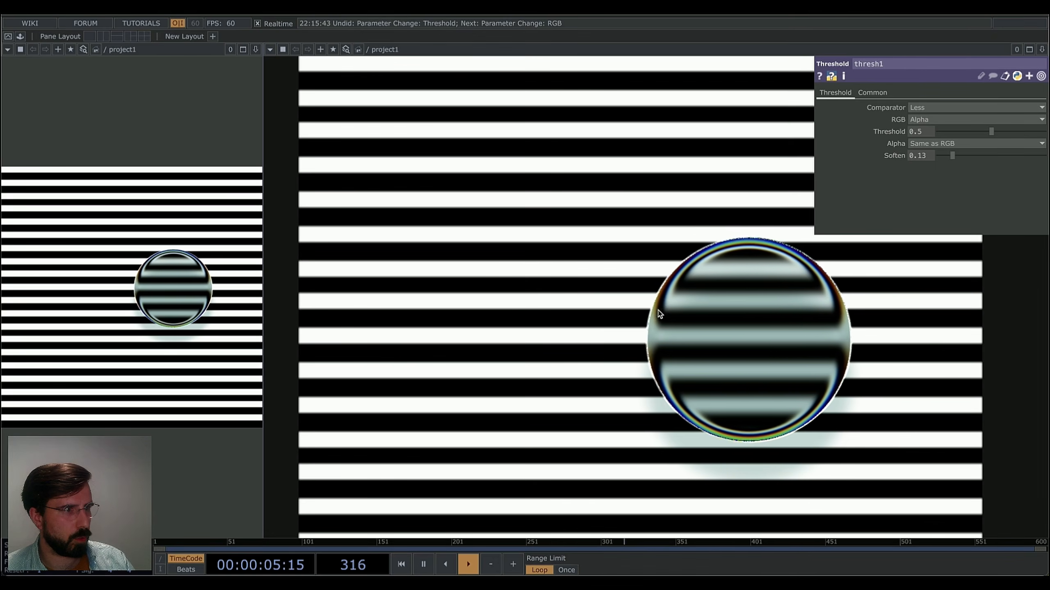
{"action": "scroll", "coordinate": [763, 424], "scroll_direction": "down", "scroll_amount": 2}
{"action": "scroll", "coordinate": [763, 424], "scroll_direction": "down", "scroll_amount": 2}
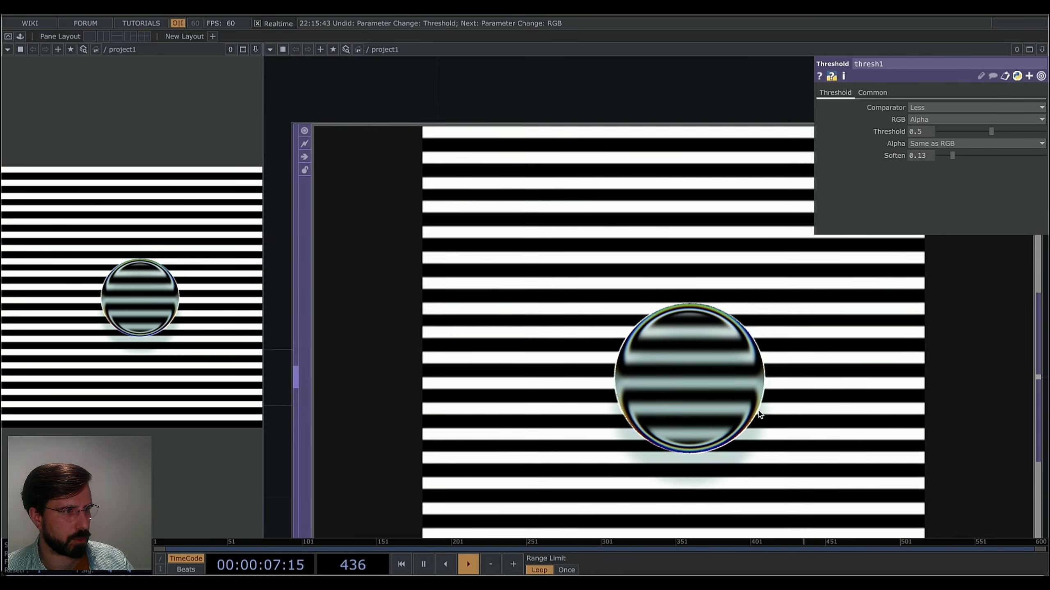
{"action": "scroll", "coordinate": [786, 411], "scroll_direction": "down", "scroll_amount": 2}
{"action": "scroll", "coordinate": [779, 411], "scroll_direction": "down", "scroll_amount": 8}
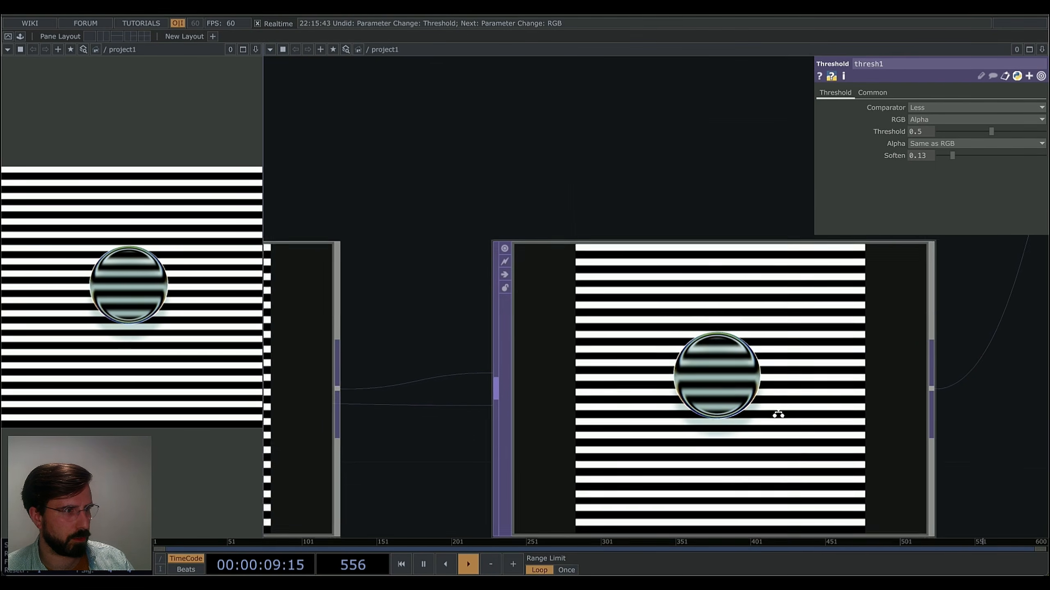
Lower thresh1's Threshold to 0.469.
{"action": "scroll", "coordinate": [631, 390], "scroll_direction": "up", "scroll_amount": 3}
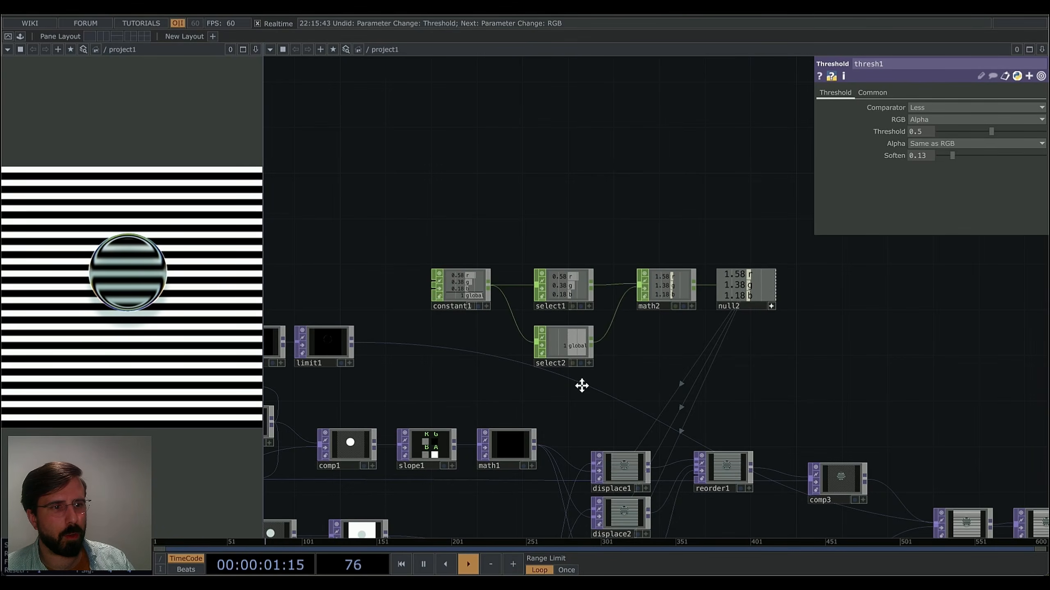
{"action": "left_click_drag", "start_coordinate": [582, 386], "coordinate": [905, 381]}
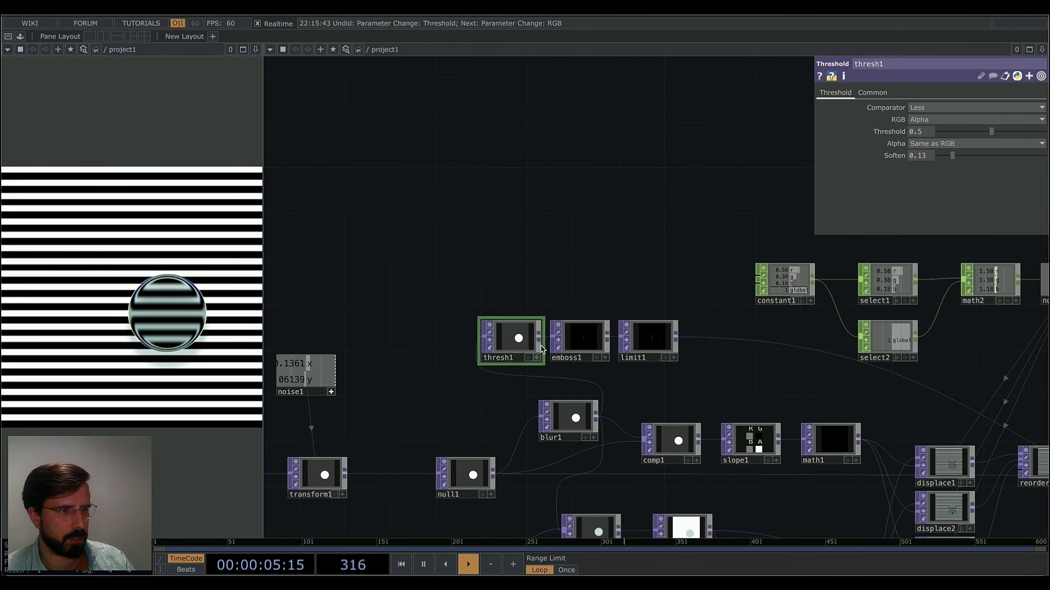
{"action": "mouse_move", "coordinate": [991, 131]}
{"action": "left_mouse_down"}
{"action": "mouse_move", "coordinate": [964, 134]}
{"action": "mouse_move", "coordinate": [988, 131]}
{"action": "left_mouse_up"}
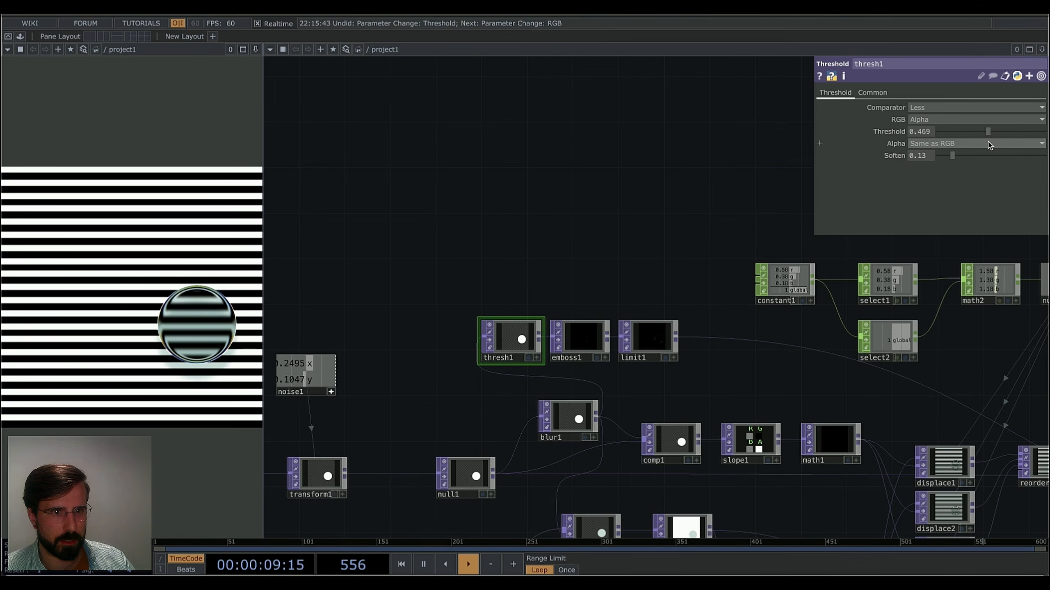
Enlarge the circle by setting circle1's Radius to 0.23 in both directions.
{"action": "left_click_drag", "start_coordinate": [388, 385], "coordinate": [491, 380]}
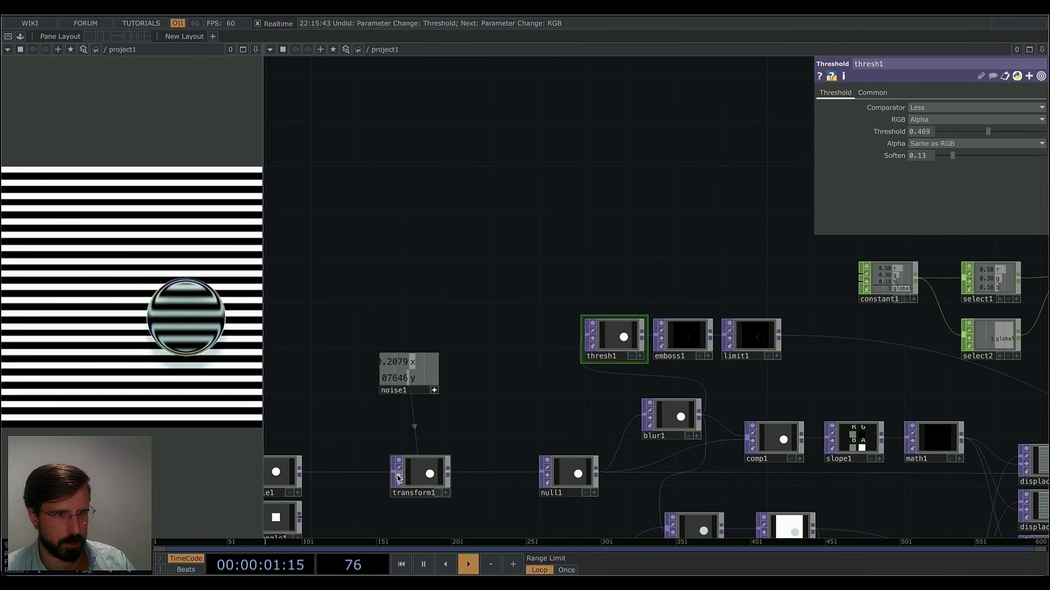
{"action": "left_click_drag", "start_coordinate": [411, 410], "coordinate": [523, 386]}
{"action": "left_click", "coordinate": [384, 449]}
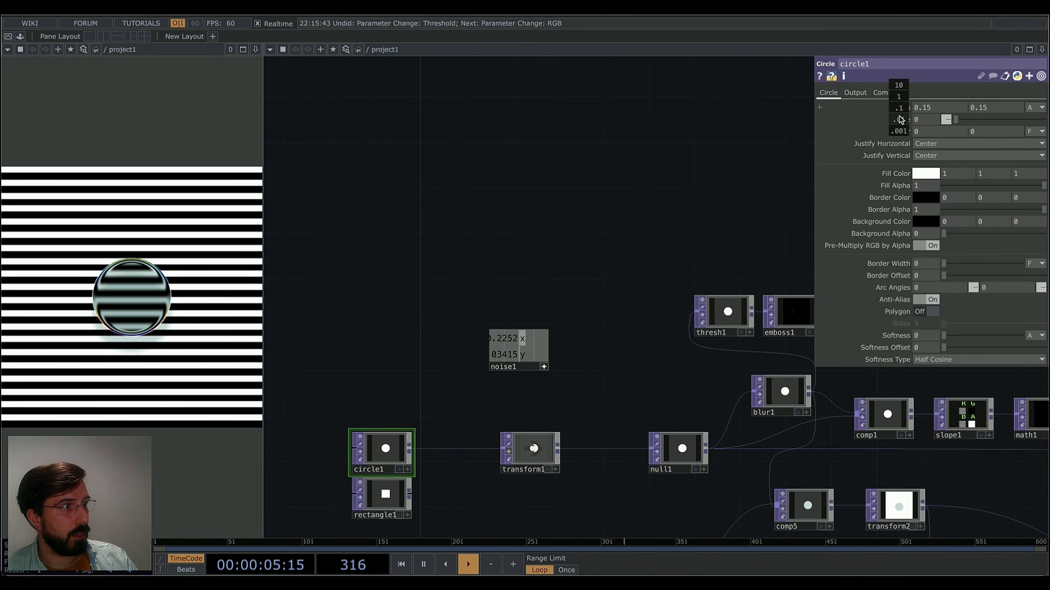
{"action": "middle_click_drag", "start_coordinate": [900, 119], "coordinate": [899, 108]}
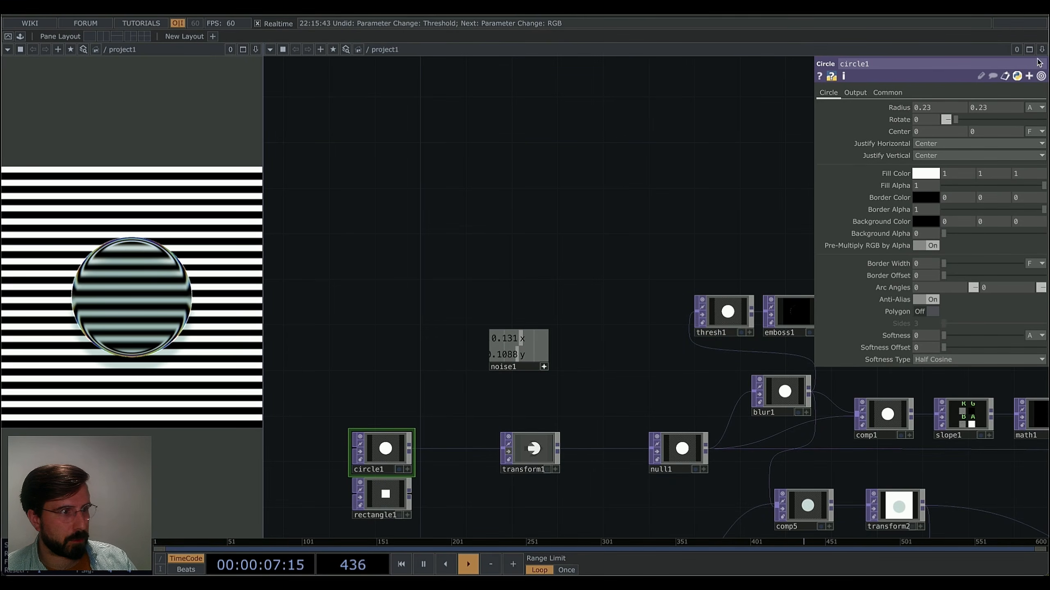
Retune the outline for the larger circle by setting thresh1's Soften to 0.146 and Threshold to 0.565.
{"action": "left_click_drag", "start_coordinate": [742, 290], "coordinate": [592, 304]}
{"action": "left_click", "coordinate": [592, 331]}
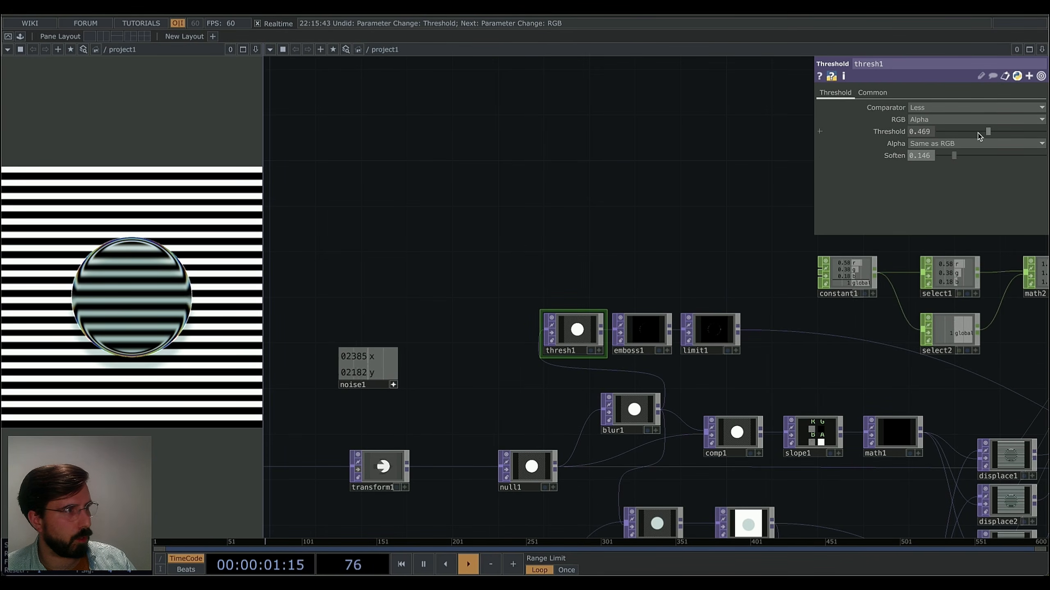
{"action": "left_click_drag", "start_coordinate": [989, 132], "coordinate": [956, 141]}
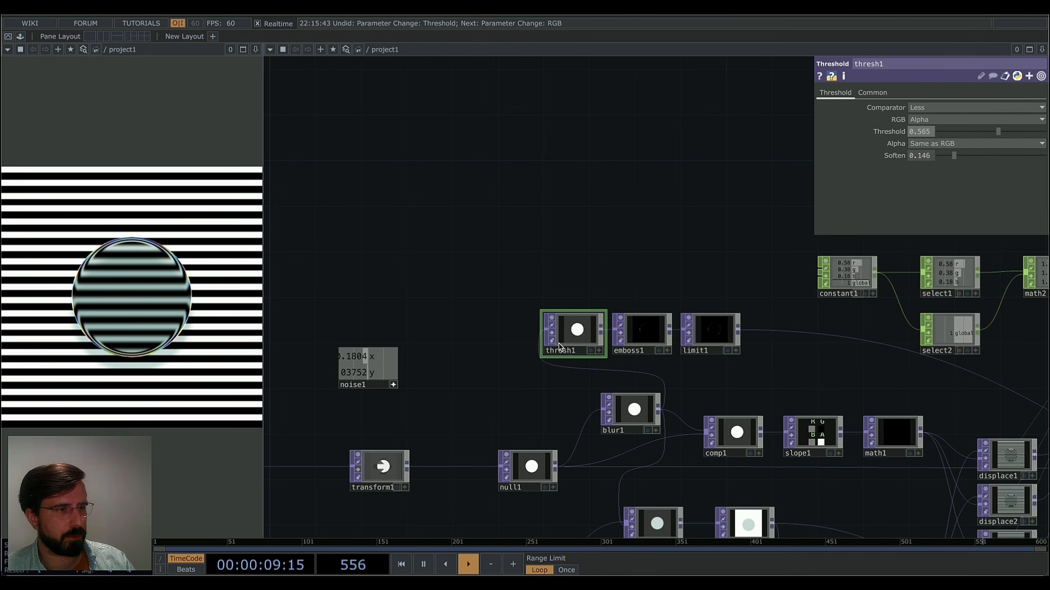
Connect rectangle1 to transform1's input in place of circle1.
{"action": "scroll", "coordinate": [586, 304], "scroll_direction": "down", "scroll_amount": 1}
{"action": "scroll", "coordinate": [645, 306], "scroll_direction": "down", "scroll_amount": 1}
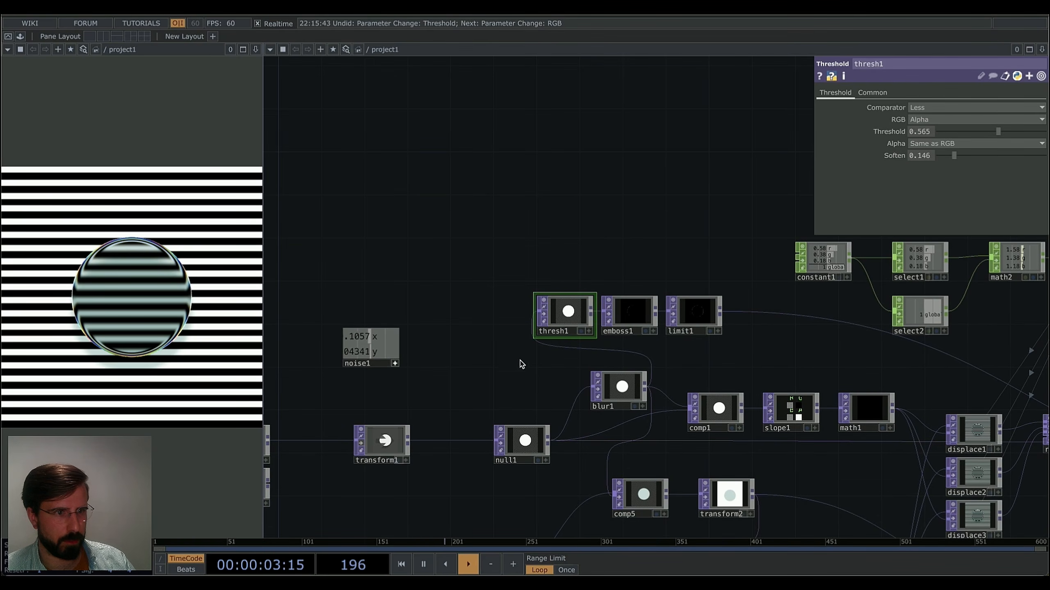
{"action": "left_click_drag", "start_coordinate": [522, 363], "coordinate": [691, 331]}
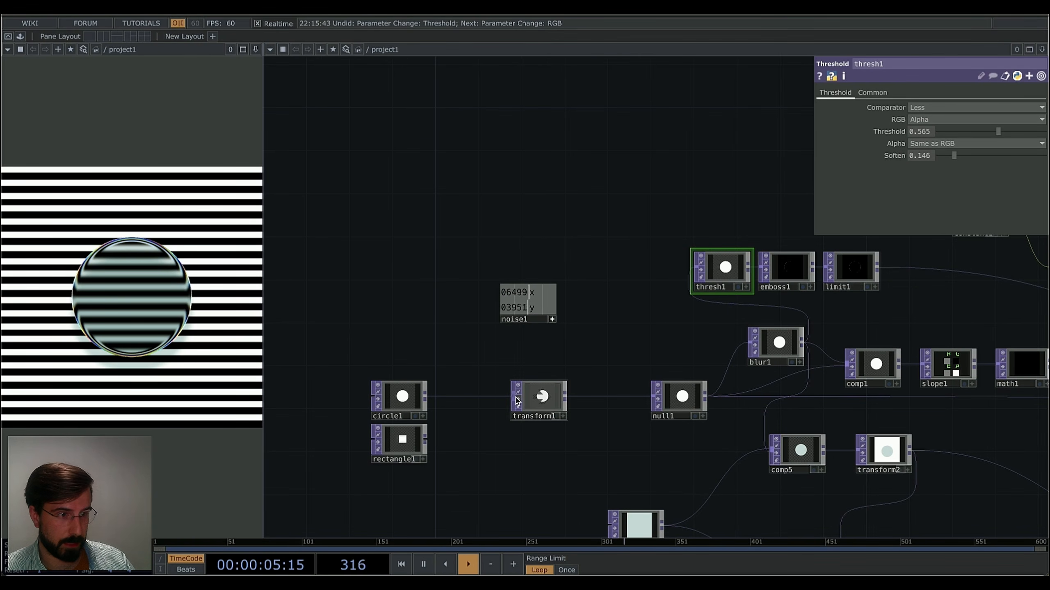
{"action": "left_click_drag", "start_coordinate": [516, 401], "coordinate": [517, 400]}
{"action": "left_click_drag", "start_coordinate": [593, 287], "coordinate": [462, 265]}
{"action": "scroll", "coordinate": [462, 265], "scroll_direction": "down", "scroll_amount": 2}
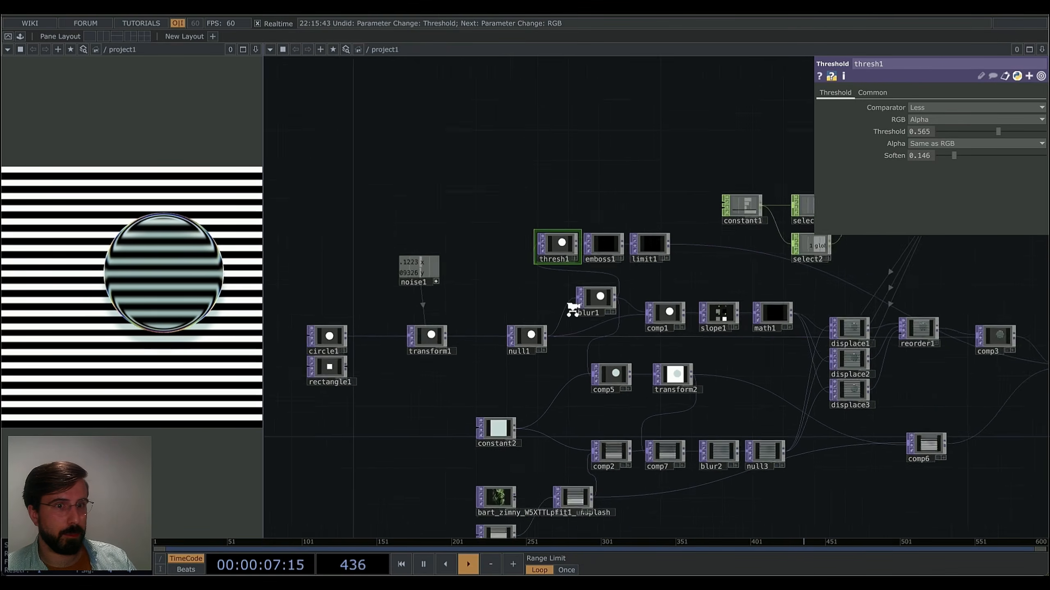
{"action": "scroll", "coordinate": [573, 308], "scroll_direction": "down", "scroll_amount": 2}
{"action": "scroll", "coordinate": [452, 345], "scroll_direction": "up", "scroll_amount": 5}
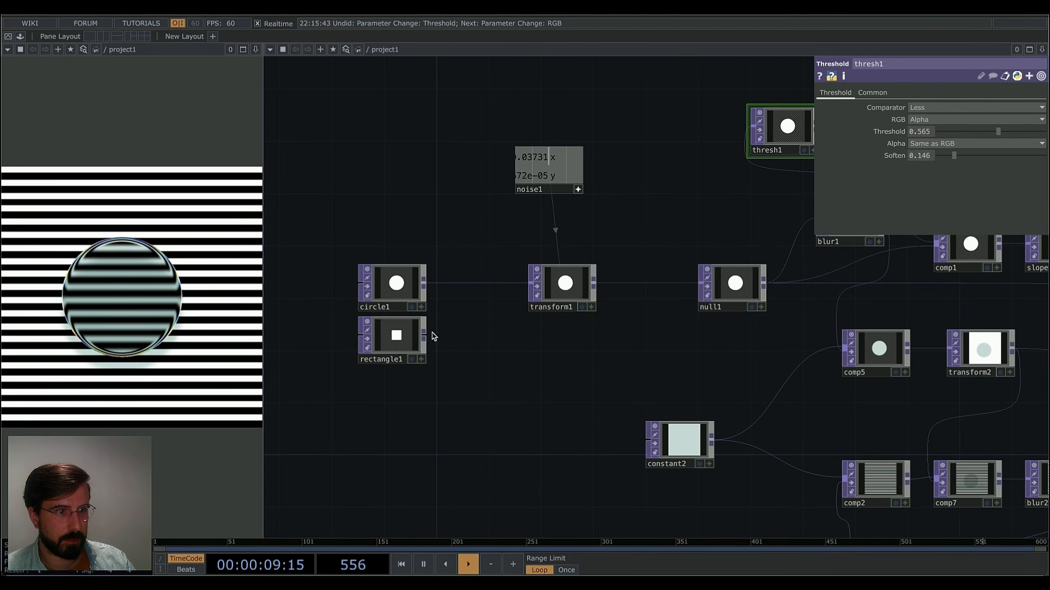
{"action": "left_click_drag", "start_coordinate": [423, 335], "coordinate": [531, 284]}
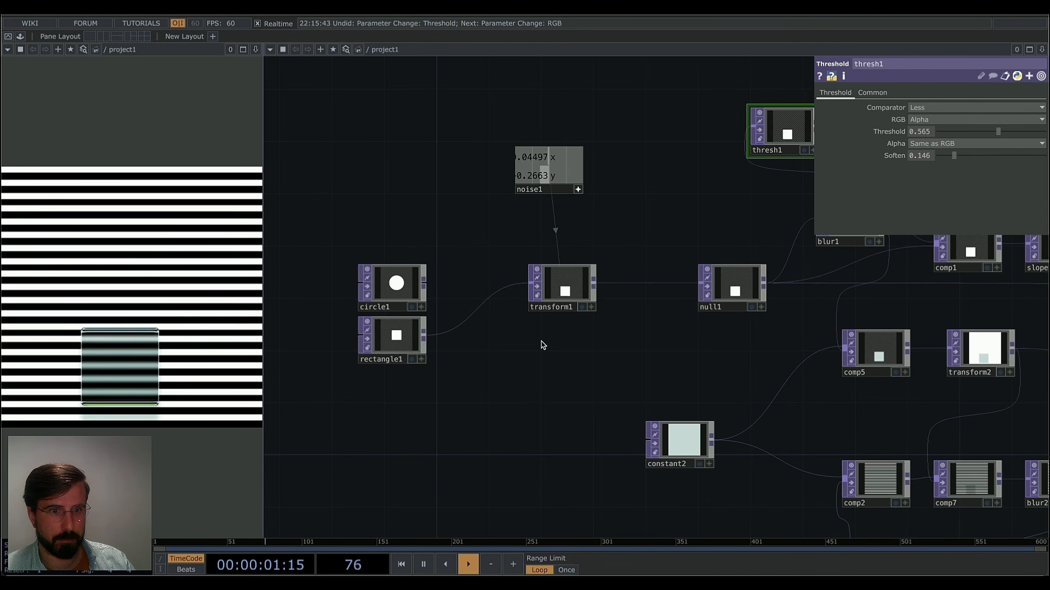
Round the rectangle by setting rectangle1's Corner Radius to 69 pixels.
{"action": "left_click", "coordinate": [392, 337]}
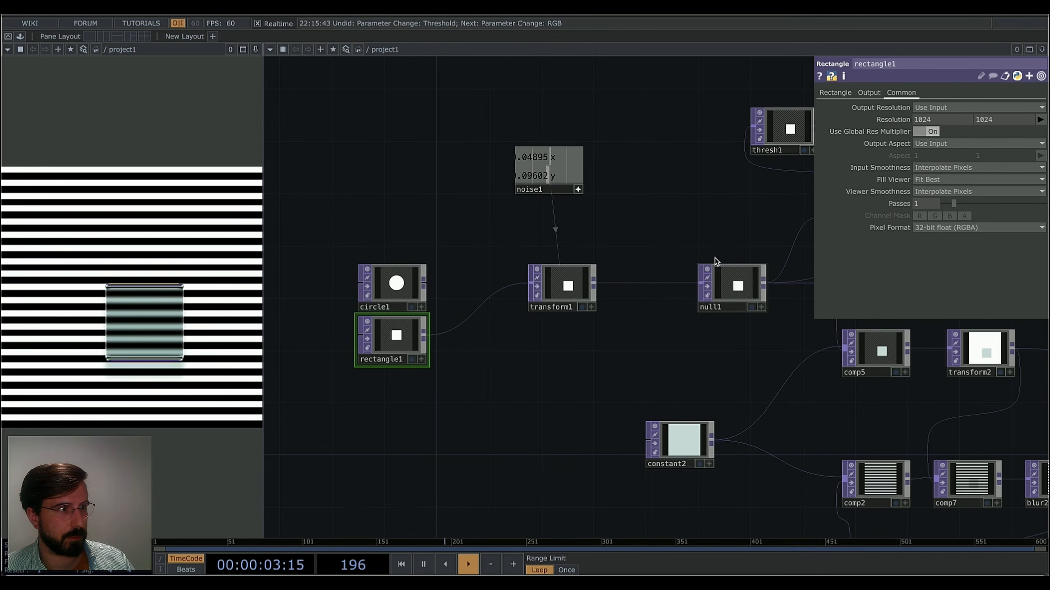
{"action": "left_click", "coordinate": [825, 93]}
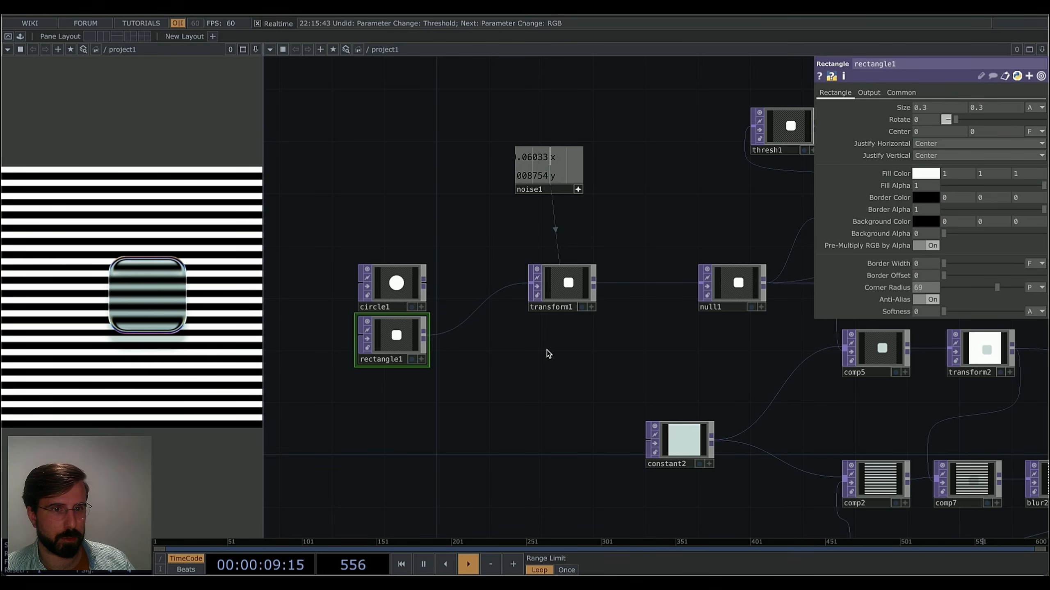
{"action": "left_click_drag", "start_coordinate": [547, 353], "coordinate": [448, 340]}
Move transform1 closer to null1 and show transform1's parameters.
{"action": "left_click_drag", "start_coordinate": [445, 379], "coordinate": [624, 387]}
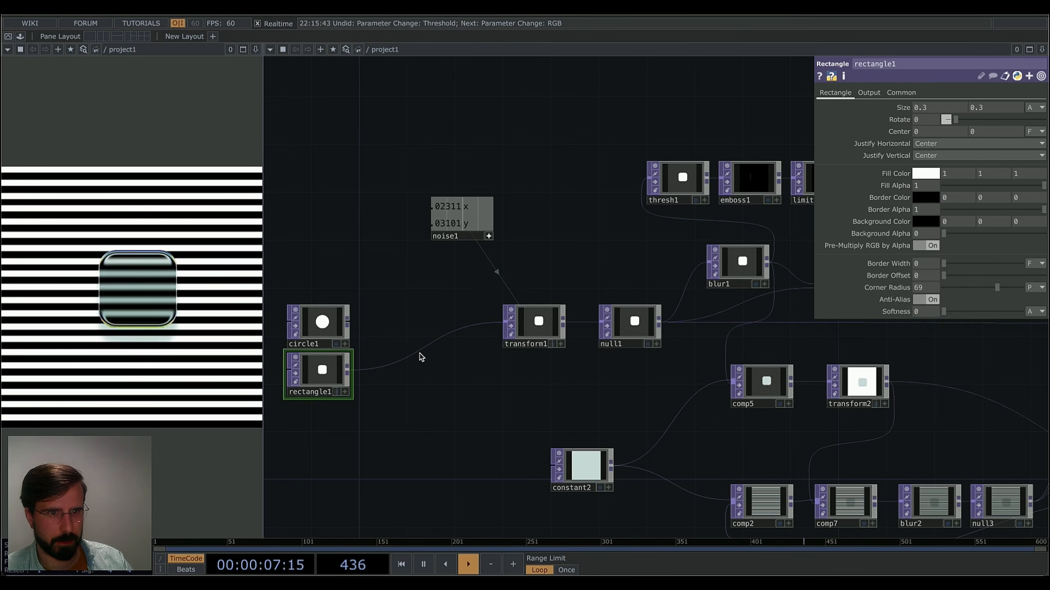
{"action": "right_click", "coordinate": [376, 371]}
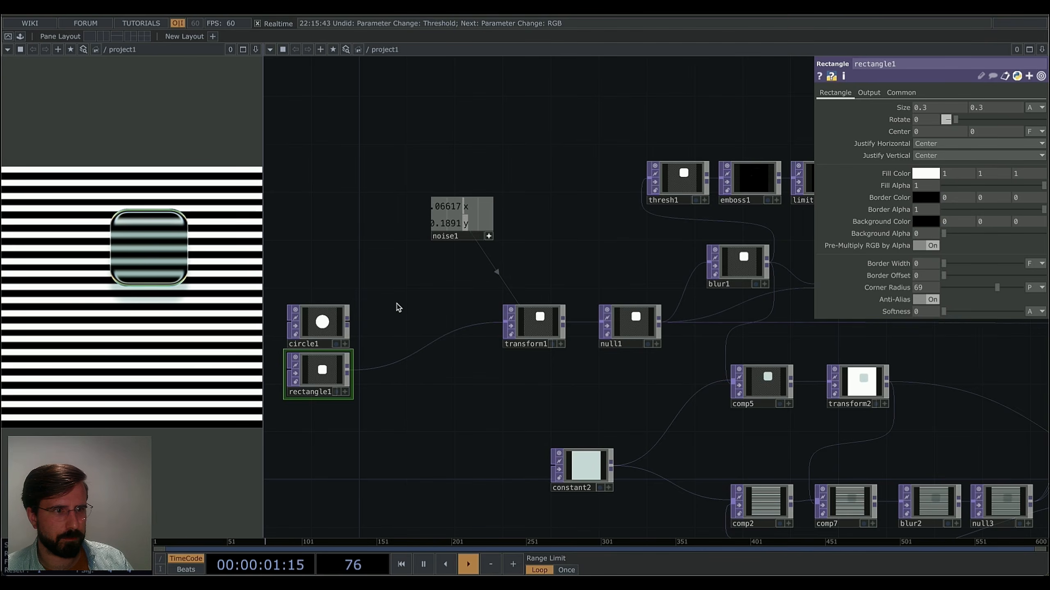
{"action": "left_click", "coordinate": [536, 321]}
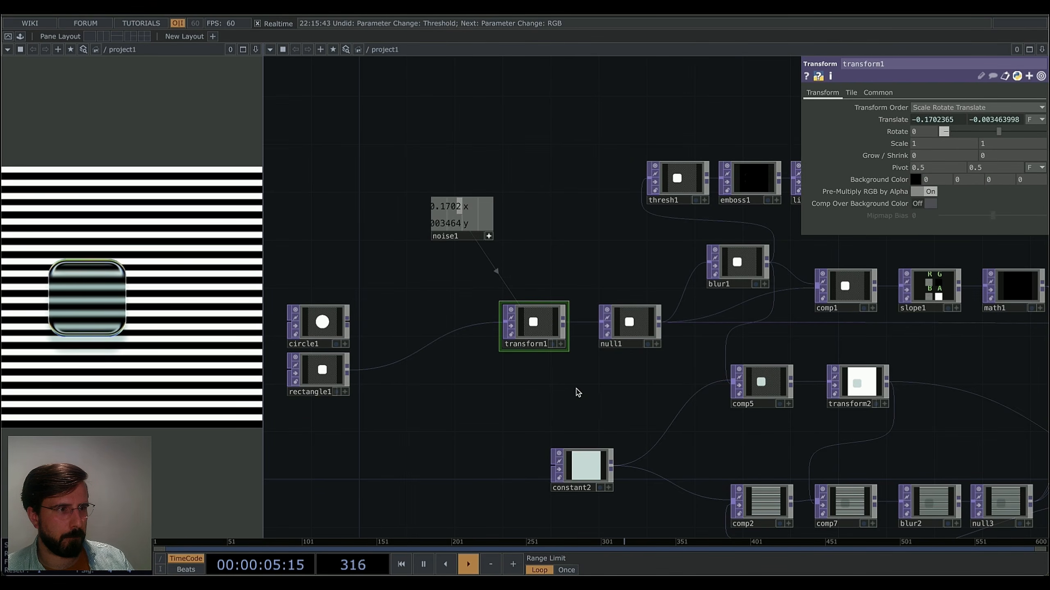
Shift comp1, slope1 and math1 close together to make room between math1 and the Displace TOPs.
{"action": "left_click_drag", "start_coordinate": [615, 385], "coordinate": [410, 410]}
{"action": "left_click_drag", "start_coordinate": [781, 366], "coordinate": [727, 371]}
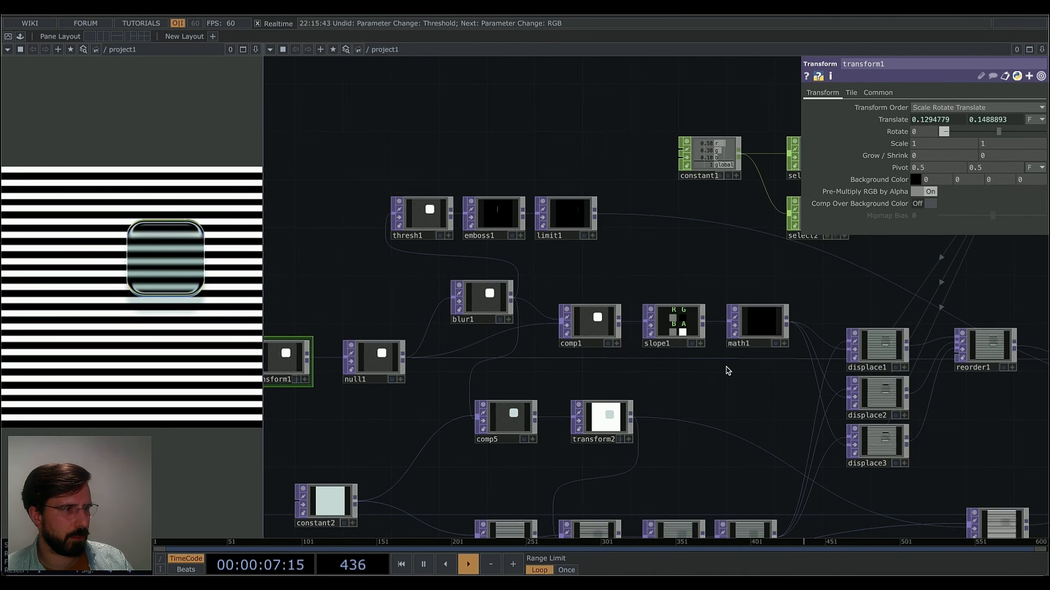
{"action": "scroll", "coordinate": [729, 372], "scroll_direction": "up", "scroll_amount": 3}
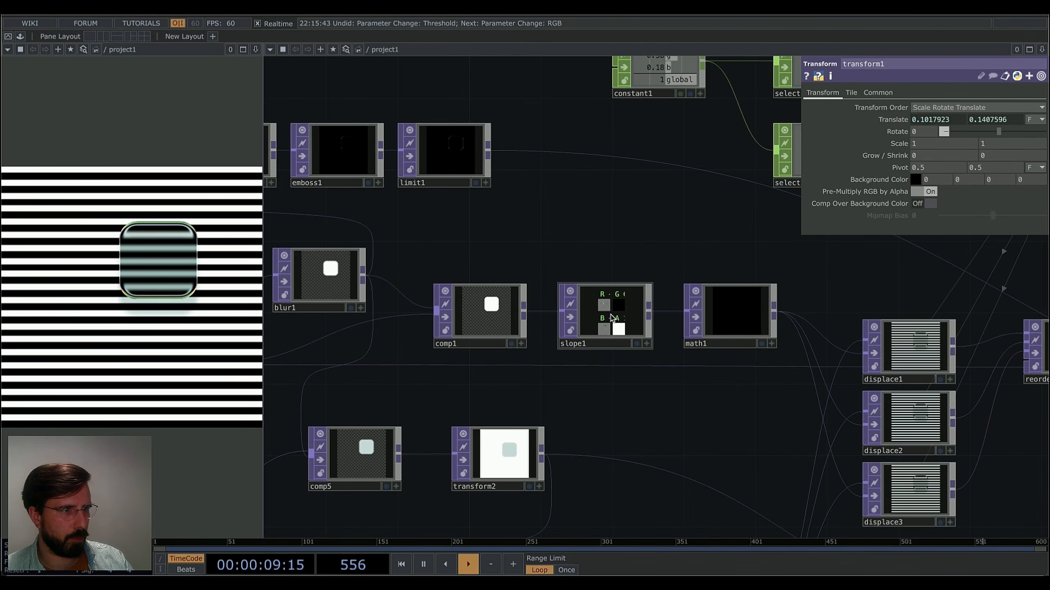
{"action": "left_click_drag", "start_coordinate": [456, 324], "coordinate": [421, 323]}
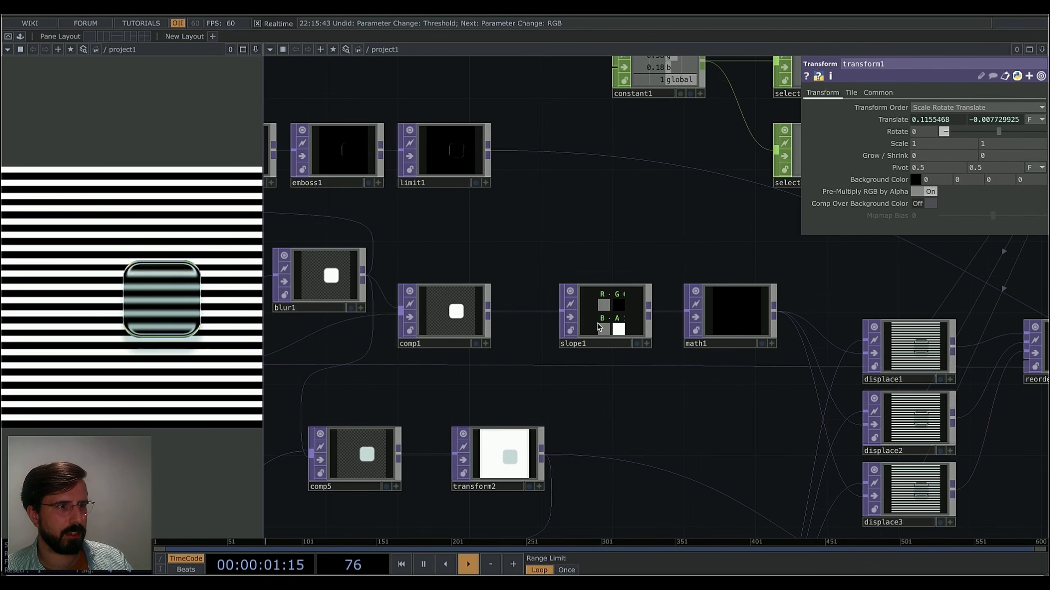
{"action": "left_click_drag", "start_coordinate": [601, 324], "coordinate": [548, 324]}
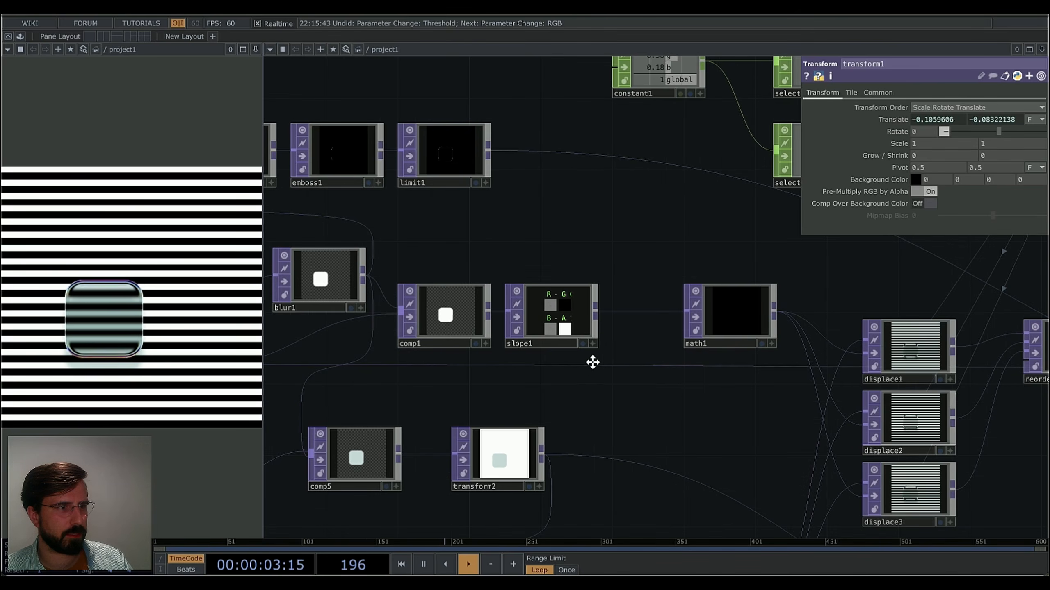
{"action": "left_click_drag", "start_coordinate": [679, 330], "coordinate": [607, 328]}
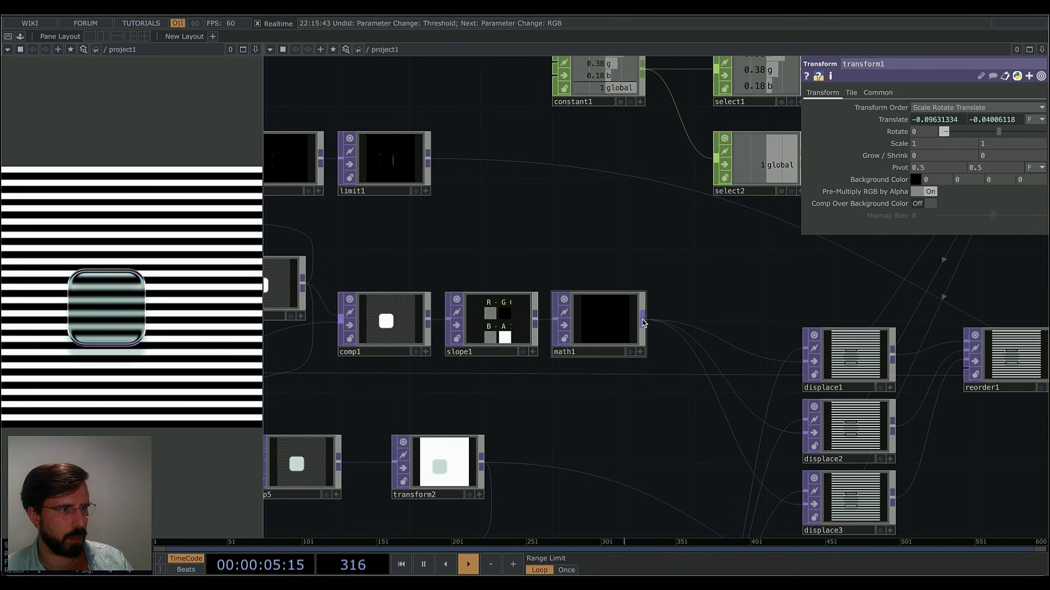
Insert a Noise TOP between math1 and the three Displace TOPs.
{"action": "key", "text": "Tab"}
{"action": "type", "text": "no"}
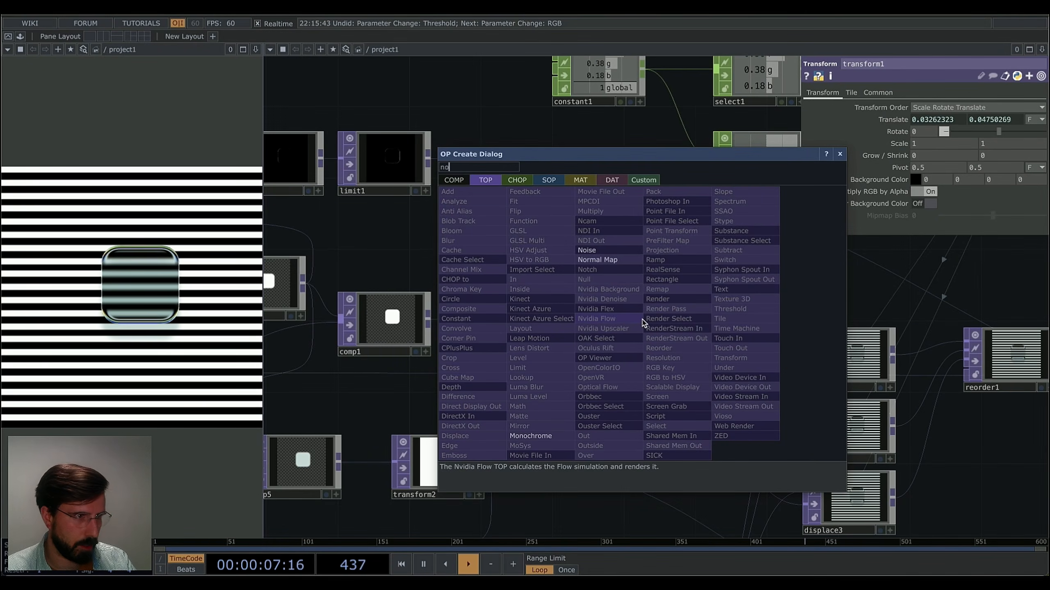
{"action": "left_click", "coordinate": [587, 250]}
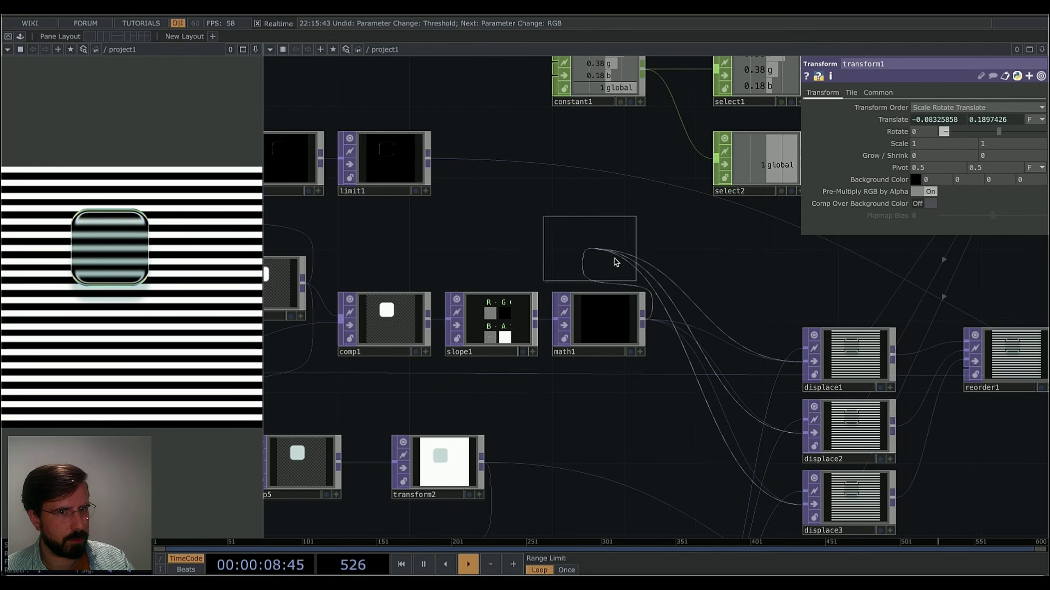
{"action": "left_click", "coordinate": [710, 324]}
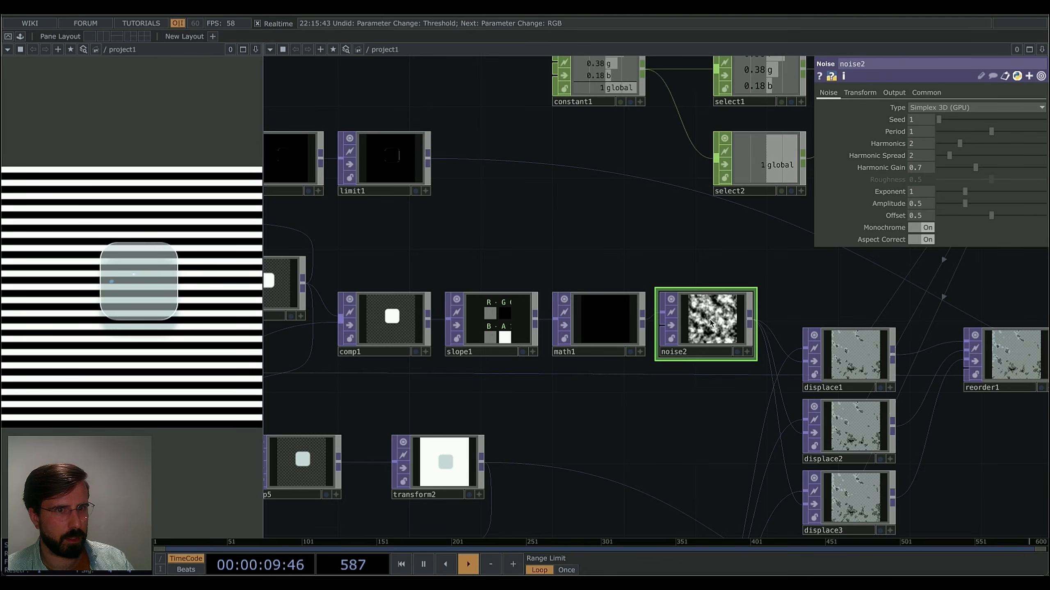
Try noise2 with Monochrome off, Offset 0, Amplitude 0.01 and Period 1.73 as the displacement noise after math1.
{"action": "left_click", "coordinate": [927, 229]}
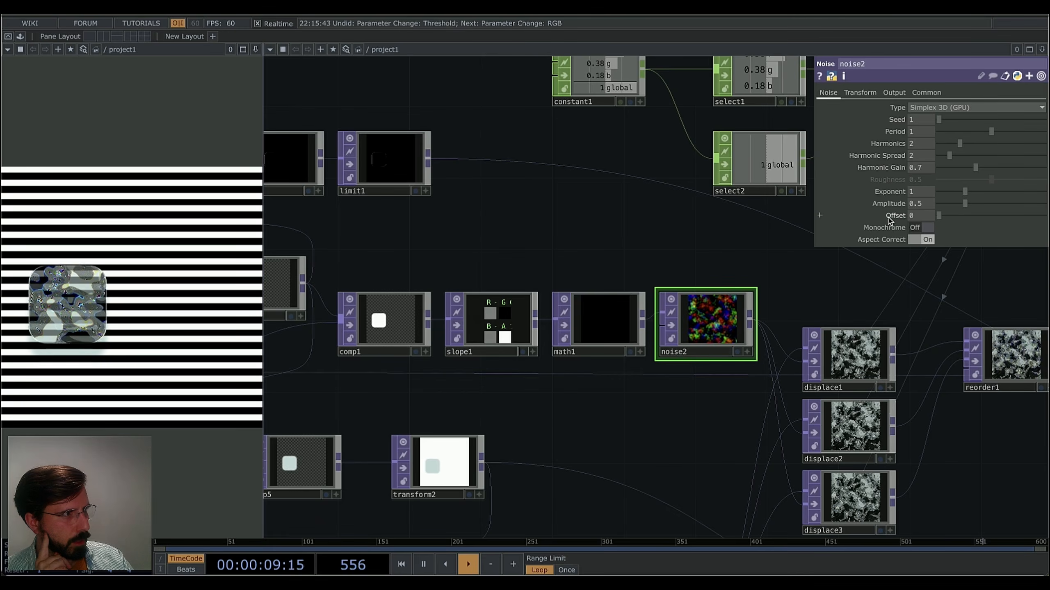
{"action": "left_click_drag", "start_coordinate": [991, 215], "coordinate": [934, 213]}
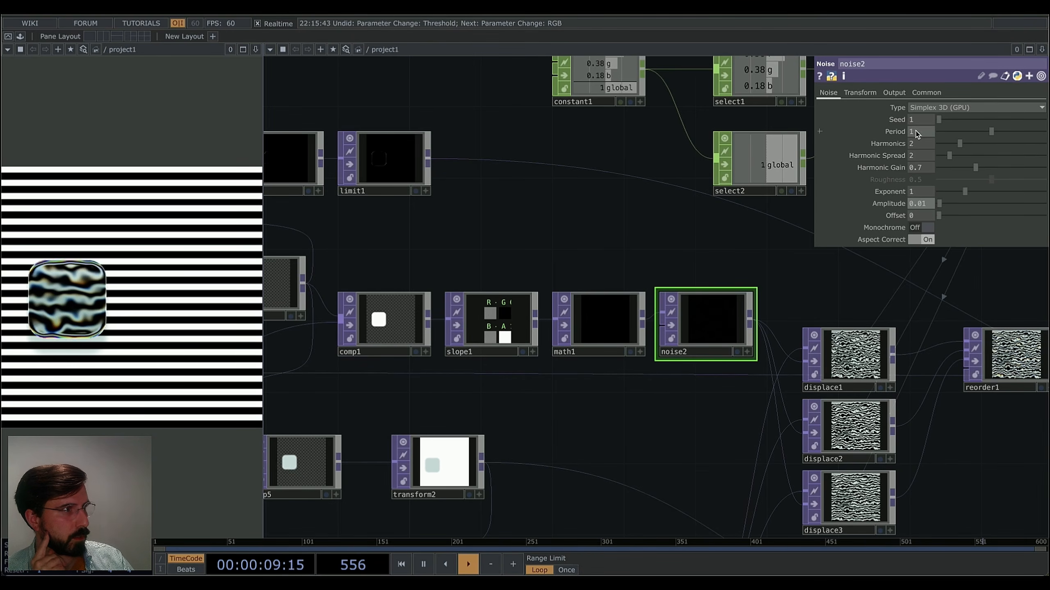
{"action": "type", "text": "0"}
{"action": "key", "text": "Return"}
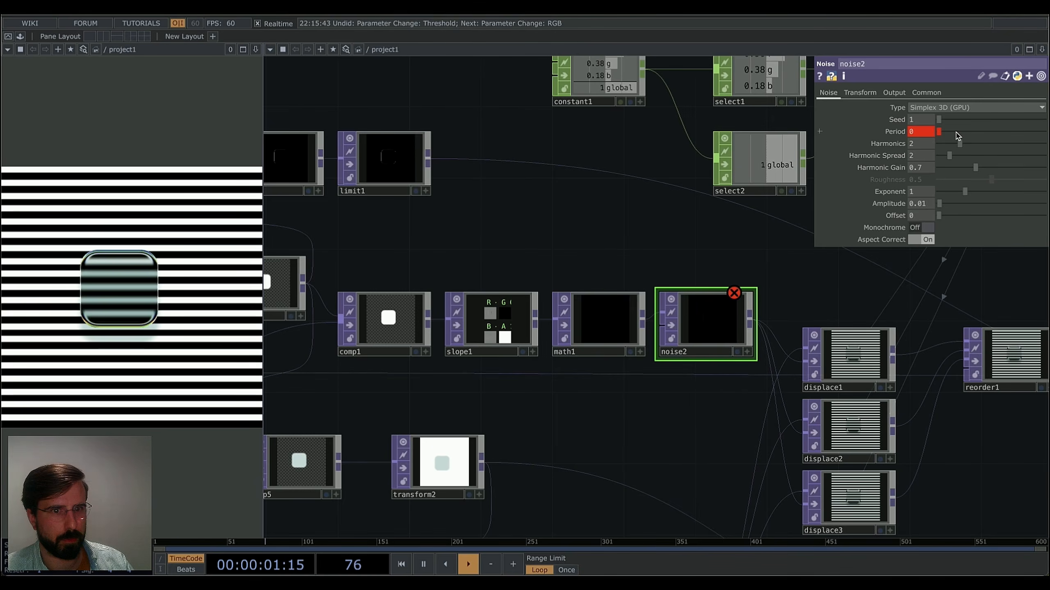
{"action": "left_click", "coordinate": [924, 132]}
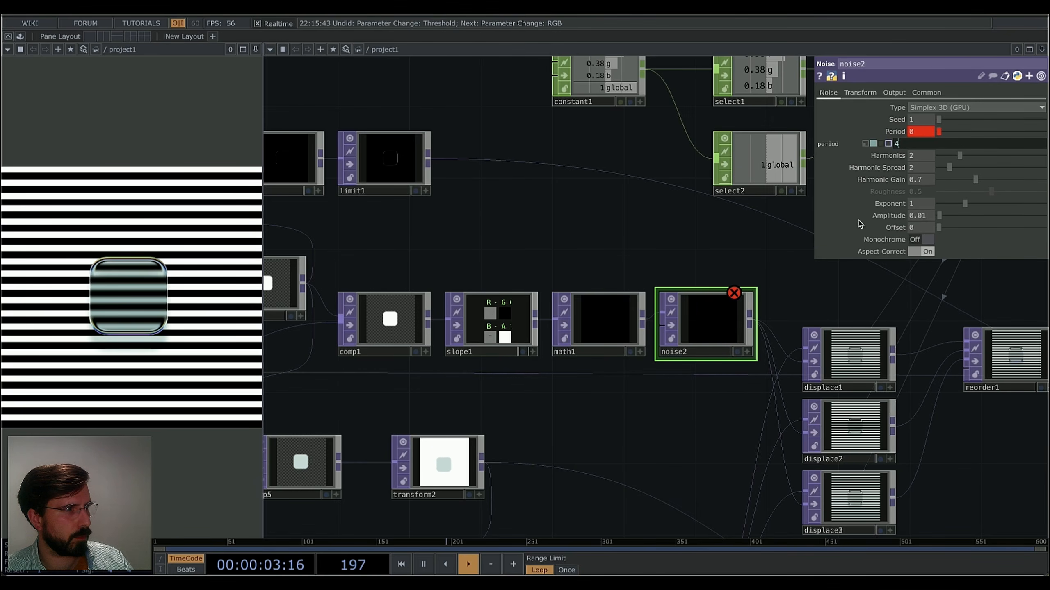
{"action": "key", "text": "Return"}
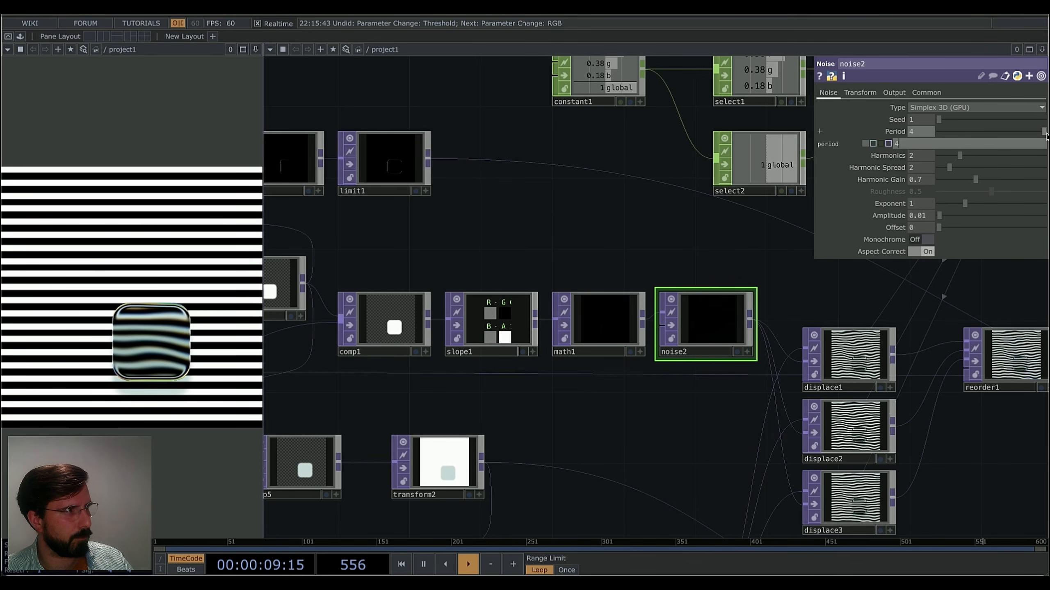
{"action": "left_click_drag", "start_coordinate": [1046, 135], "coordinate": [1033, 137]}
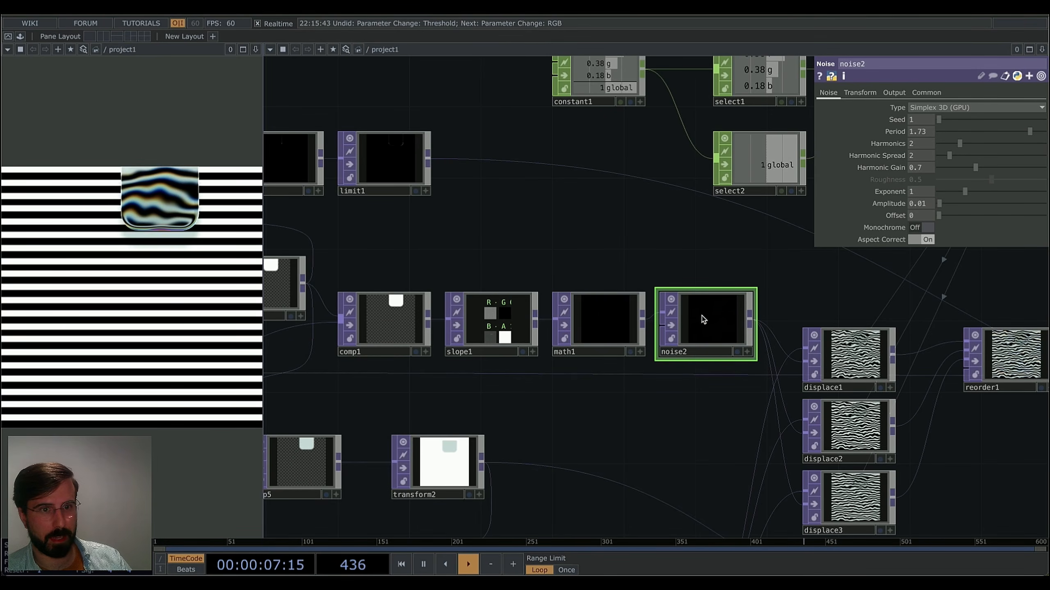
Delete the Noise TOP after math1 and insert a Noise TOP between rectangle1 and transform1, aligned in row with transform1.
{"action": "key", "text": "Delete"}
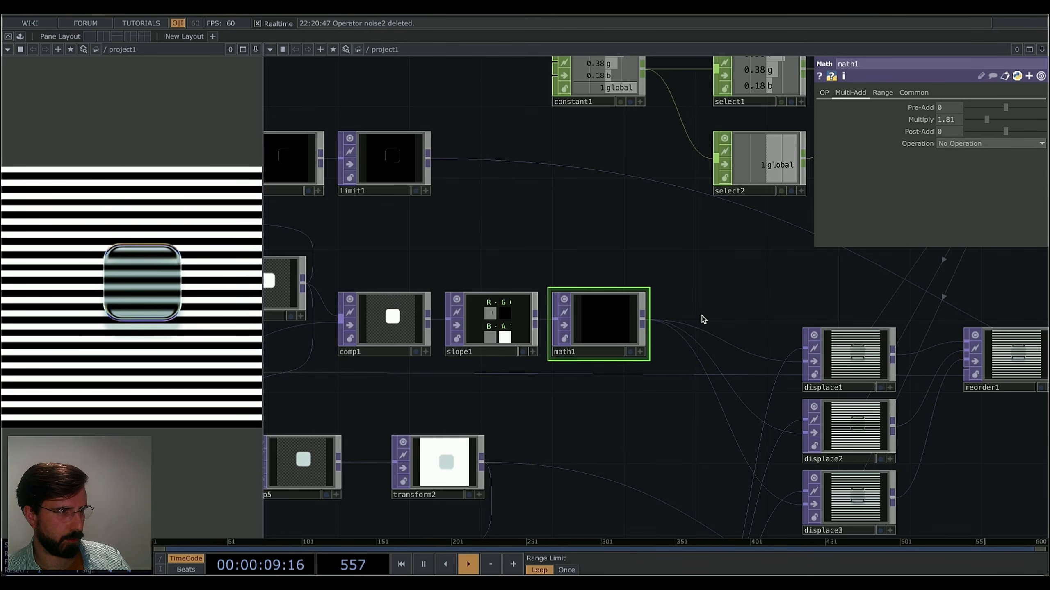
{"action": "left_click_drag", "start_coordinate": [473, 403], "coordinate": [871, 409]}
{"action": "left_click_drag", "start_coordinate": [652, 444], "coordinate": [889, 428]}
{"action": "left_click_drag", "start_coordinate": [599, 435], "coordinate": [853, 401]}
{"action": "left_click_drag", "start_coordinate": [607, 469], "coordinate": [664, 460]}
{"action": "left_click_drag", "start_coordinate": [781, 424], "coordinate": [643, 466]}
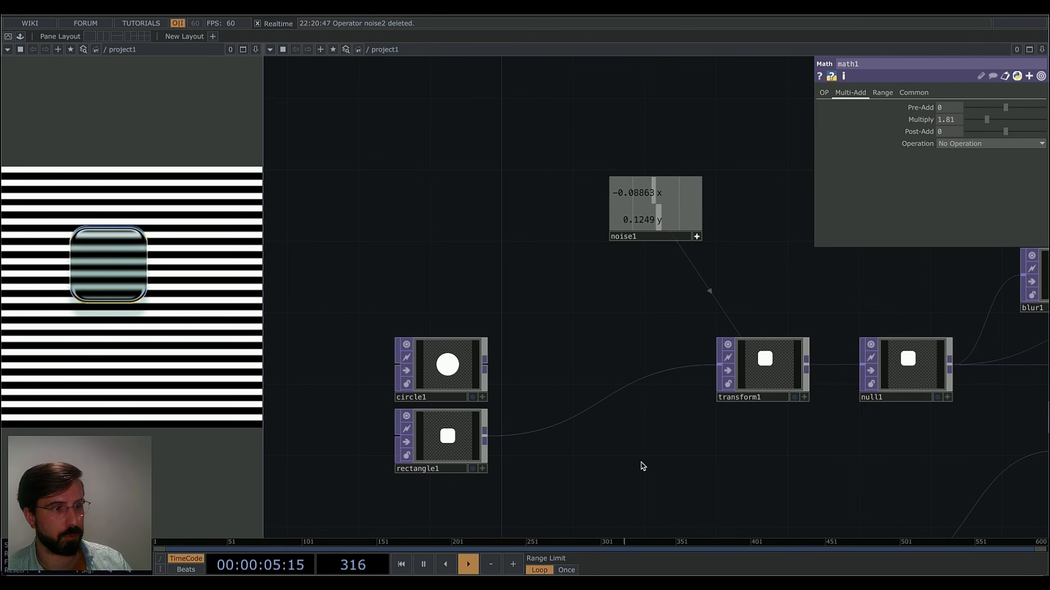
{"action": "right_click", "coordinate": [486, 437]}
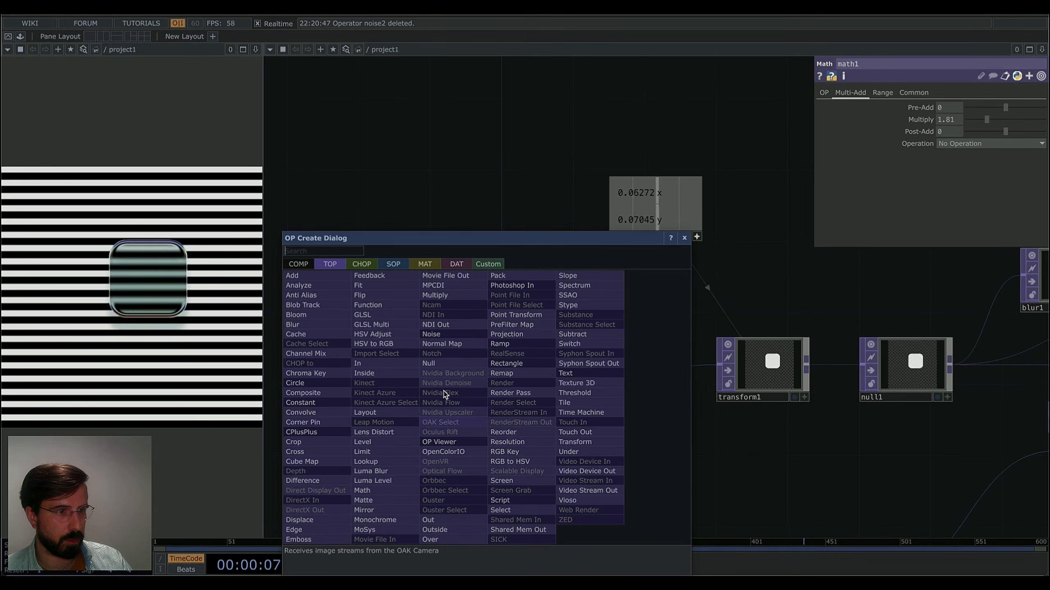
{"action": "left_click", "coordinate": [434, 333]}
{"action": "left_click", "coordinate": [576, 439]}
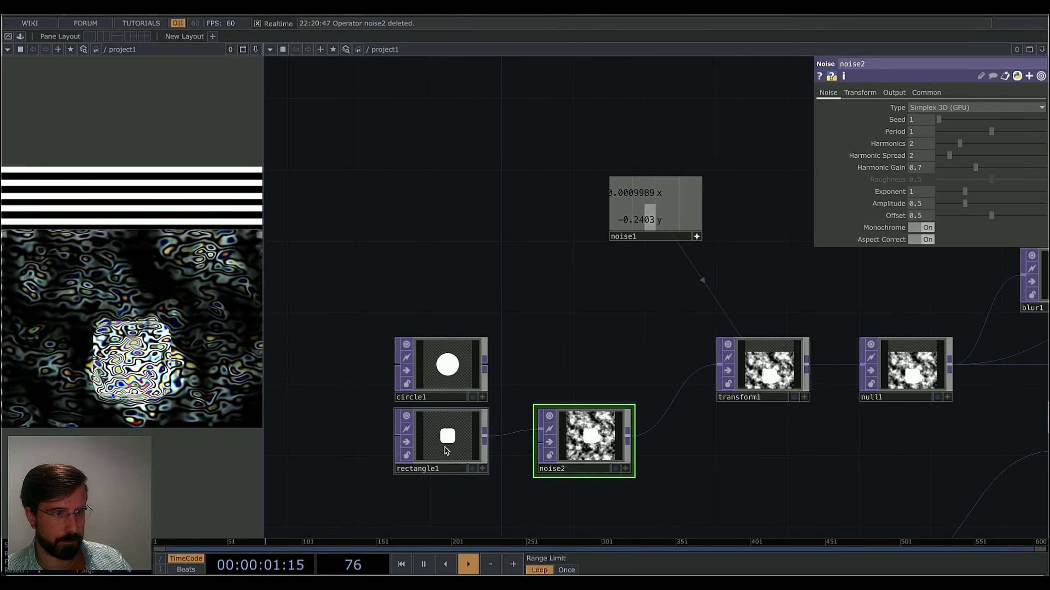
{"action": "left_click_drag", "start_coordinate": [597, 439], "coordinate": [638, 372]}
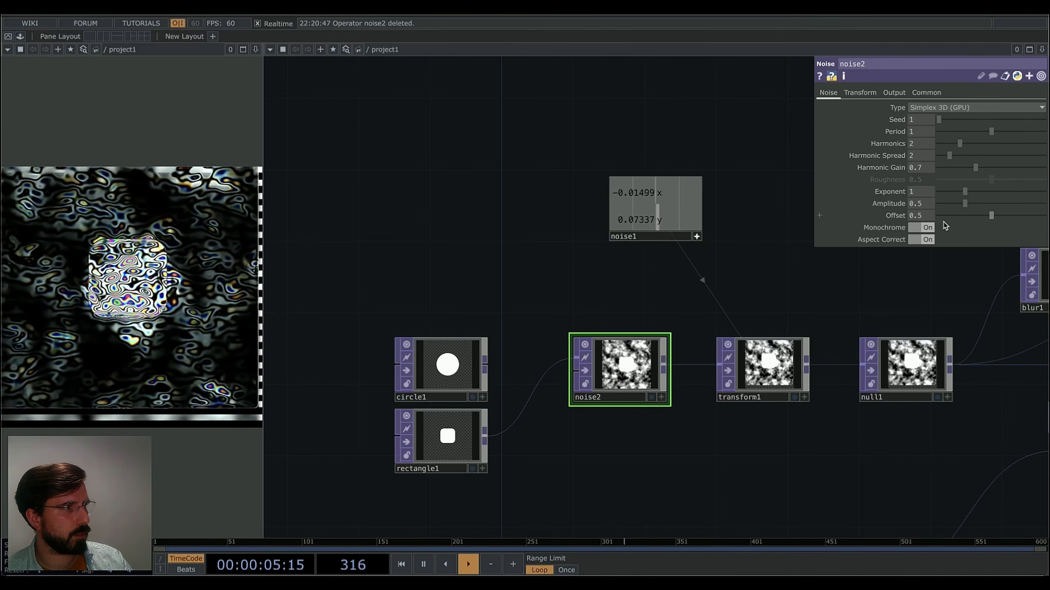
Set noise2's Offset to 1 and Amplitude to 0.04, with Monochrome on.
{"action": "left_click", "coordinate": [927, 228]}
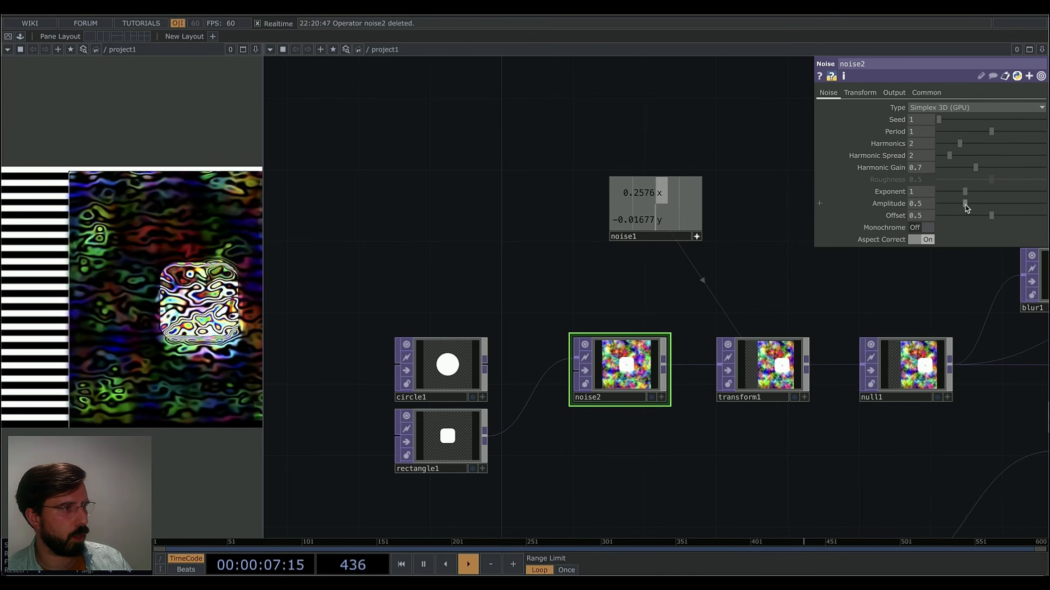
{"action": "left_click", "coordinate": [927, 228]}
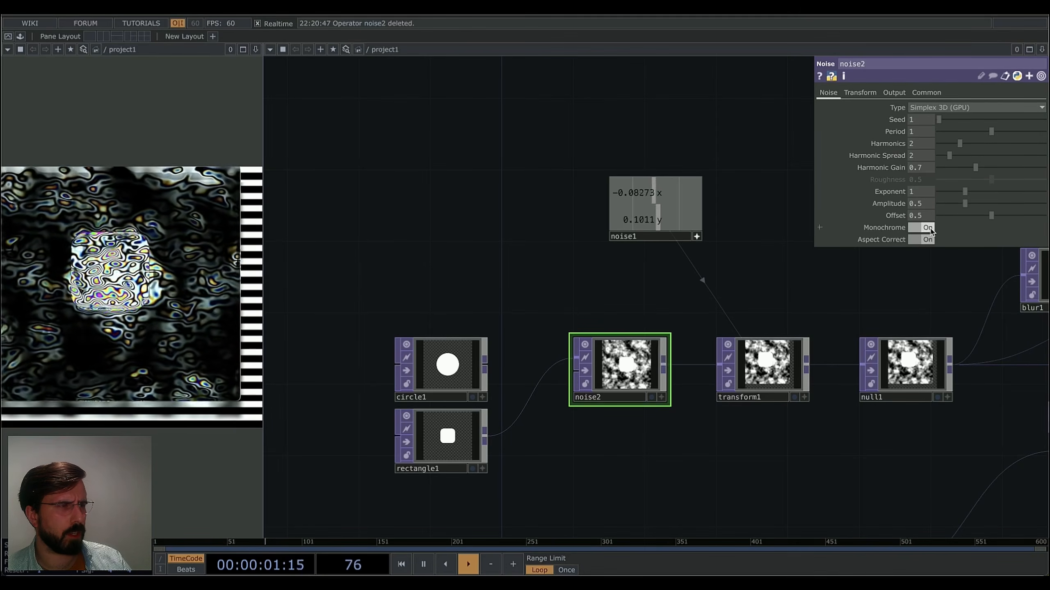
{"action": "left_click_drag", "start_coordinate": [994, 223], "coordinate": [1012, 226]}
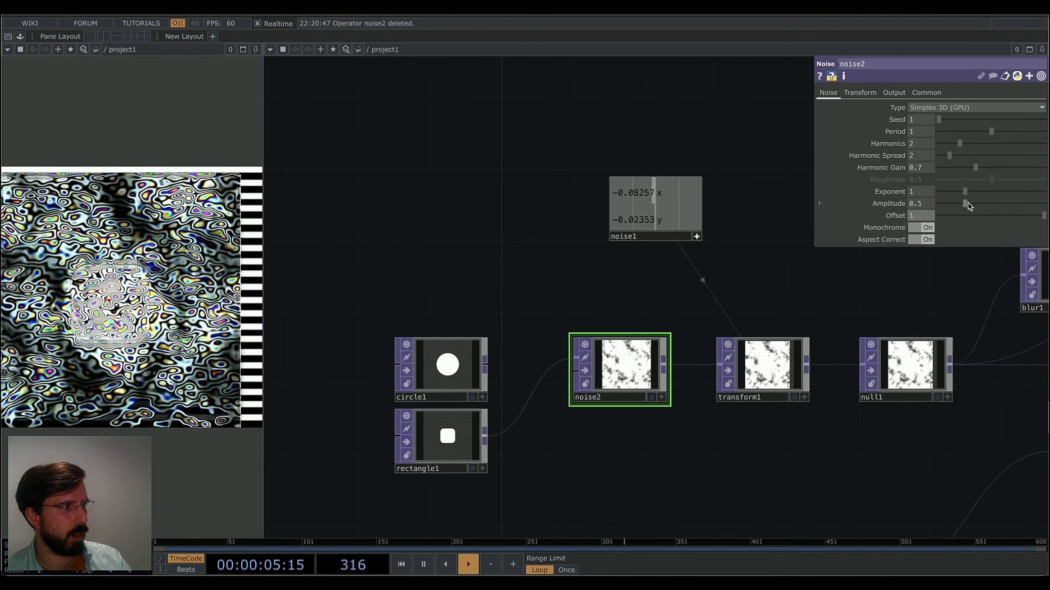
{"action": "left_click_drag", "start_coordinate": [966, 206], "coordinate": [938, 208]}
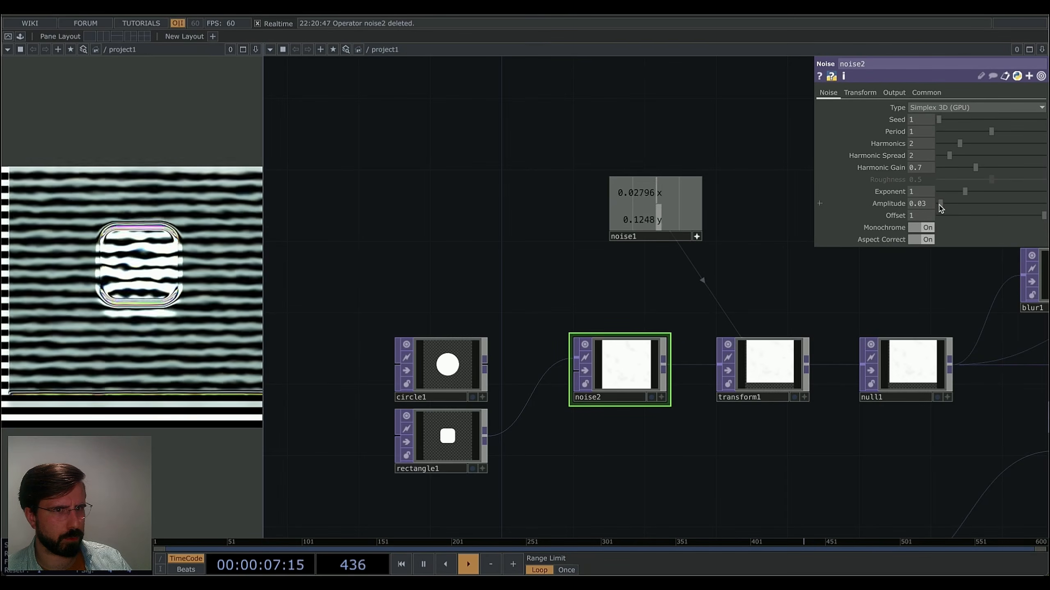
Make noise2 output RGB as Input * Noise and take its Alpha from Input.
{"action": "left_click", "coordinate": [864, 98]}
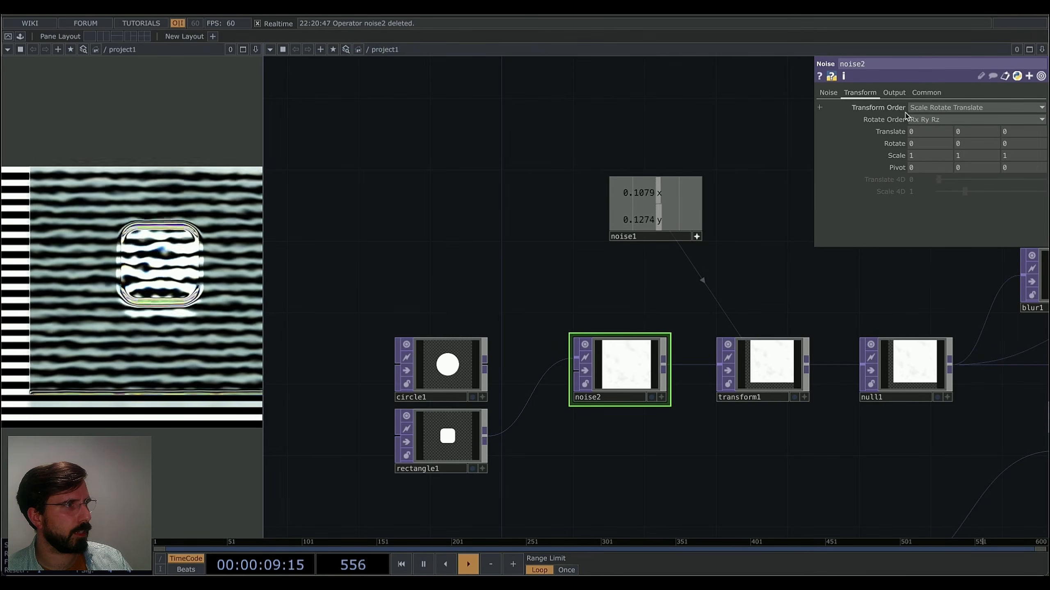
{"action": "left_click", "coordinate": [894, 93]}
{"action": "left_click", "coordinate": [929, 109]}
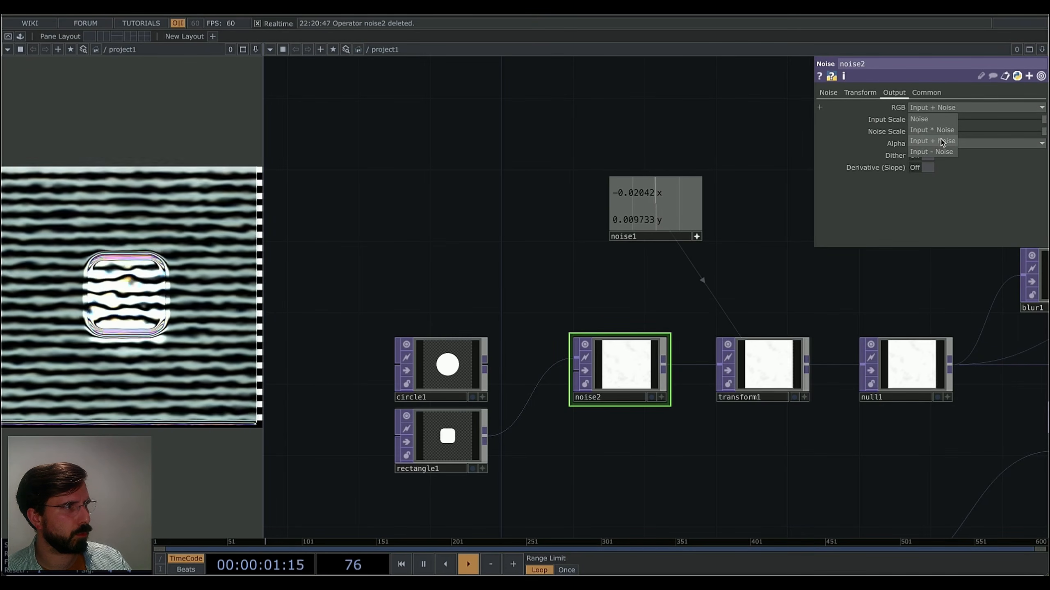
{"action": "left_click", "coordinate": [947, 146]}
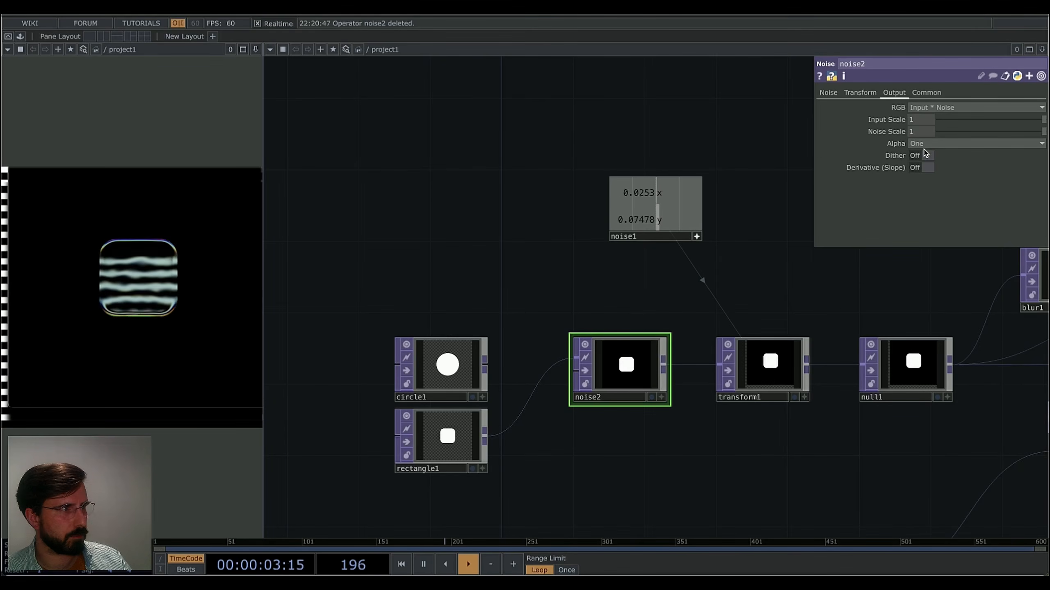
{"action": "left_click", "coordinate": [946, 144]}
{"action": "left_click", "coordinate": [925, 189]}
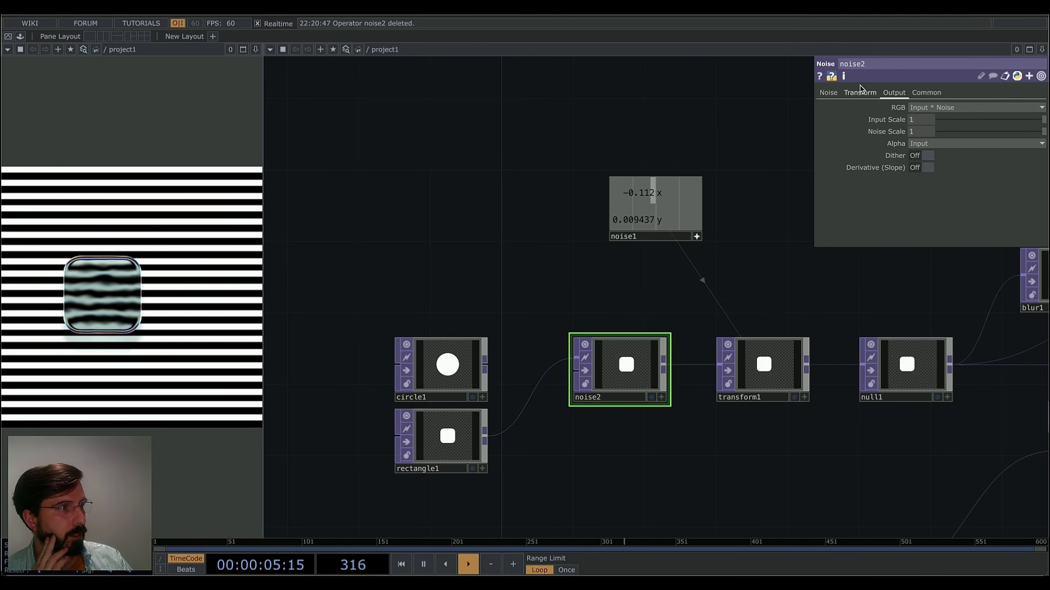
Experiment with noise2's grain, settling on Period 0.09 and Amplitude 0.03.
{"action": "left_click", "coordinate": [823, 94]}
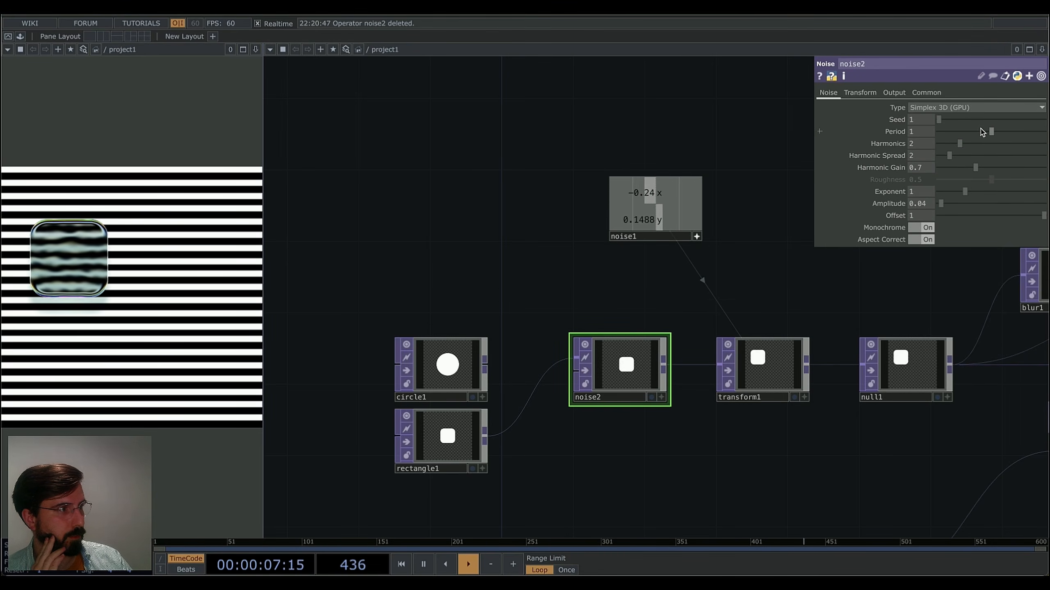
{"action": "mouse_move", "coordinate": [982, 131]}
{"action": "left_mouse_down"}
{"action": "mouse_move", "coordinate": [1007, 138]}
{"action": "mouse_move", "coordinate": [994, 138]}
{"action": "left_mouse_up"}
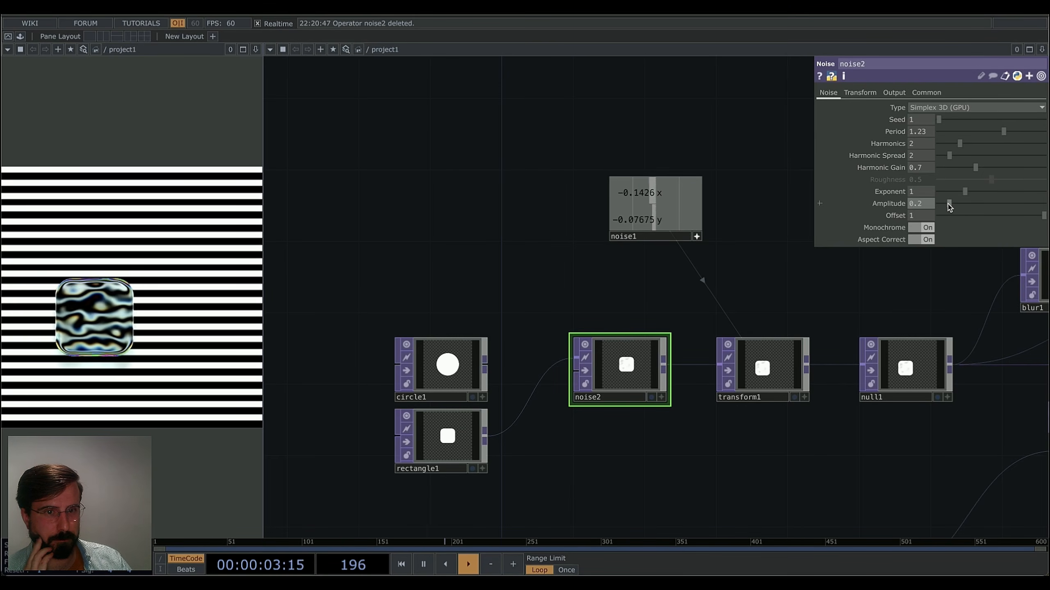
{"action": "left_click_drag", "start_coordinate": [995, 132], "coordinate": [953, 142]}
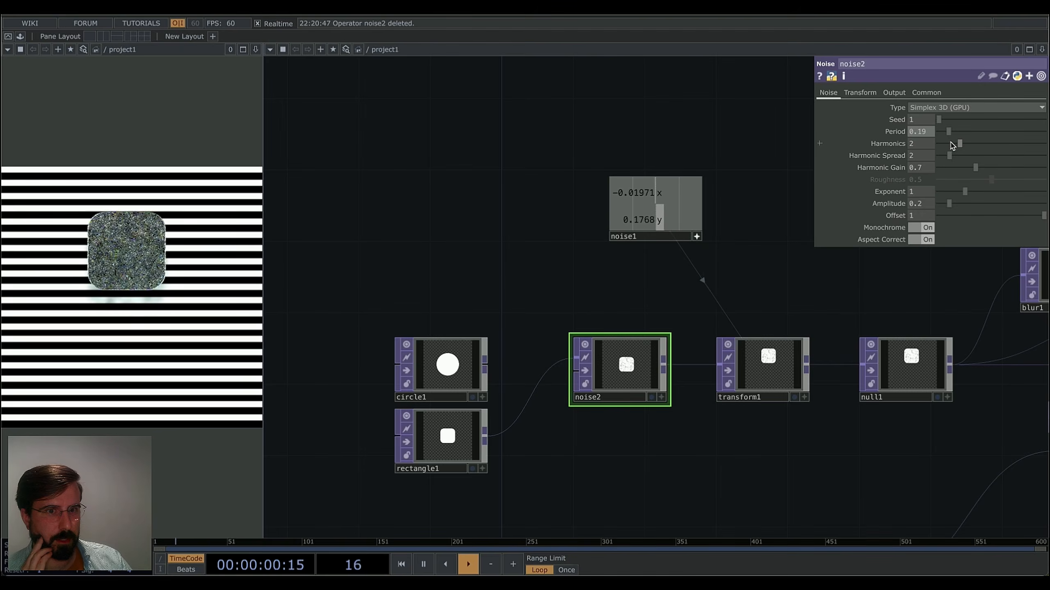
{"action": "left_click", "coordinate": [925, 228]}
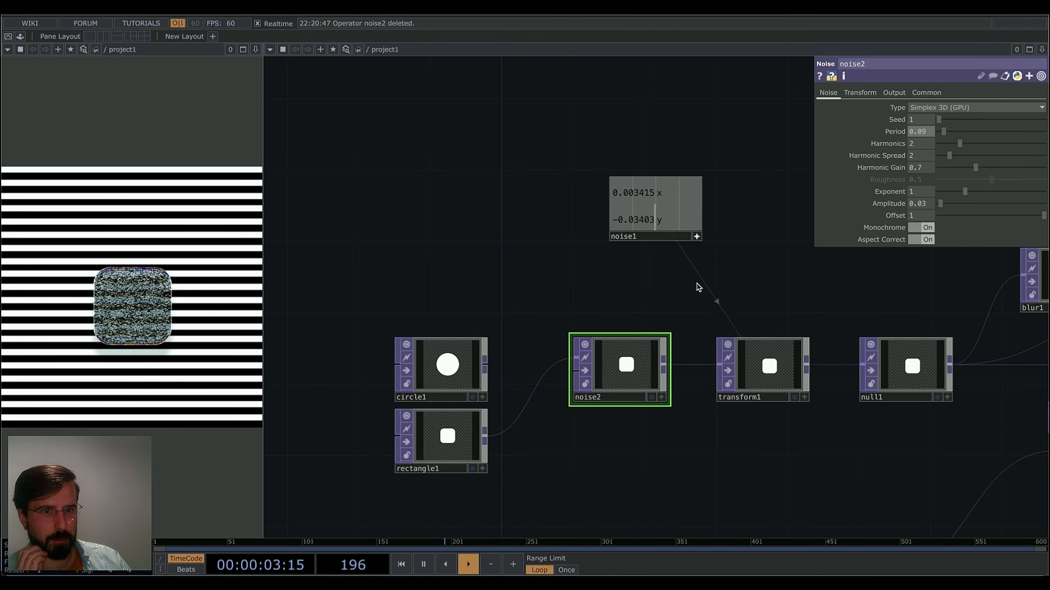
Feed circle1 into noise2 in place of rectangle1 and set noise2's Period to 3 and Amplitude to 0.09.
{"action": "scroll", "coordinate": [639, 290], "scroll_direction": "down", "scroll_amount": 1}
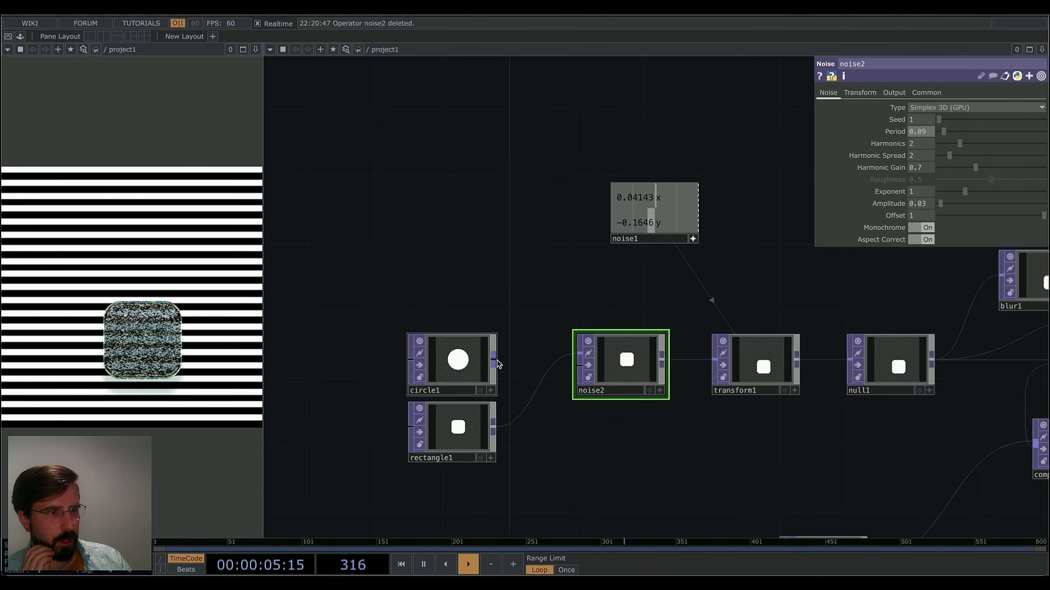
{"action": "left_click_drag", "start_coordinate": [493, 355], "coordinate": [579, 355]}
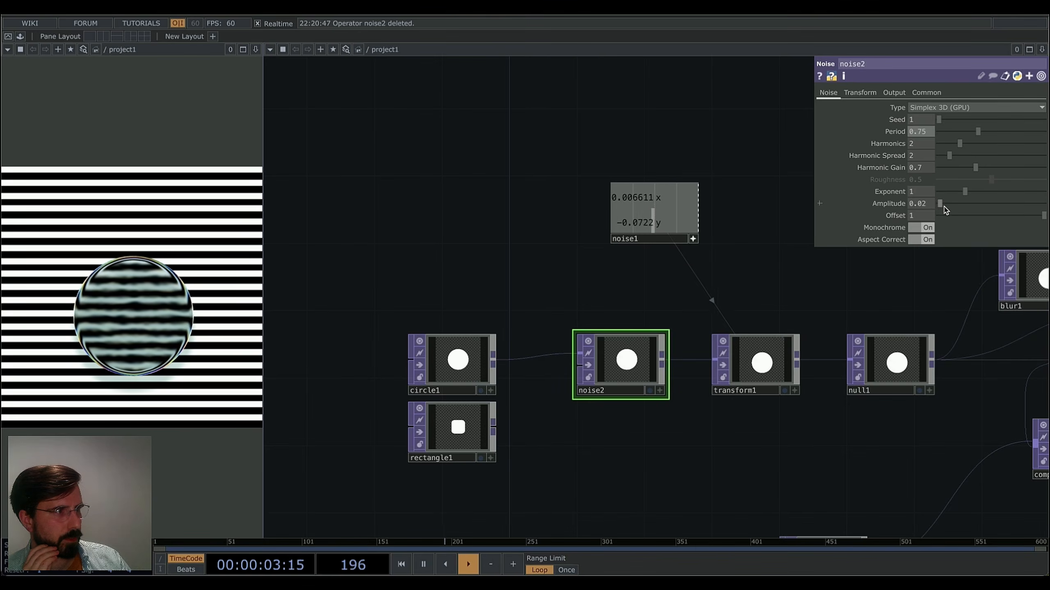
{"action": "left_click_drag", "start_coordinate": [944, 206], "coordinate": [958, 201]}
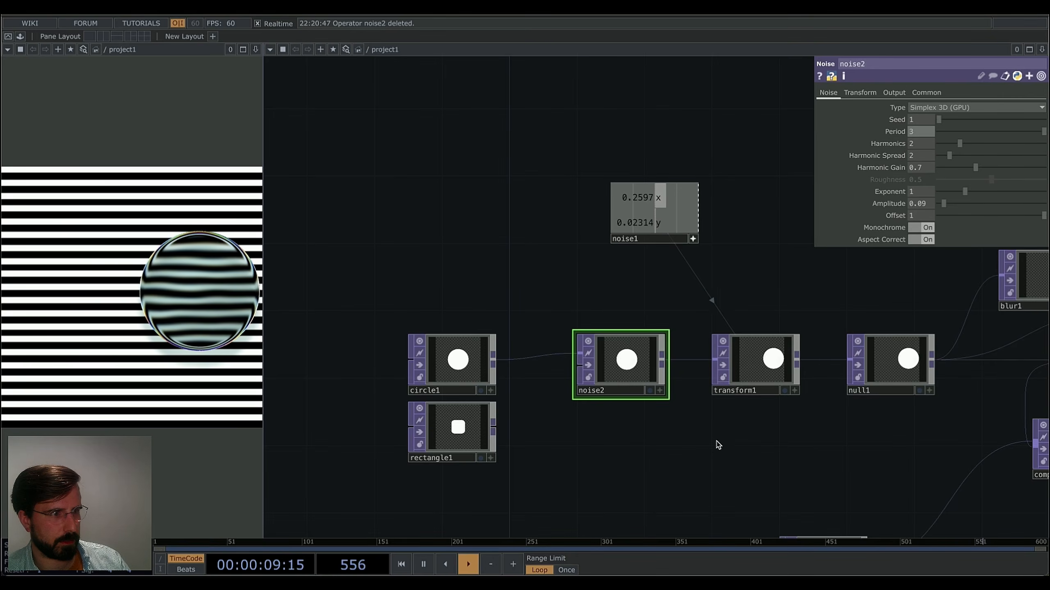
Connect the leaf photo to fit1 in place of ramp1 as the background.
{"action": "scroll", "coordinate": [716, 442], "scroll_direction": "down", "scroll_amount": 5}
{"action": "left_click_drag", "start_coordinate": [716, 443], "coordinate": [613, 261]}
{"action": "scroll", "coordinate": [669, 356], "scroll_direction": "up", "scroll_amount": 3}
{"action": "scroll", "coordinate": [666, 345], "scroll_direction": "up", "scroll_amount": 1}
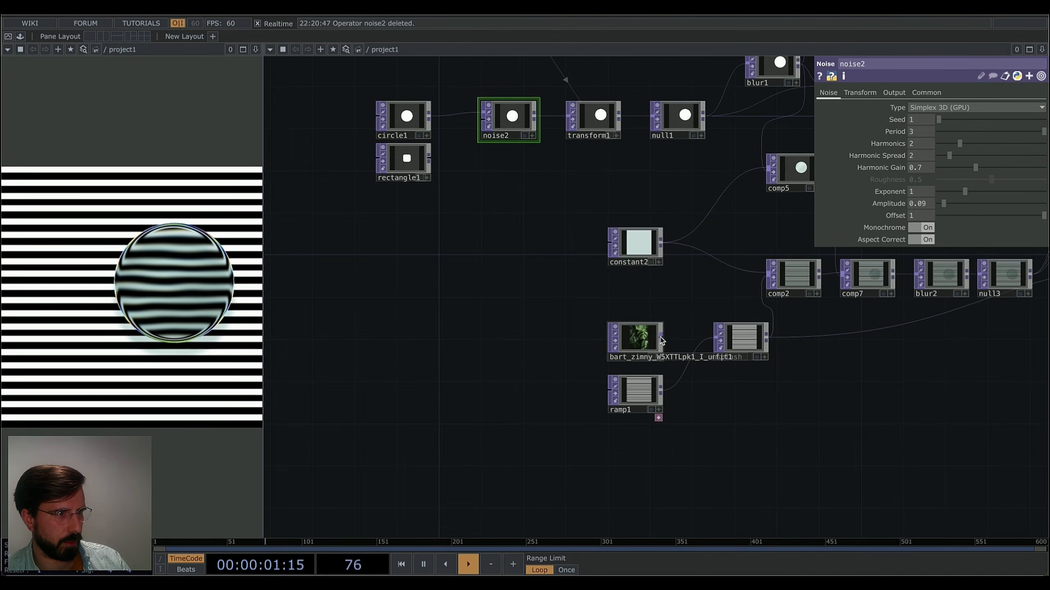
{"action": "left_click_drag", "start_coordinate": [717, 340], "coordinate": [717, 341]}
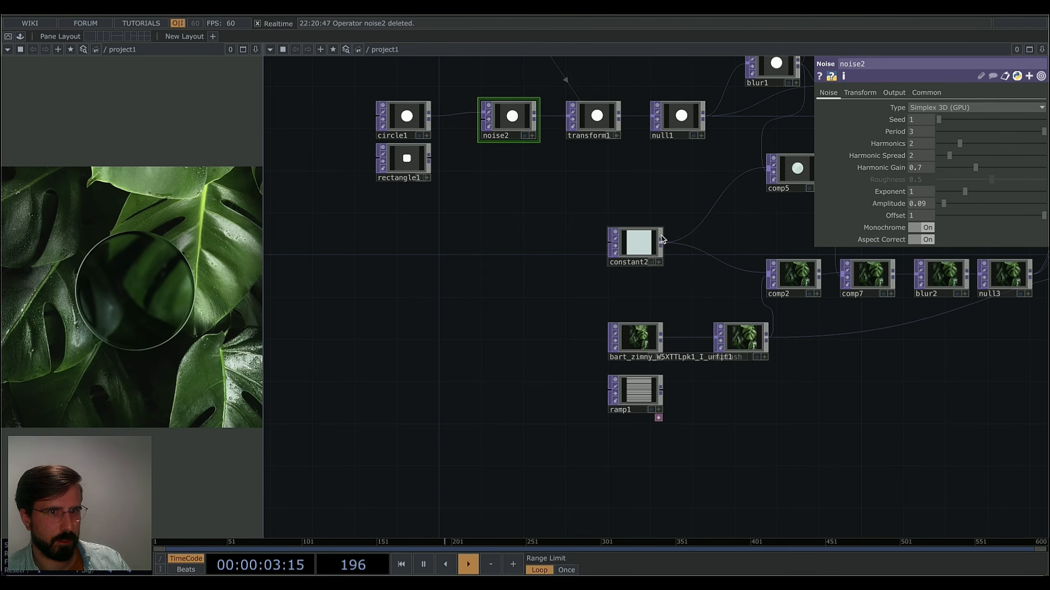
Set noise2's Amplitude to 0.62 and Period to 1.42.
{"action": "left_click_drag", "start_coordinate": [584, 228], "coordinate": [581, 377]}
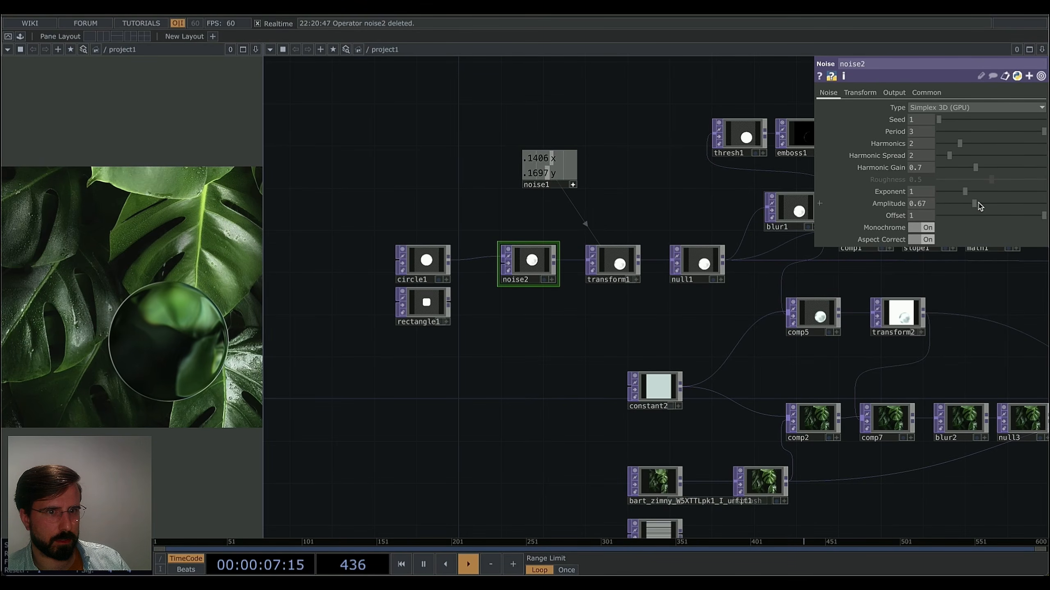
{"action": "left_click_drag", "start_coordinate": [978, 205], "coordinate": [975, 206]}
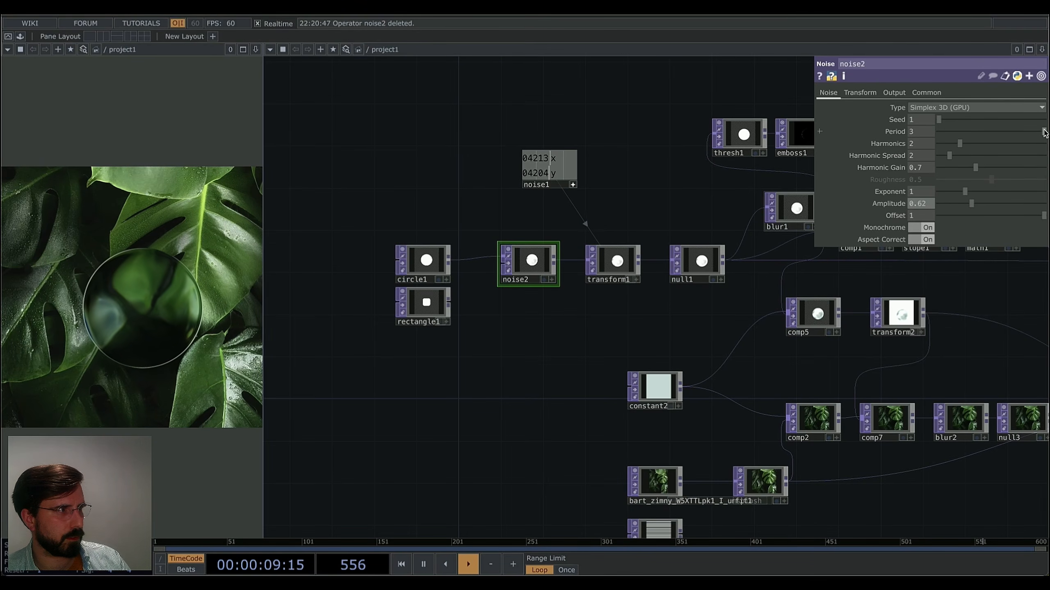
{"action": "left_click_drag", "start_coordinate": [1044, 132], "coordinate": [1014, 140]}
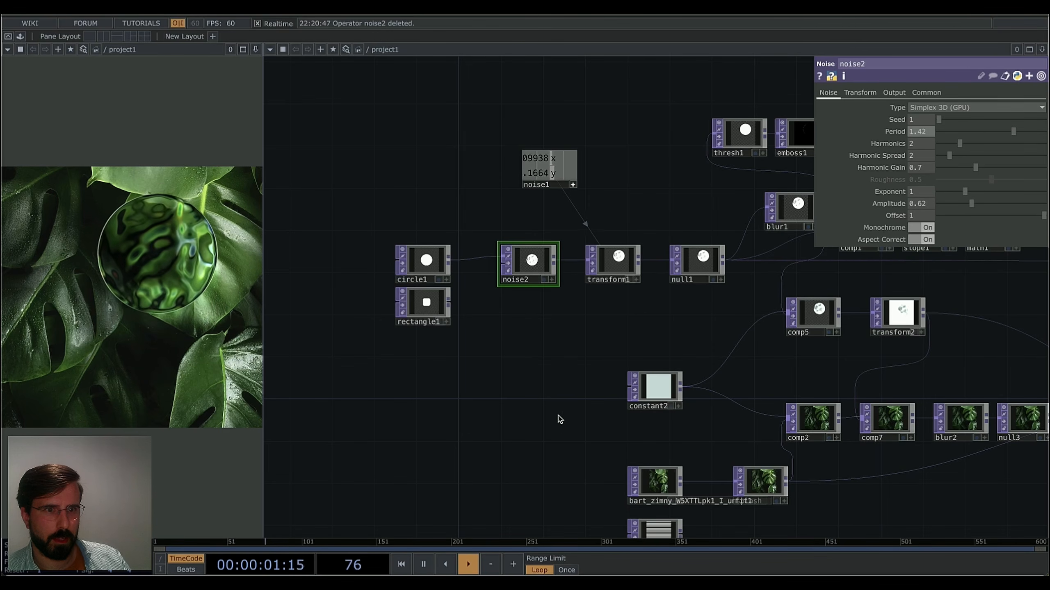
Strengthen the background blur by setting blur2's Filter Size to 25.
{"action": "left_click_drag", "start_coordinate": [554, 390], "coordinate": [489, 410]}
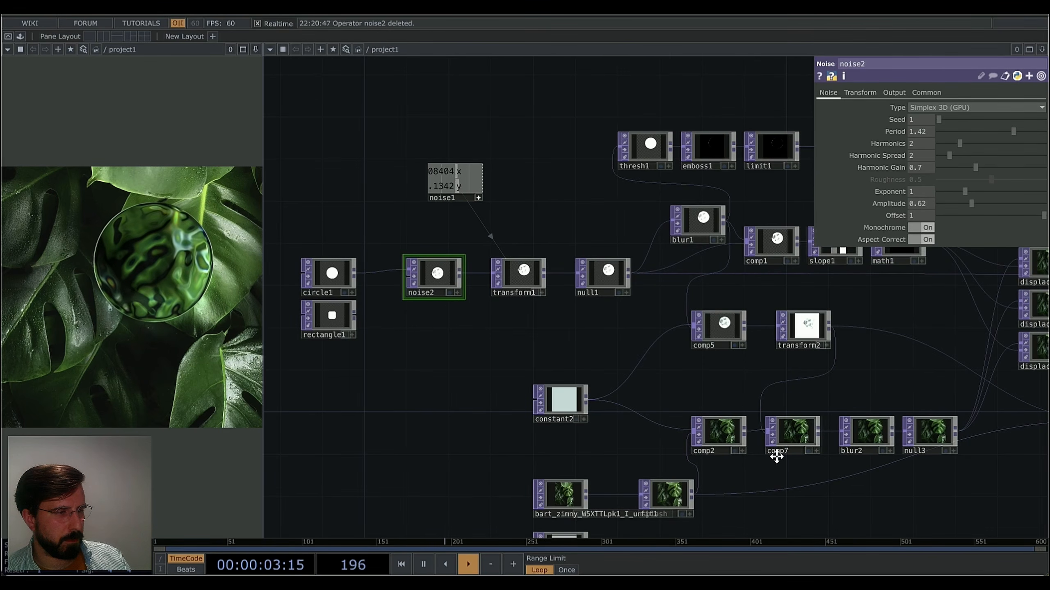
{"action": "left_click_drag", "start_coordinate": [776, 454], "coordinate": [664, 401]}
{"action": "left_click_drag", "start_coordinate": [764, 393], "coordinate": [693, 429]}
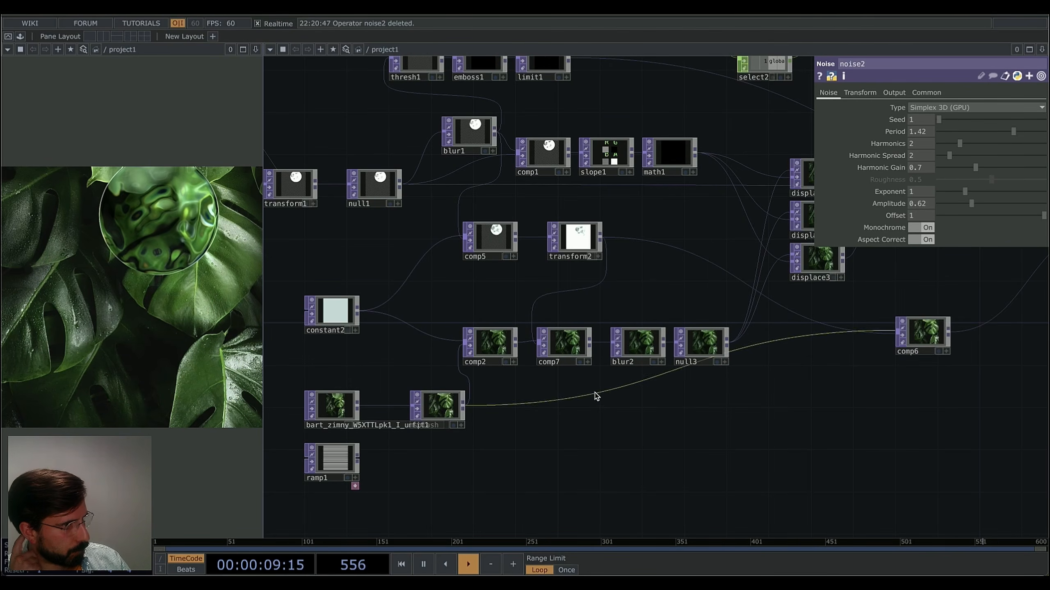
{"action": "left_click", "coordinate": [640, 344]}
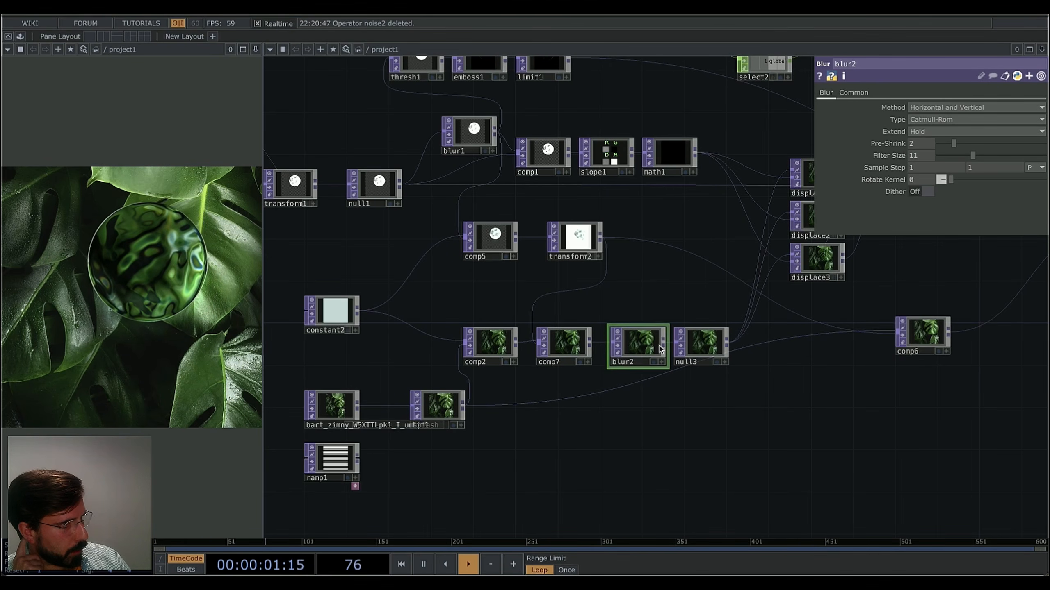
{"action": "mouse_move", "coordinate": [1039, 155]}
{"action": "left_mouse_down"}
{"action": "mouse_move", "coordinate": [982, 157]}
{"action": "mouse_move", "coordinate": [1020, 157]}
{"action": "left_mouse_up"}
{"action": "left_click_drag", "start_coordinate": [953, 143], "coordinate": [971, 145]}
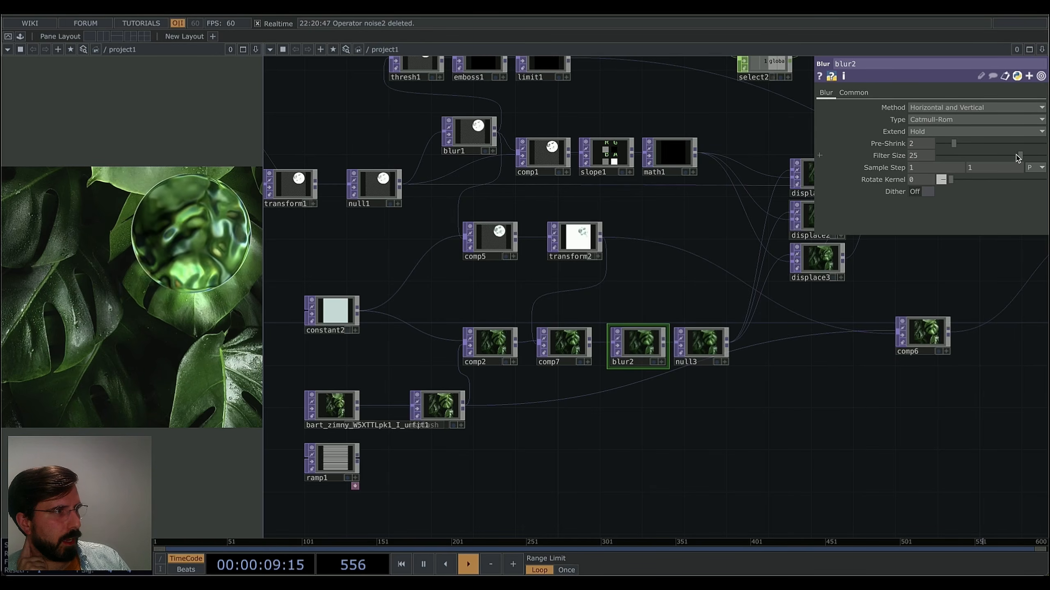
Set blur2's Filter Size to 15.
{"action": "left_click_drag", "start_coordinate": [995, 157], "coordinate": [986, 156]}
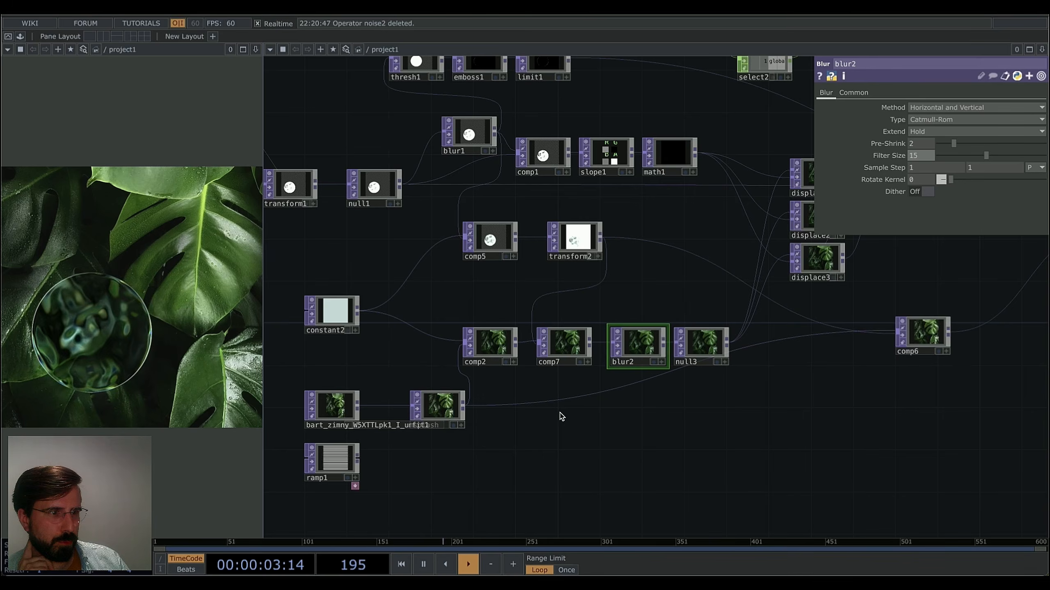
Move circle1, rectangle1, noise1, noise2 and transform1 as a group away from null1, and shift null1 slightly towards them.
{"action": "left_click_drag", "start_coordinate": [606, 410], "coordinate": [751, 404]}
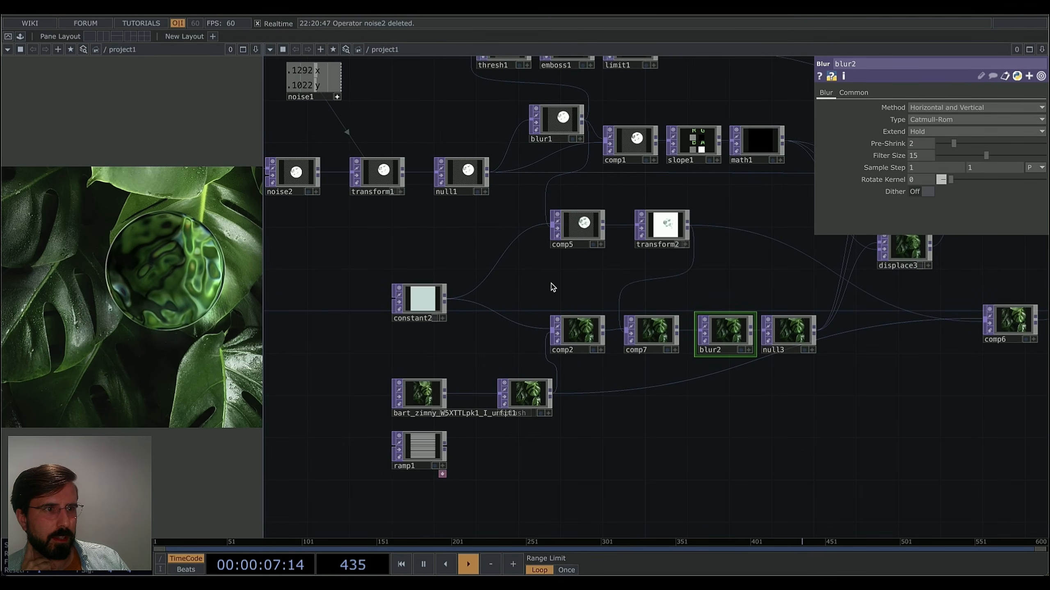
{"action": "left_click_drag", "start_coordinate": [553, 287], "coordinate": [476, 255]}
{"action": "left_click_drag", "start_coordinate": [523, 292], "coordinate": [475, 292]}
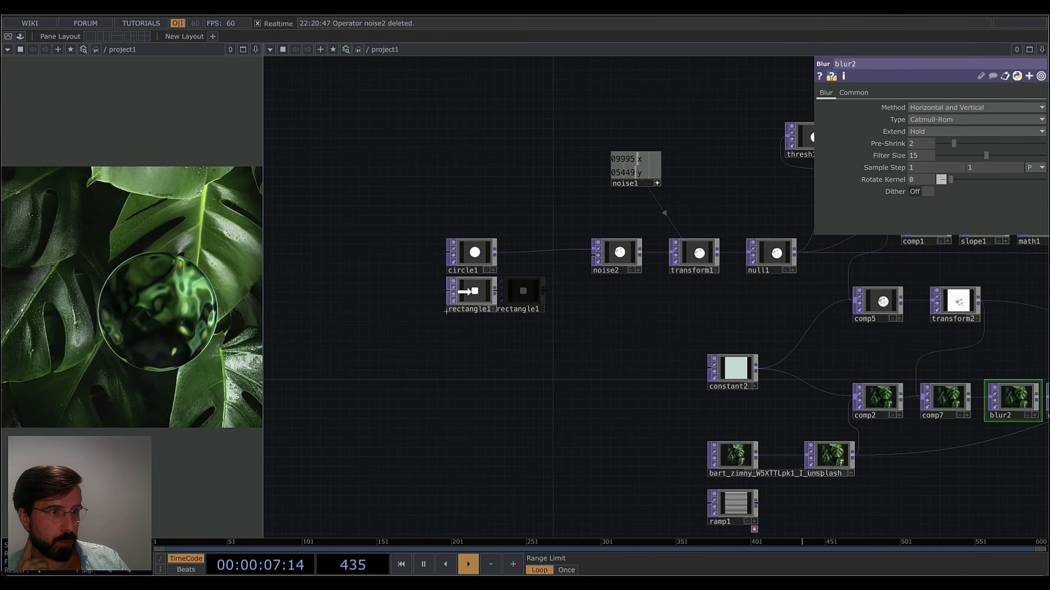
{"action": "left_click_drag", "start_coordinate": [543, 301], "coordinate": [520, 303]}
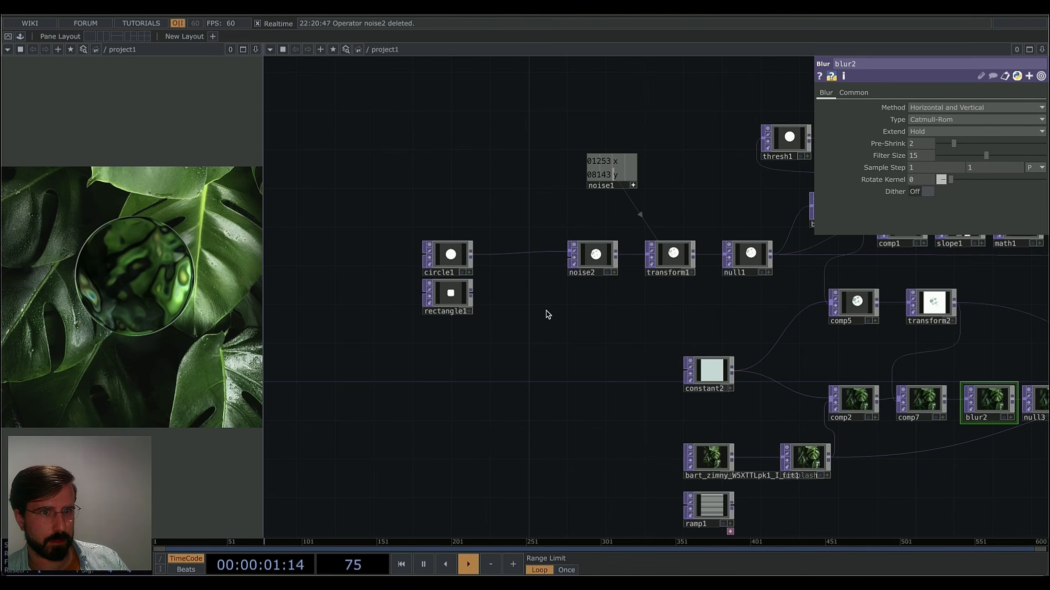
{"action": "scroll", "coordinate": [623, 338], "scroll_direction": "down", "scroll_amount": 1}
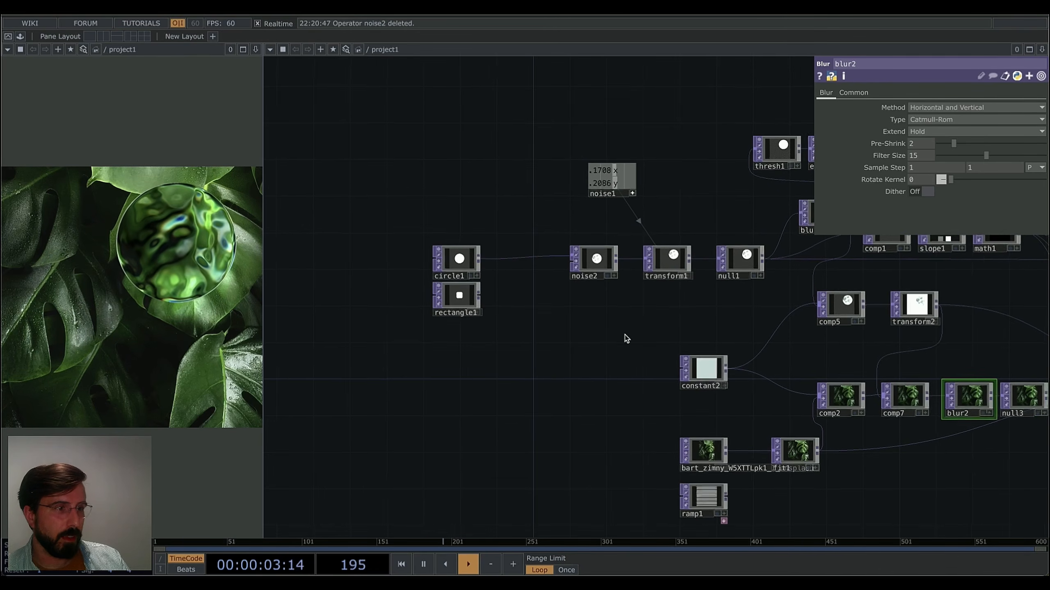
{"action": "left_click_drag", "start_coordinate": [623, 338], "coordinate": [365, 336]}
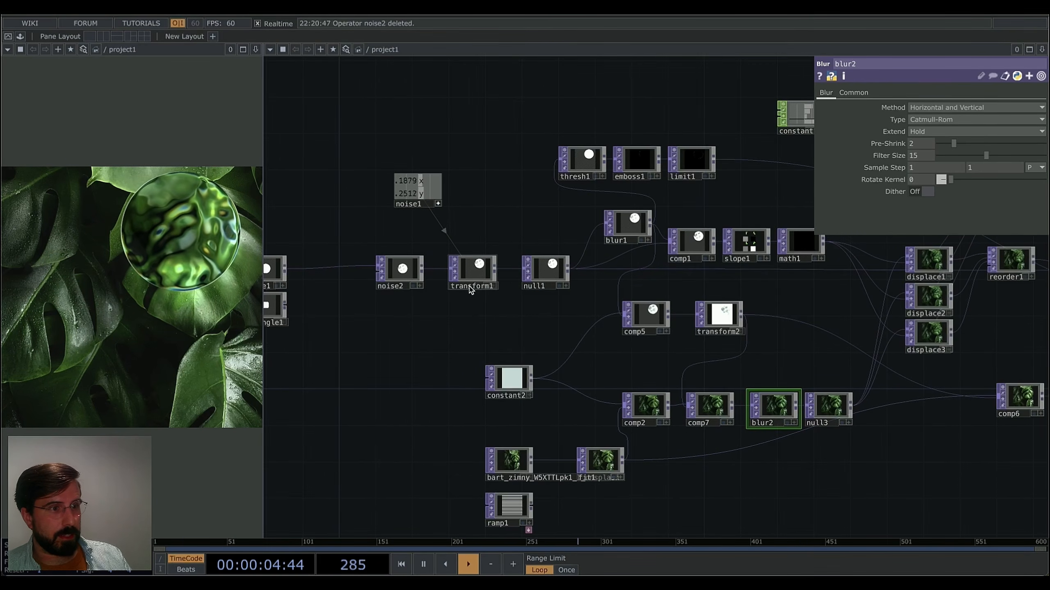
{"action": "left_click", "coordinate": [551, 275]}
{"action": "left_click_drag", "start_coordinate": [485, 324], "coordinate": [577, 324]}
{"action": "right_click_drag", "start_coordinate": [572, 153], "coordinate": [331, 351]}
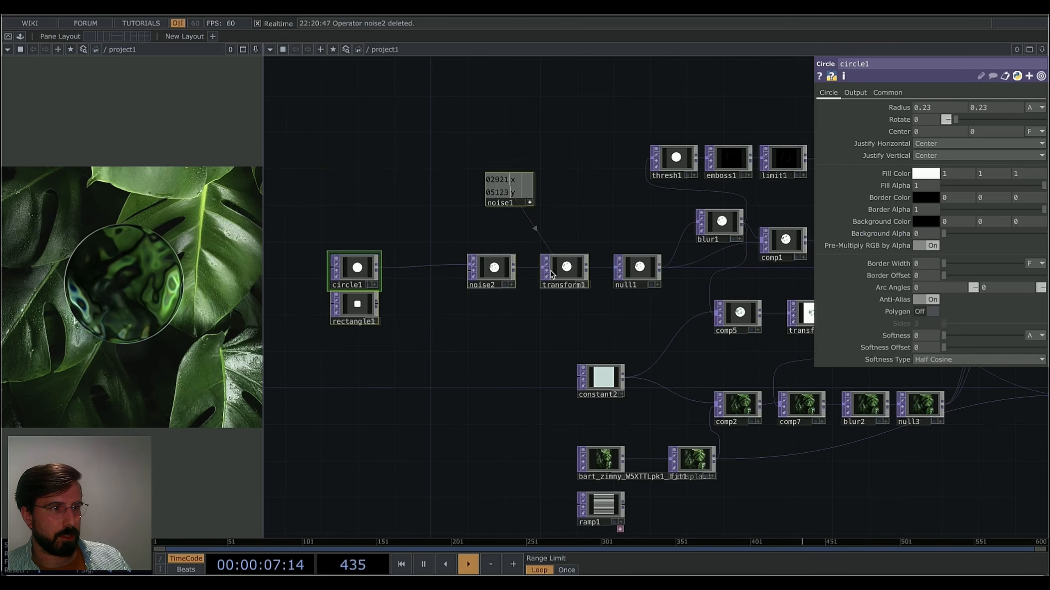
{"action": "left_click_drag", "start_coordinate": [553, 273], "coordinate": [453, 273]}
{"action": "left_click", "coordinate": [561, 336]}
{"action": "left_click_drag", "start_coordinate": [638, 275], "coordinate": [594, 275]}
Examine the network from the displace and composite nodes through to out1 and back to the shape generators.
{"action": "left_click_drag", "start_coordinate": [649, 341], "coordinate": [462, 326]}
{"action": "scroll", "coordinate": [463, 324], "scroll_direction": "down", "scroll_amount": 3}
{"action": "left_click_drag", "start_coordinate": [692, 437], "coordinate": [520, 431]}
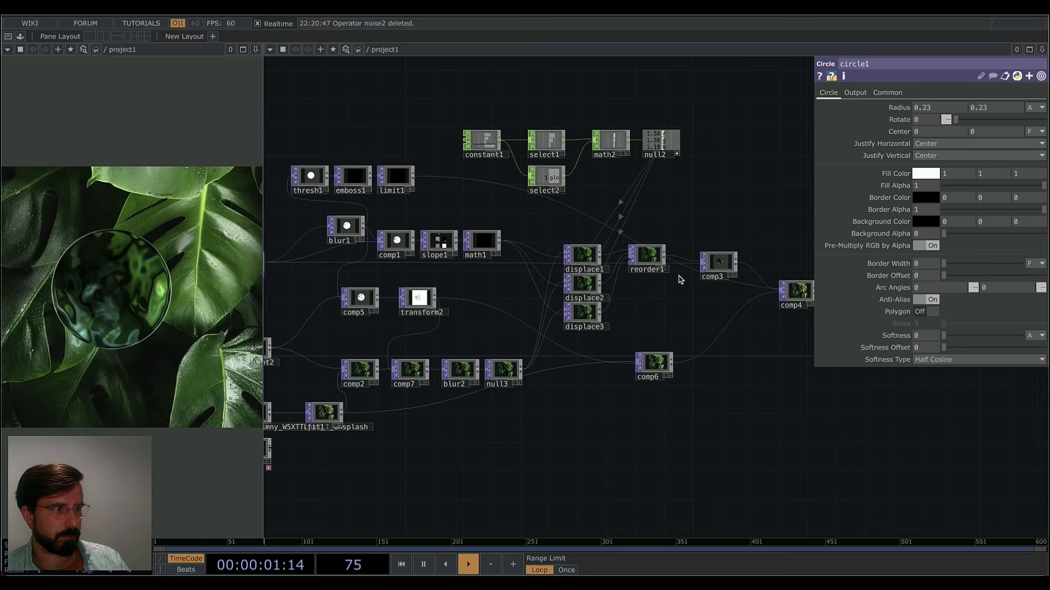
{"action": "left_click_drag", "start_coordinate": [629, 453], "coordinate": [700, 430]}
{"action": "scroll", "coordinate": [698, 430], "scroll_direction": "down", "scroll_amount": 1}
{"action": "left_click_drag", "start_coordinate": [600, 438], "coordinate": [438, 440]}
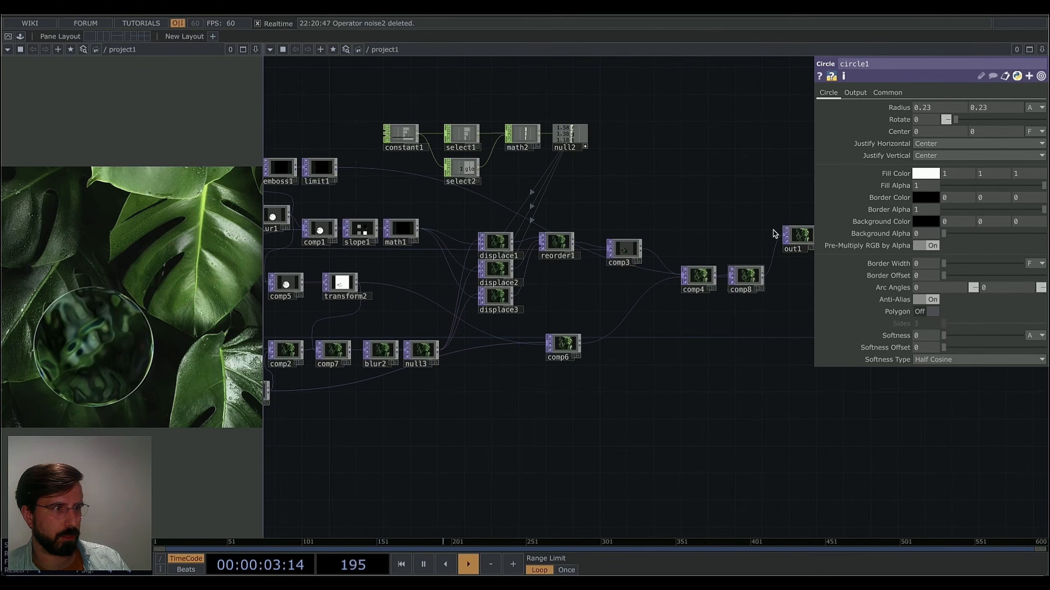
{"action": "left_click_drag", "start_coordinate": [545, 434], "coordinate": [792, 436]}
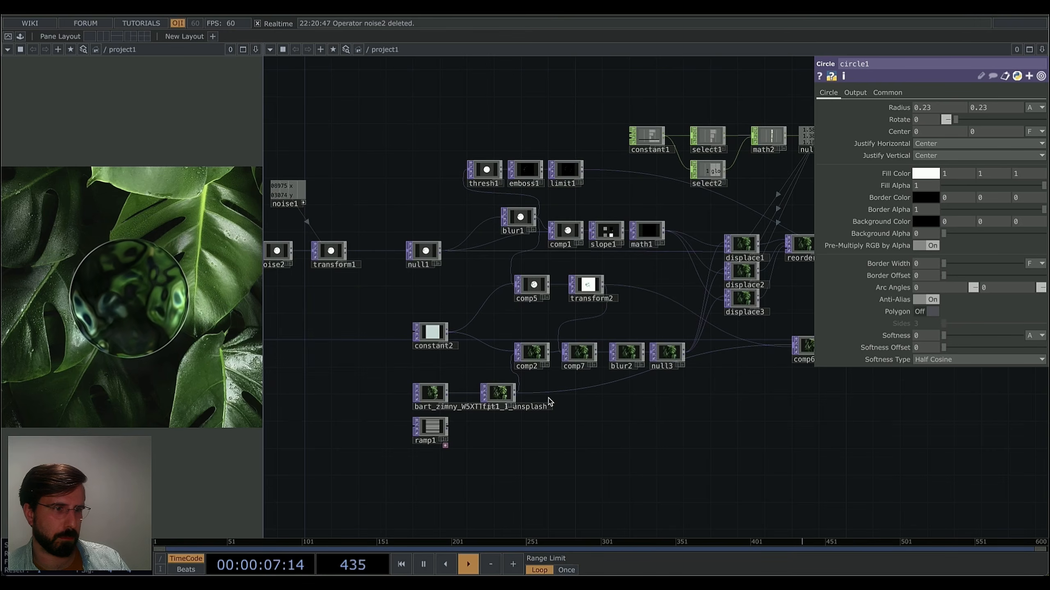
{"action": "left_click_drag", "start_coordinate": [550, 403], "coordinate": [583, 417]}
{"action": "left_click_drag", "start_coordinate": [413, 314], "coordinate": [502, 322]}
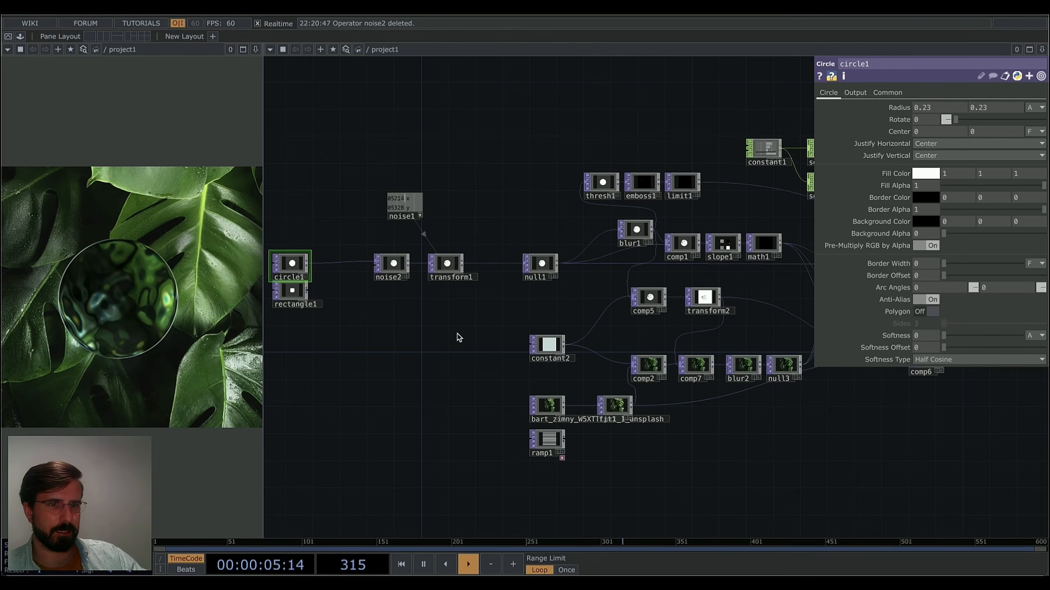
{"action": "left_click_drag", "start_coordinate": [384, 326], "coordinate": [476, 307]}
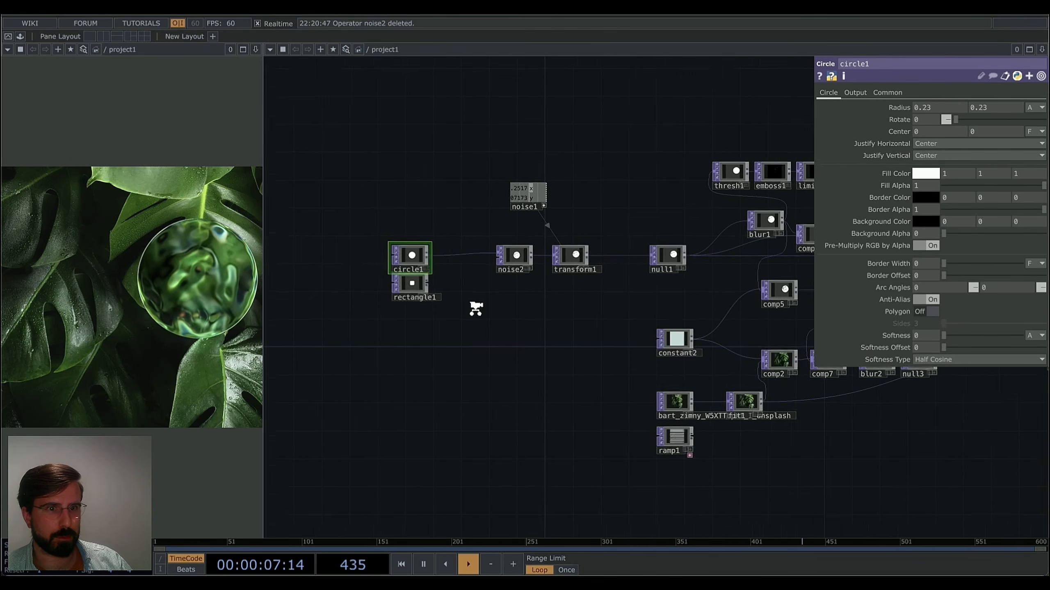
Move noise2 and transform1 closer to circle1 to make room for another node before null1.
{"action": "scroll", "coordinate": [476, 307], "scroll_direction": "up", "scroll_amount": 1}
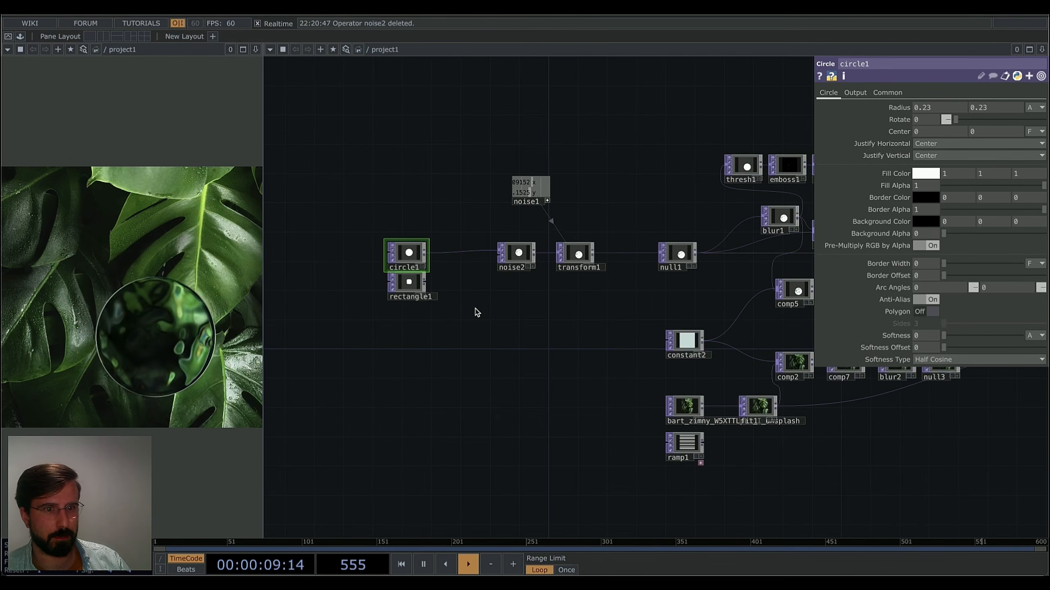
{"action": "scroll", "coordinate": [457, 295], "scroll_direction": "up", "scroll_amount": 4}
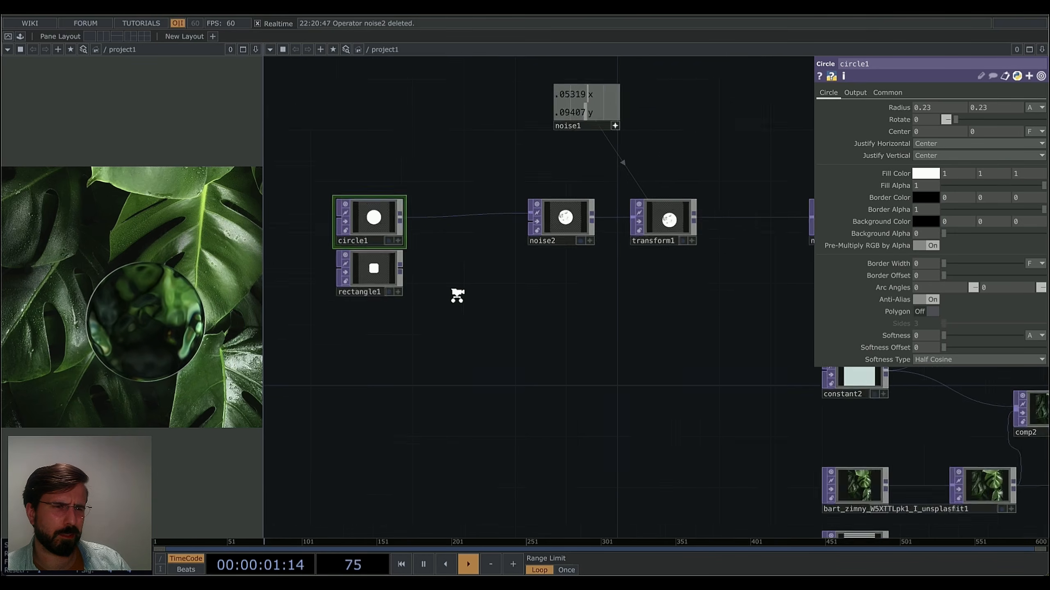
{"action": "left_click_drag", "start_coordinate": [493, 320], "coordinate": [526, 345]}
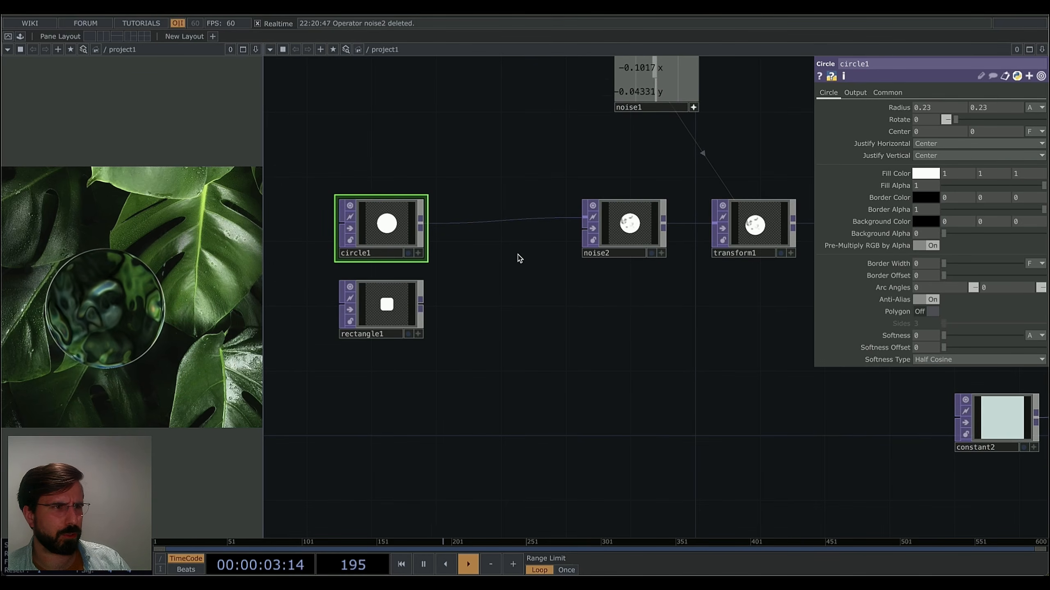
{"action": "left_click_drag", "start_coordinate": [539, 309], "coordinate": [562, 320]}
{"action": "left_click_drag", "start_coordinate": [546, 323], "coordinate": [535, 323]}
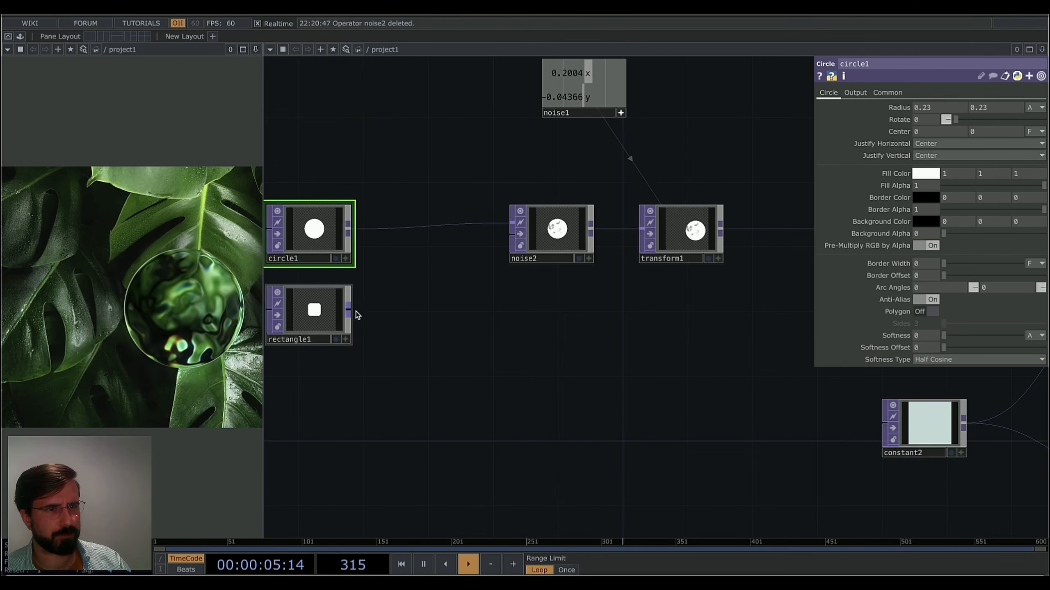
{"action": "left_click_drag", "start_coordinate": [563, 241], "coordinate": [482, 233]}
{"action": "right_click", "coordinate": [560, 232]}
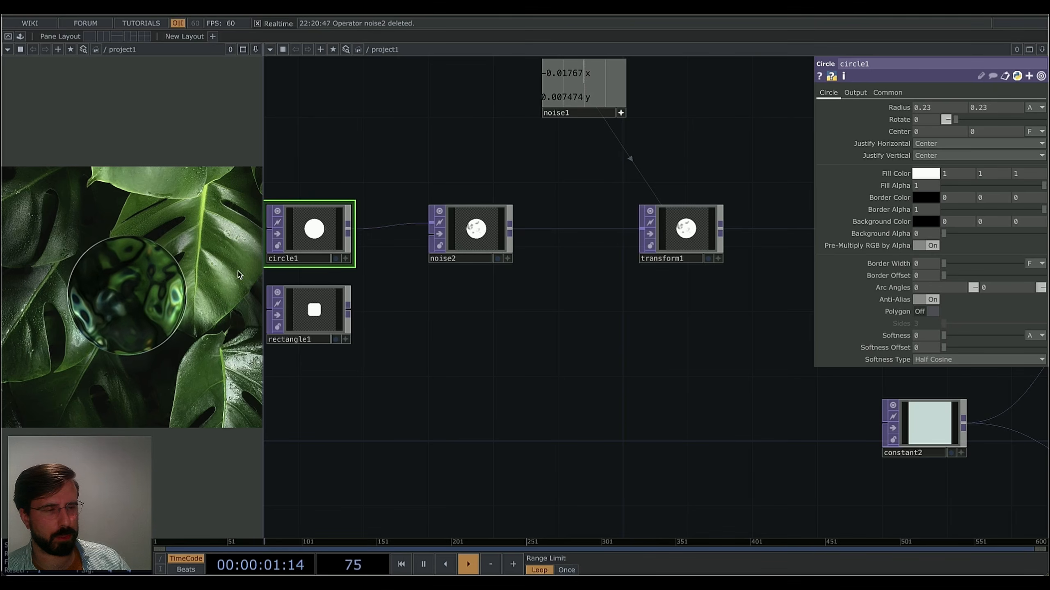
{"action": "right_click", "coordinate": [564, 231]}
{"action": "left_click", "coordinate": [545, 273]}
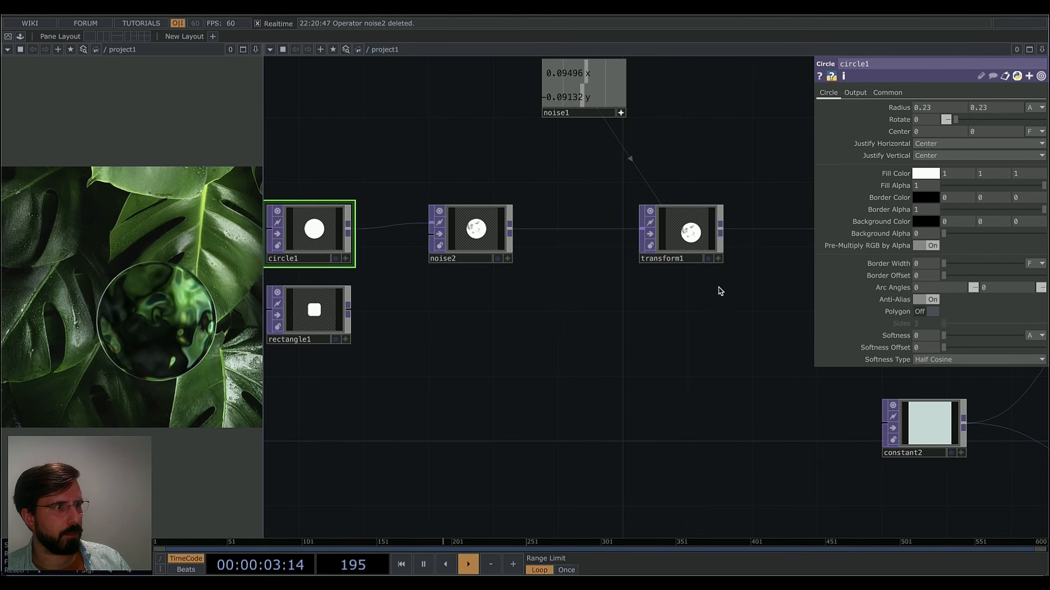
{"action": "left_click_drag", "start_coordinate": [718, 289], "coordinate": [455, 290]}
{"action": "key", "text": "ctrl+z"}
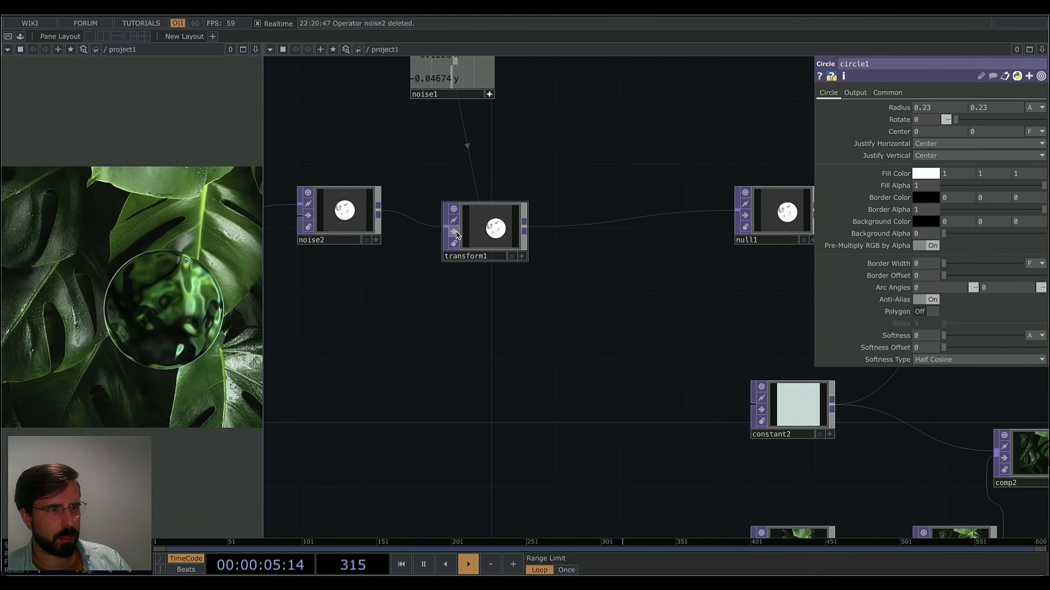
Insert a Composite TOP between transform1 and null1.
{"action": "right_click", "coordinate": [525, 212]}
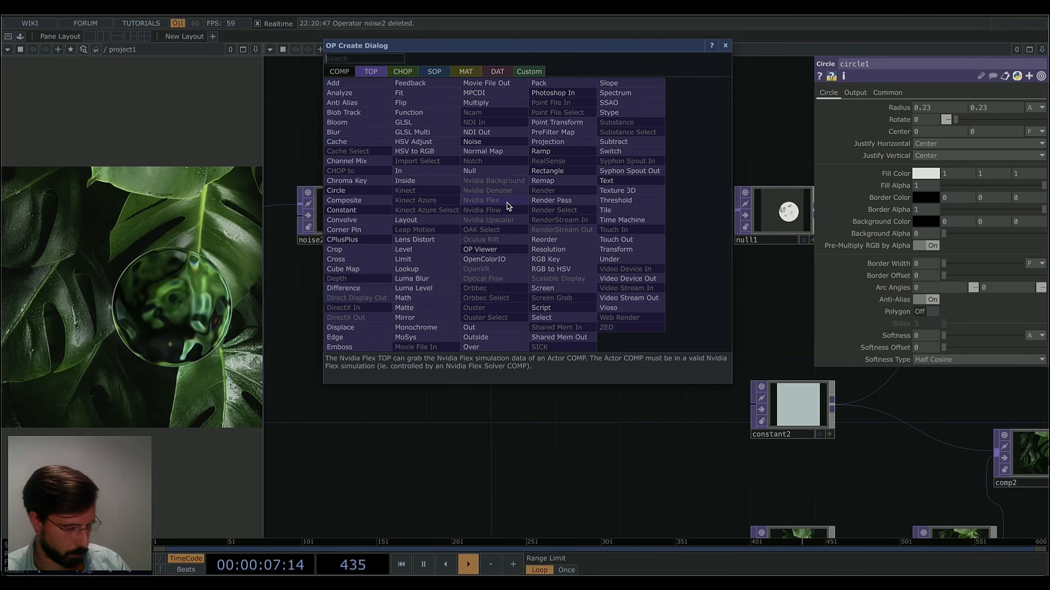
{"action": "type", "text": "compo"}
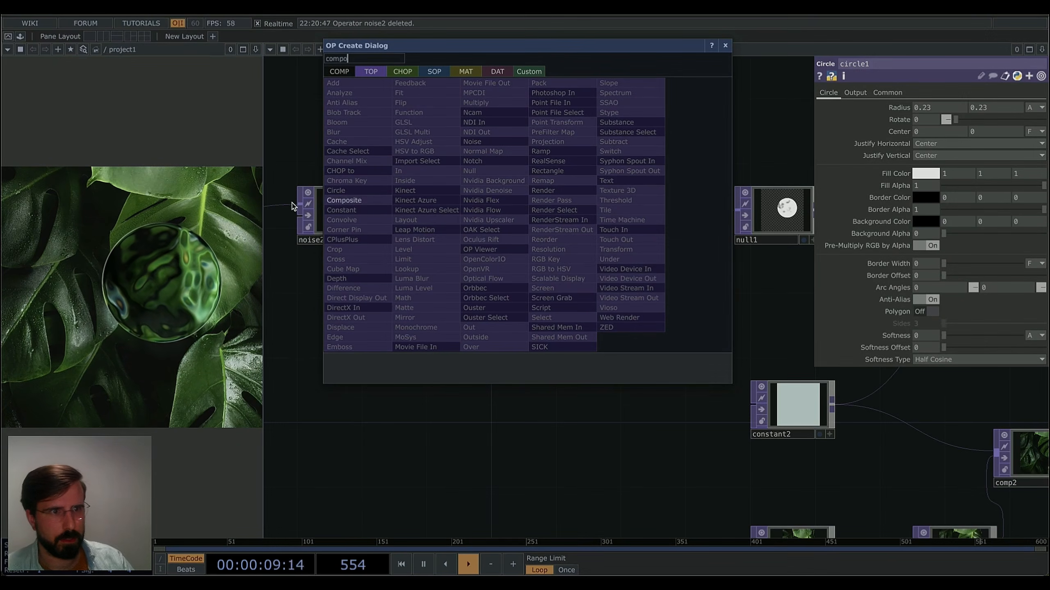
{"action": "key", "text": "Return"}
{"action": "left_click", "coordinate": [631, 215]}
{"action": "left_click_drag", "start_coordinate": [600, 337], "coordinate": [698, 321]}
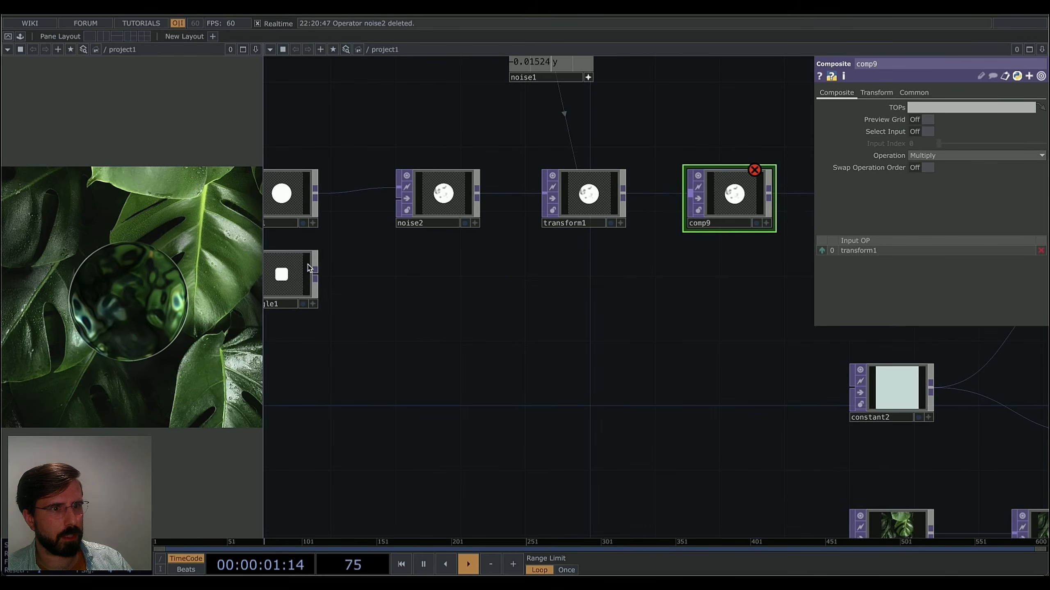
Connect rectangle1 as the second input of comp9 and set its Operation to Over.
{"action": "left_click", "coordinate": [315, 274]}
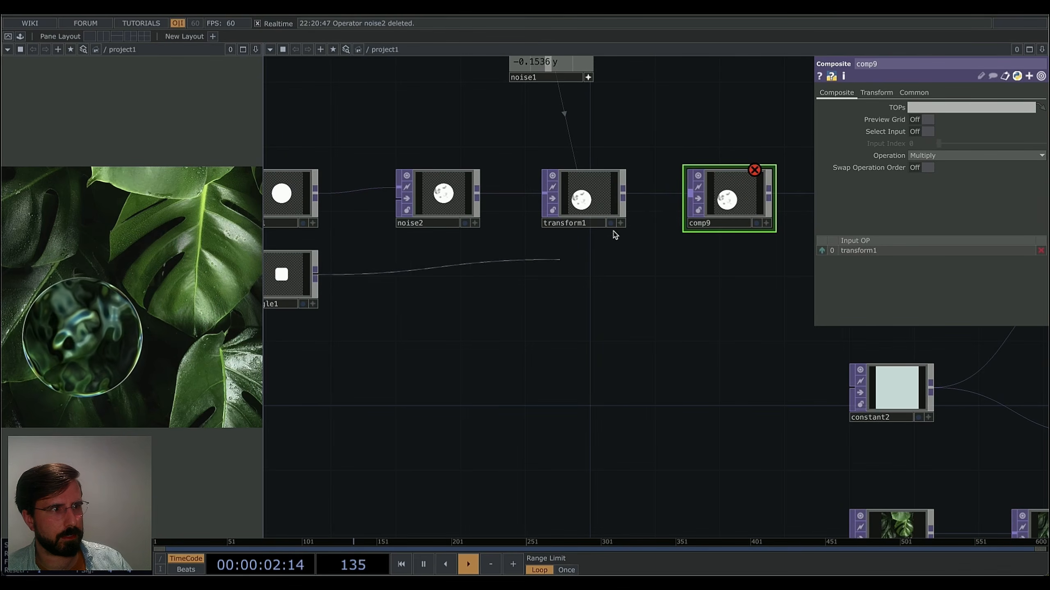
{"action": "left_click", "coordinate": [691, 194]}
{"action": "left_click_drag", "start_coordinate": [702, 295], "coordinate": [646, 340]}
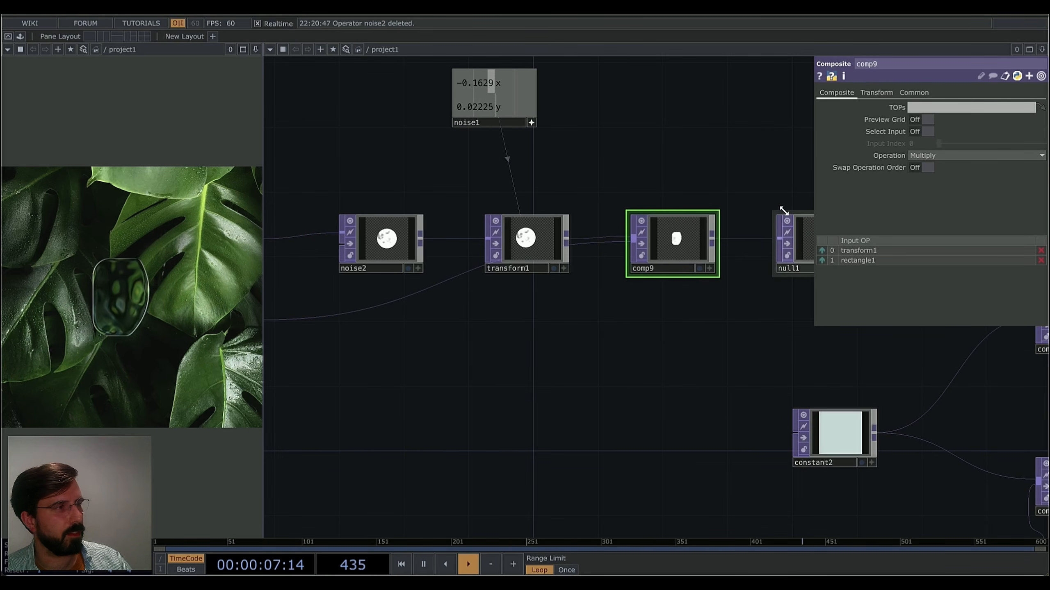
{"action": "left_click", "coordinate": [991, 156]}
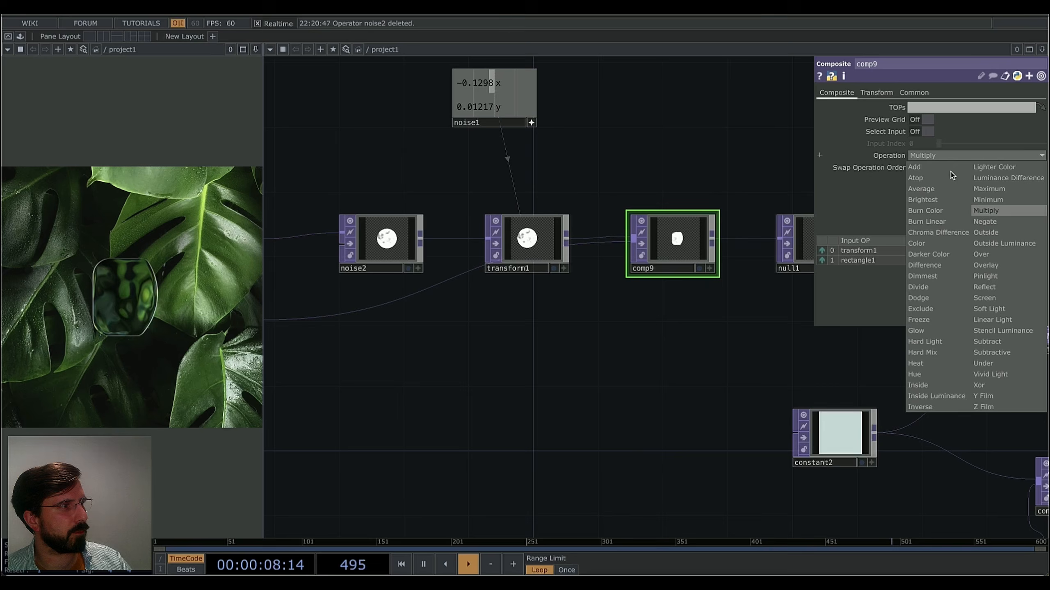
{"action": "left_click", "coordinate": [992, 254]}
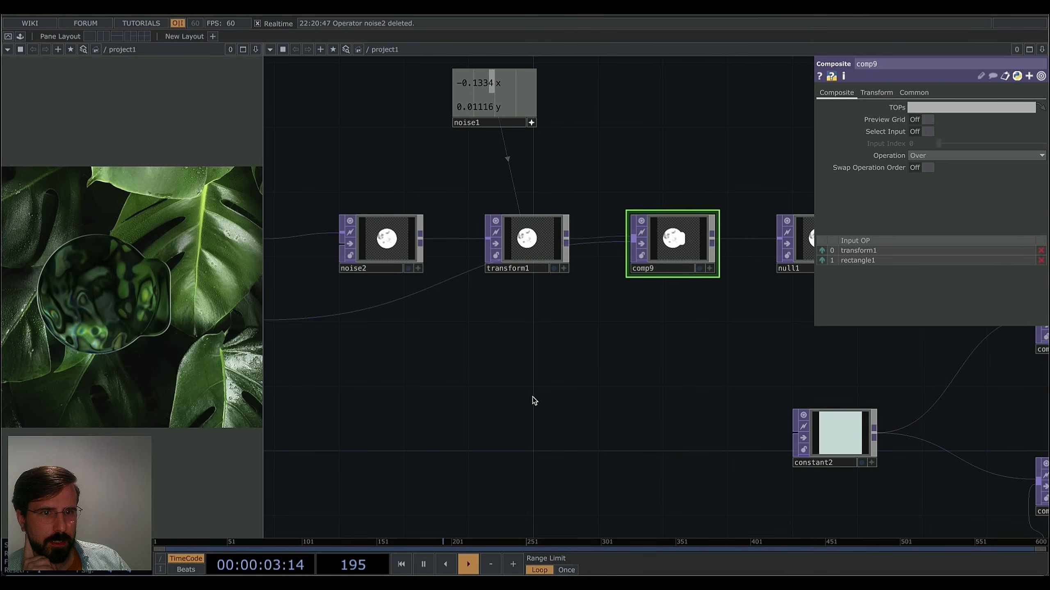
Bypass noise2 to check the combined circle and rectangle without distortion, and reactivate it.
{"action": "left_click_drag", "start_coordinate": [492, 382], "coordinate": [607, 404]}
{"action": "left_click_drag", "start_coordinate": [561, 334], "coordinate": [582, 338]}
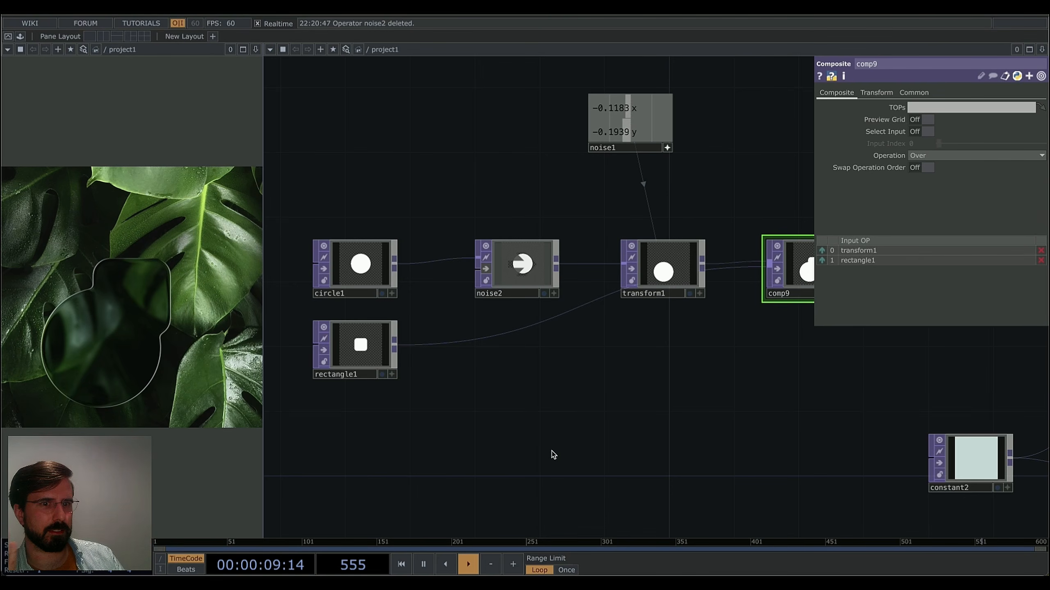
{"action": "scroll", "coordinate": [608, 382], "scroll_direction": "right", "scroll_amount": 2}
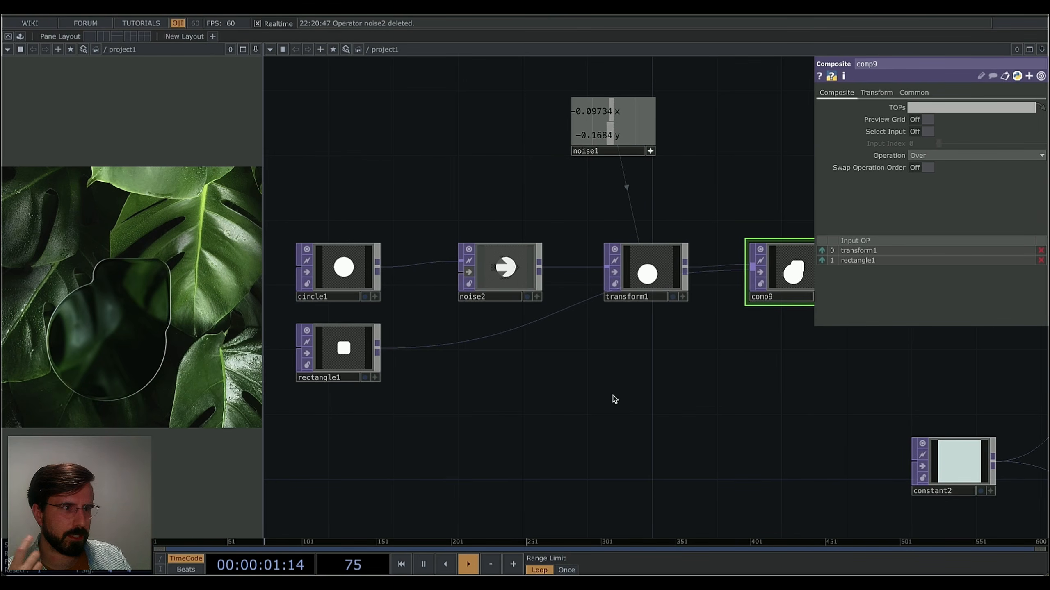
{"action": "left_click", "coordinate": [471, 273]}
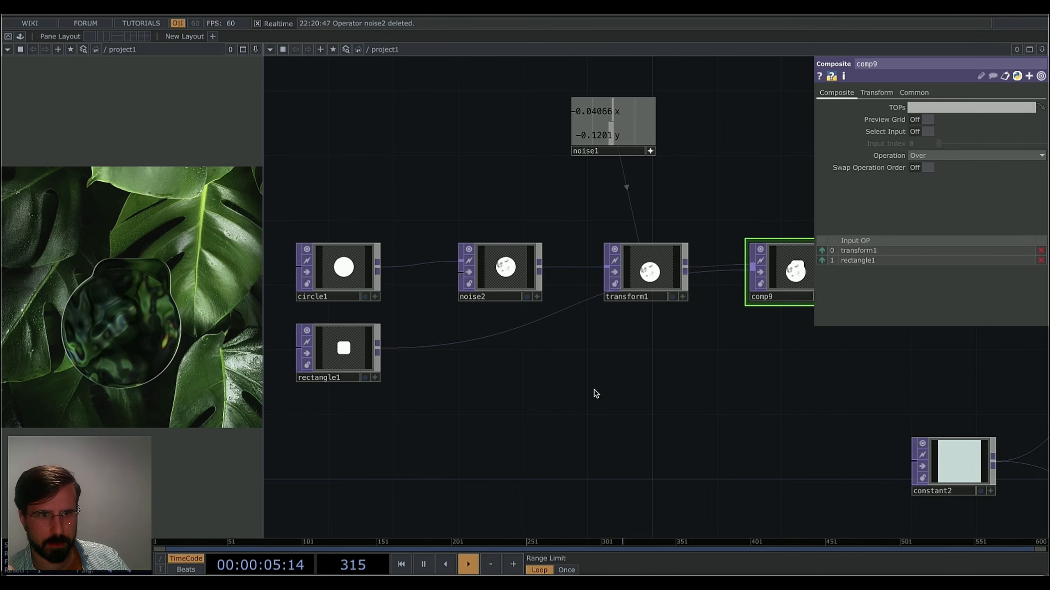